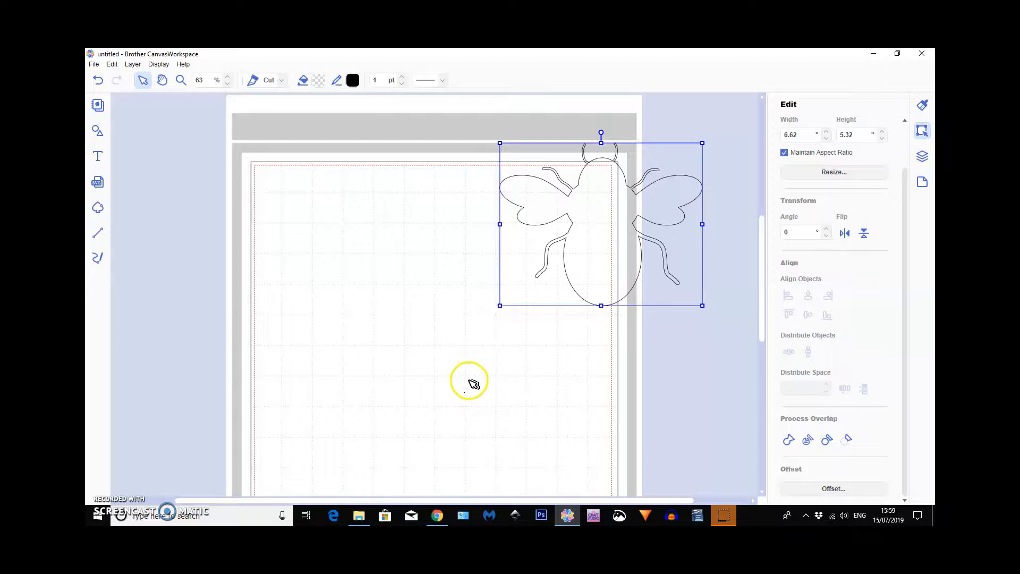
# - Move the finished bee outline further off the mat's right edge and add a teardrop, a flat ellipse and a half circle from the basic shapes
pyautogui.moveTo(576, 274); pyautogui.dragTo(609, 256)
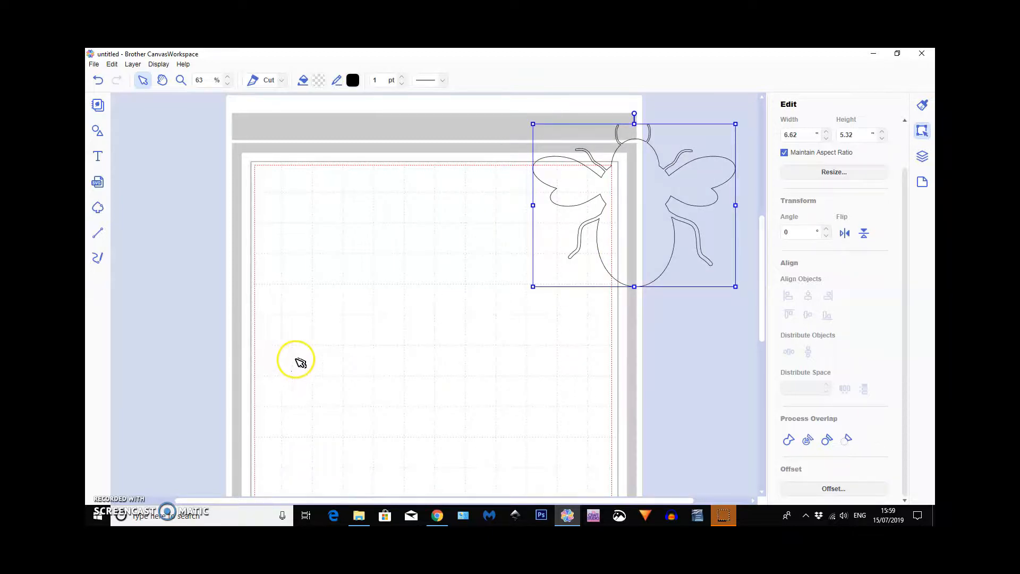
pyautogui.click(97, 133)
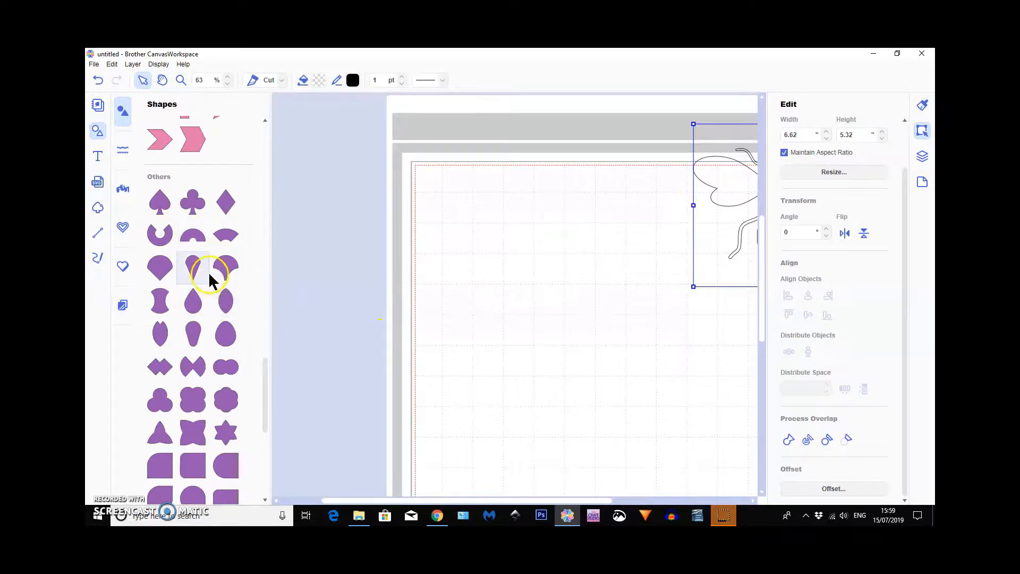
pyautogui.click(193, 299)
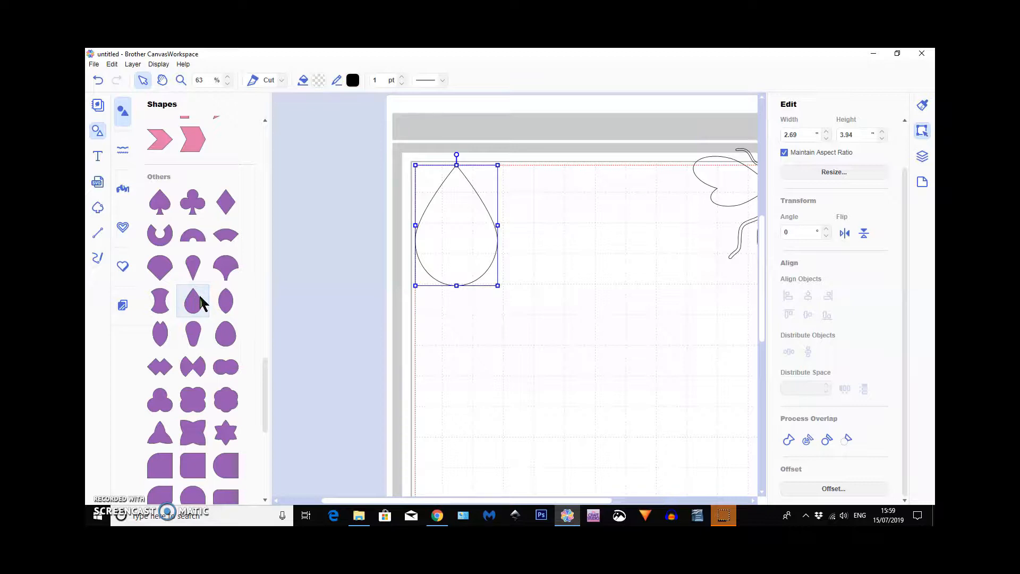
pyautogui.scroll(10, 201, 302)
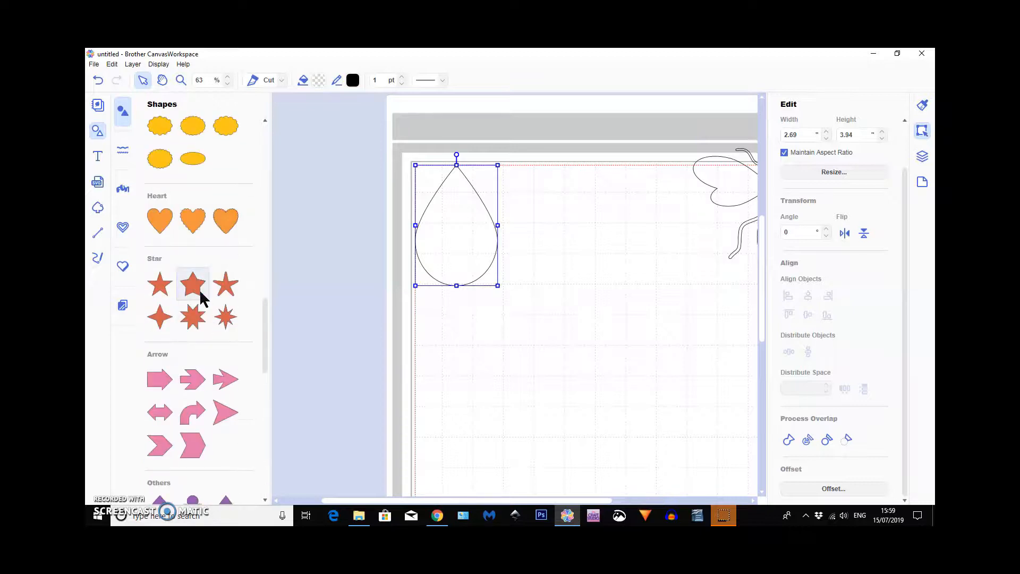
pyautogui.scroll(3, 201, 299)
pyautogui.click(197, 259)
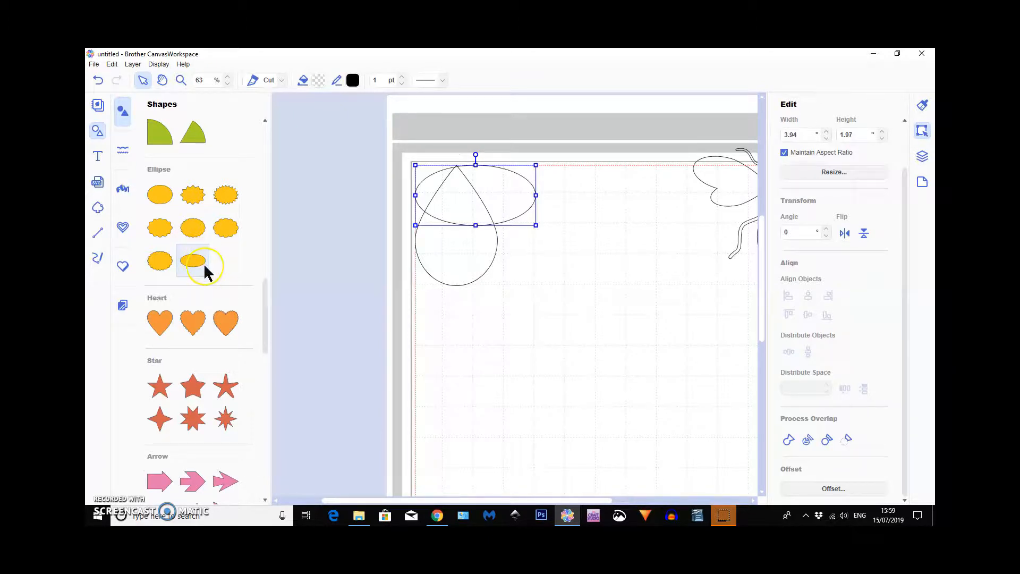
pyautogui.scroll(4, 206, 272)
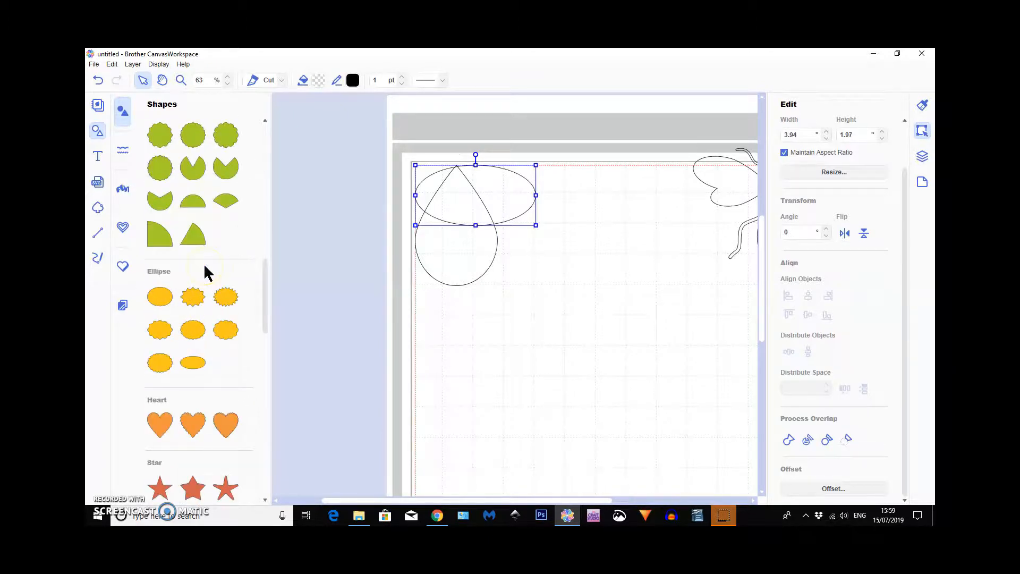
pyautogui.click(196, 202)
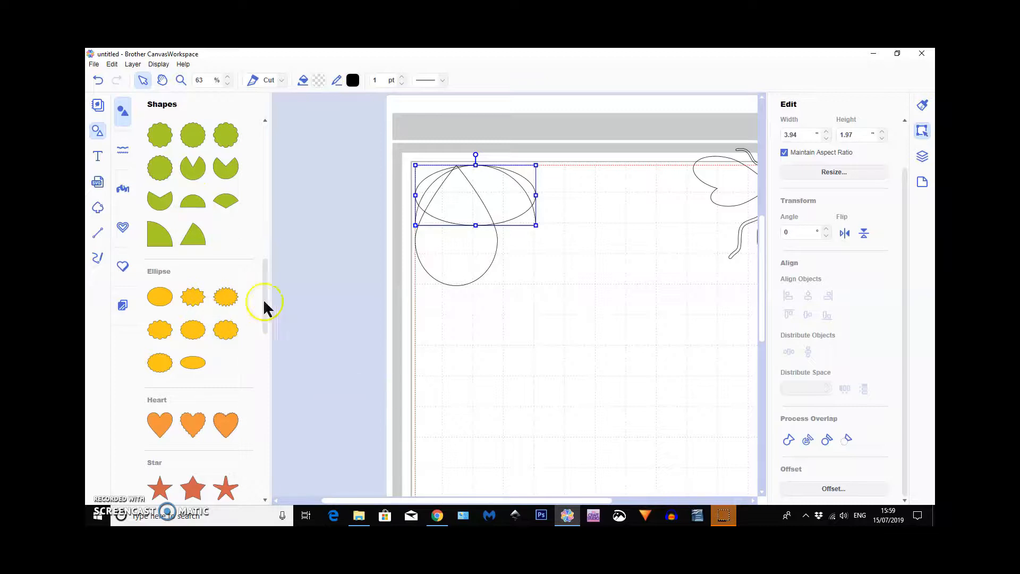
pyautogui.click(100, 132)
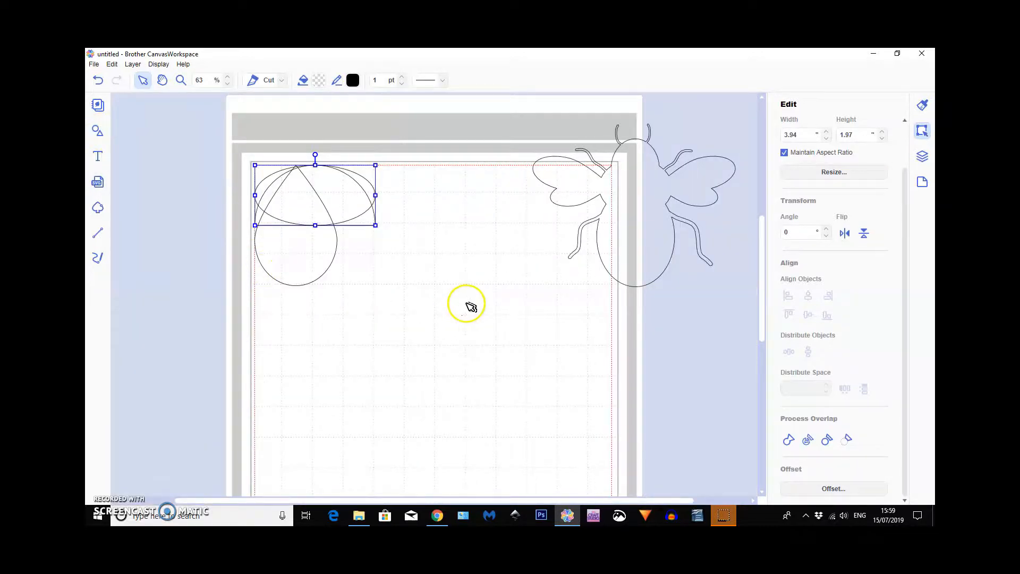
# - Shrink the half circle to about 2.24 × 1.12 and, below it, stretch the ellipse to a height of about 5.15 for the body
pyautogui.moveTo(309, 210); pyautogui.dragTo(376, 362)
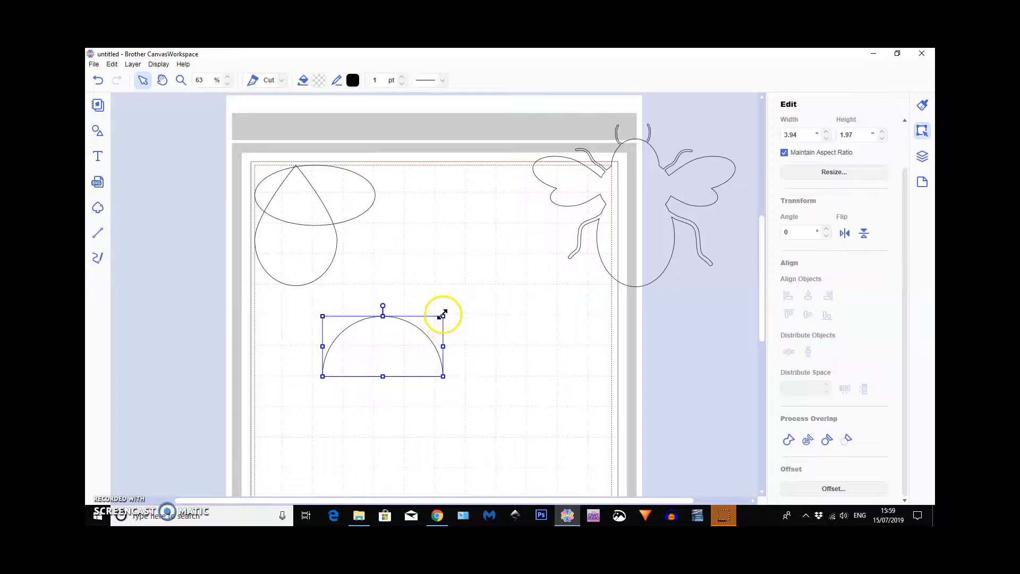
pyautogui.moveTo(442, 318); pyautogui.dragTo(435, 223)
pyautogui.moveTo(344, 184); pyautogui.dragTo(460, 325)
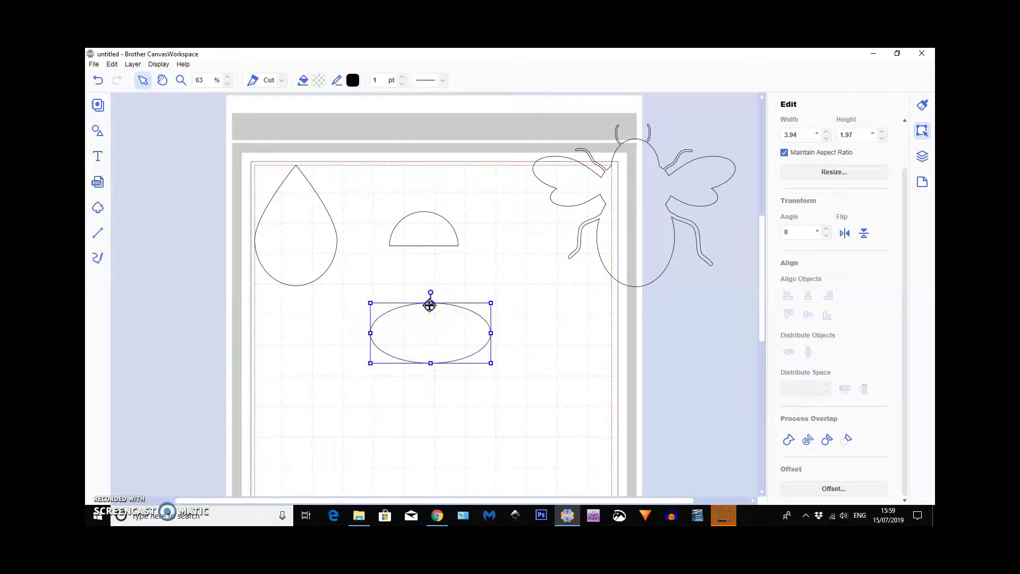
pyautogui.moveTo(429, 305); pyautogui.dragTo(430, 270)
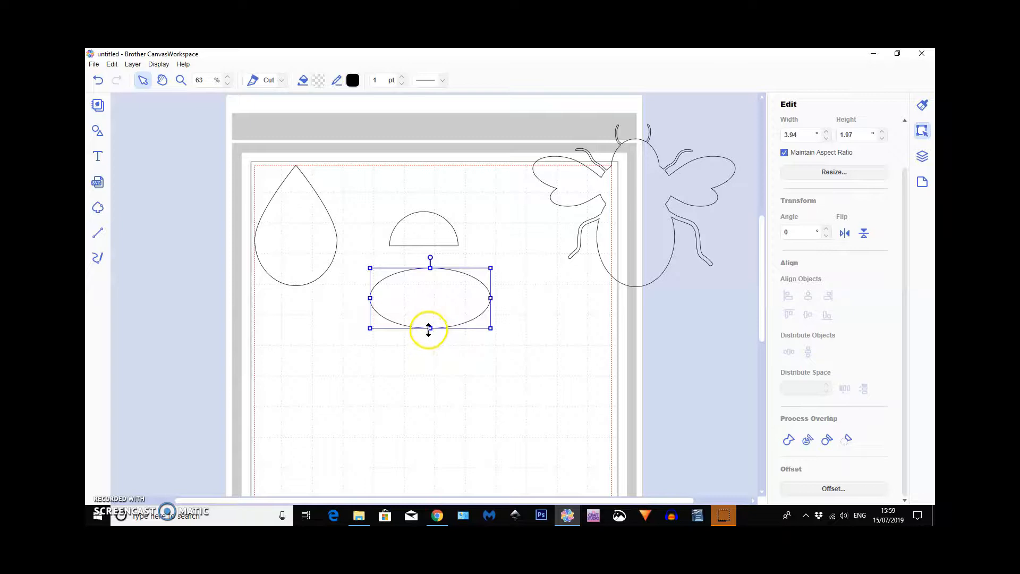
pyautogui.moveTo(430, 329); pyautogui.dragTo(432, 425)
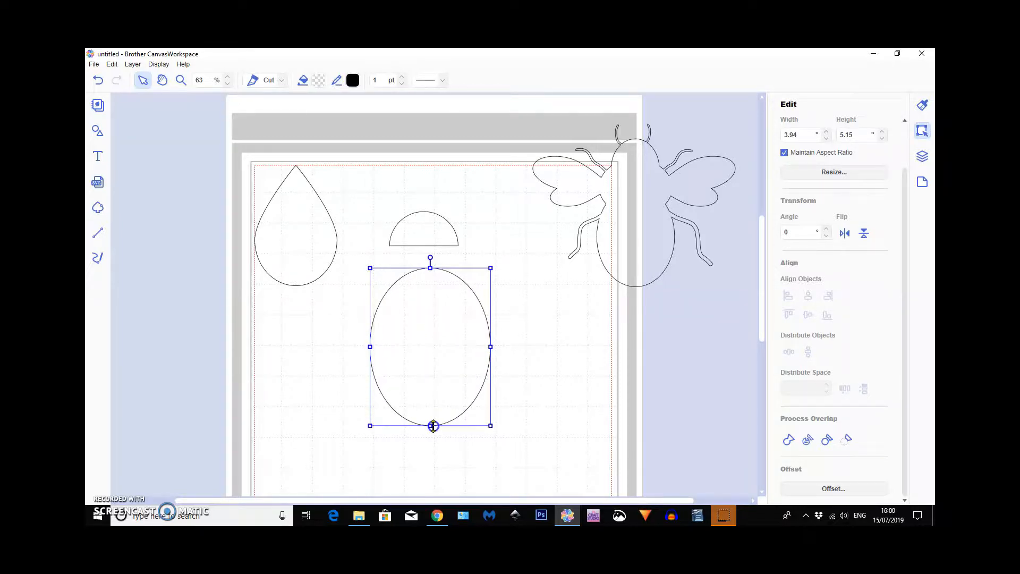
pyautogui.moveTo(428, 343); pyautogui.dragTo(439, 377)
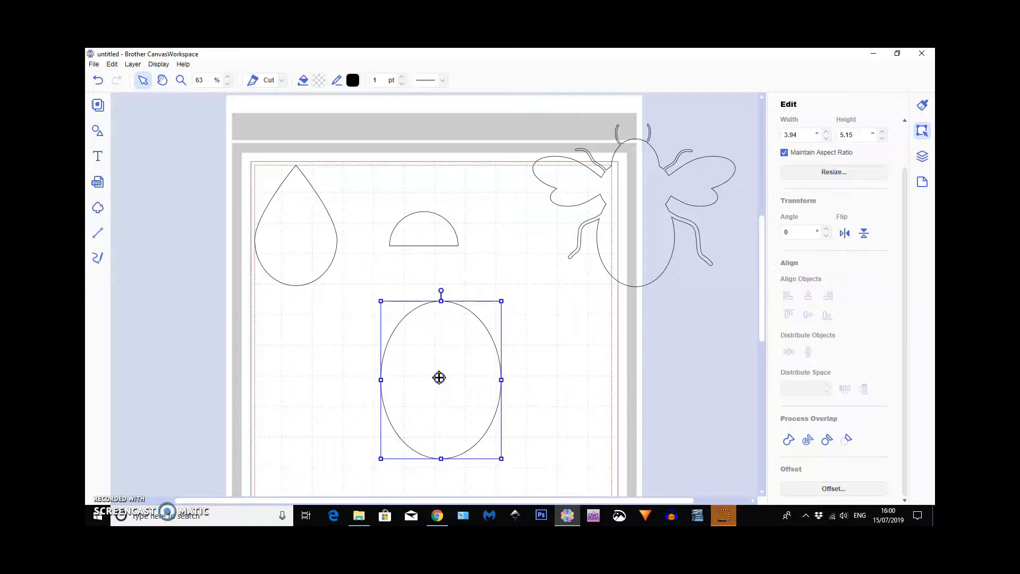
# - Duplicate the body ellipse, rotate the copy to about 269° and resize it to about 2.24 × 3.77, overlapping the body's upper end
pyautogui.click(131, 65)
pyautogui.click(148, 77)
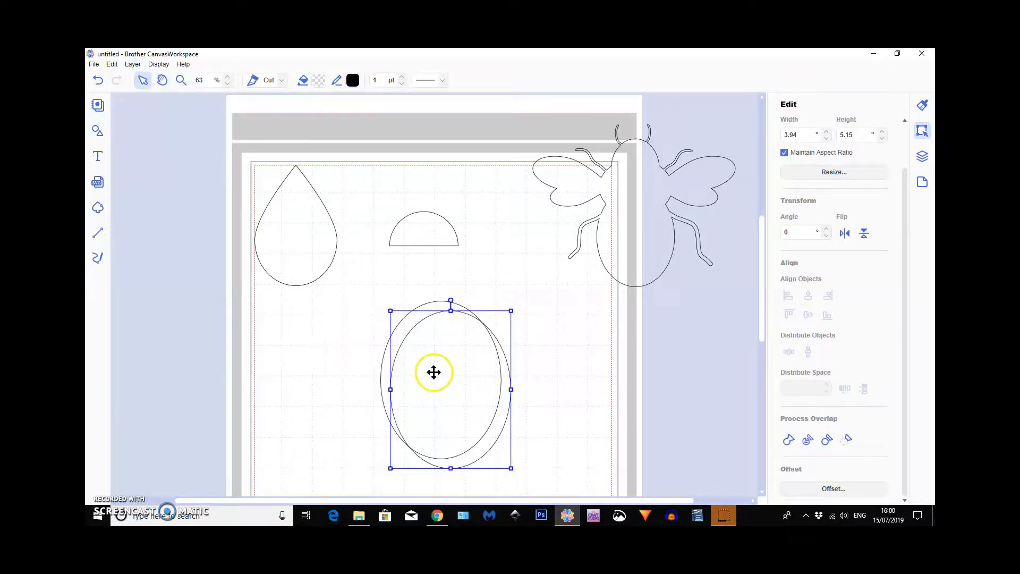
pyautogui.moveTo(432, 372); pyautogui.dragTo(434, 334)
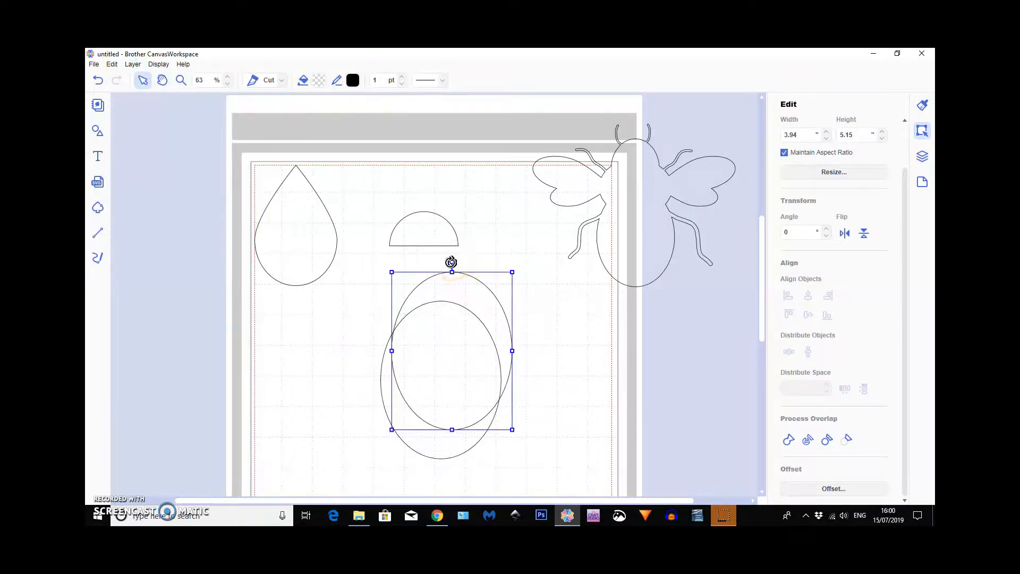
pyautogui.moveTo(452, 262); pyautogui.dragTo(353, 351)
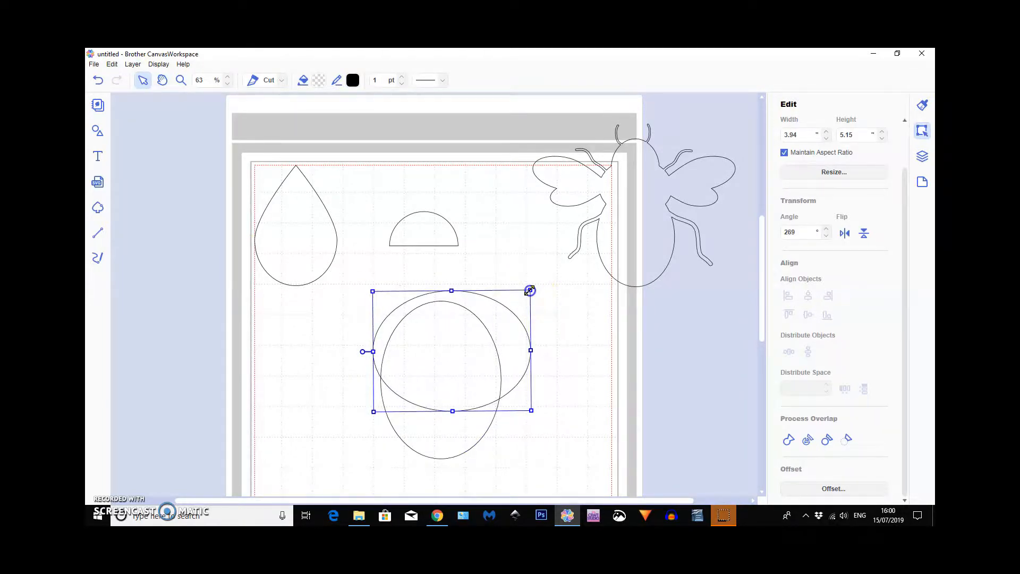
pyautogui.moveTo(529, 291); pyautogui.dragTo(485, 324)
pyautogui.moveTo(431, 358); pyautogui.dragTo(441, 309)
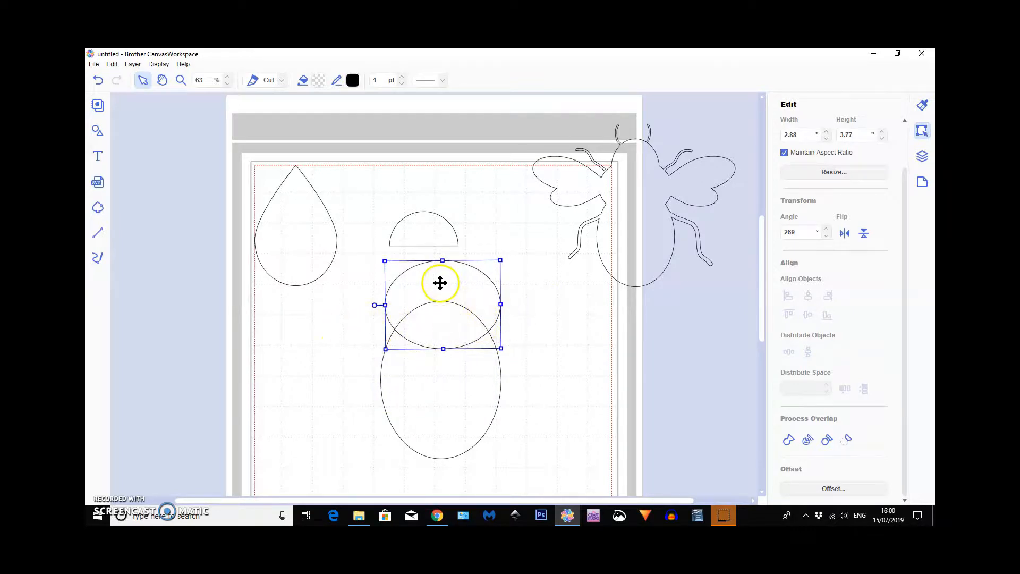
pyautogui.moveTo(443, 261); pyautogui.dragTo(444, 275)
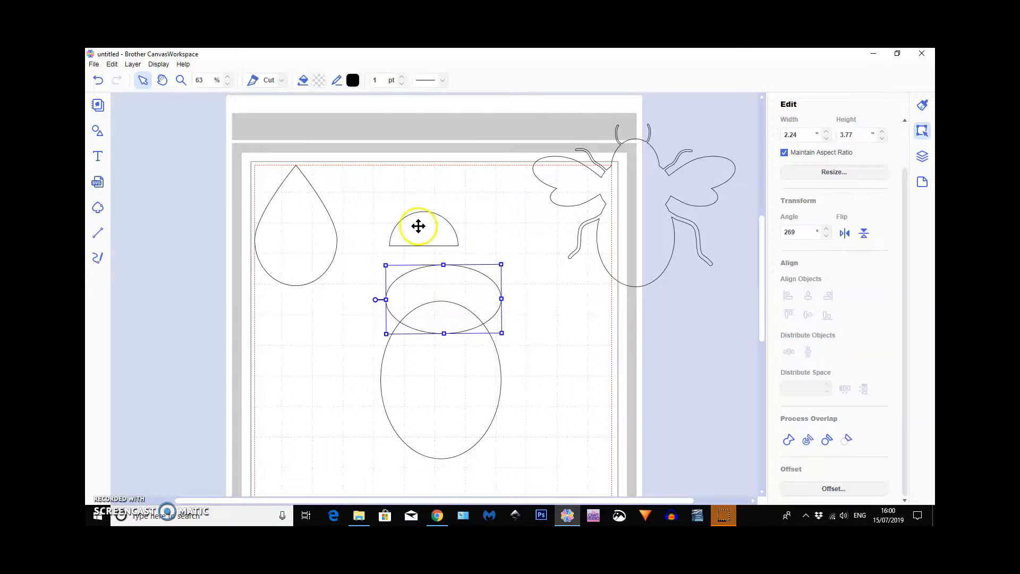
# - Overlap the half circle onto the upper ellipse as a head, centre the three shapes horizontally and weld them into one body outline
pyautogui.moveTo(418, 226); pyautogui.dragTo(439, 255)
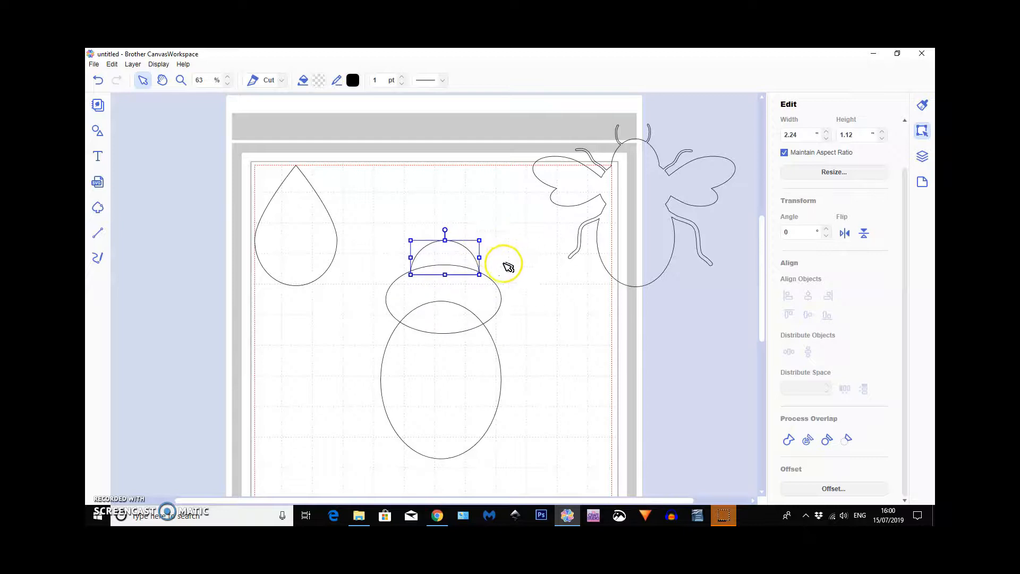
pyautogui.moveTo(424, 194); pyautogui.dragTo(447, 434)
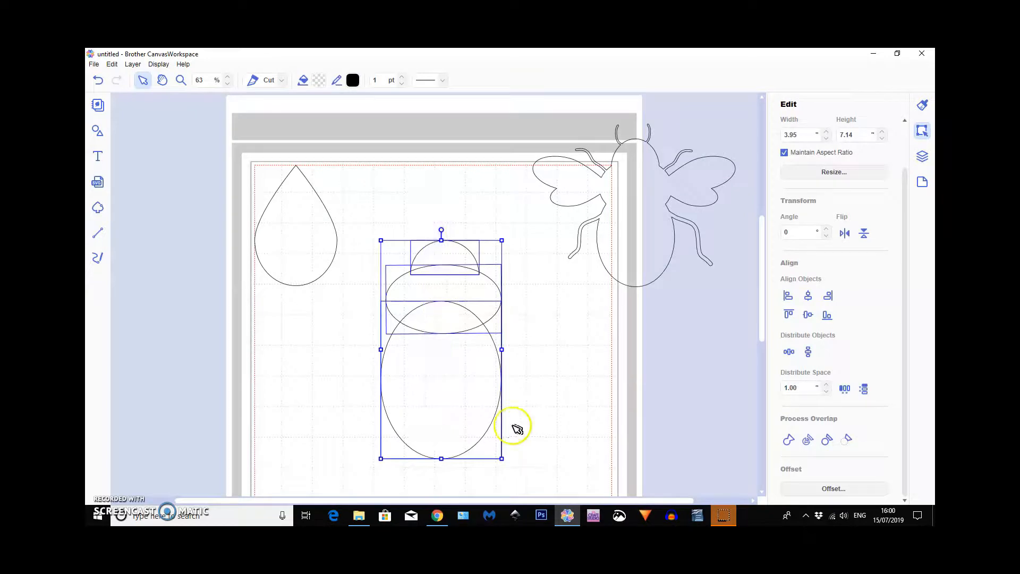
pyautogui.click(808, 297)
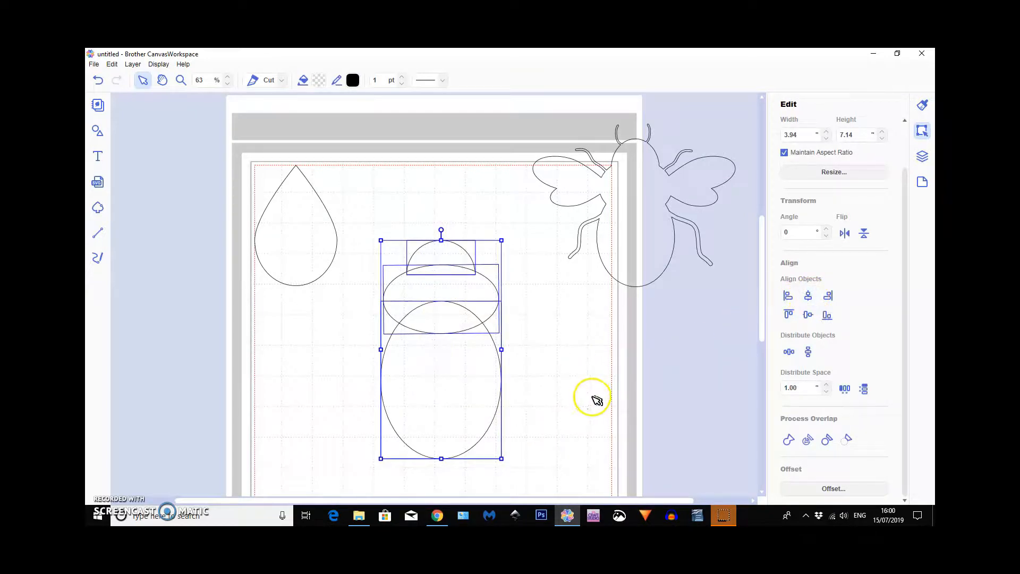
pyautogui.click(789, 441)
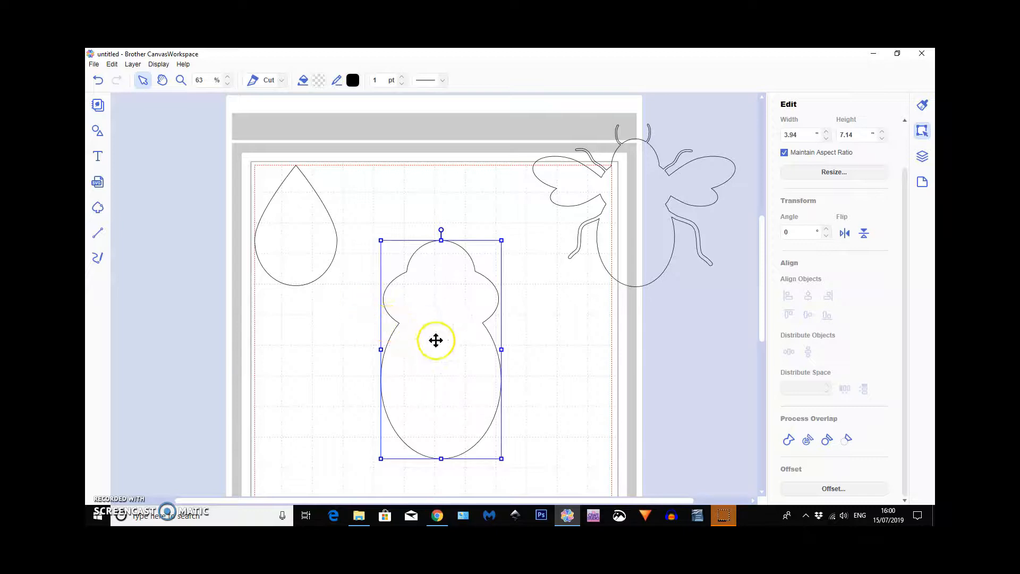
pyautogui.moveTo(435, 339); pyautogui.dragTo(459, 312)
# - Rotate the teardrop to about 110° so its tip faces the body, and reshape it to about 2.20 × 4.58
pyautogui.click(299, 238)
pyautogui.moveTo(299, 238); pyautogui.dragTo(292, 299)
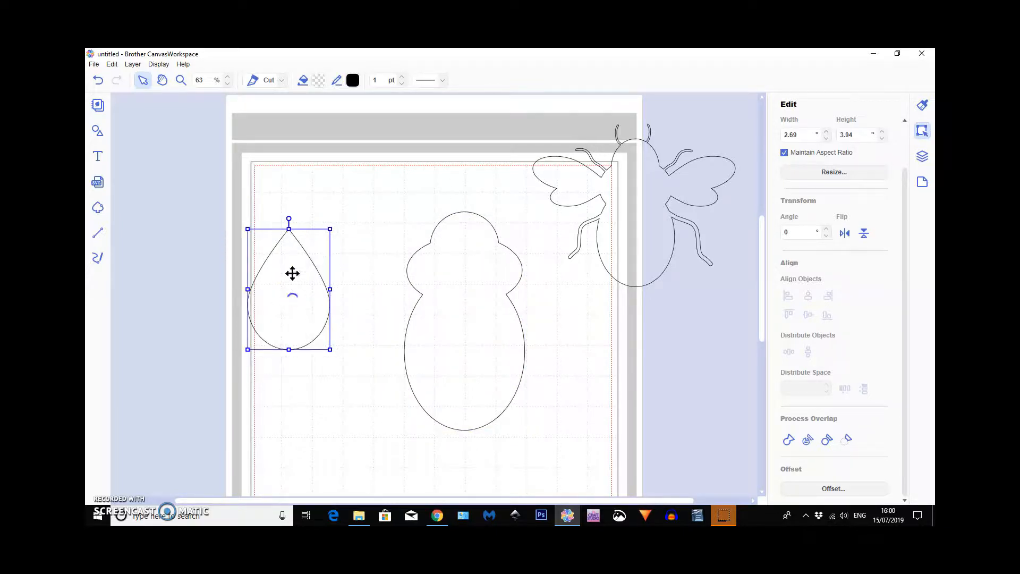
pyautogui.moveTo(289, 218); pyautogui.dragTo(364, 314)
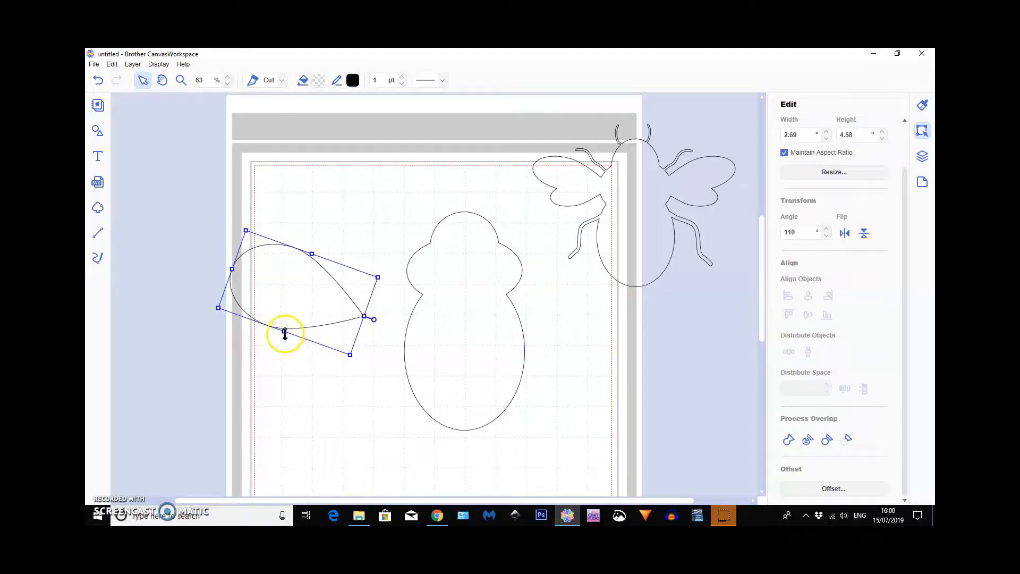
pyautogui.moveTo(286, 330); pyautogui.dragTo(290, 319)
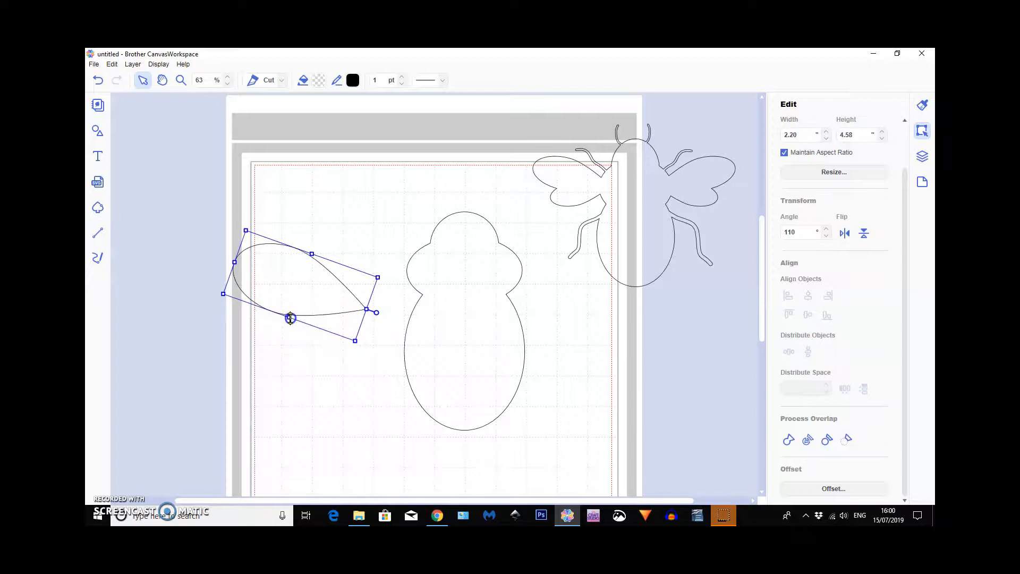
# - Duplicate the teardrop, shrink the copy to about 1.53 × 3.18 and rotate it to about 79°, with both tips meeting as a lower wing
pyautogui.click(133, 64)
pyautogui.click(151, 78)
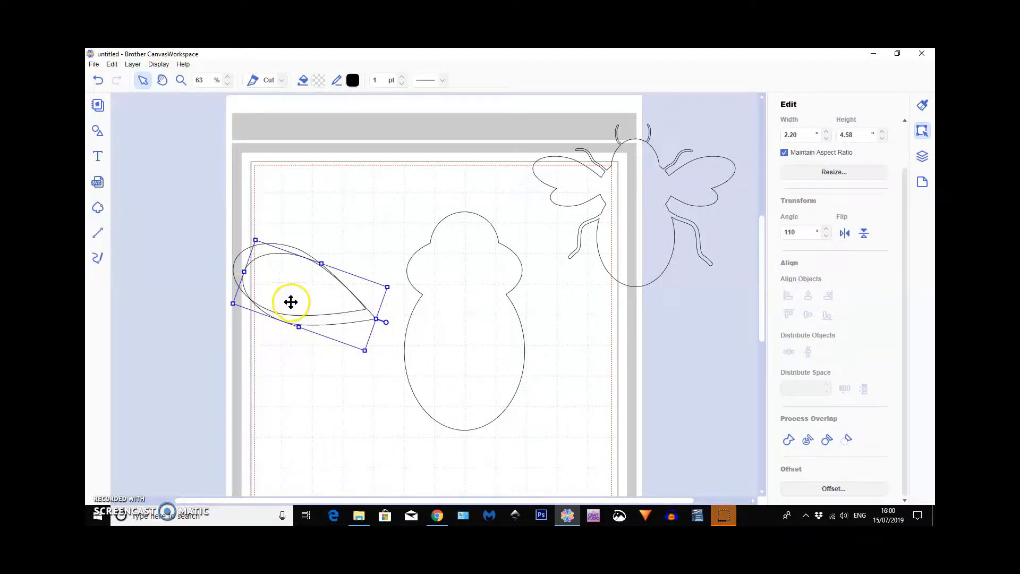
pyautogui.moveTo(255, 240); pyautogui.dragTo(277, 302)
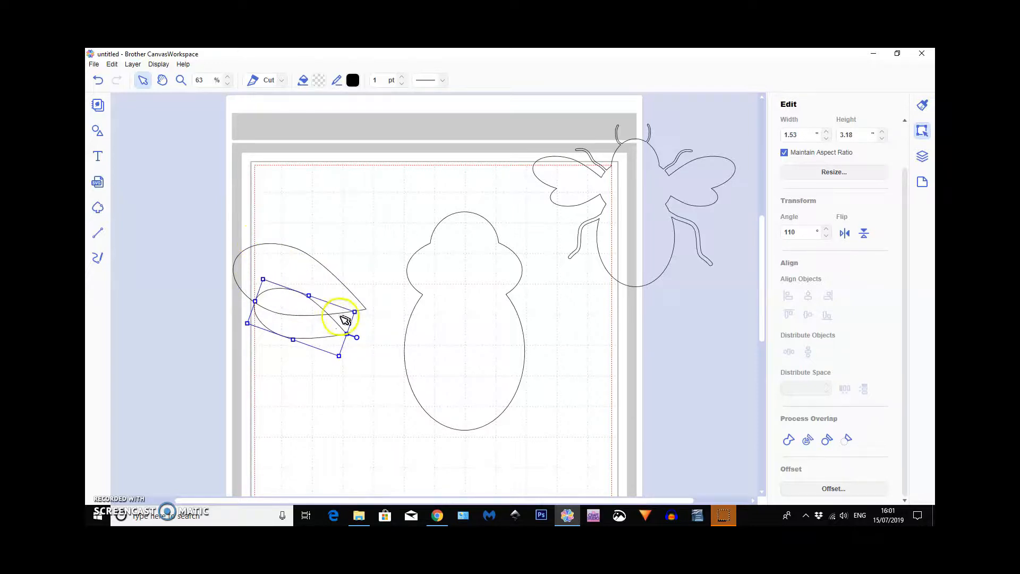
pyautogui.moveTo(358, 339); pyautogui.dragTo(363, 305)
pyautogui.moveTo(296, 327); pyautogui.dragTo(311, 327)
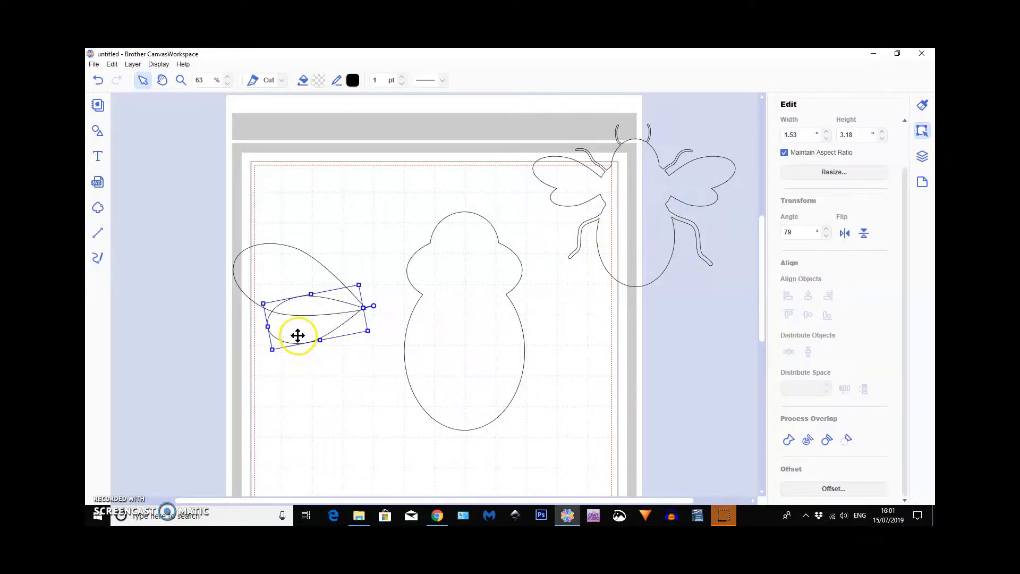
pyautogui.click(280, 264)
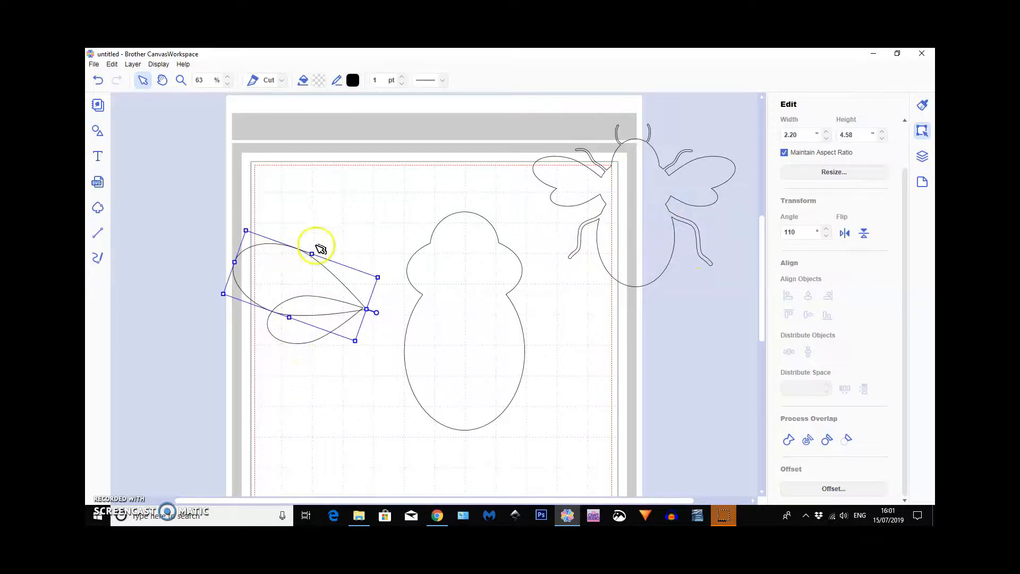
pyautogui.click(275, 338)
pyautogui.moveTo(274, 338); pyautogui.dragTo(302, 335)
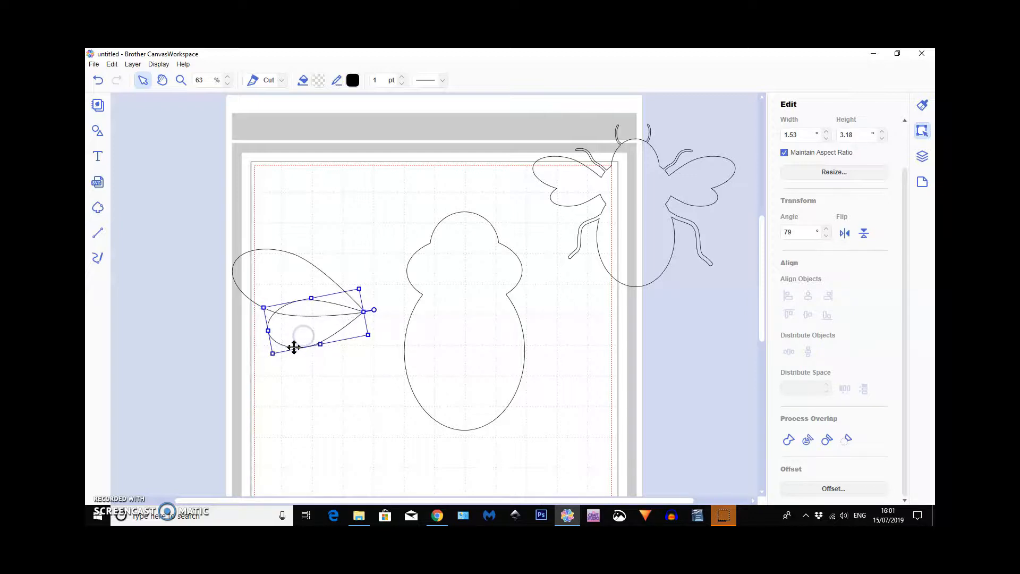
# - Weld the two overlapping teardrops into a single wing outline
pyautogui.moveTo(326, 242); pyautogui.dragTo(295, 333)
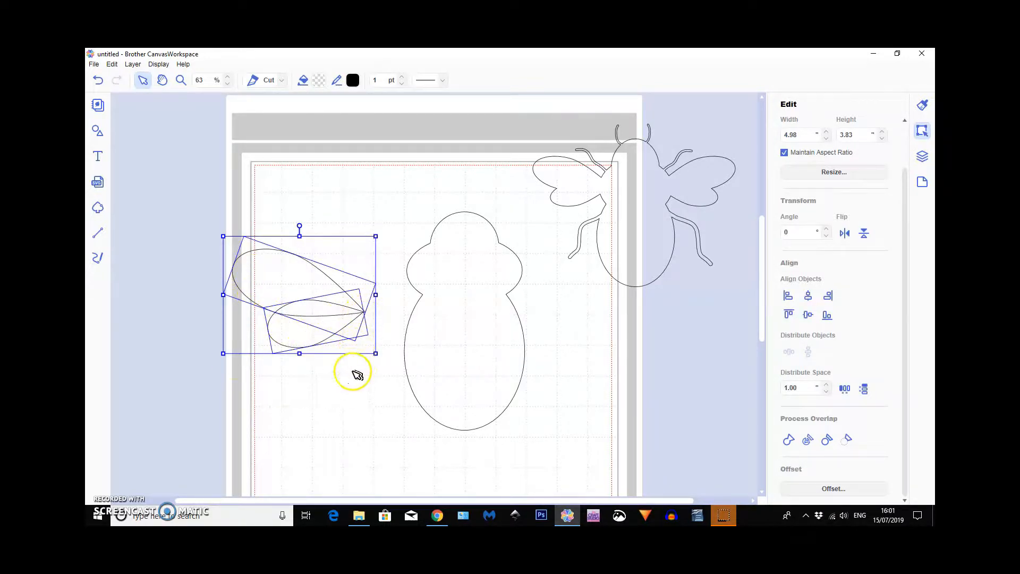
pyautogui.click(789, 439)
pyautogui.click(289, 321)
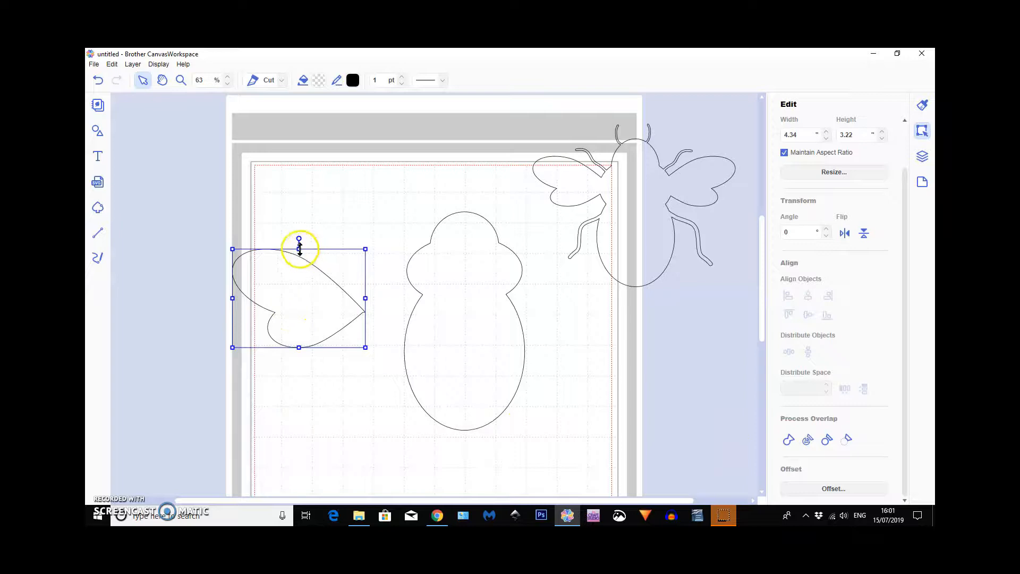
# - Resize the wing to about 4.67 × 2.88 and place it with its tip overlapping the body's upper left side
pyautogui.moveTo(299, 249); pyautogui.dragTo(299, 260)
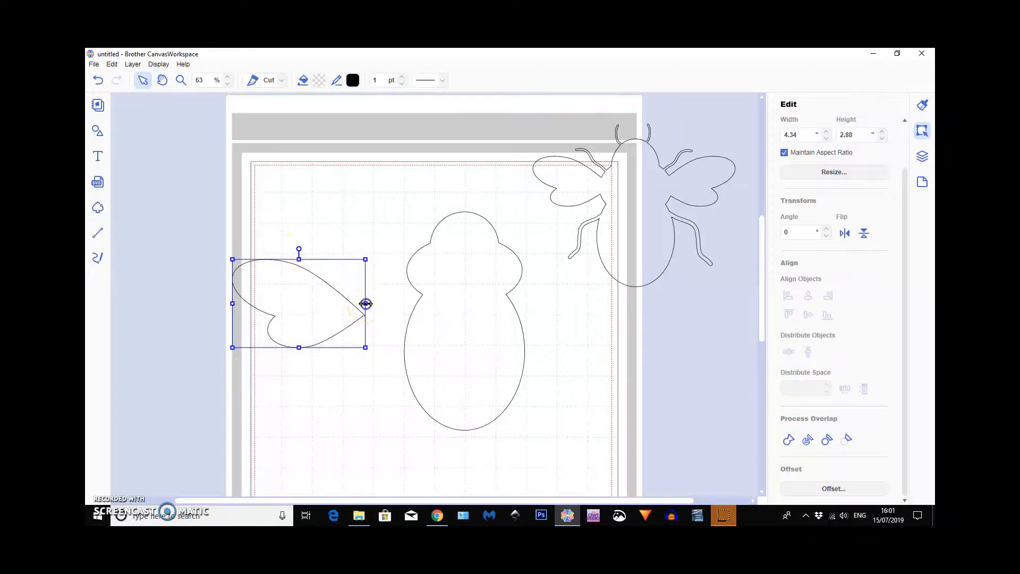
pyautogui.moveTo(366, 304); pyautogui.dragTo(374, 303)
pyautogui.moveTo(305, 314); pyautogui.dragTo(360, 271)
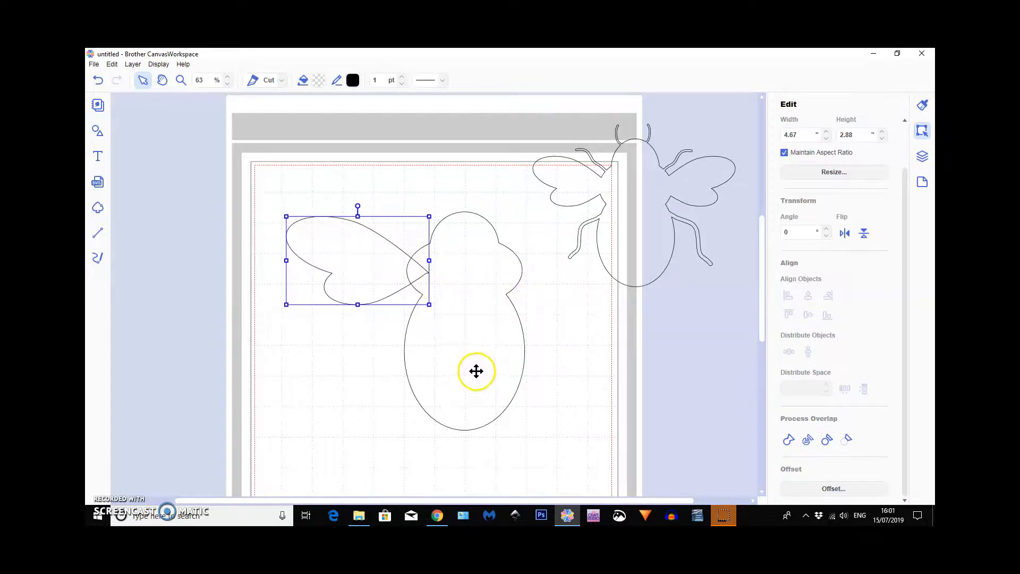
# - Duplicate the wing, flip the copy horizontally and place it with its tip overlapping the body's upper right side
pyautogui.click(132, 64)
pyautogui.click(154, 76)
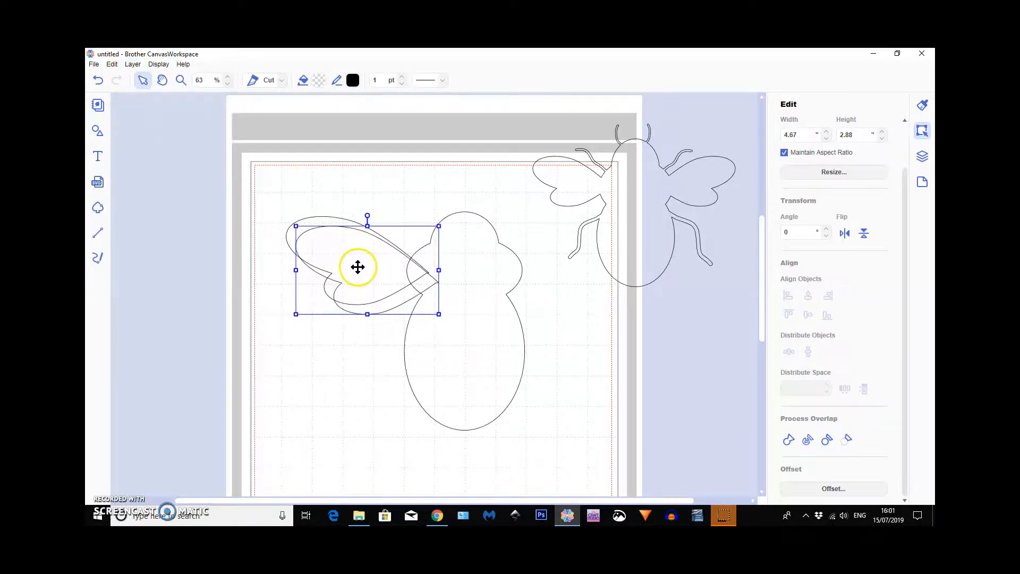
pyautogui.click(845, 233)
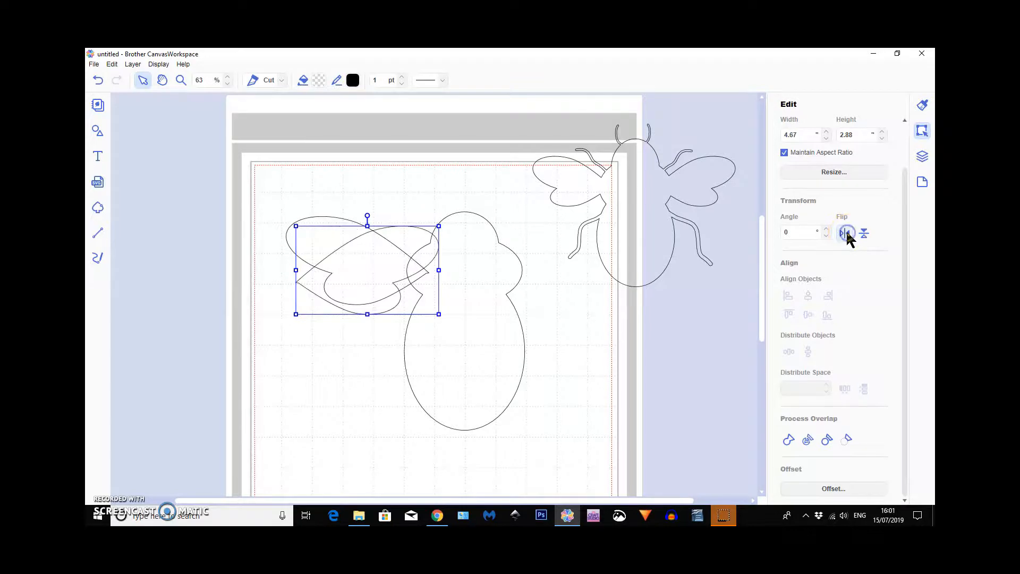
pyautogui.moveTo(371, 270); pyautogui.dragTo(512, 266)
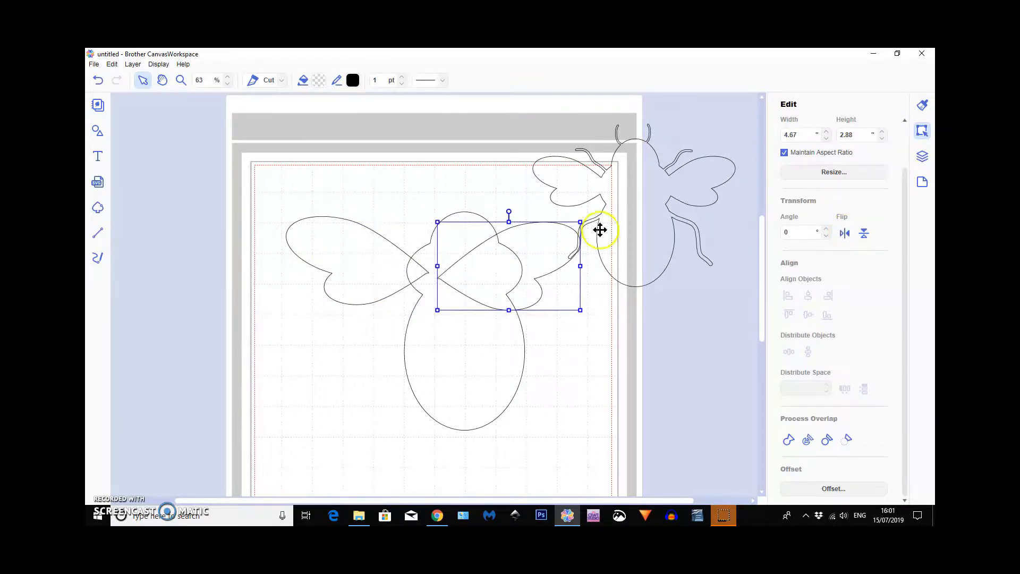
pyautogui.moveTo(600, 229); pyautogui.dragTo(681, 178)
pyautogui.moveTo(489, 277); pyautogui.dragTo(540, 276)
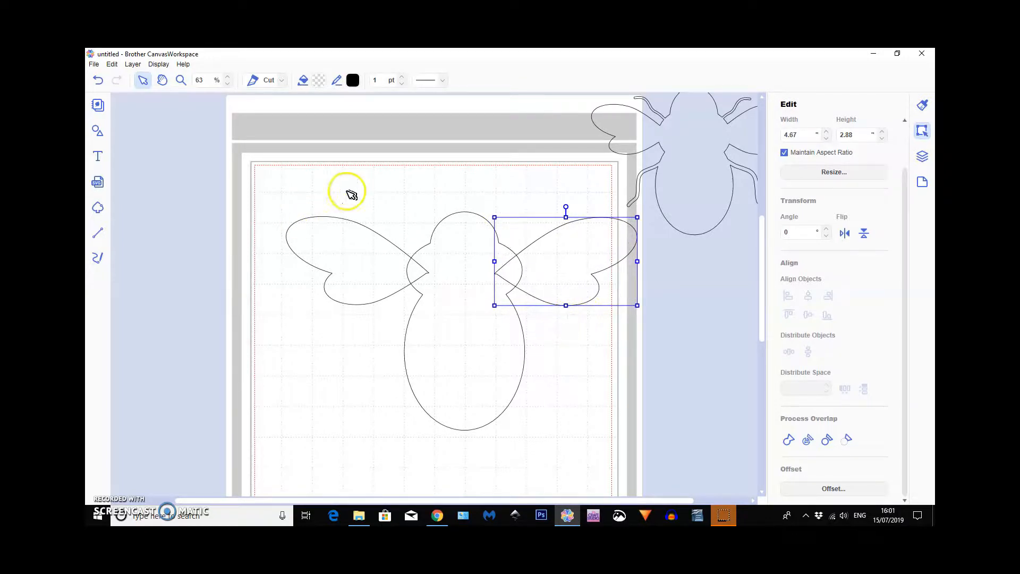
# - Try to align the body and both wings by their vertical centres
pyautogui.moveTo(332, 182); pyautogui.dragTo(542, 309)
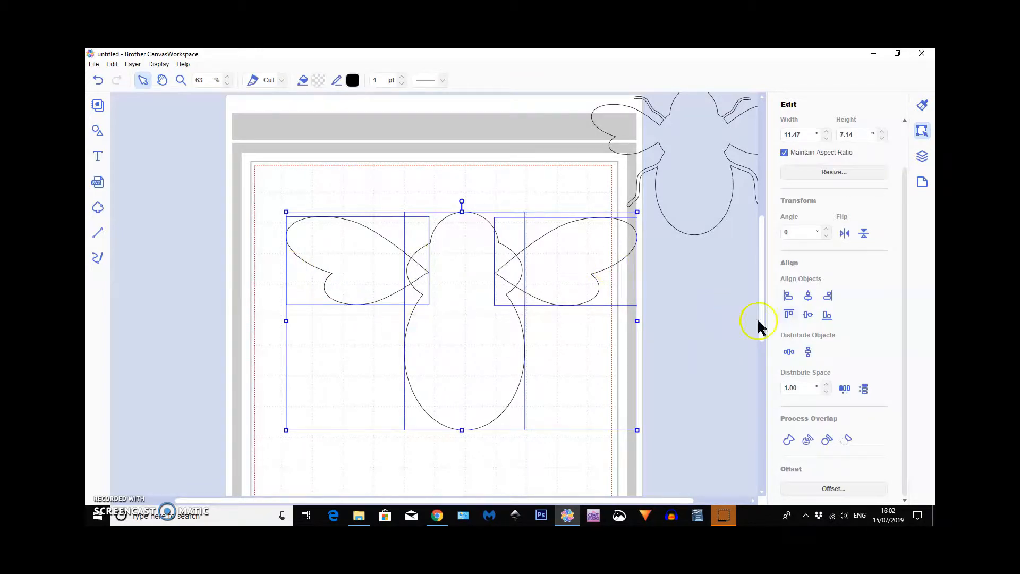
pyautogui.click(809, 316)
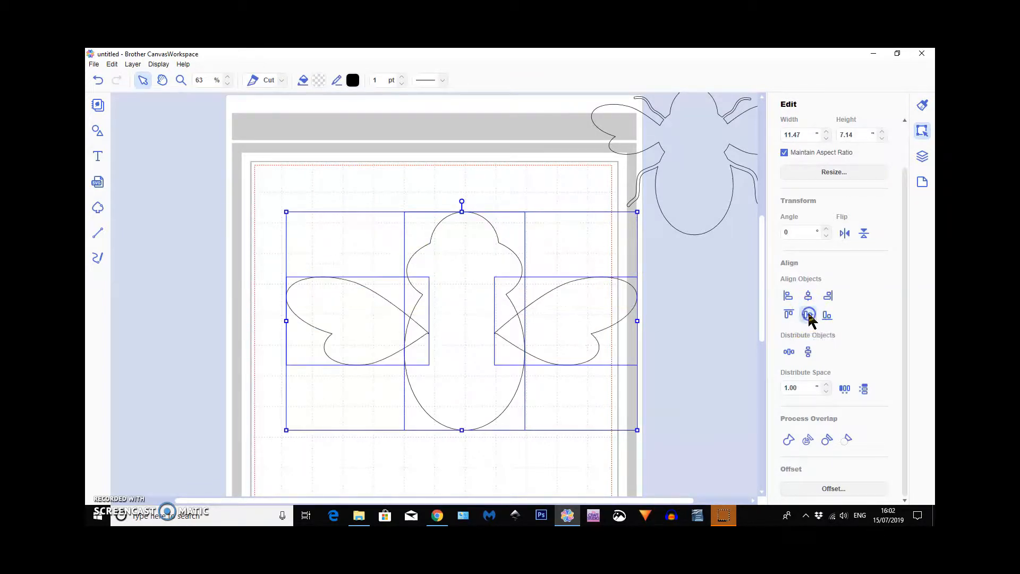
pyautogui.click(712, 386)
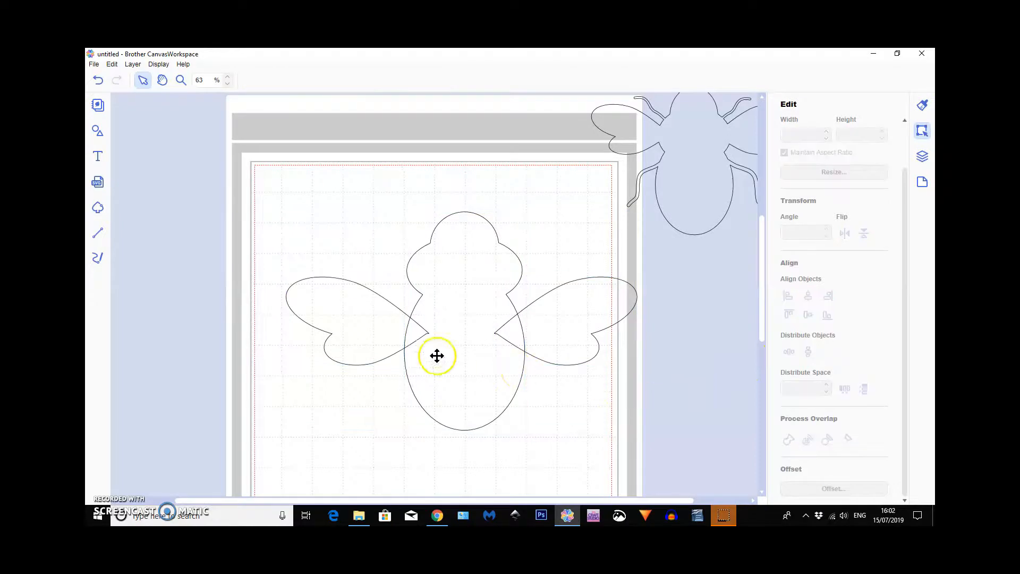
# - Move both wings back up to the upper body and align them with each other by their vertical centres
pyautogui.moveTo(346, 323); pyautogui.dragTo(348, 260)
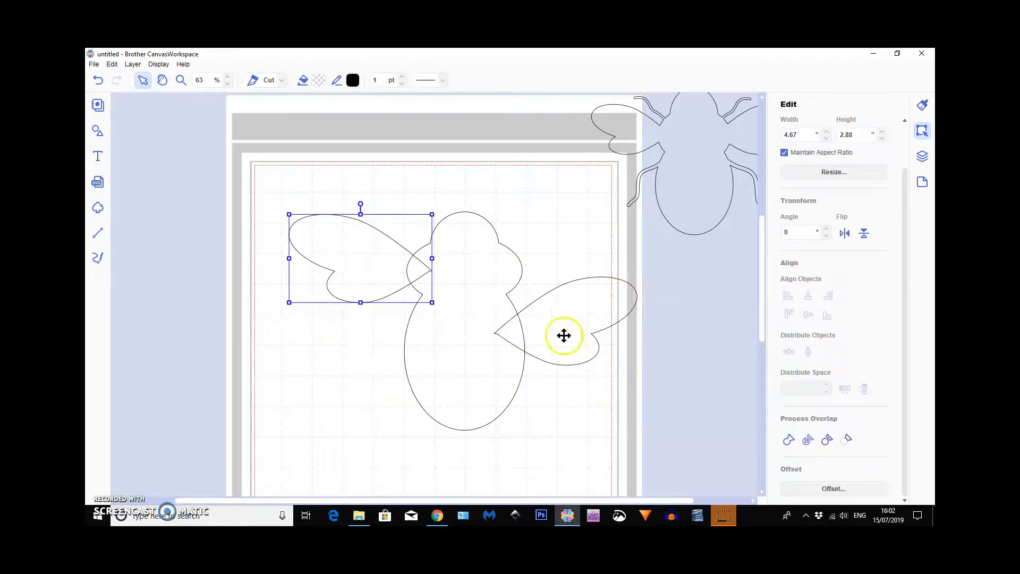
pyautogui.moveTo(563, 335); pyautogui.dragTo(561, 275)
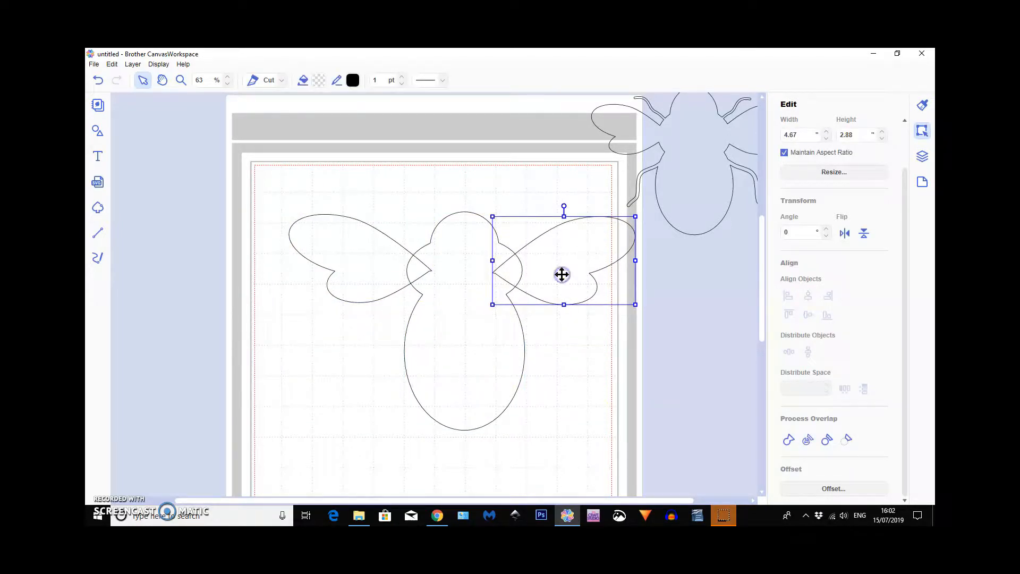
pyautogui.keyDown('shift'); pyautogui.click(398, 283); pyautogui.keyUp('shift')
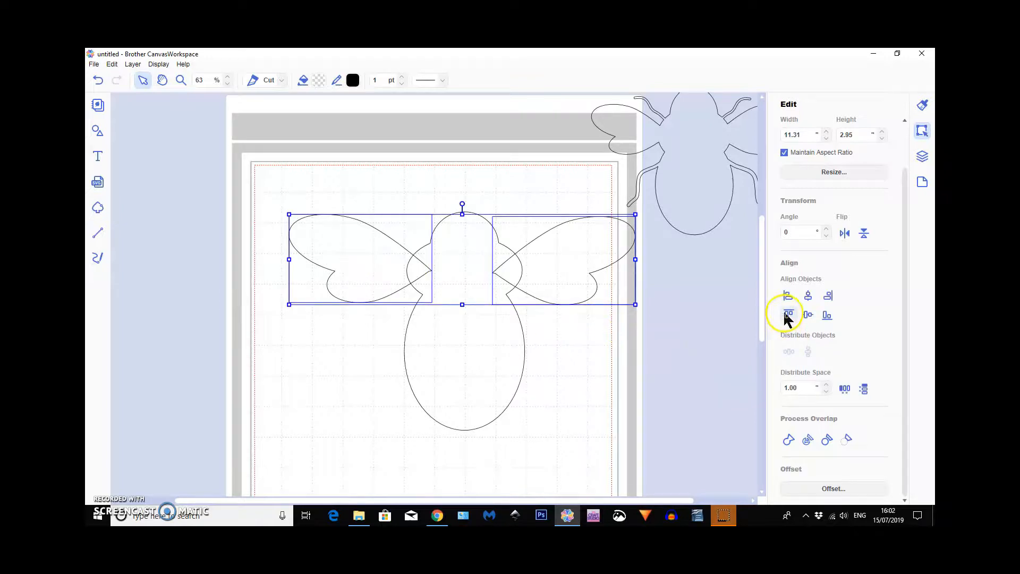
pyautogui.click(808, 314)
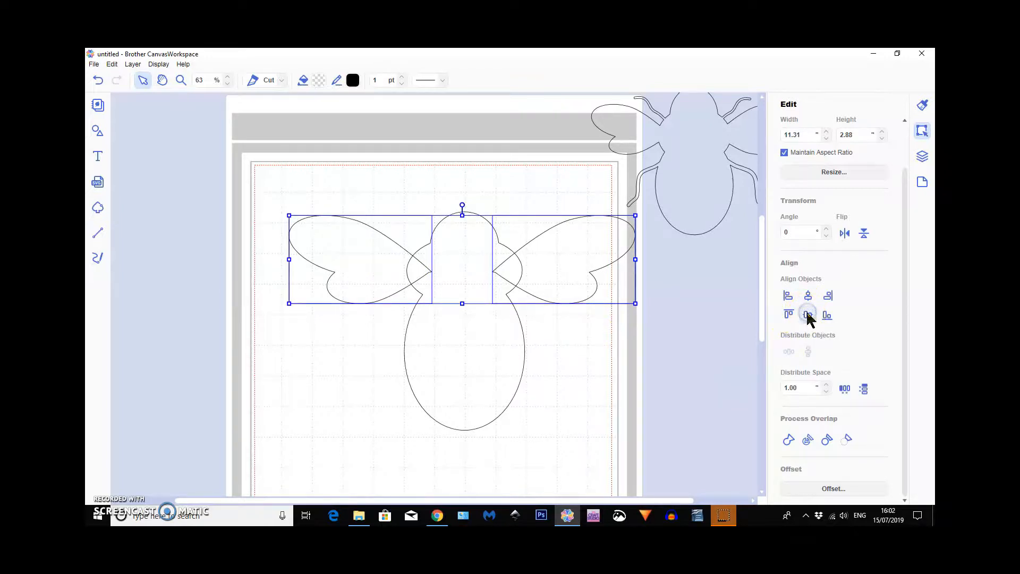
pyautogui.click(594, 405)
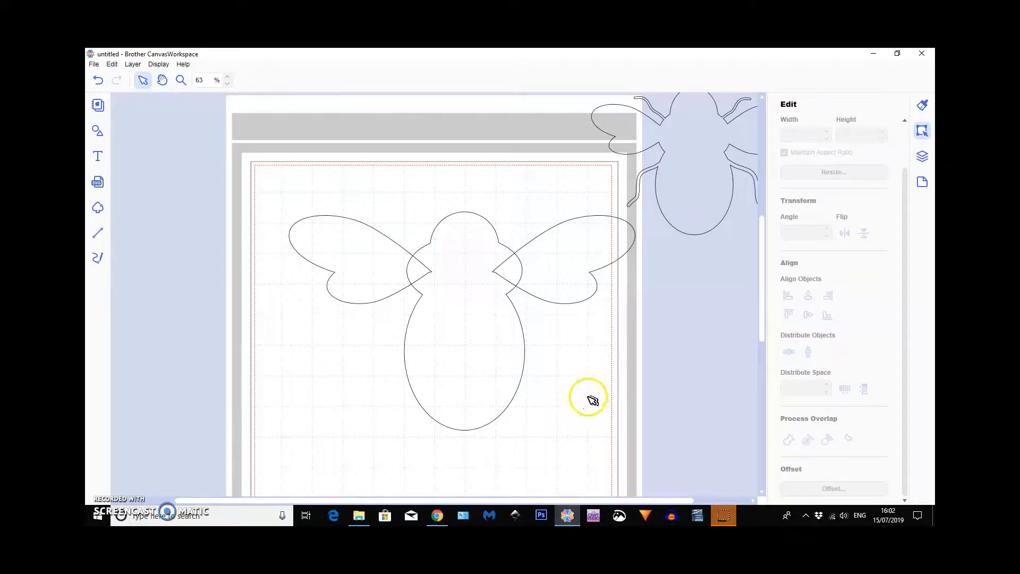
# - Nudge the right wing slightly to the right, away from the body's centre
pyautogui.click(552, 271)
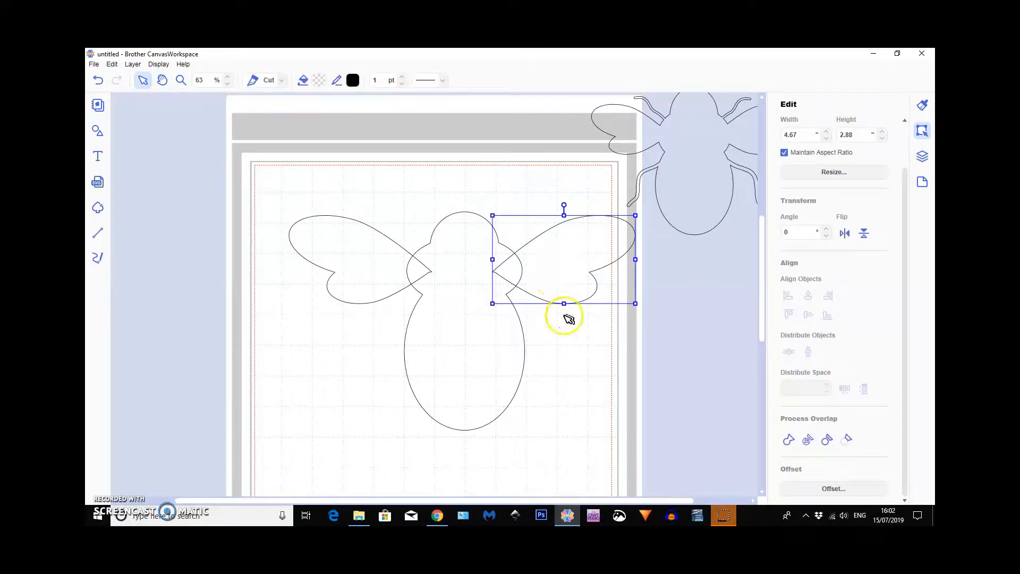
pyautogui.press('Right')
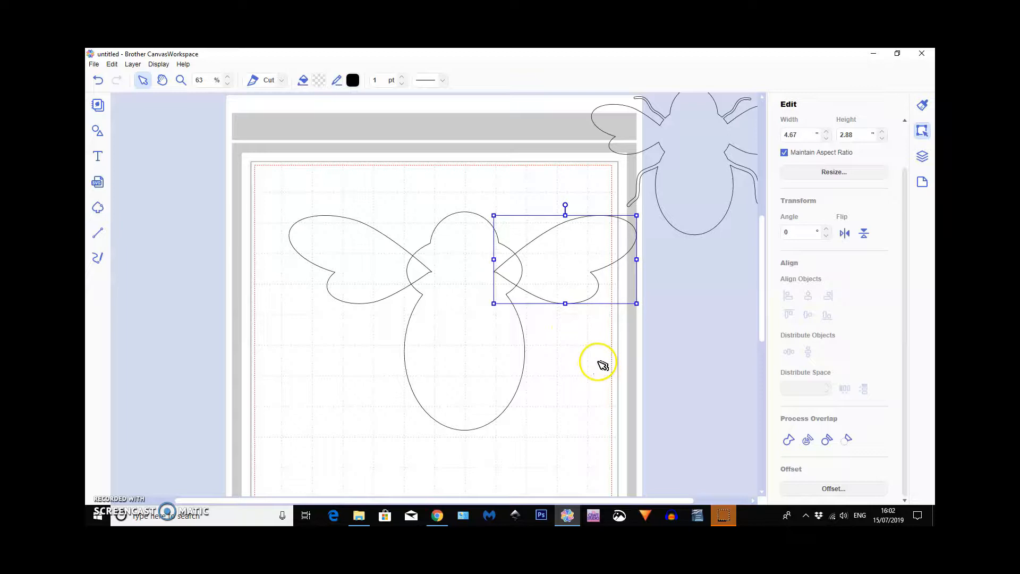
pyautogui.click(602, 365)
# - Weld the body and both wings into one outline, shift it up and left, and bring the reference bee beside it
pyautogui.moveTo(346, 175); pyautogui.dragTo(562, 413)
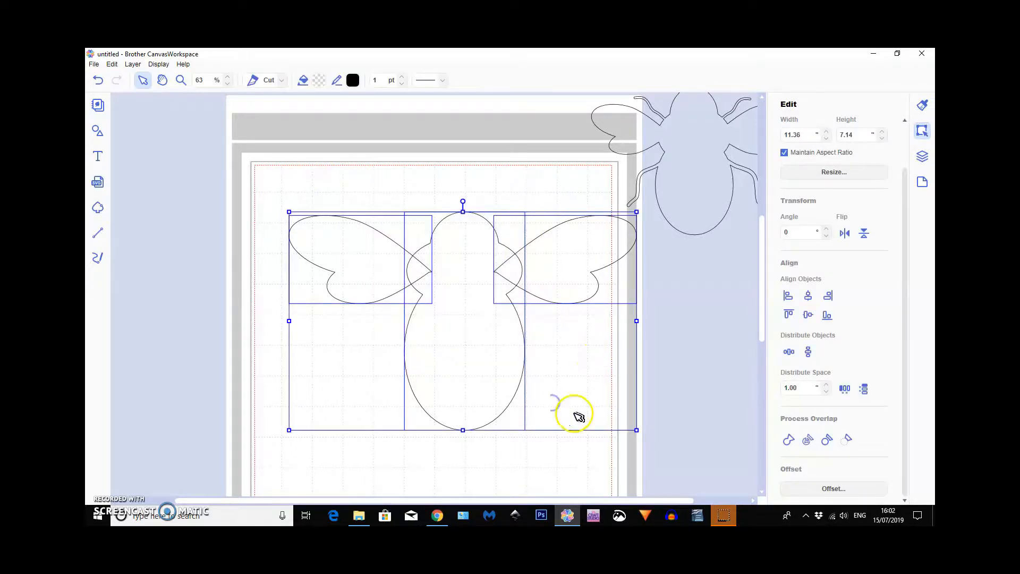
pyautogui.click(790, 439)
pyautogui.moveTo(488, 354); pyautogui.dragTo(444, 324)
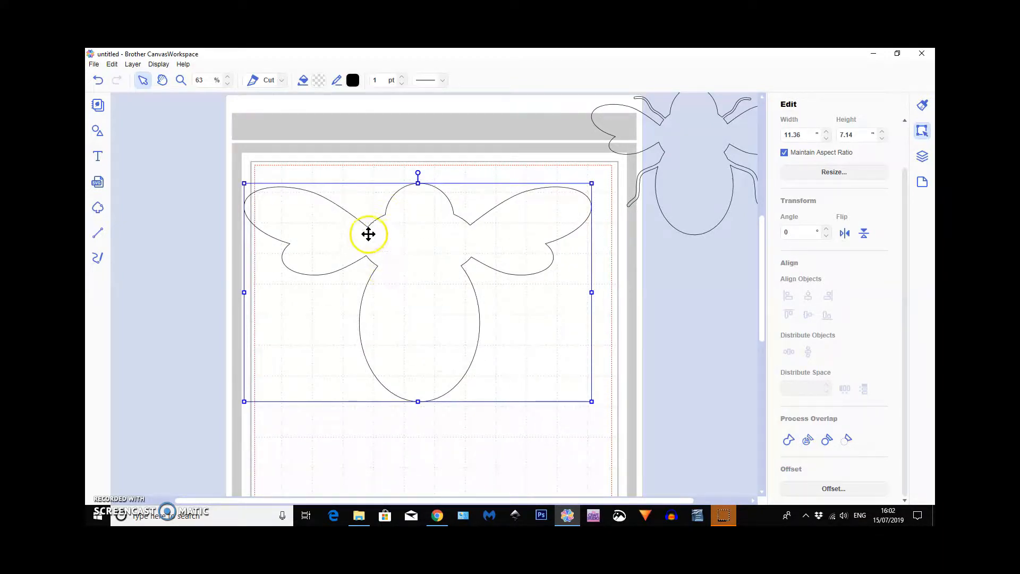
pyautogui.moveTo(715, 154); pyautogui.dragTo(687, 314)
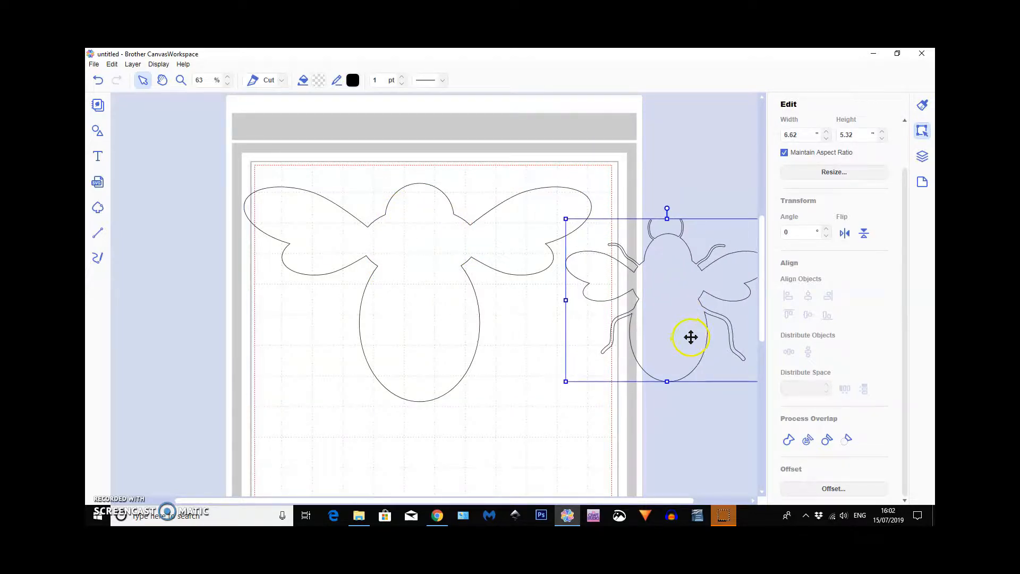
# - Draw freehand curves for the left antenna, upper leg and lower leg, about 0.20 × 1.01, 1.46 × 1.49 and 1.89 × 2.14
pyautogui.click(98, 259)
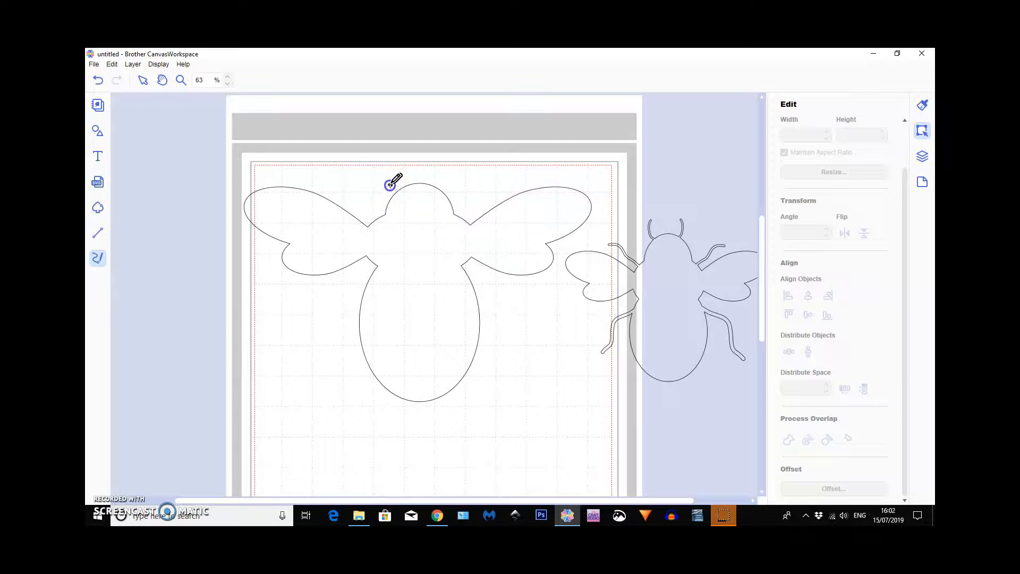
pyautogui.moveTo(392, 156); pyautogui.dragTo(391, 155)
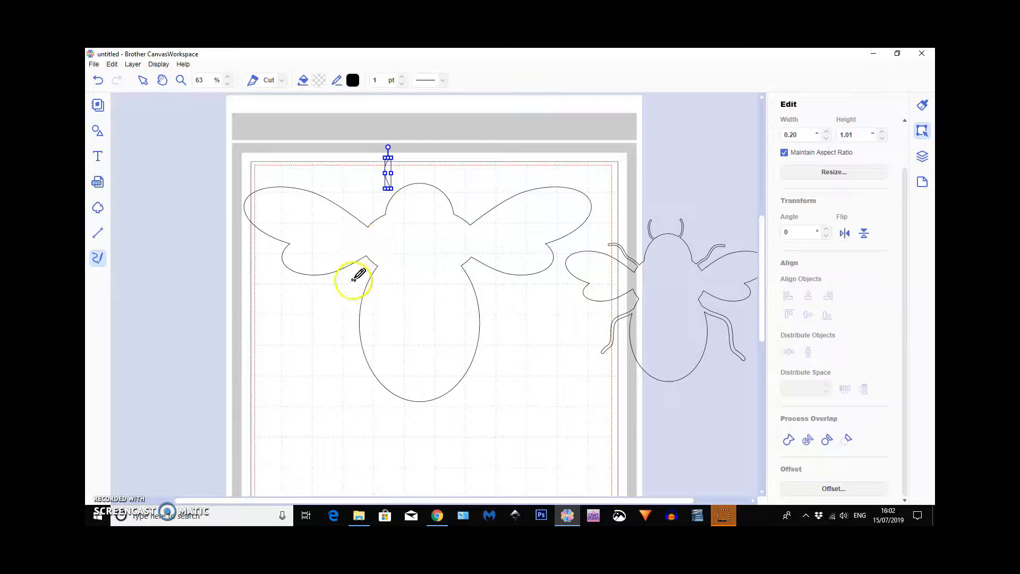
pyautogui.click(372, 209)
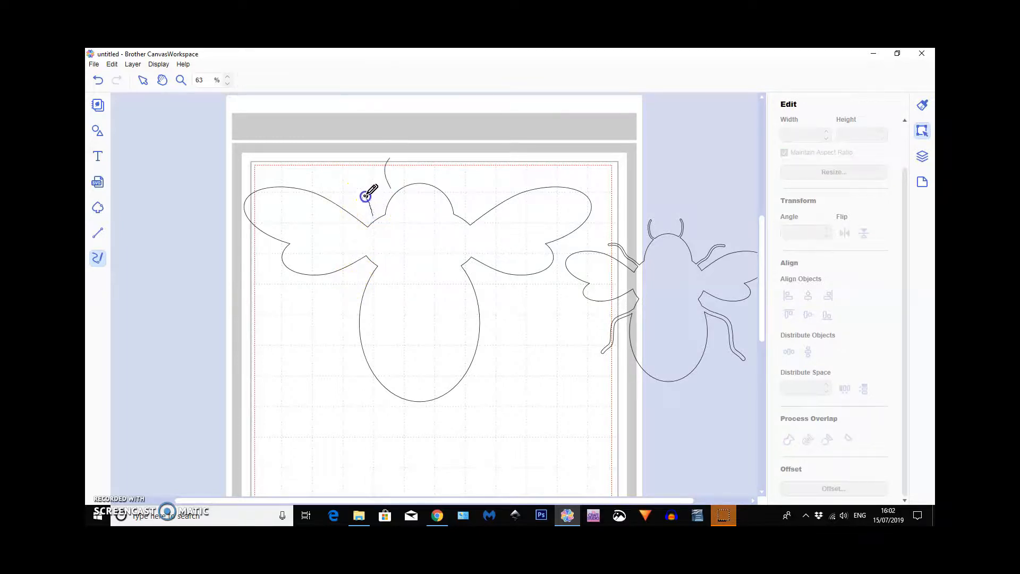
pyautogui.moveTo(328, 169); pyautogui.dragTo(330, 167)
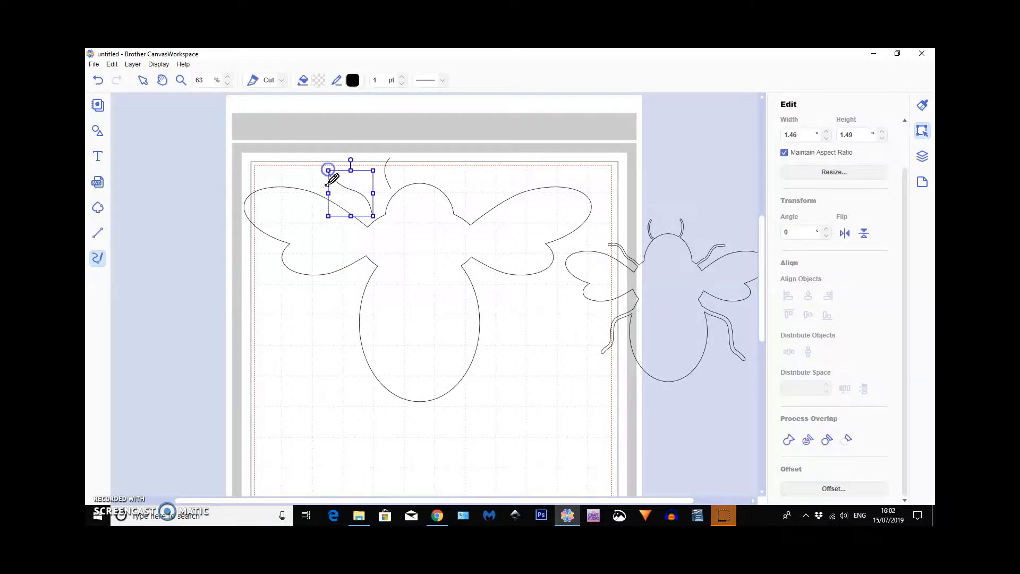
pyautogui.click(352, 325)
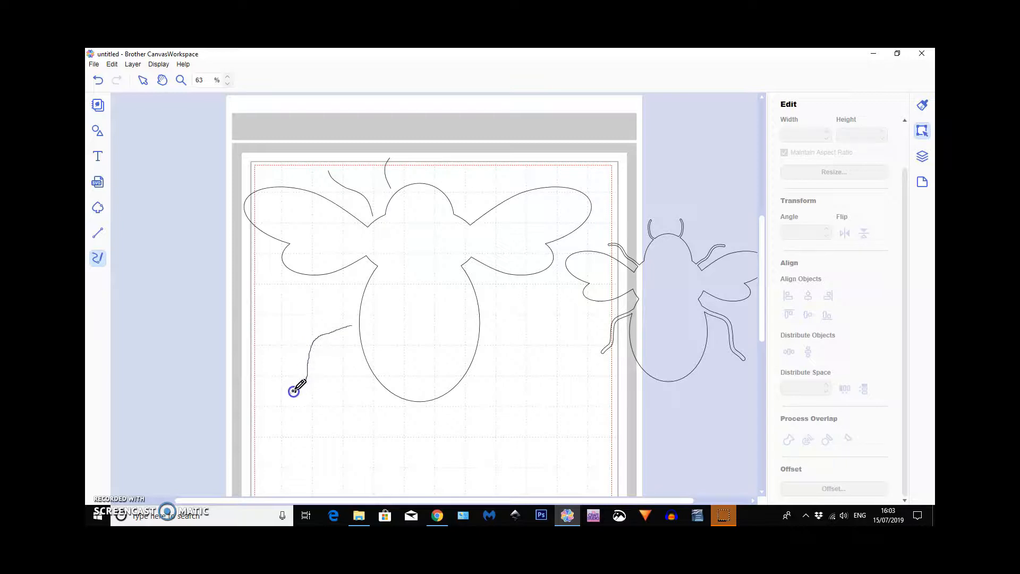
pyautogui.moveTo(293, 390); pyautogui.dragTo(294, 390)
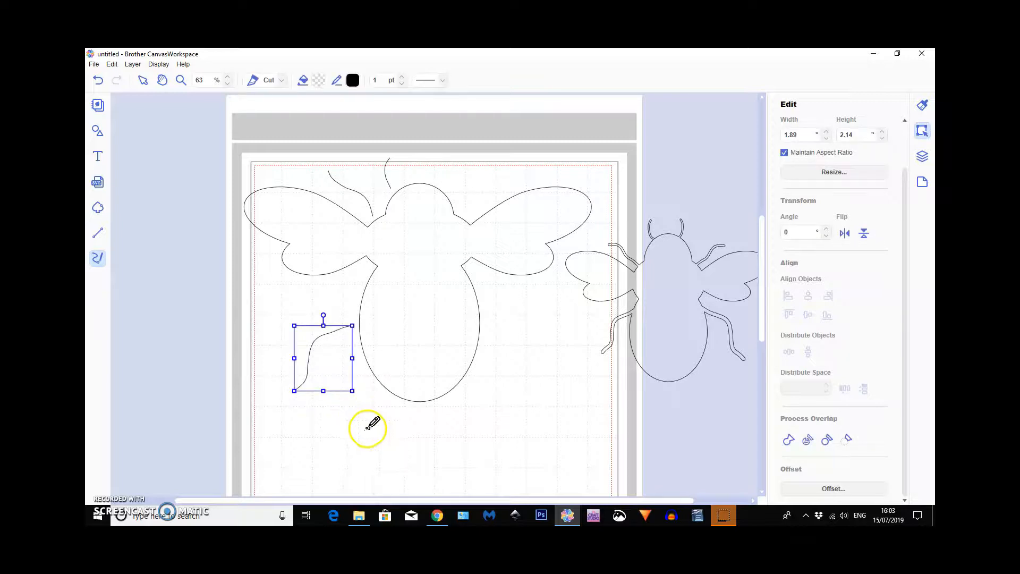
pyautogui.click(143, 82)
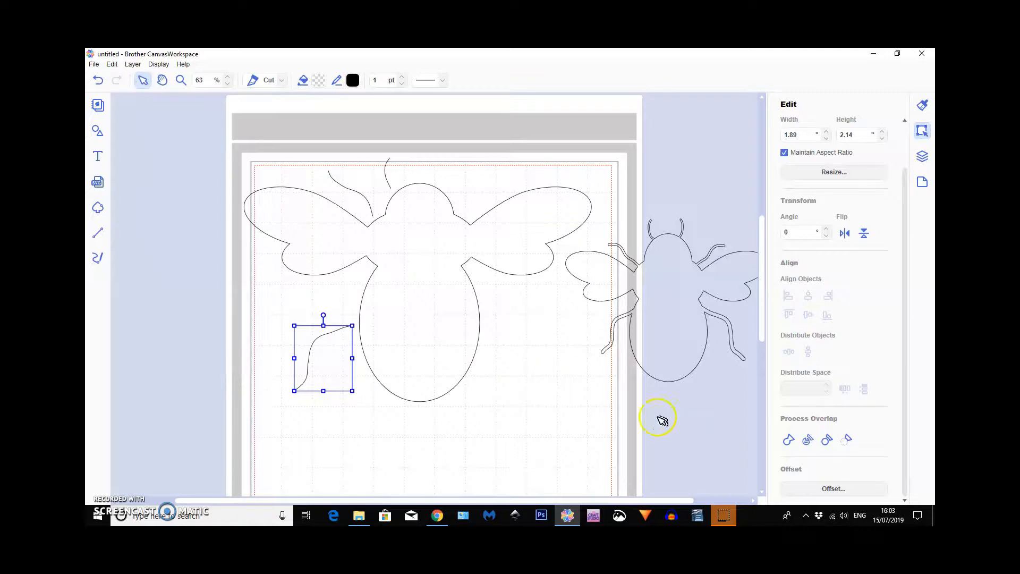
# - Create a 0.08 outward offset with round corners around the lower leg line, move it clear and delete the original line
pyautogui.scroll(-1, 637, 429)
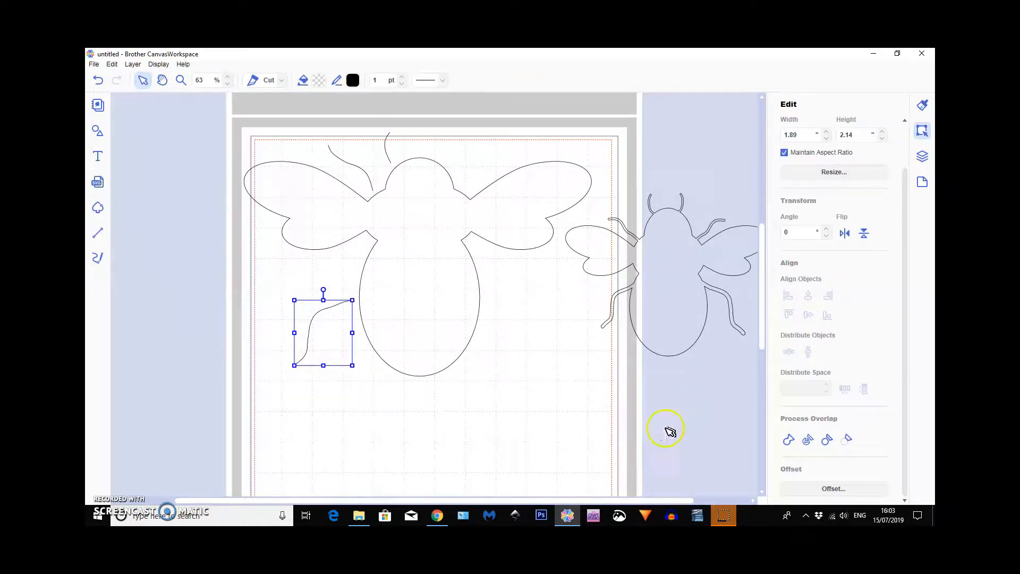
pyautogui.click(829, 487)
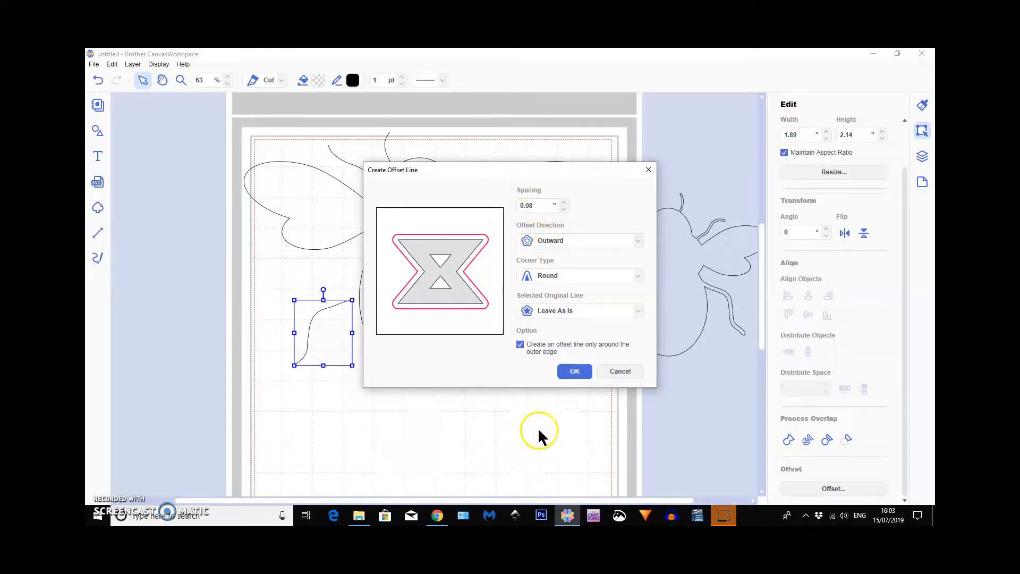
pyautogui.click(573, 371)
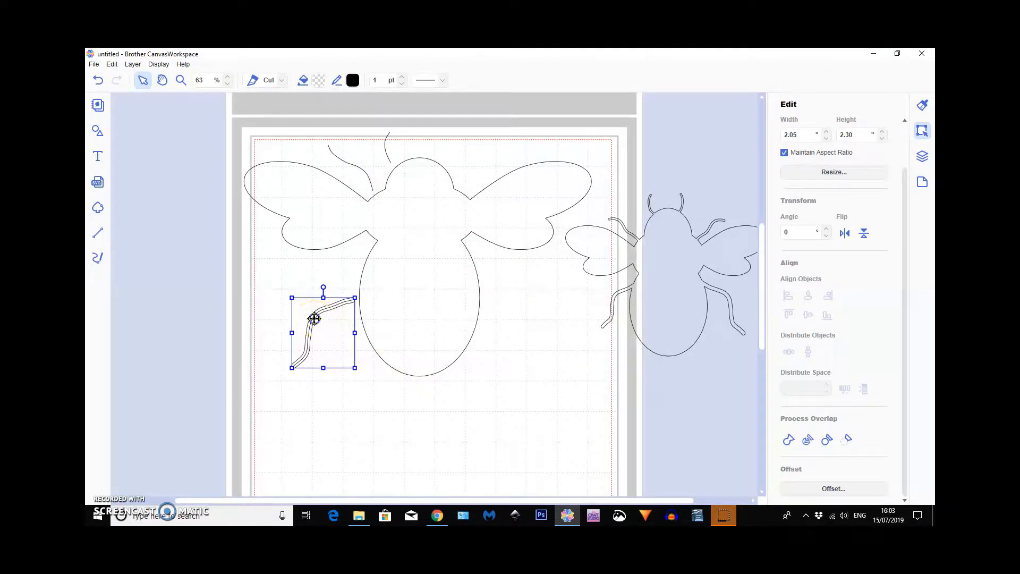
pyautogui.moveTo(314, 319); pyautogui.dragTo(367, 384)
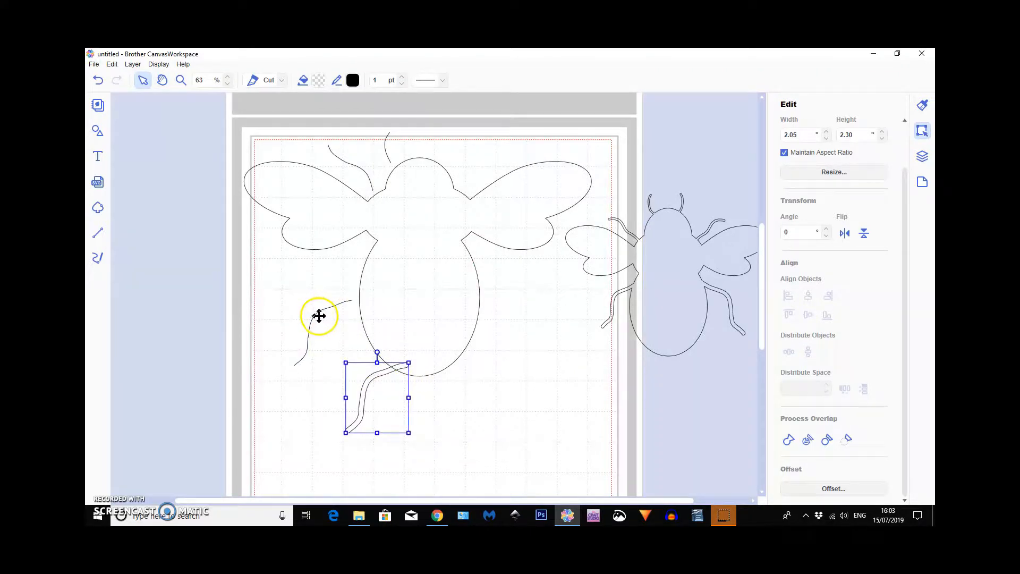
pyautogui.click(317, 316)
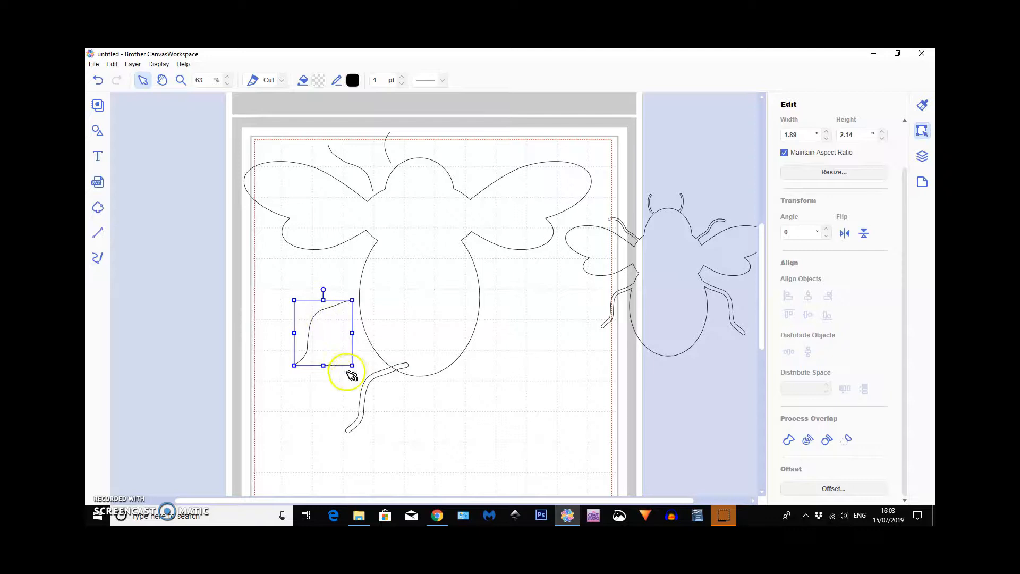
pyautogui.press('Delete')
# - Place the outlined leg overlapping the body's left side and stretch it to about 2.17 × 3.04
pyautogui.moveTo(376, 374); pyautogui.dragTo(341, 284)
pyautogui.click(308, 343)
pyautogui.moveTo(308, 343); pyautogui.dragTo(338, 366)
pyautogui.click(338, 347)
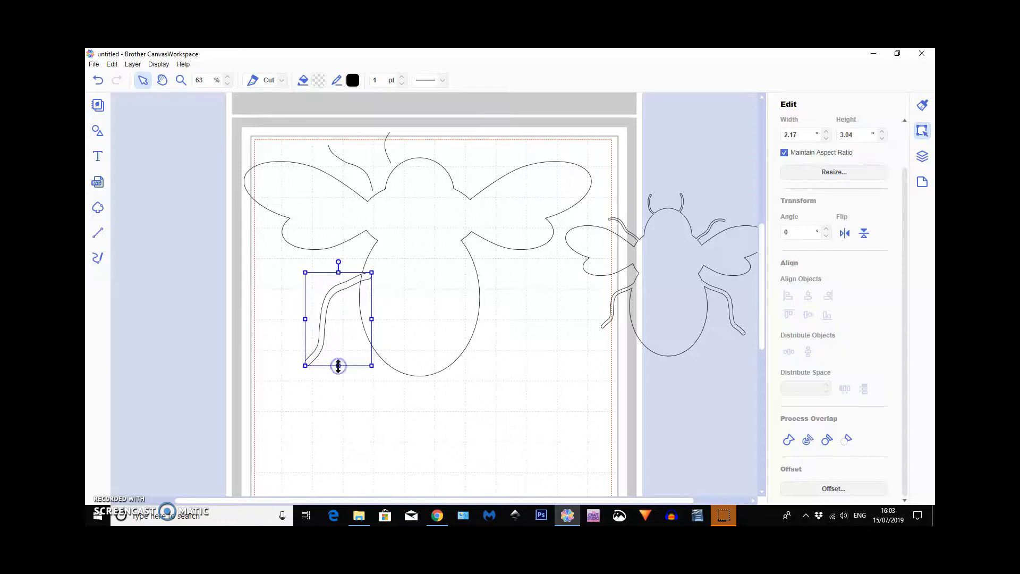
# - Duplicate the lower leg, flip the copy horizontally and place it overlapping the body's right side
pyautogui.click(133, 64)
pyautogui.click(144, 76)
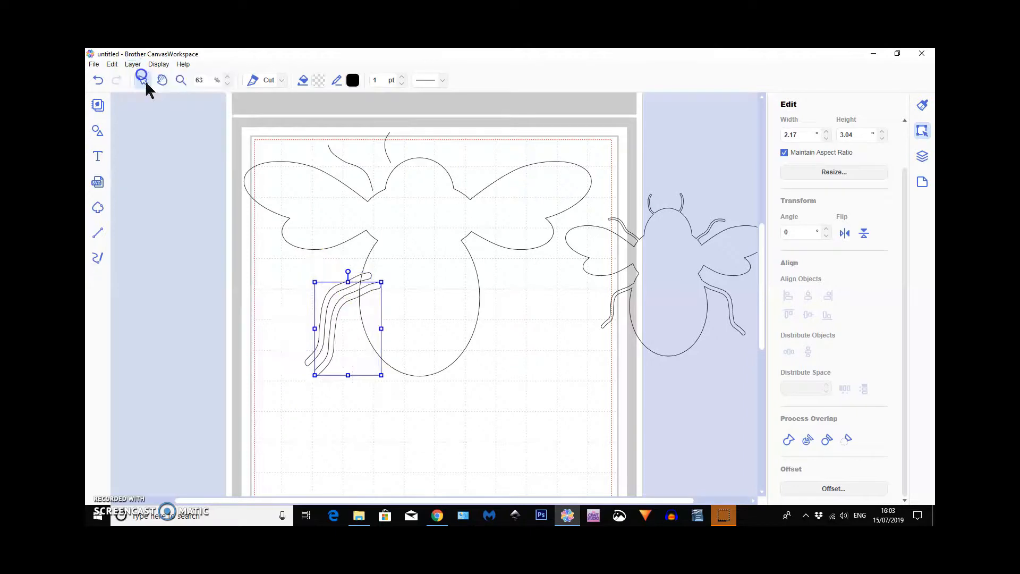
pyautogui.click(845, 234)
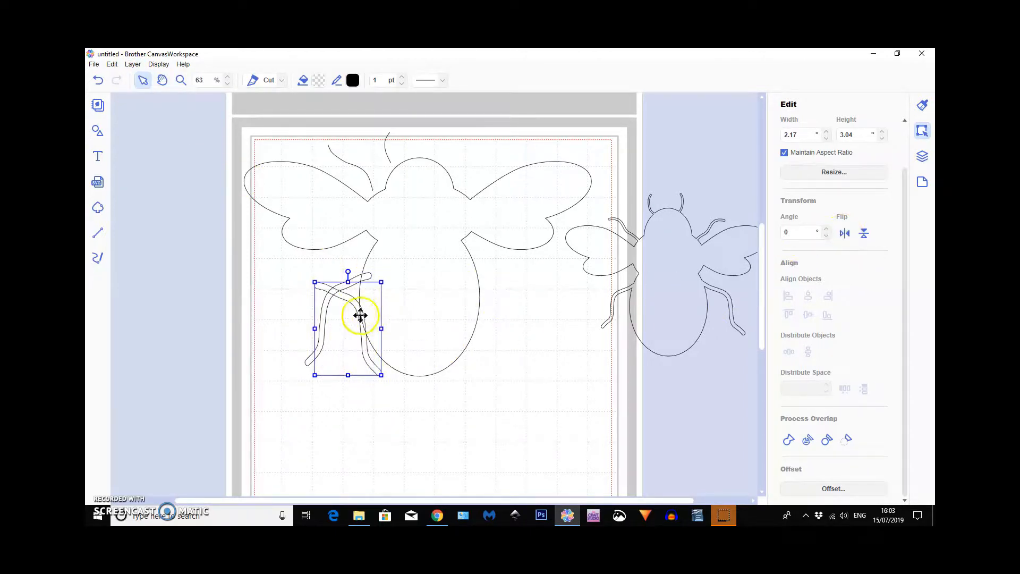
pyautogui.moveTo(355, 306); pyautogui.dragTo(508, 299)
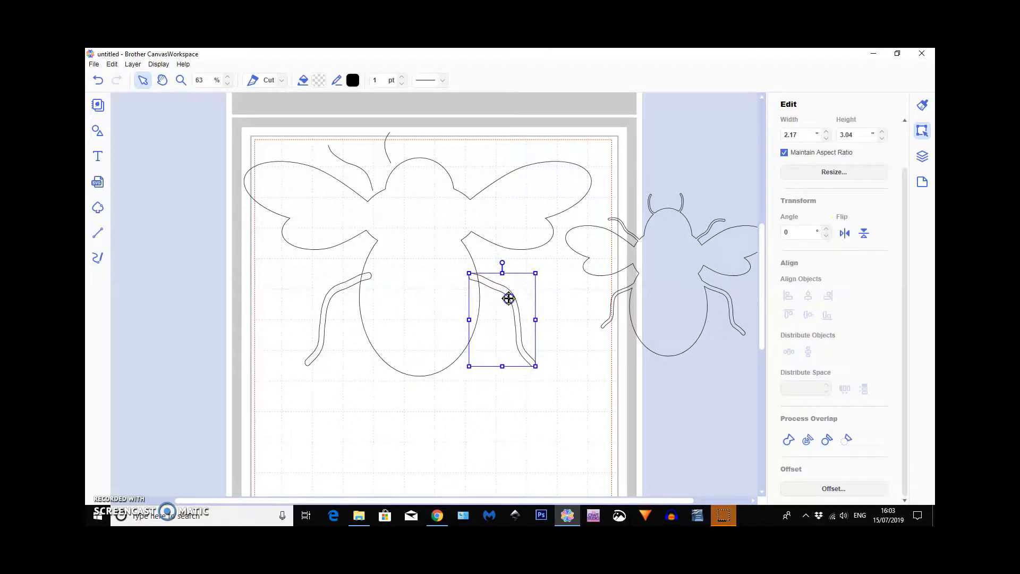
# - Create a 0.04 outward offset with round corners around the upper leg line, separate the original line from it and delete it
pyautogui.click(343, 161)
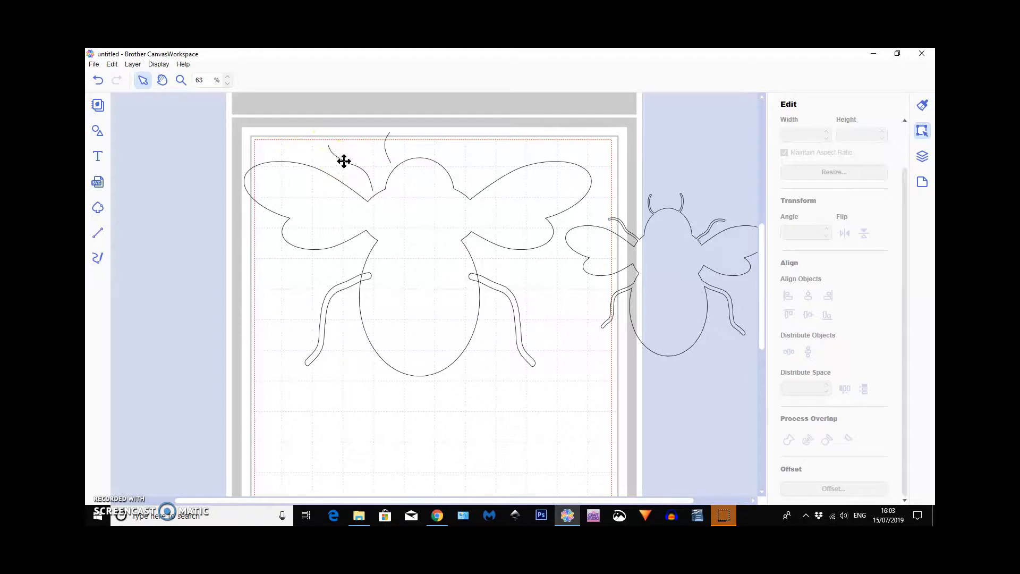
pyautogui.click(344, 161)
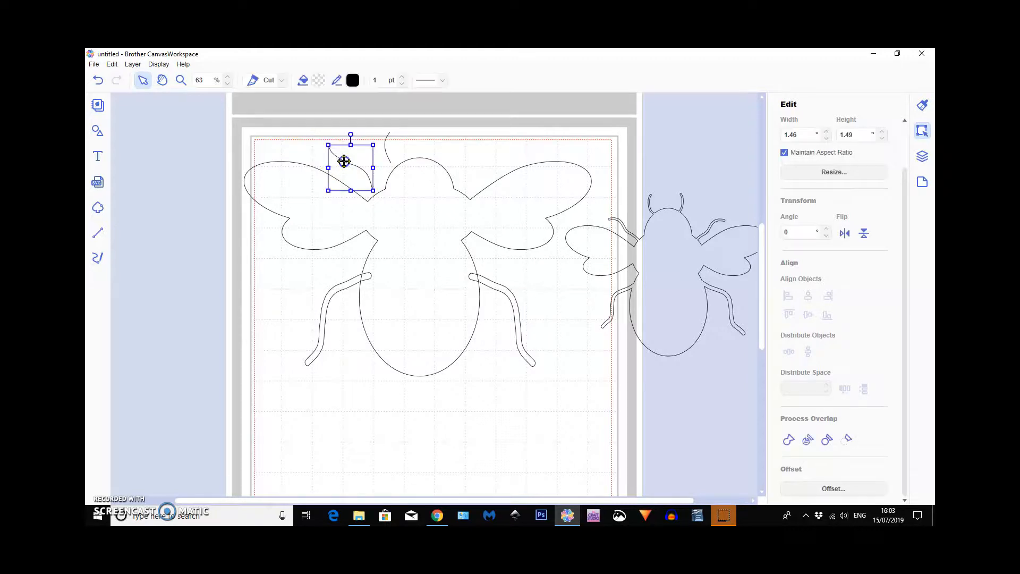
pyautogui.click(832, 488)
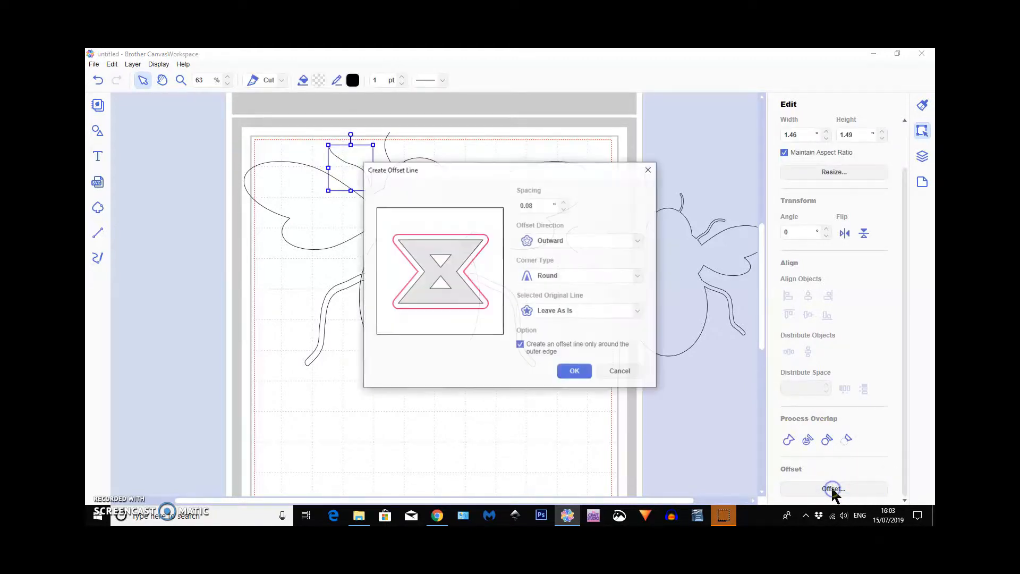
pyautogui.click(564, 208)
pyautogui.click(574, 372)
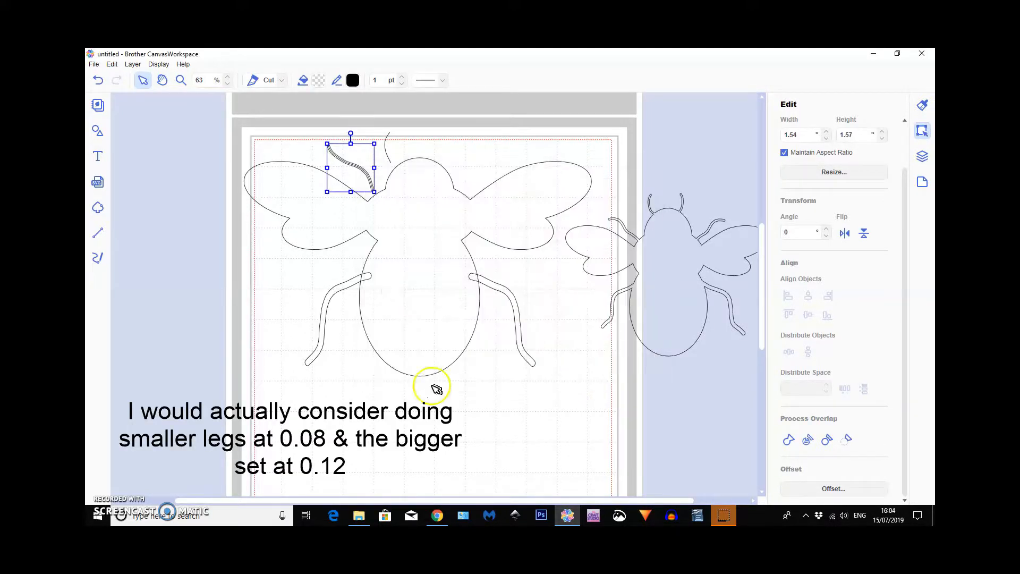
pyautogui.moveTo(354, 154); pyautogui.dragTo(199, 276)
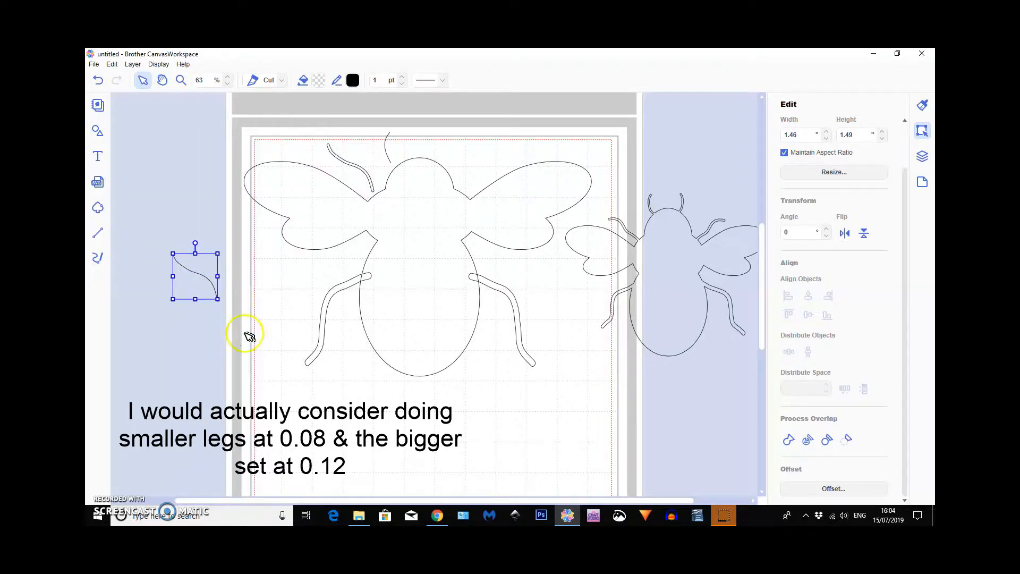
pyautogui.press('Delete')
# - Nudge the outlined upper leg toward the body, duplicate it, flip the copy horizontally and place it on the body's right side
pyautogui.click(346, 161)
pyautogui.moveTo(346, 160); pyautogui.dragTo(351, 166)
pyautogui.click(141, 64)
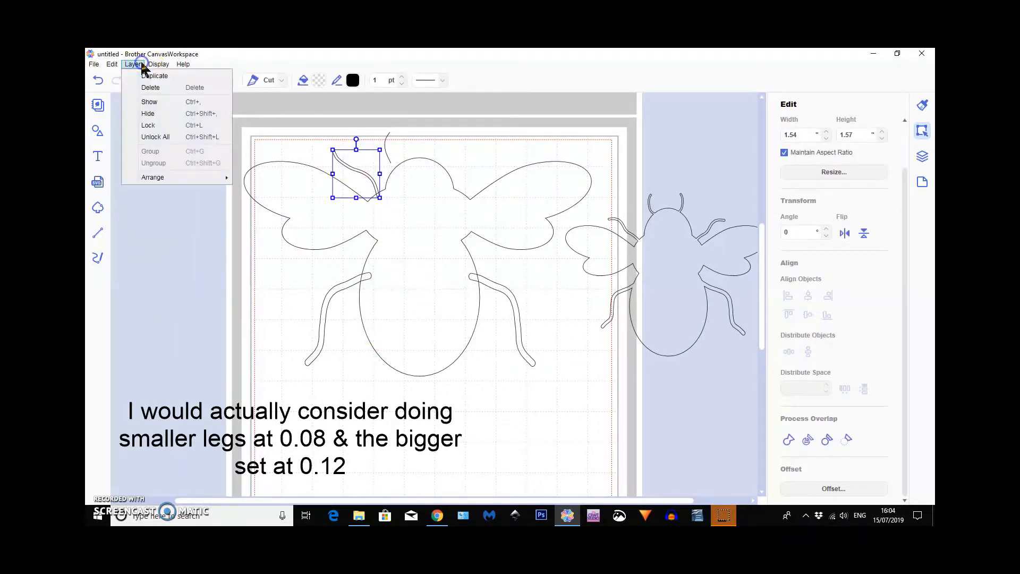
pyautogui.click(142, 76)
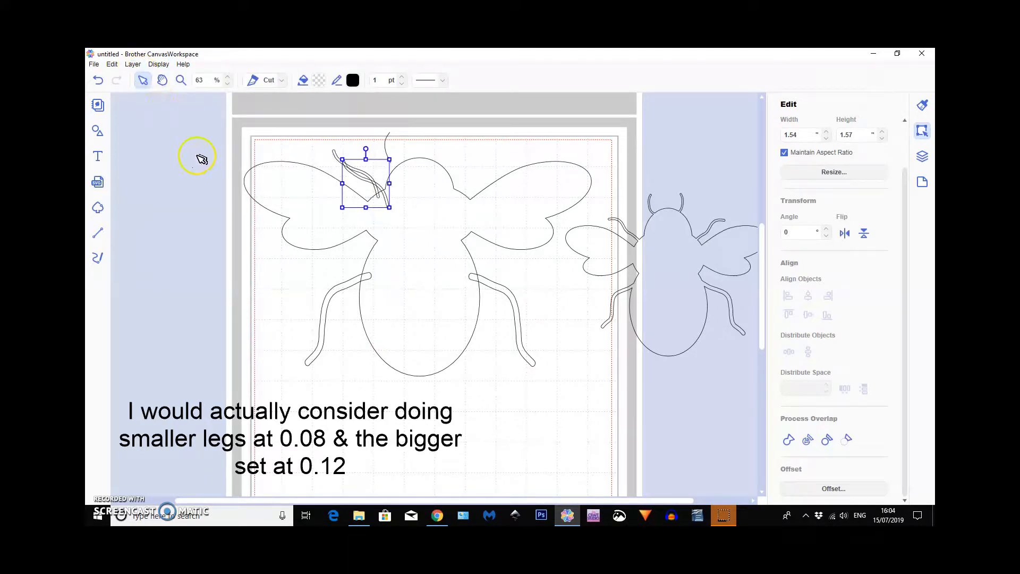
pyautogui.click(845, 232)
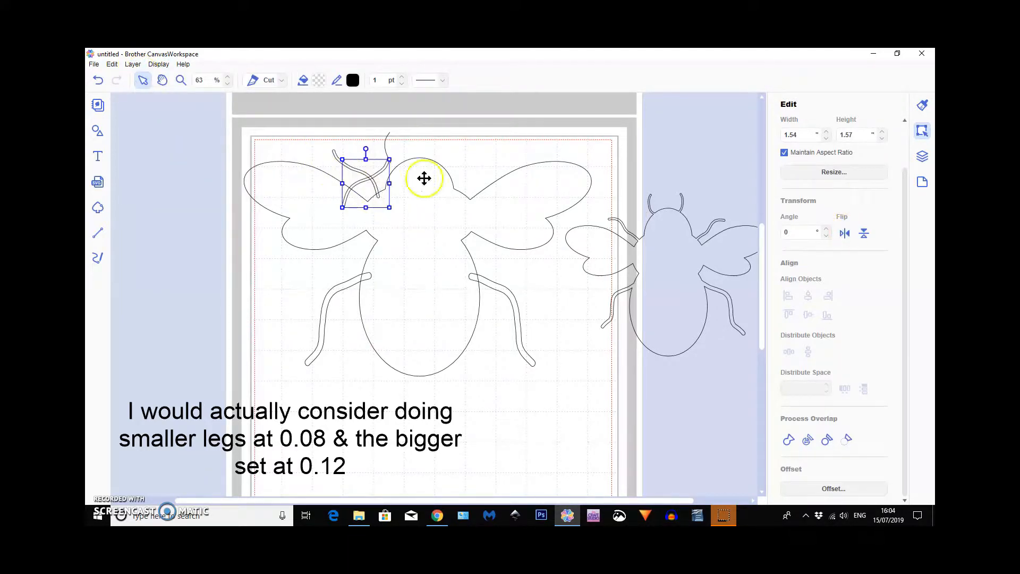
pyautogui.moveTo(359, 183); pyautogui.dragTo(473, 173)
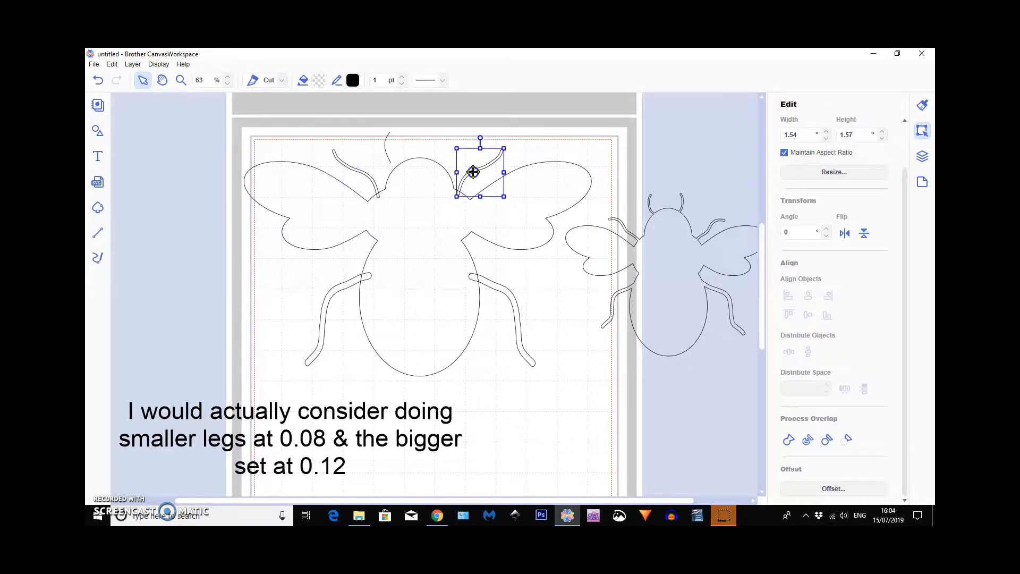
# - Stretch the bee body upward to a height of about 7.67 and shift the antenna line and both upper legs up to match
pyautogui.click(410, 175)
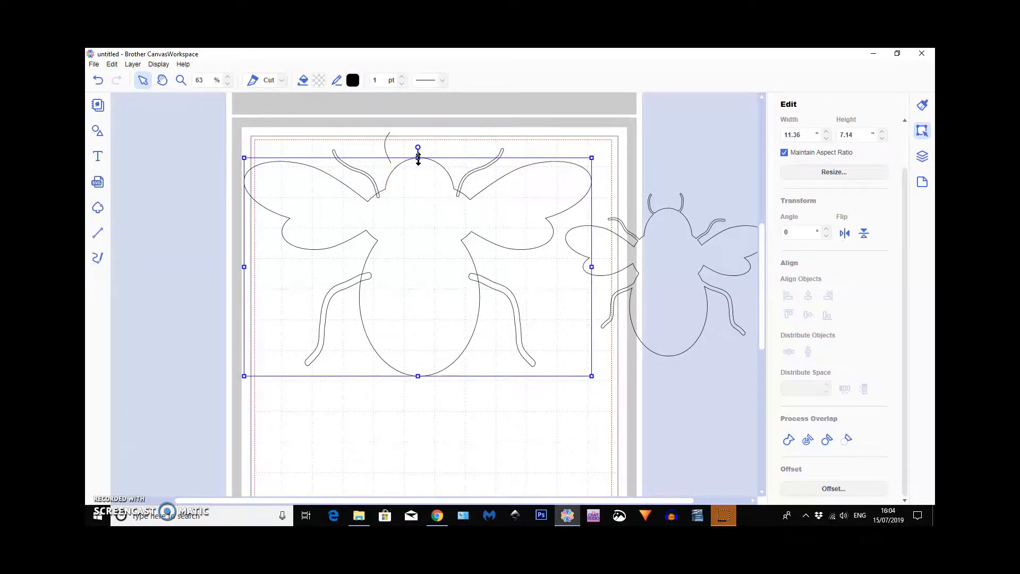
pyautogui.moveTo(418, 158); pyautogui.dragTo(423, 141)
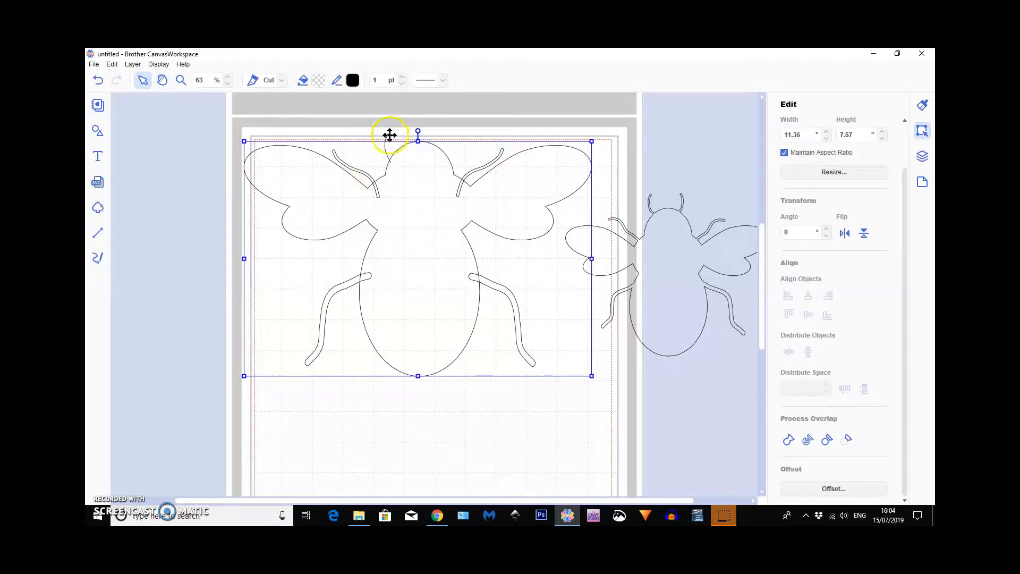
pyautogui.moveTo(389, 135); pyautogui.dragTo(389, 120)
pyautogui.moveTo(364, 173); pyautogui.dragTo(362, 159)
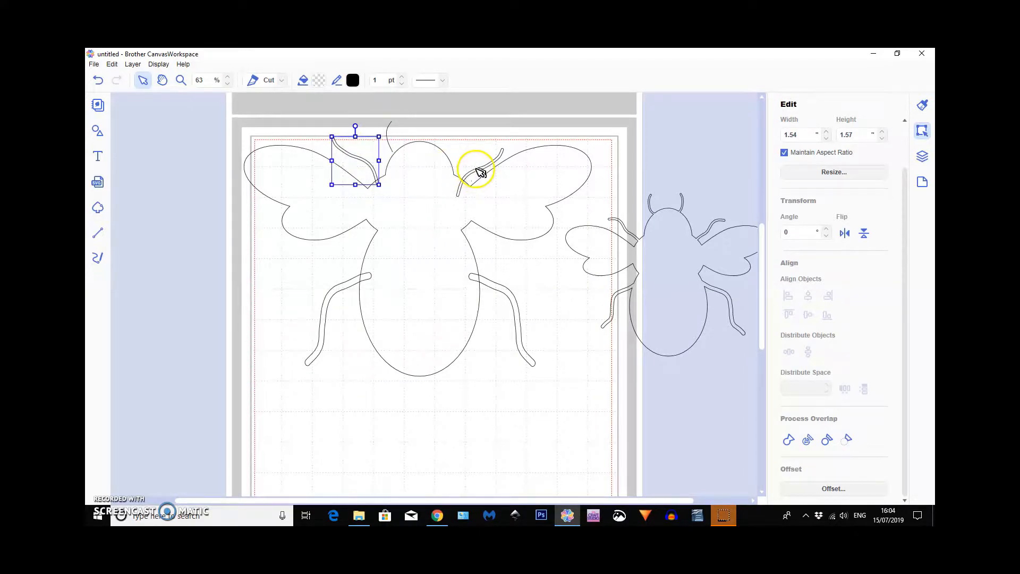
pyautogui.moveTo(476, 171); pyautogui.dragTo(479, 159)
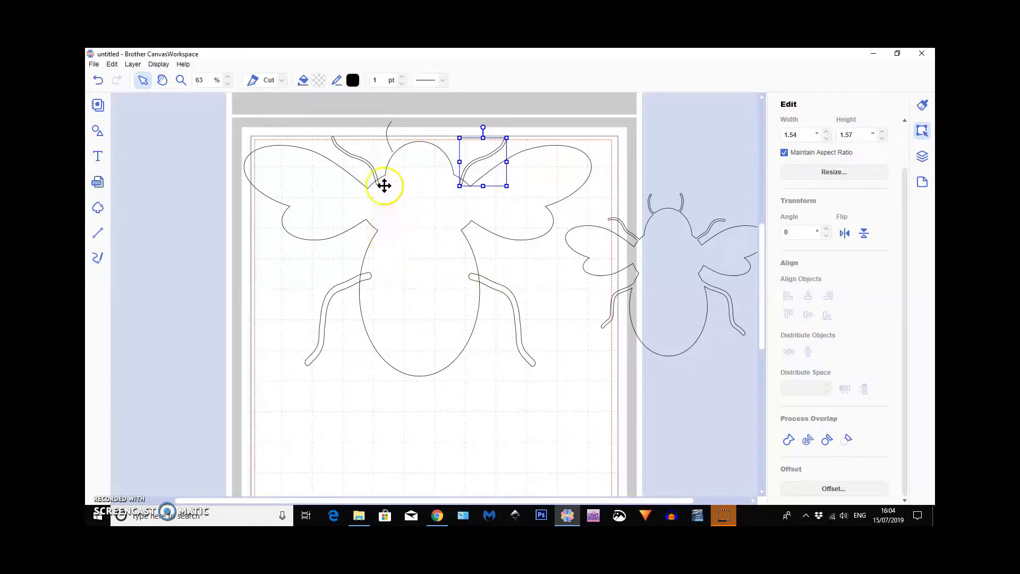
# - Create a 0.04 outward offset with round corners around the antenna line, move it clear and delete the original line
pyautogui.click(387, 137)
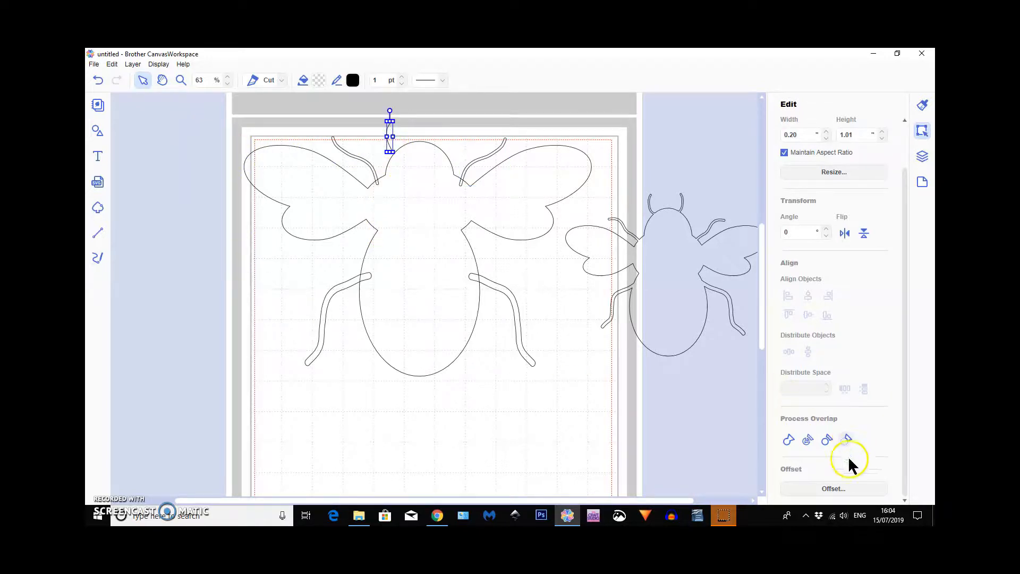
pyautogui.click(833, 488)
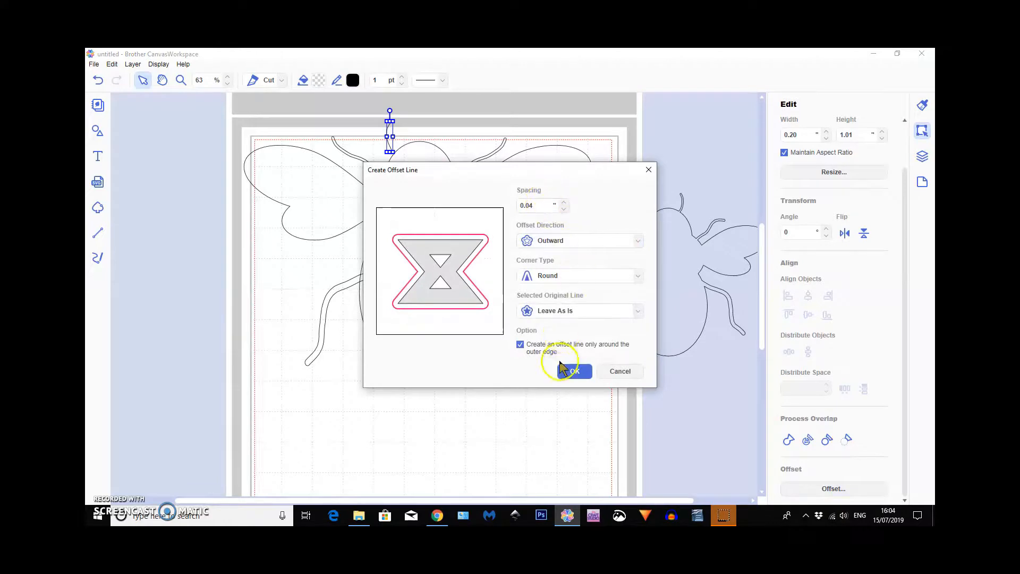
pyautogui.click(580, 374)
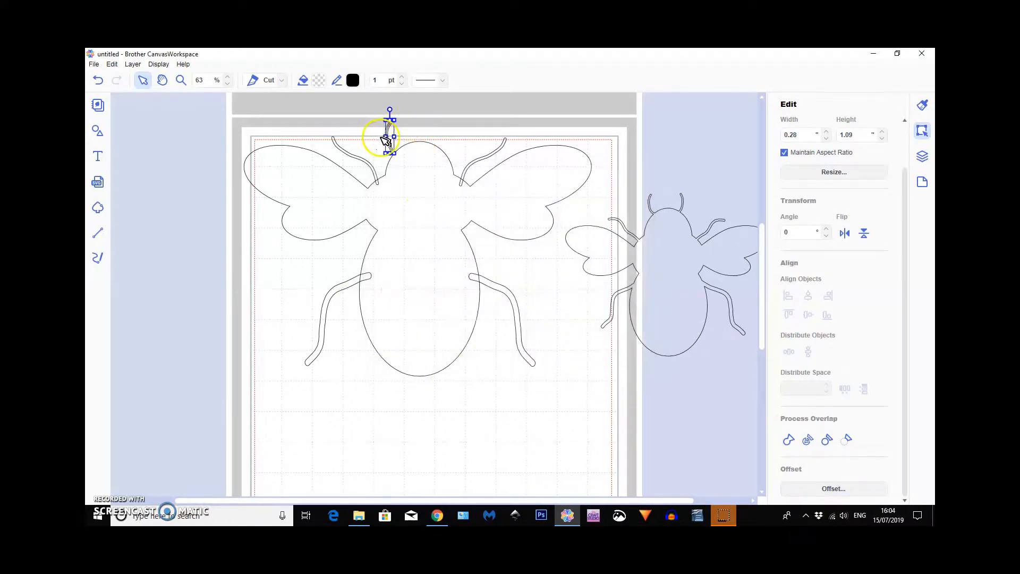
pyautogui.moveTo(389, 139); pyautogui.dragTo(376, 139)
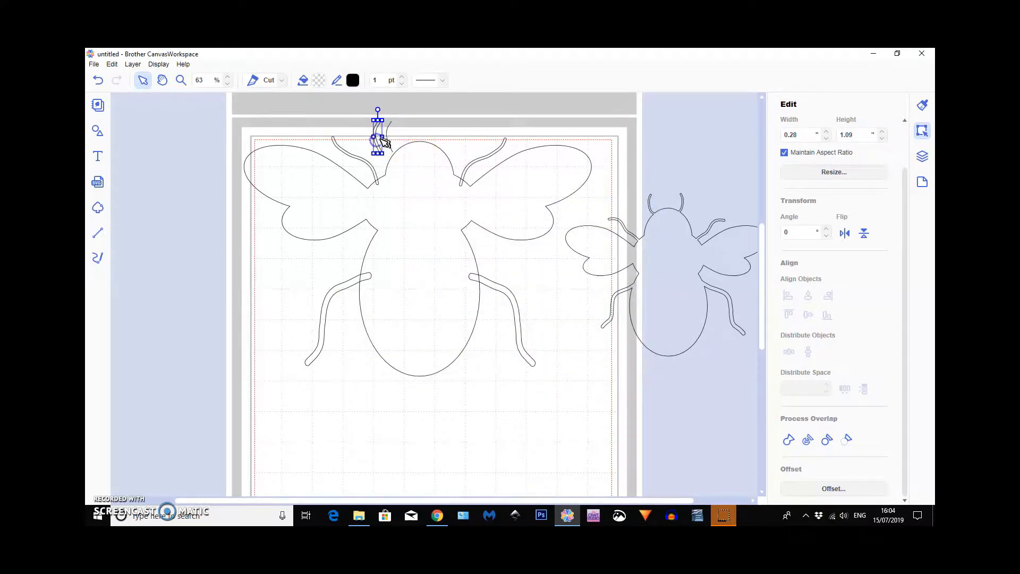
pyautogui.click(387, 132)
pyautogui.press('Delete')
# - Place the outlined antenna on the head's left side, then duplicate it, flip the copy horizontally and place it on the right side
pyautogui.moveTo(376, 139); pyautogui.dragTo(398, 134)
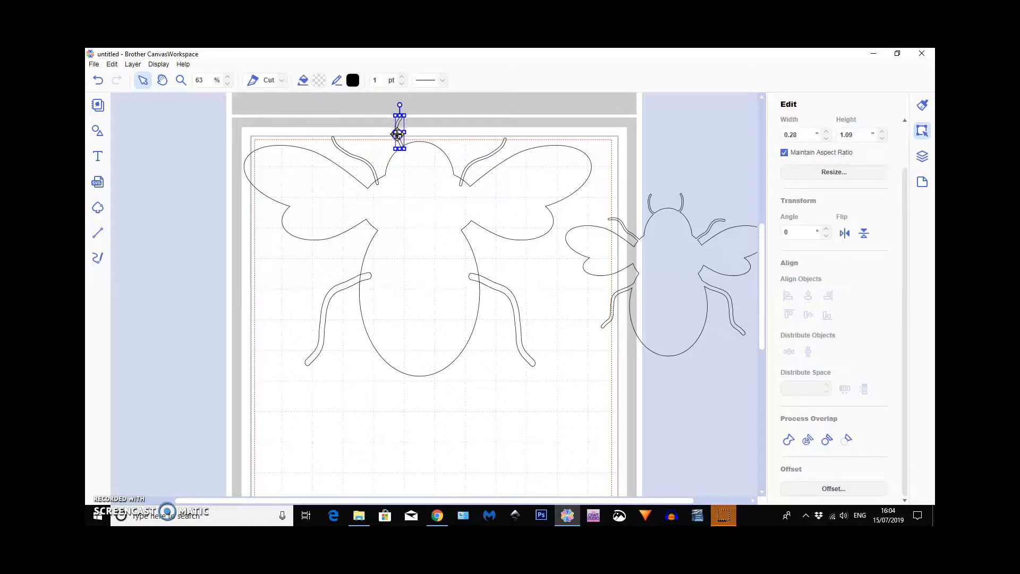
pyautogui.click(133, 64)
pyautogui.click(146, 78)
pyautogui.click(845, 234)
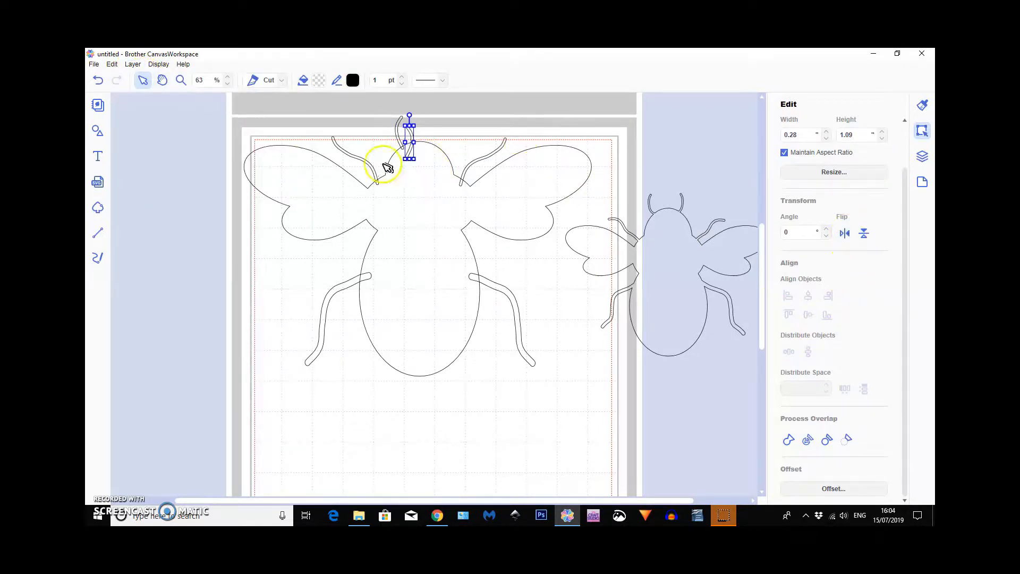
pyautogui.moveTo(412, 135); pyautogui.dragTo(439, 125)
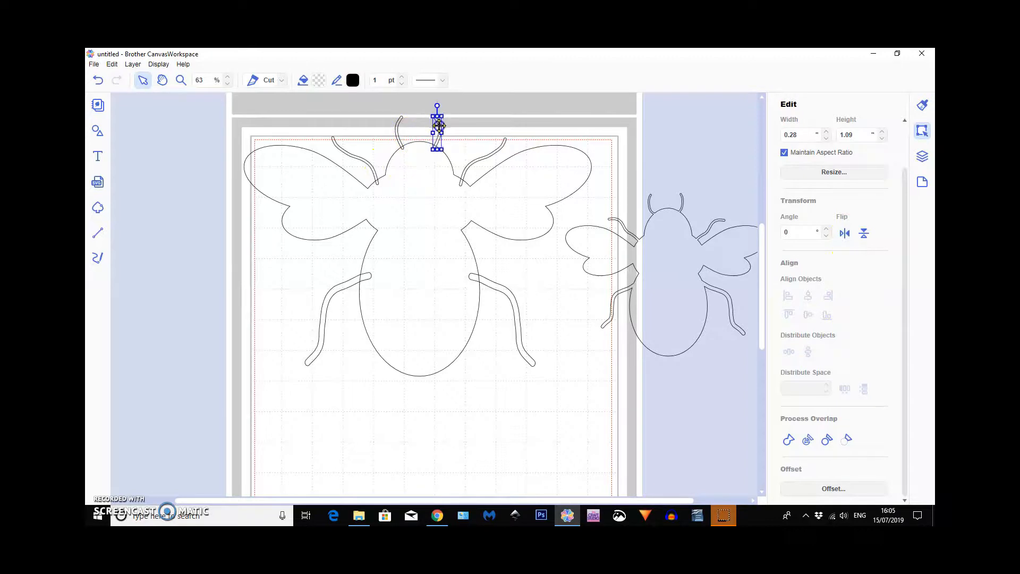
# - Weld the large bee's body, legs and antennae into one outline and move it lower on the mat
pyautogui.click(529, 464)
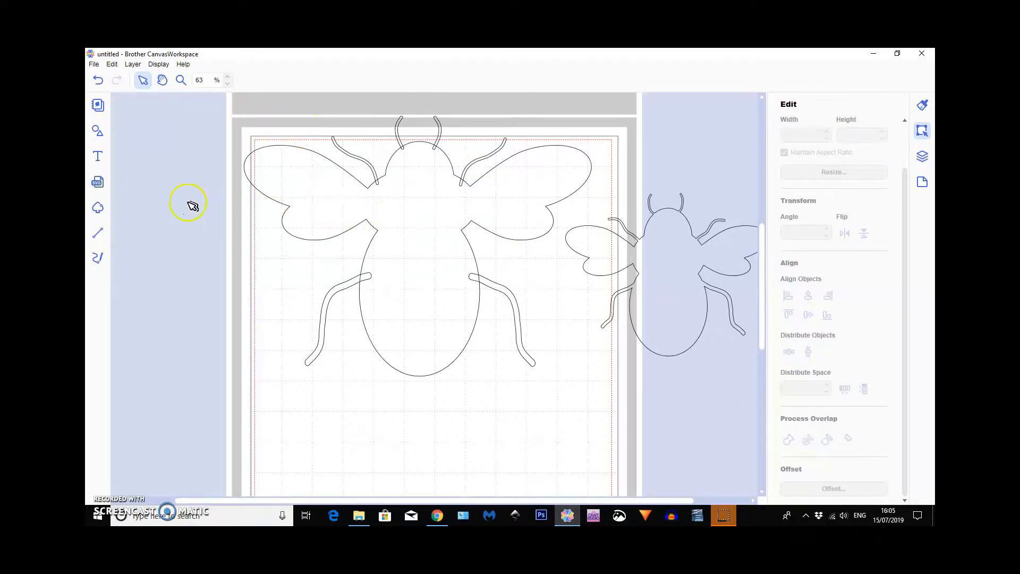
pyautogui.moveTo(265, 98); pyautogui.dragTo(534, 403)
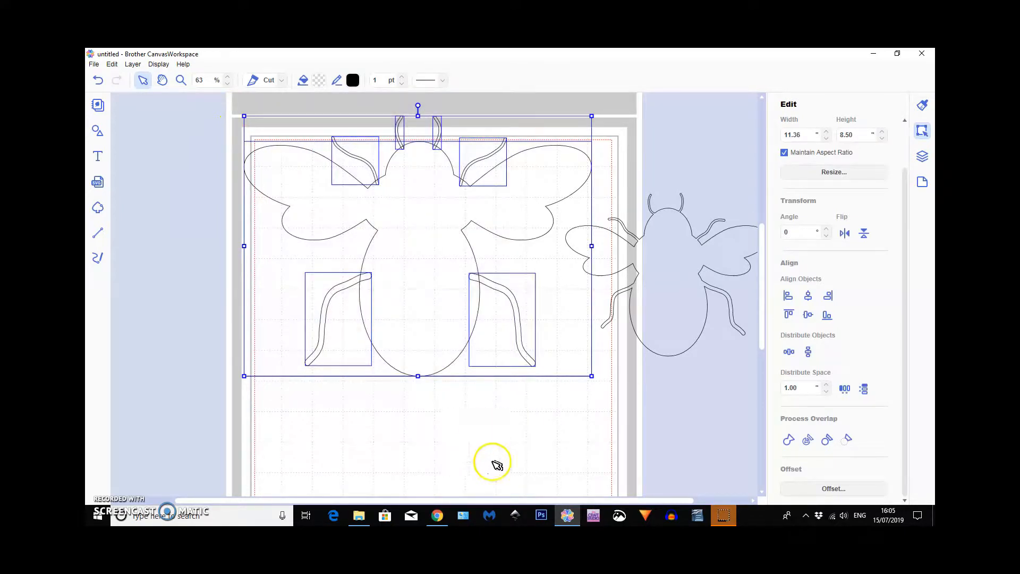
pyautogui.click(788, 439)
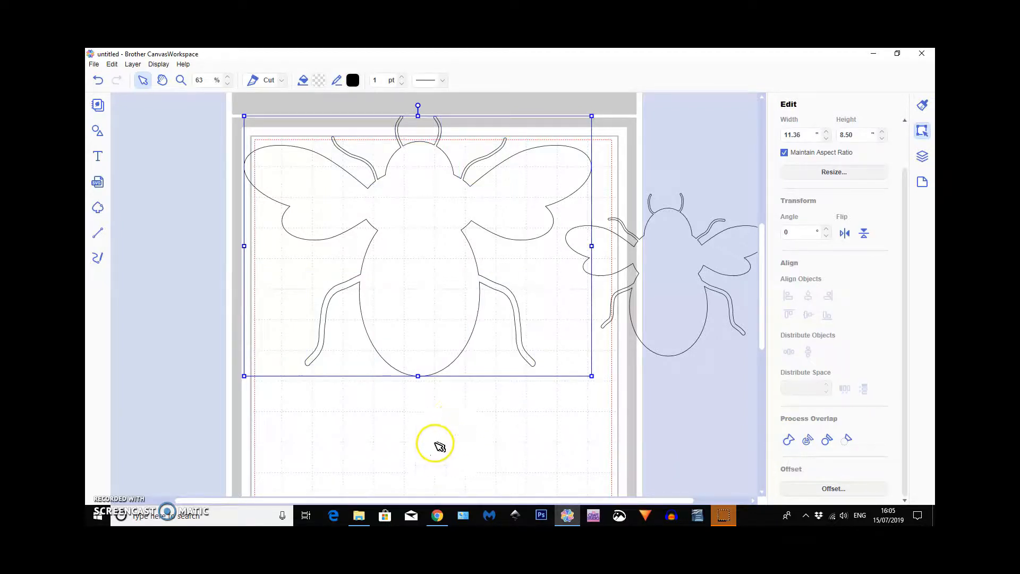
pyautogui.moveTo(430, 328); pyautogui.dragTo(369, 401)
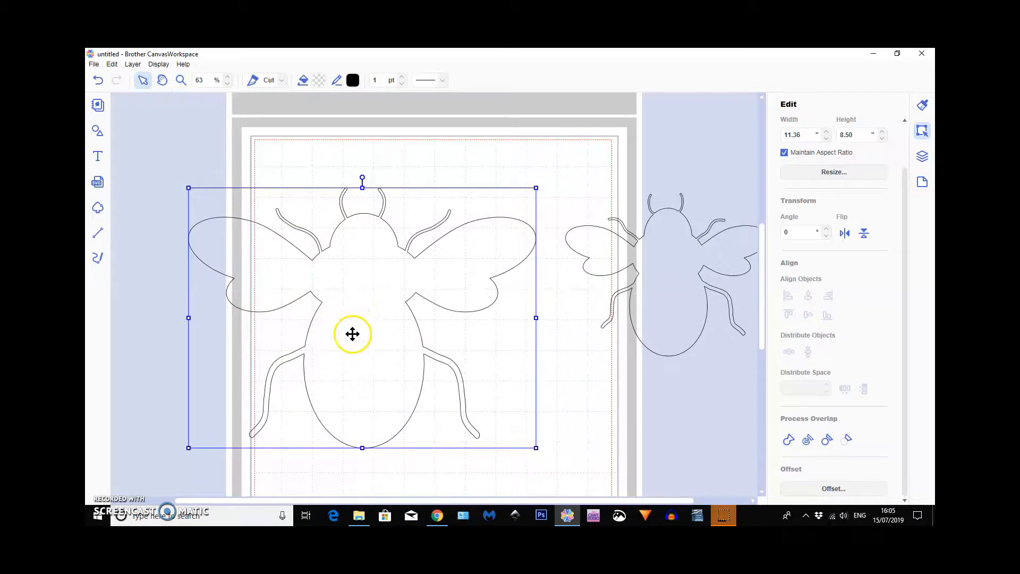
# - Add a plain circle 3.94 × 3.94 from the basic shapes and duplicate it
pyautogui.click(97, 132)
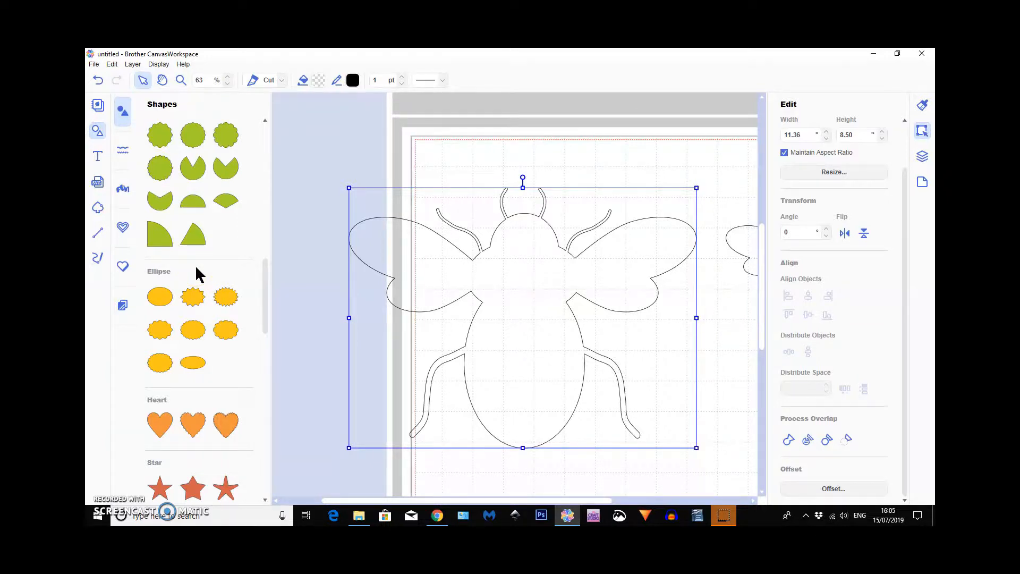
pyautogui.scroll(-10, 197, 274)
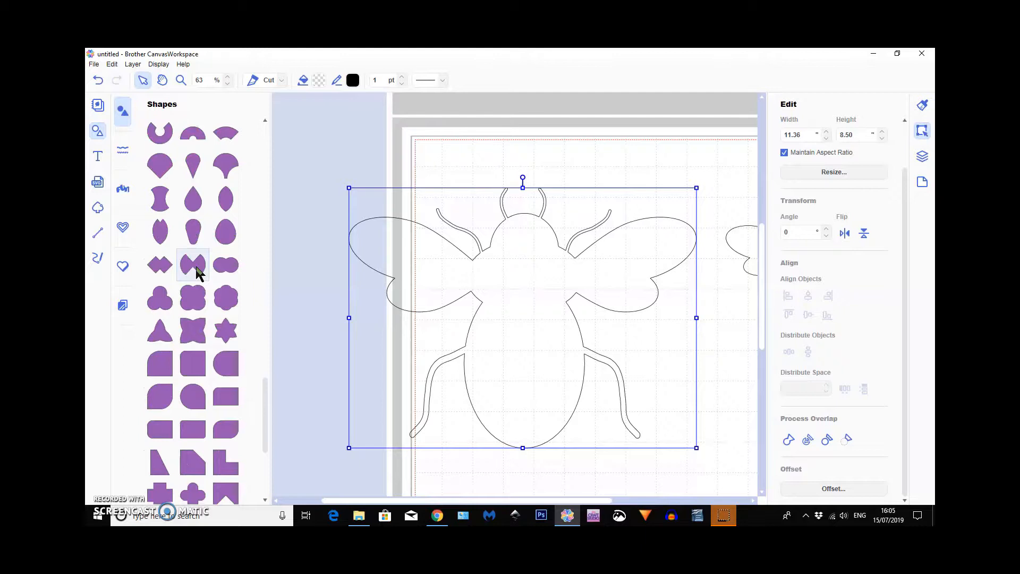
pyautogui.click(201, 154)
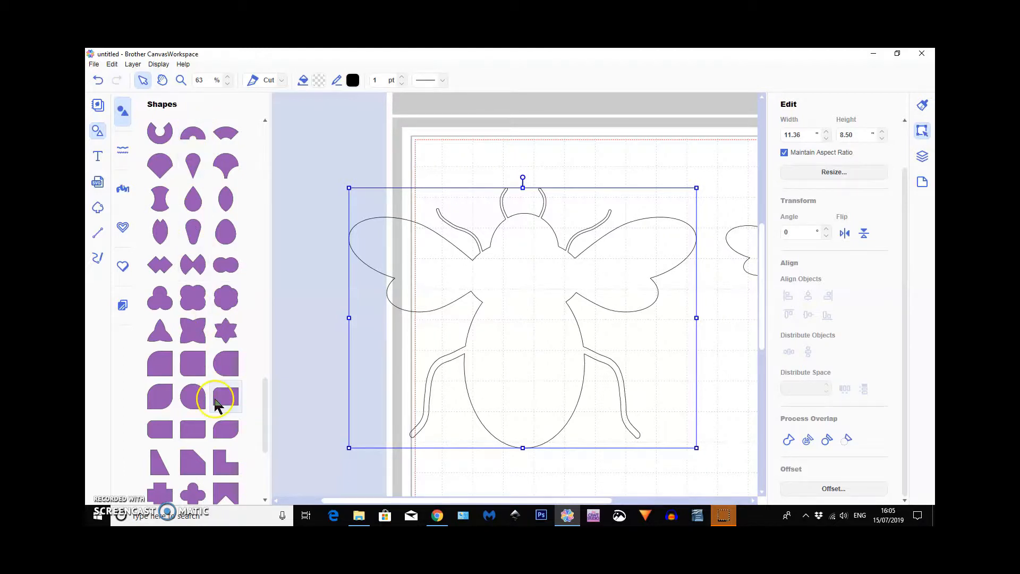
pyautogui.scroll(5, 217, 404)
pyautogui.scroll(6, 217, 404)
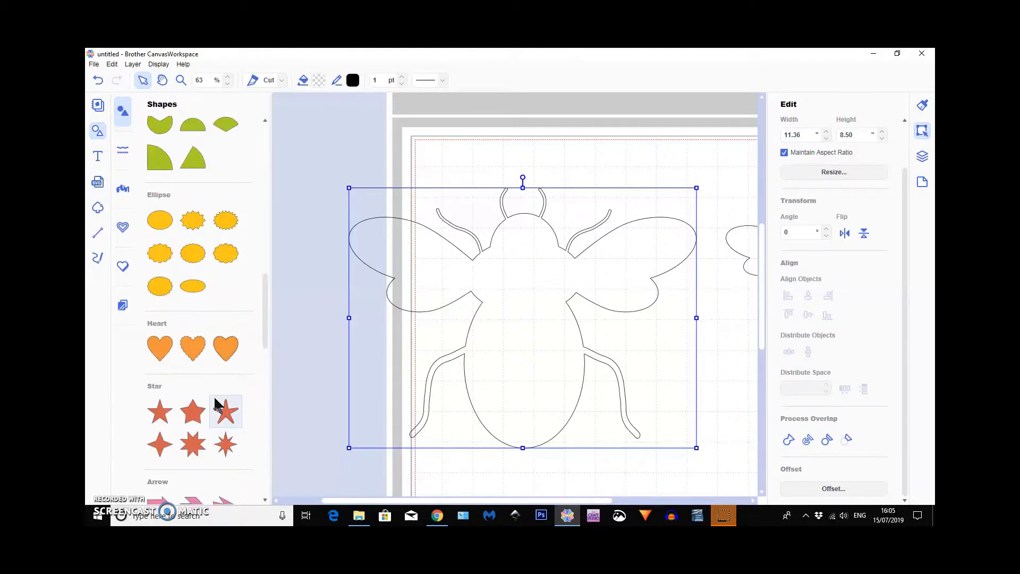
pyautogui.scroll(6, 217, 404)
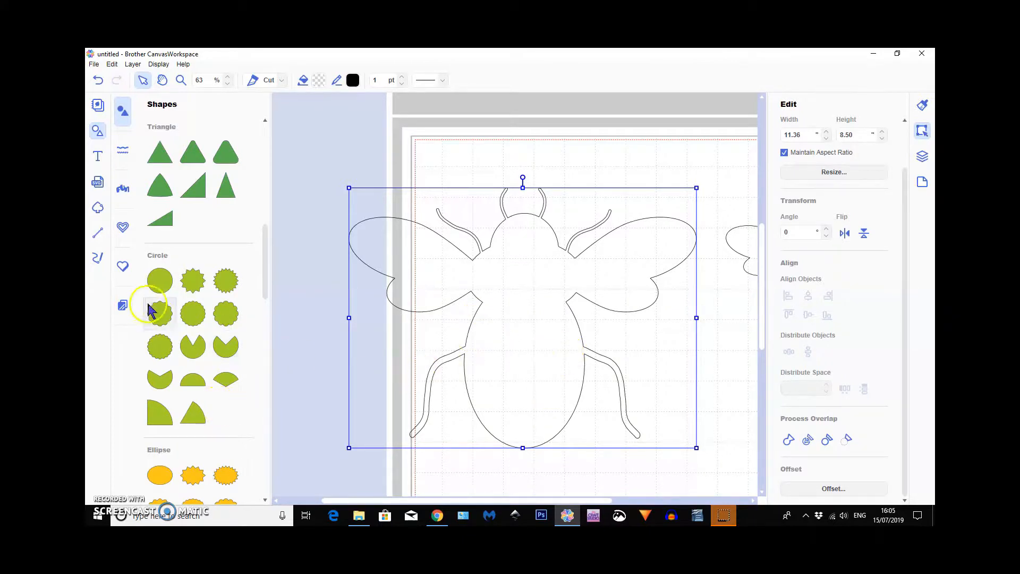
pyautogui.click(162, 280)
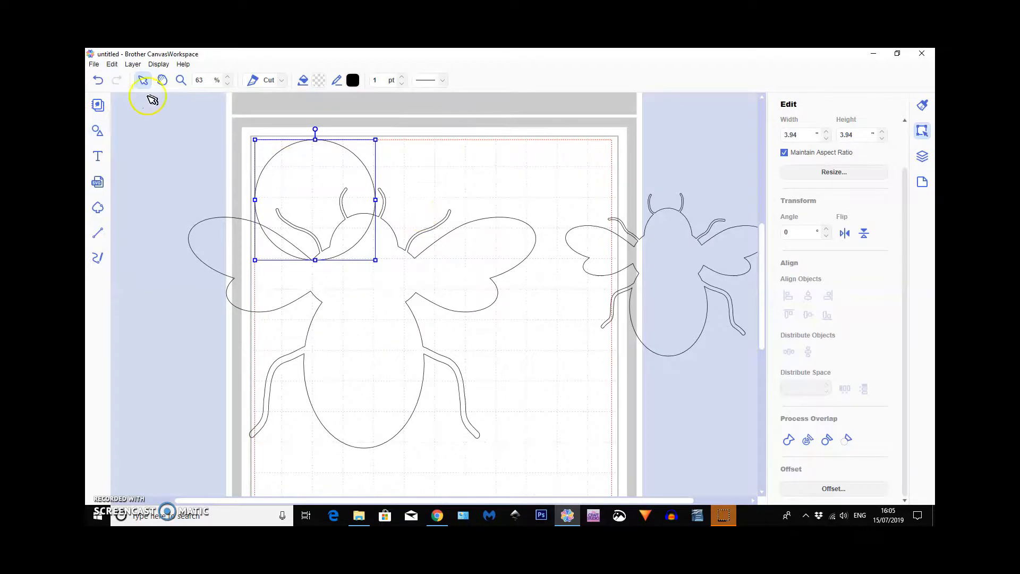
pyautogui.click(132, 65)
pyautogui.click(151, 78)
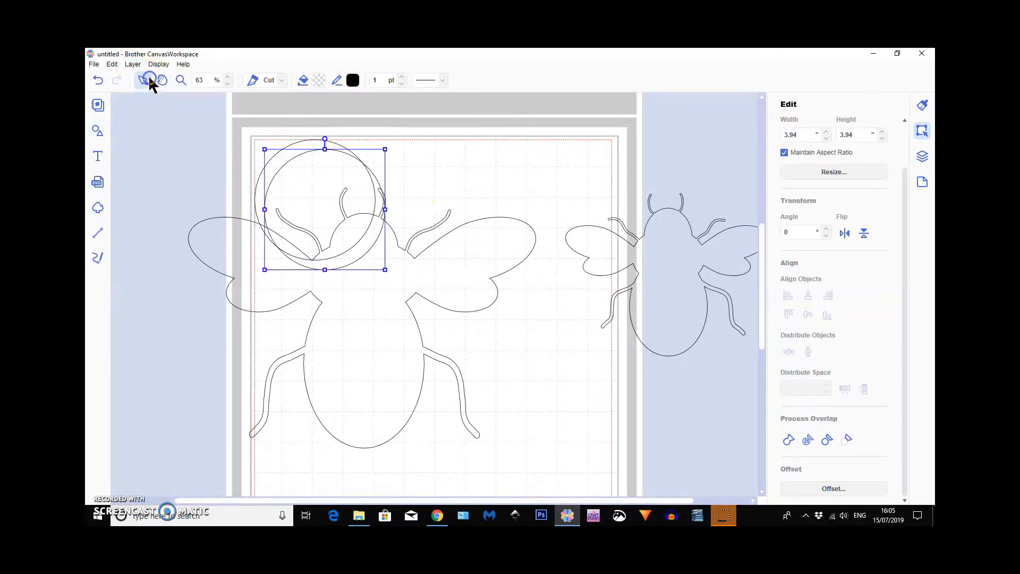
# - Move one circle above the bee, flatten the other to about 3.94 × 2.69 and position it across the abdomen
pyautogui.moveTo(291, 160); pyautogui.dragTo(290, 135)
pyautogui.moveTo(337, 240); pyautogui.dragTo(386, 386)
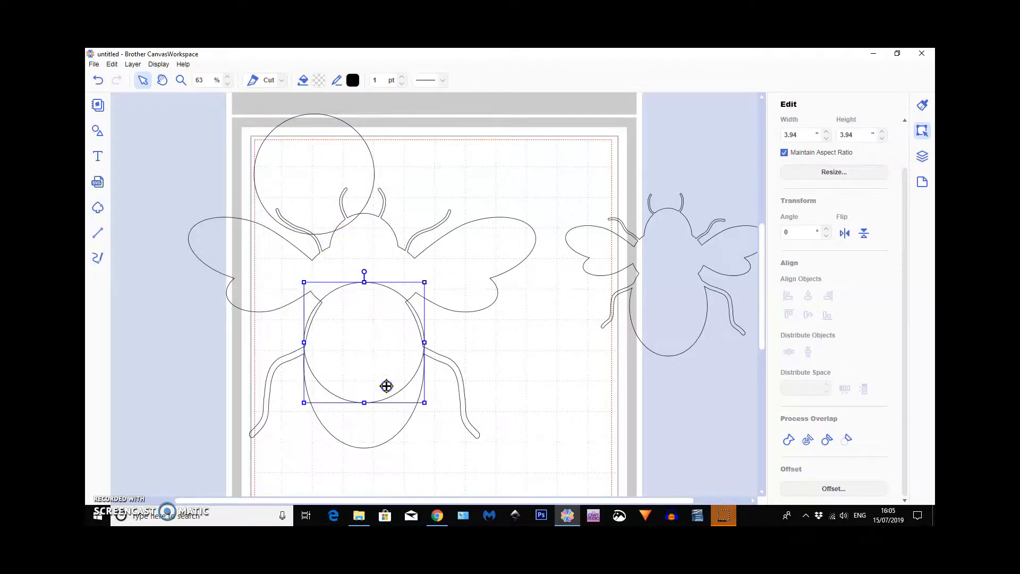
pyautogui.click(365, 405)
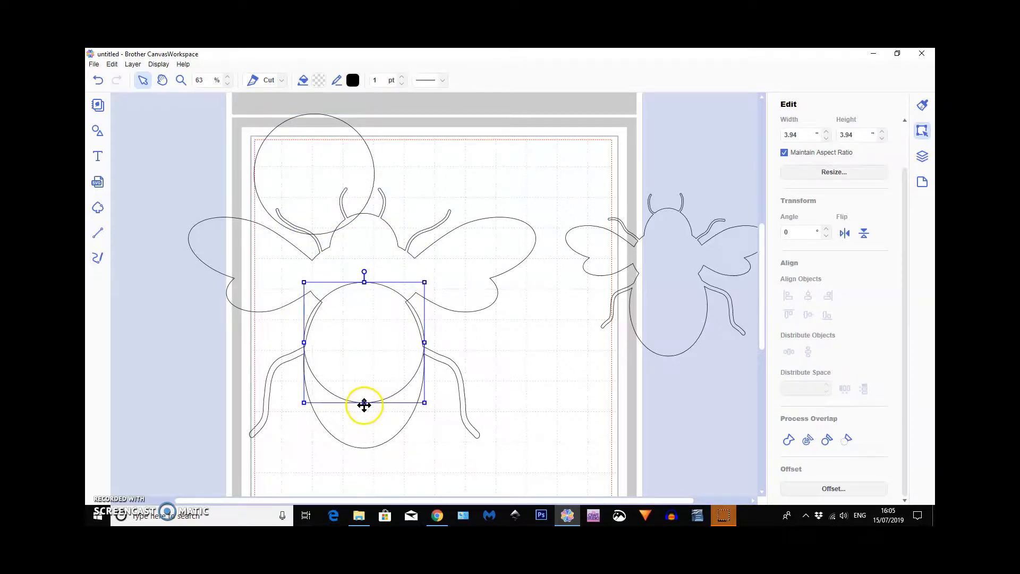
pyautogui.moveTo(364, 405)
pyautogui.mouseDown()
pyautogui.moveTo(364, 361)
pyautogui.moveTo(346, 403)
pyautogui.mouseUp()
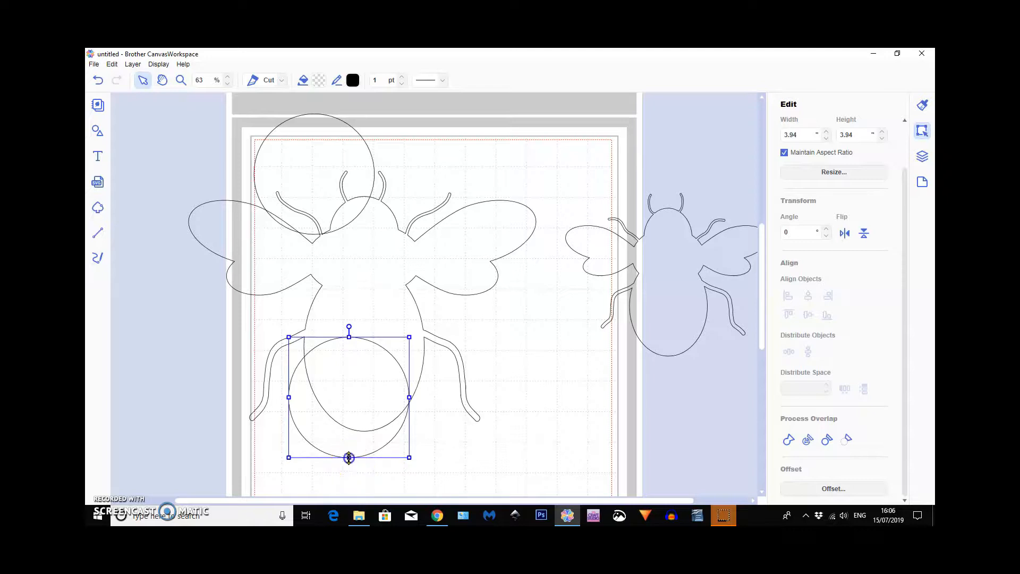
pyautogui.moveTo(349, 459); pyautogui.dragTo(353, 419)
pyautogui.moveTo(353, 382); pyautogui.dragTo(369, 330)
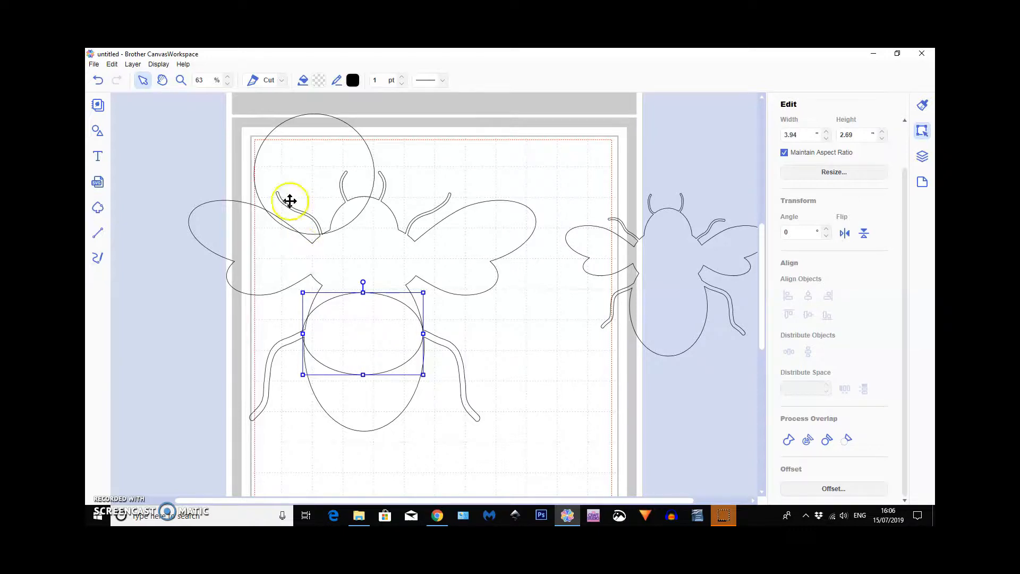
# - Delete the spare round circle, then duplicate the flattened oval and place the copy slightly higher across the bee's abdomen
pyautogui.moveTo(298, 155); pyautogui.dragTo(230, 155)
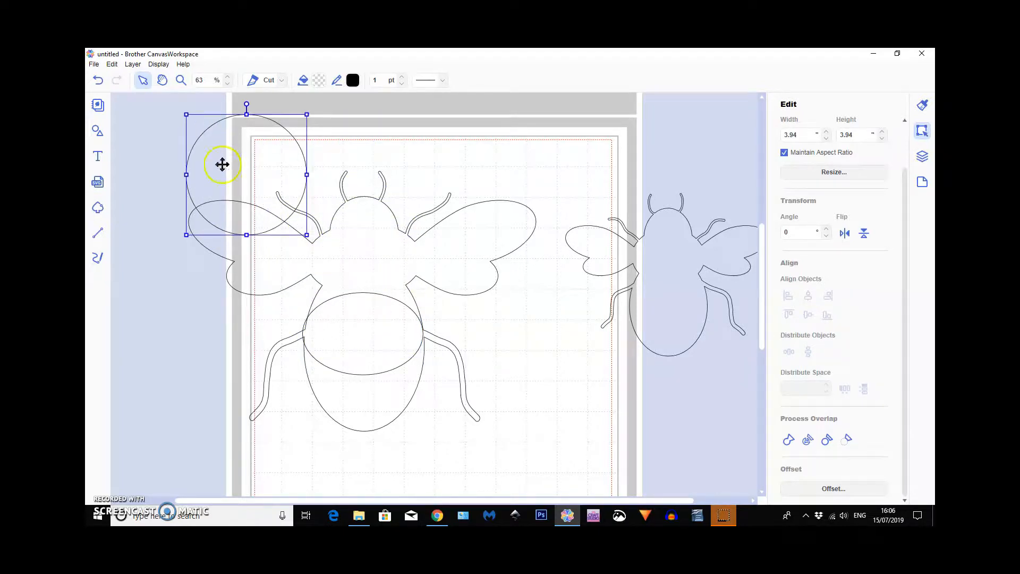
pyautogui.press('Delete')
pyautogui.click(133, 64)
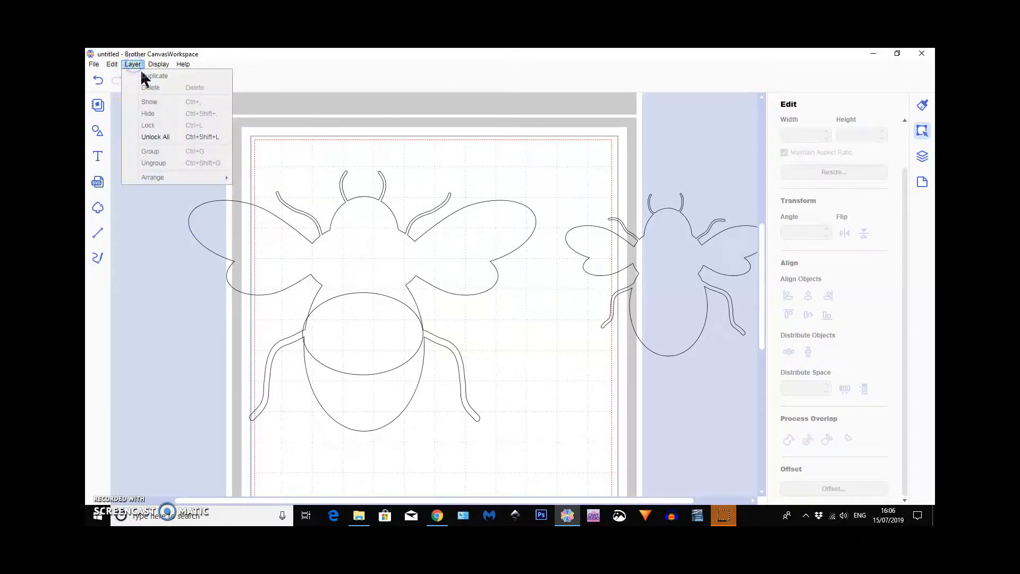
pyautogui.click(322, 339)
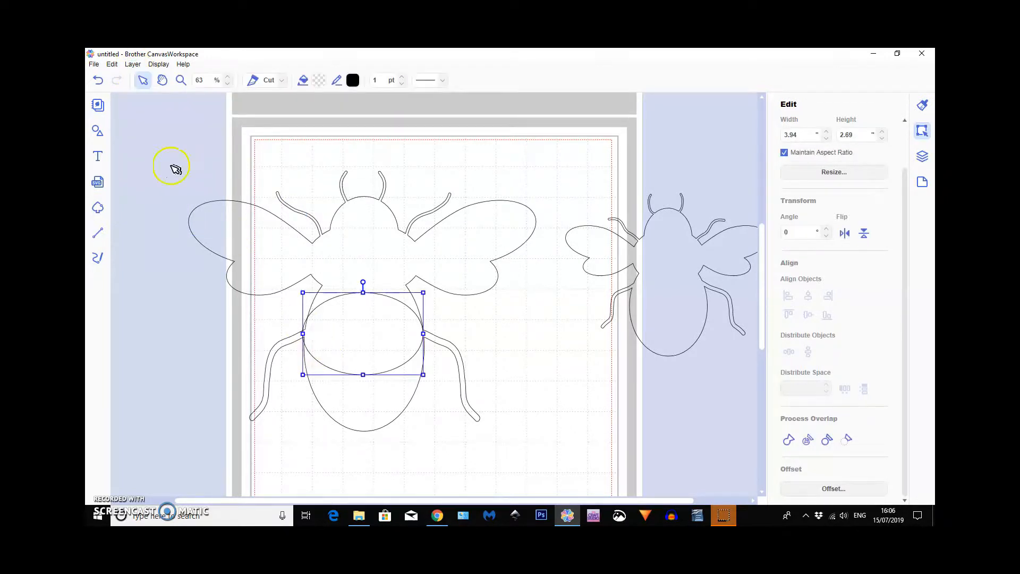
pyautogui.click(139, 63)
pyautogui.click(146, 82)
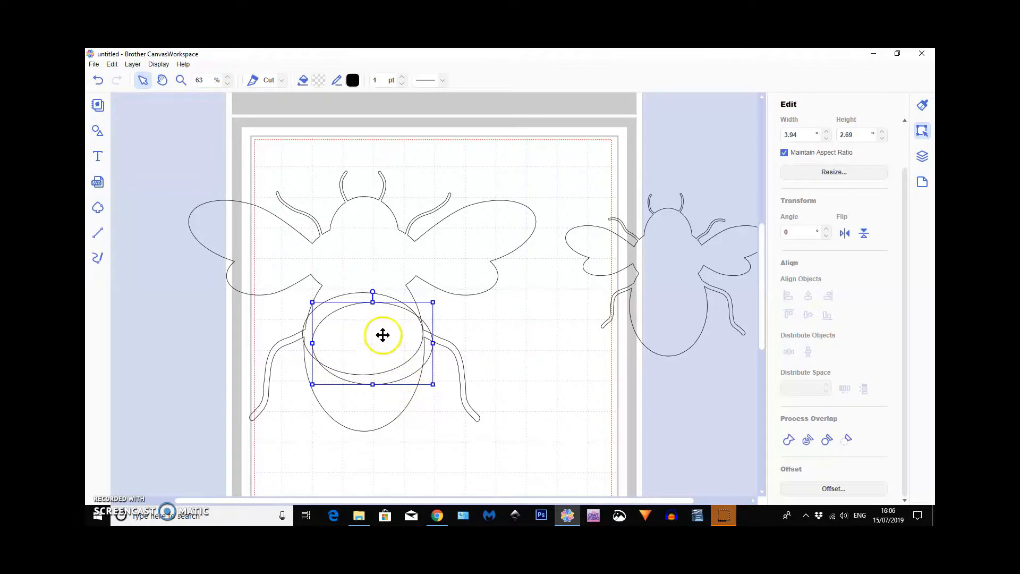
pyautogui.moveTo(383, 335); pyautogui.dragTo(373, 304)
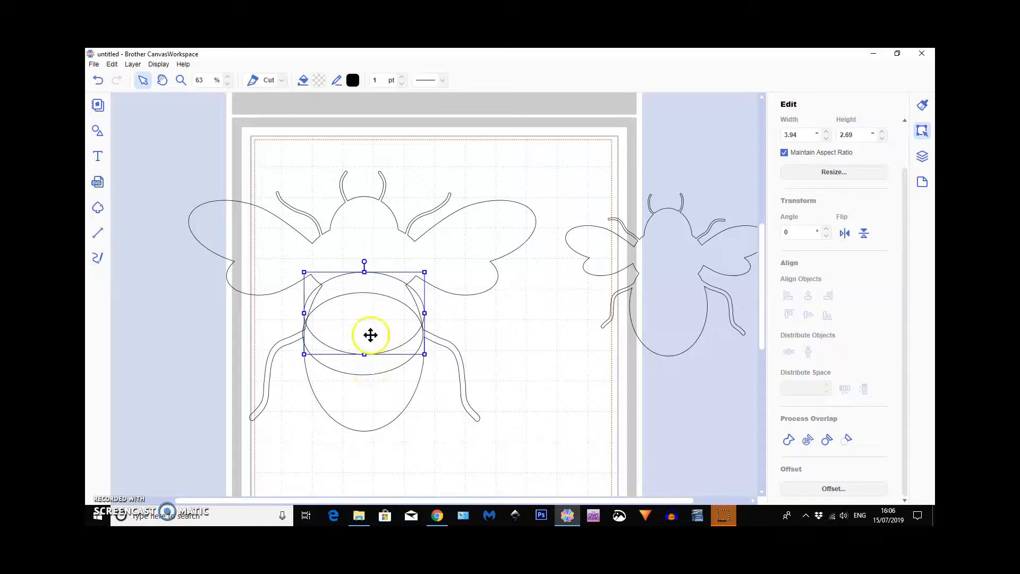
# - Move both overlapping ovals to empty space beside the bee and subtract one from the other to form a crescent
pyautogui.moveTo(362, 317); pyautogui.dragTo(579, 431)
pyautogui.moveTo(358, 344); pyautogui.dragTo(577, 419)
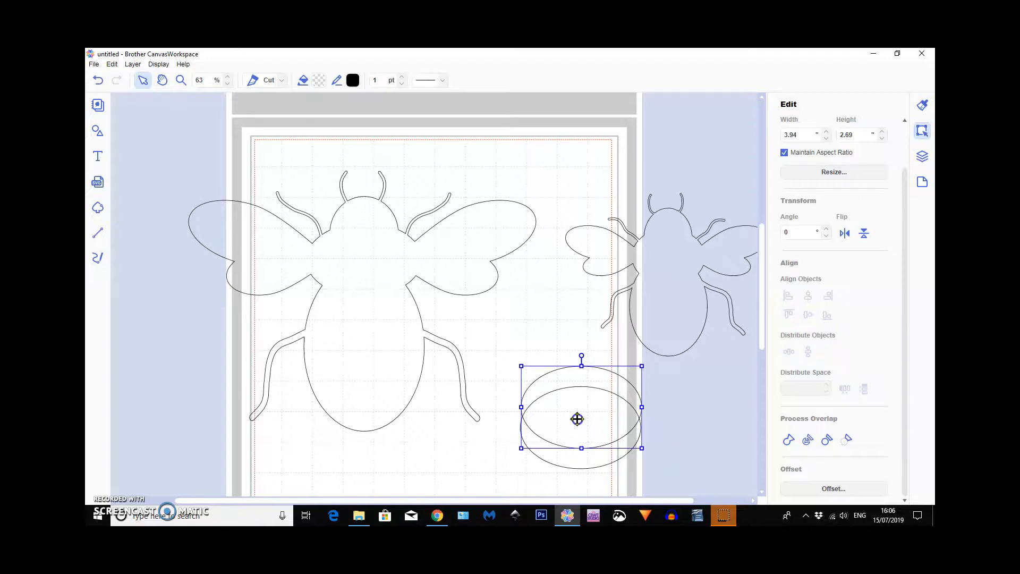
pyautogui.moveTo(577, 419); pyautogui.dragTo(577, 420)
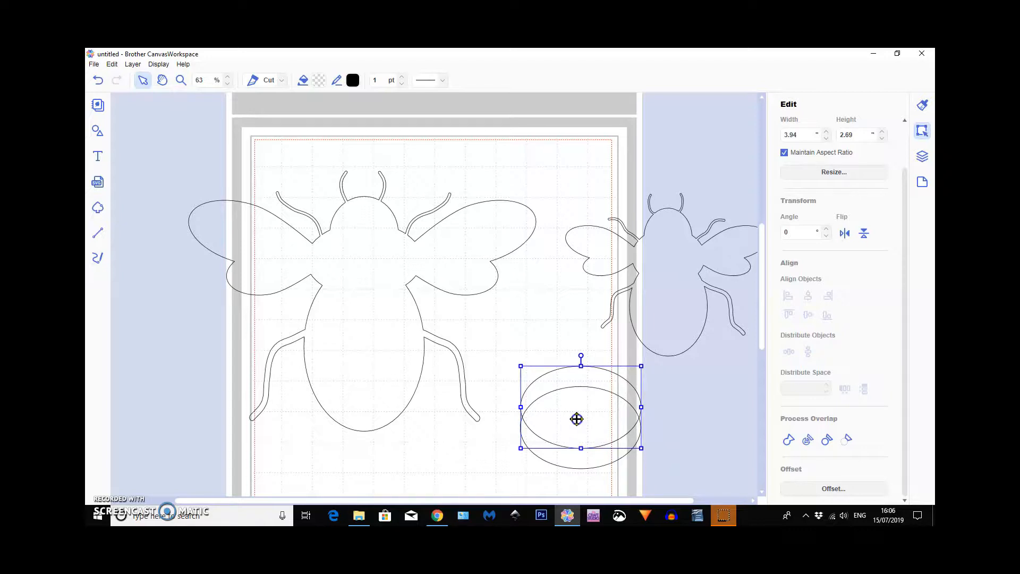
pyautogui.keyDown('shift'); pyautogui.click(591, 462); pyautogui.keyUp('shift')
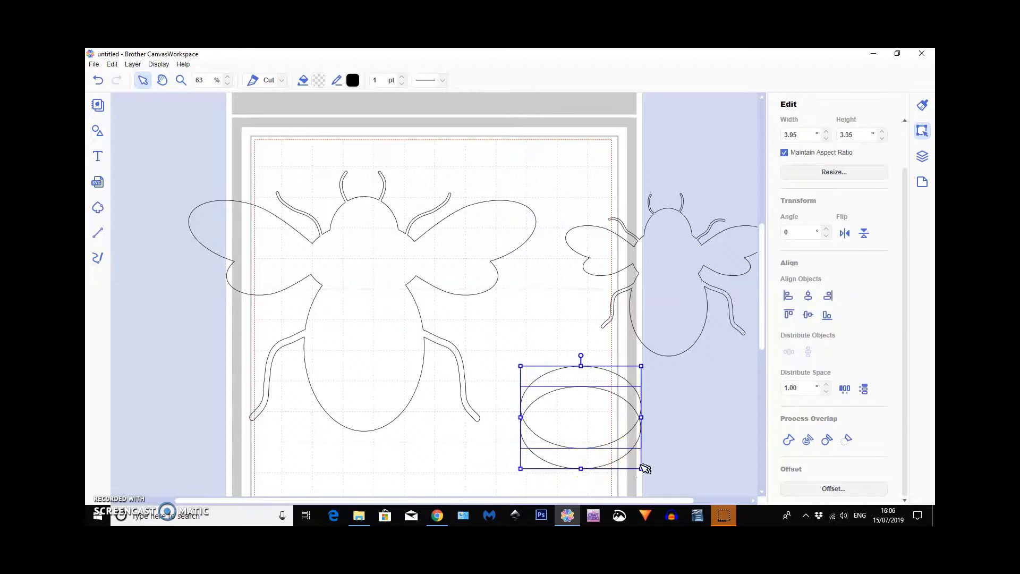
pyautogui.click(845, 440)
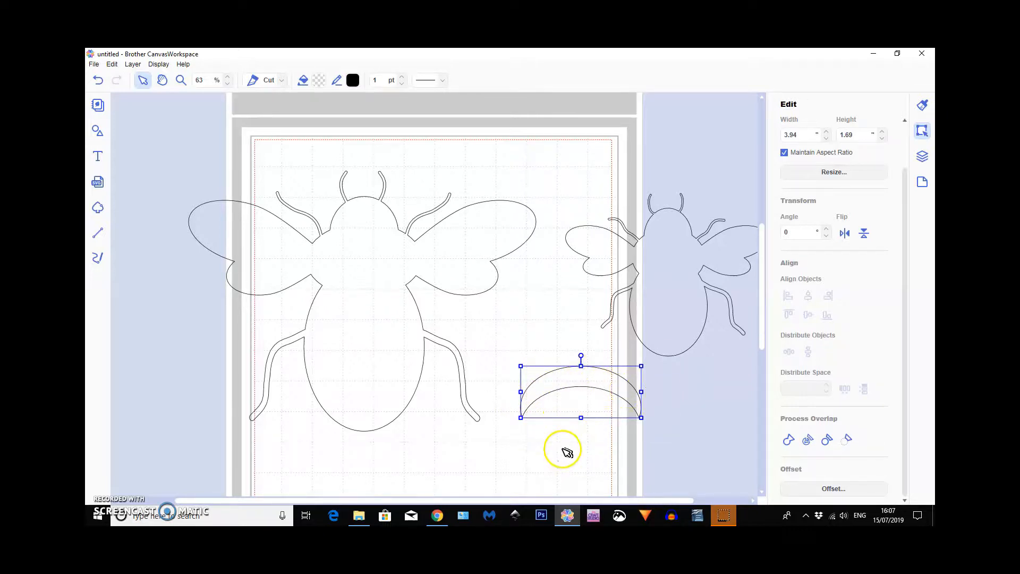
# - Flip the crescent vertically and fit it across the bee's abdomen at about 3.15 × 1.22
pyautogui.click(864, 233)
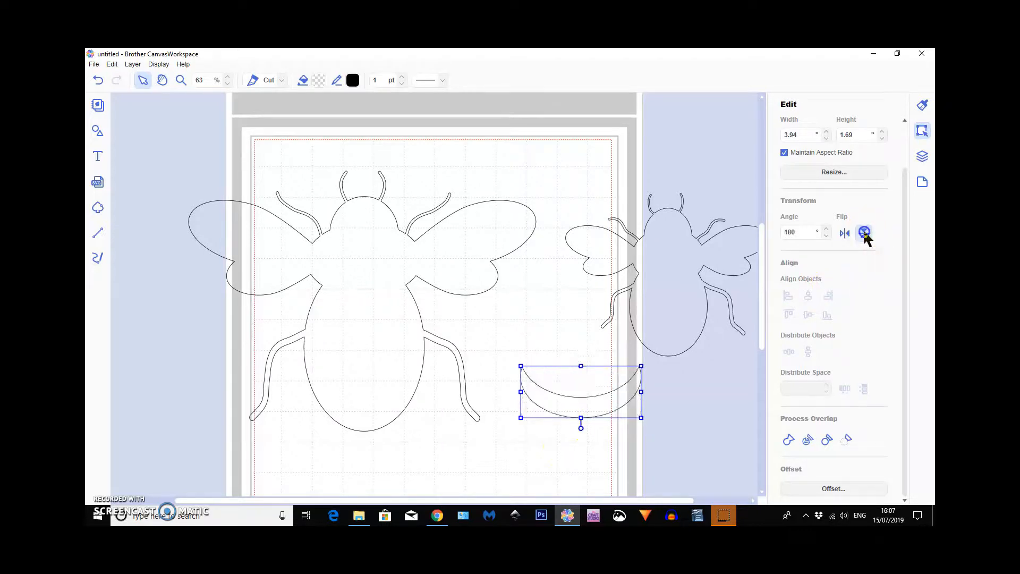
pyautogui.moveTo(627, 389); pyautogui.dragTo(363, 365)
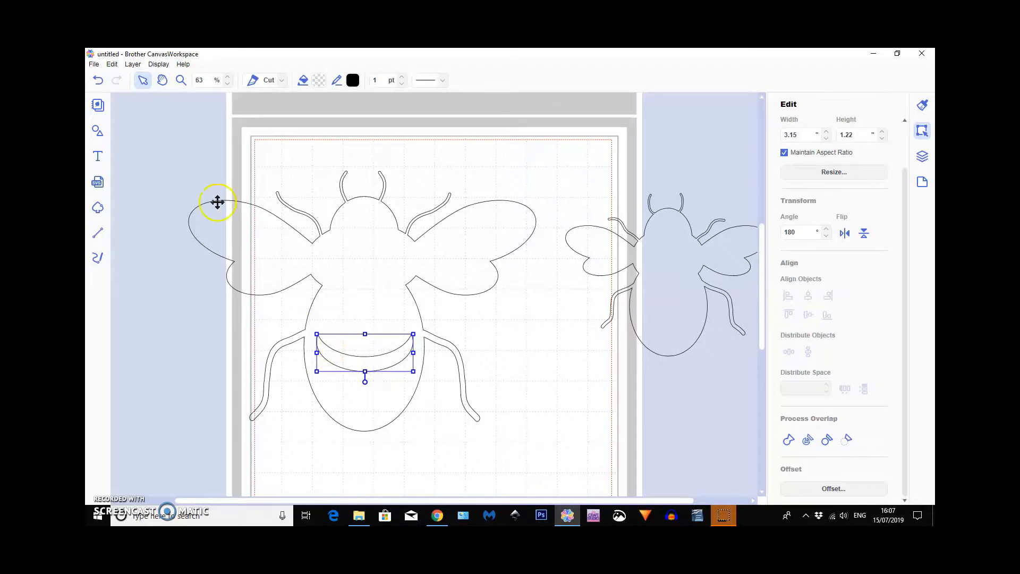
# - Duplicate the crescent stripe twice, placing one copy above and one below the first on the abdomen
pyautogui.click(132, 64)
pyautogui.click(148, 76)
pyautogui.moveTo(400, 370); pyautogui.dragTo(390, 331)
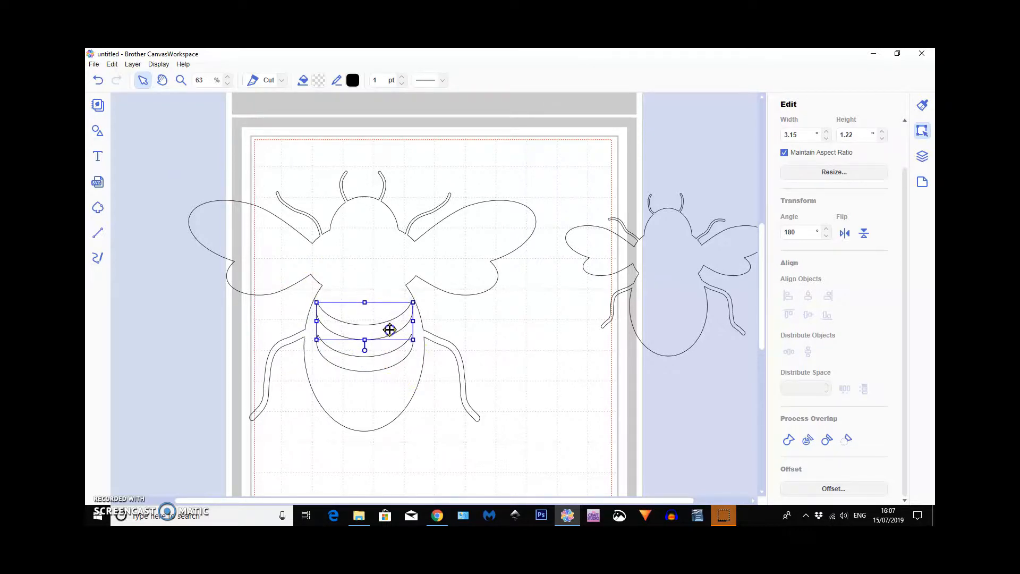
pyautogui.click(132, 66)
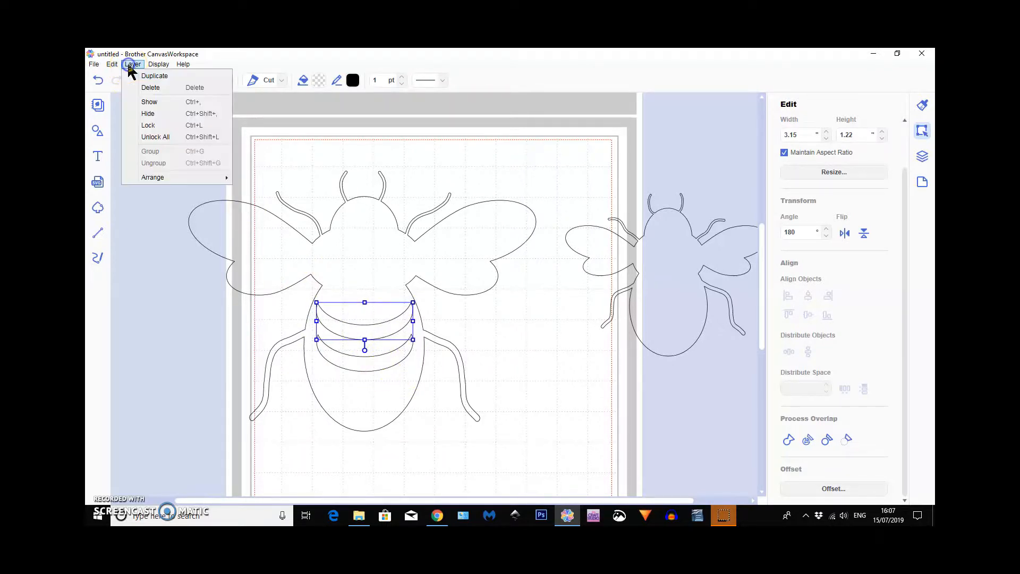
pyautogui.click(149, 76)
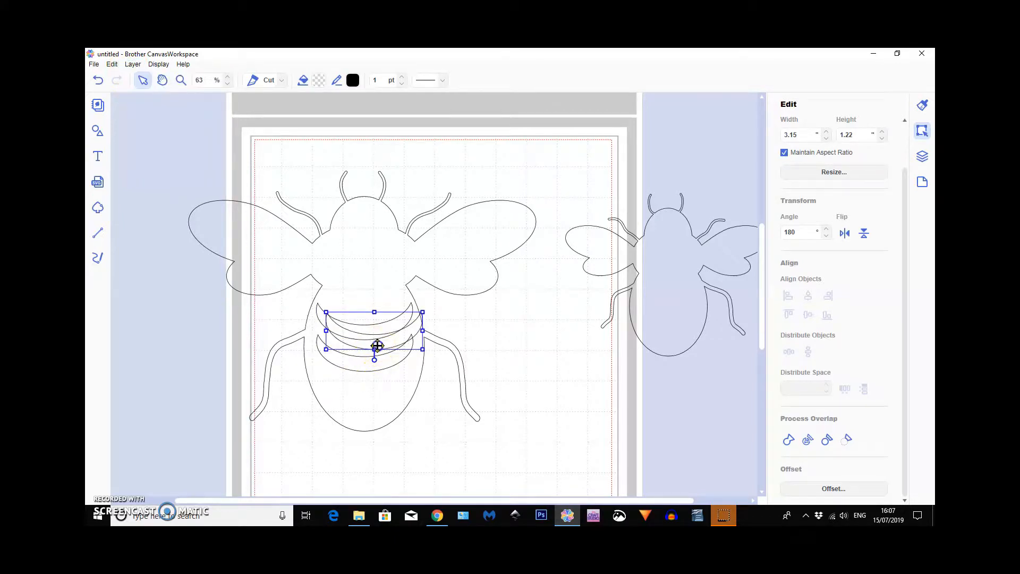
pyautogui.moveTo(376, 346); pyautogui.dragTo(368, 402)
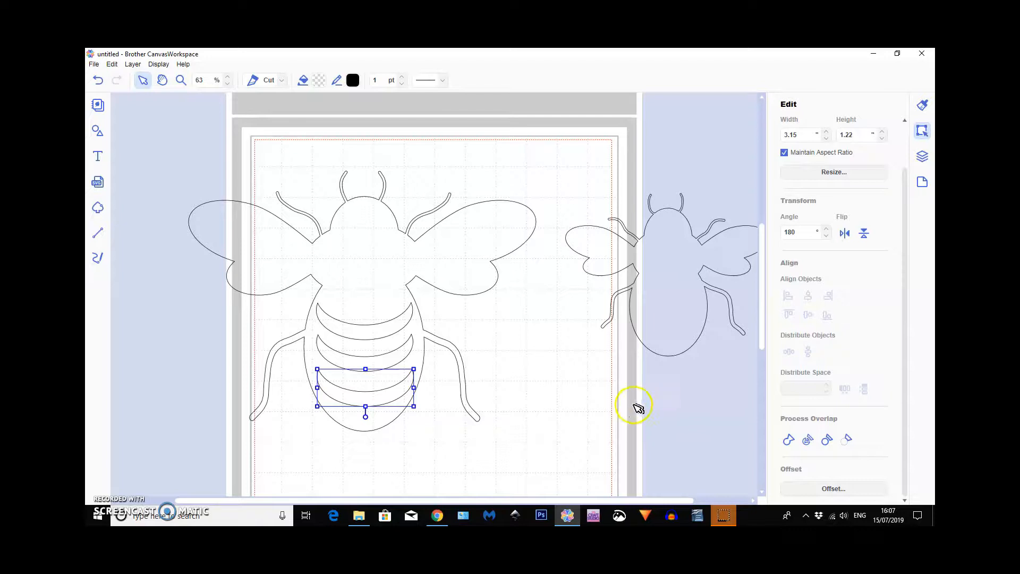
pyautogui.click(539, 381)
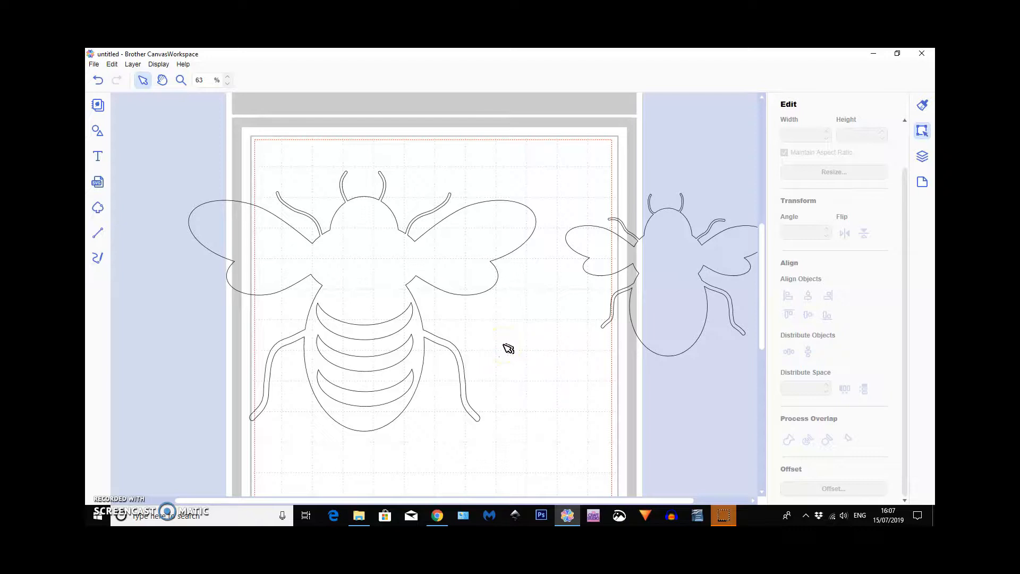
# - Group the large bee with its three stripes, shrink it to about 5.73 × 4.29 and move it near the mat's upper edge
pyautogui.moveTo(170, 112); pyautogui.dragTo(468, 462)
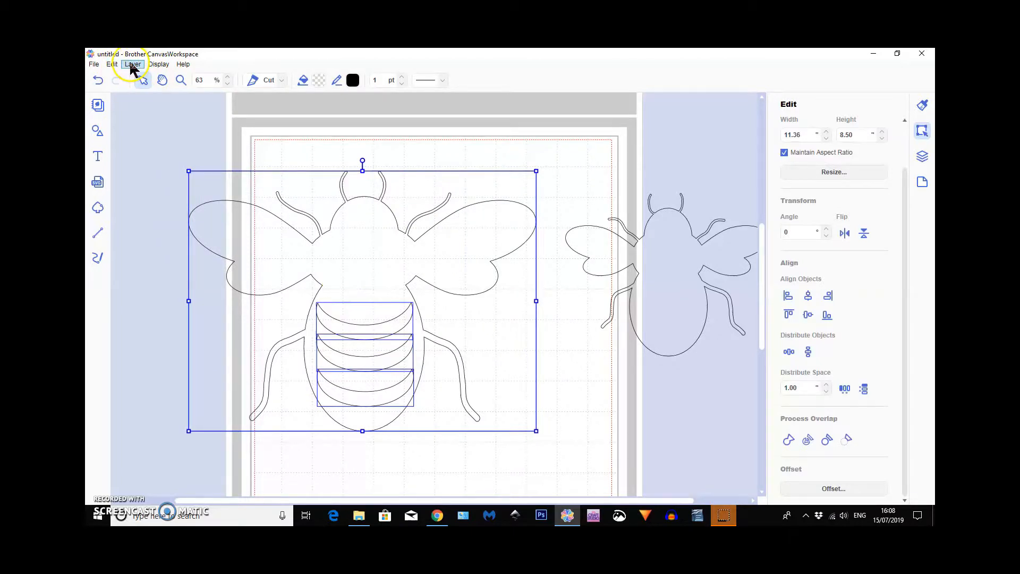
pyautogui.click(112, 64)
pyautogui.click(150, 153)
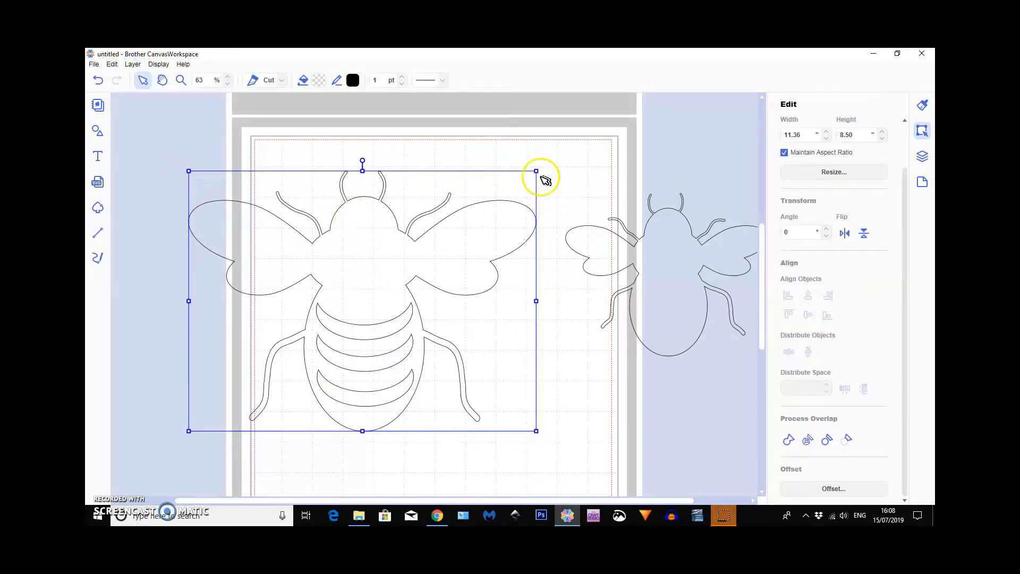
pyautogui.moveTo(536, 170); pyautogui.dragTo(364, 300)
pyautogui.moveTo(290, 333); pyautogui.dragTo(375, 205)
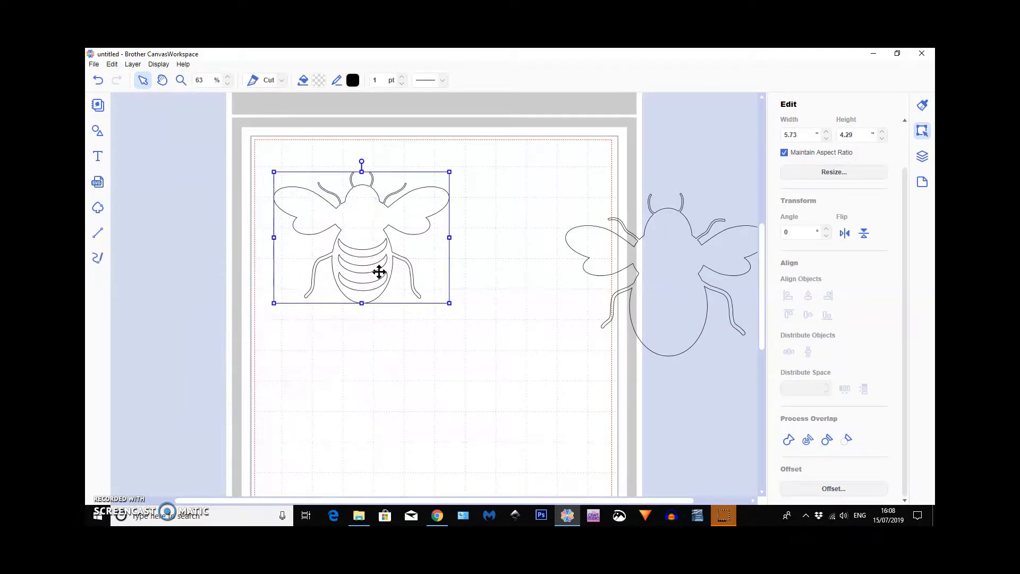
# - Delete the stripeless bee beside the mat, then move the striped bee lower and shrink it to about 5.15 × 3.85
pyautogui.click(660, 303)
pyautogui.press('Delete')
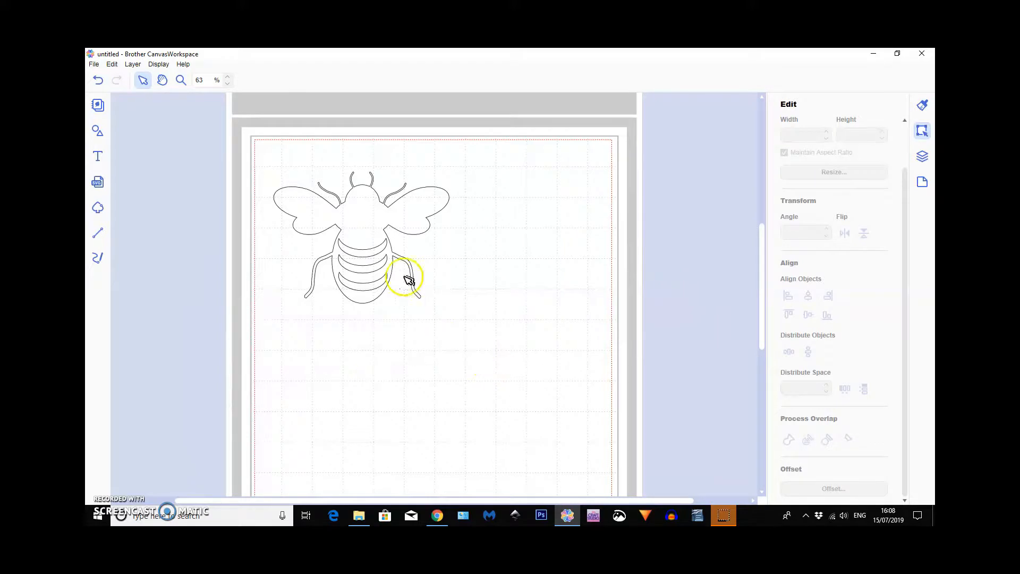
pyautogui.click(365, 230)
pyautogui.moveTo(364, 230); pyautogui.dragTo(364, 269)
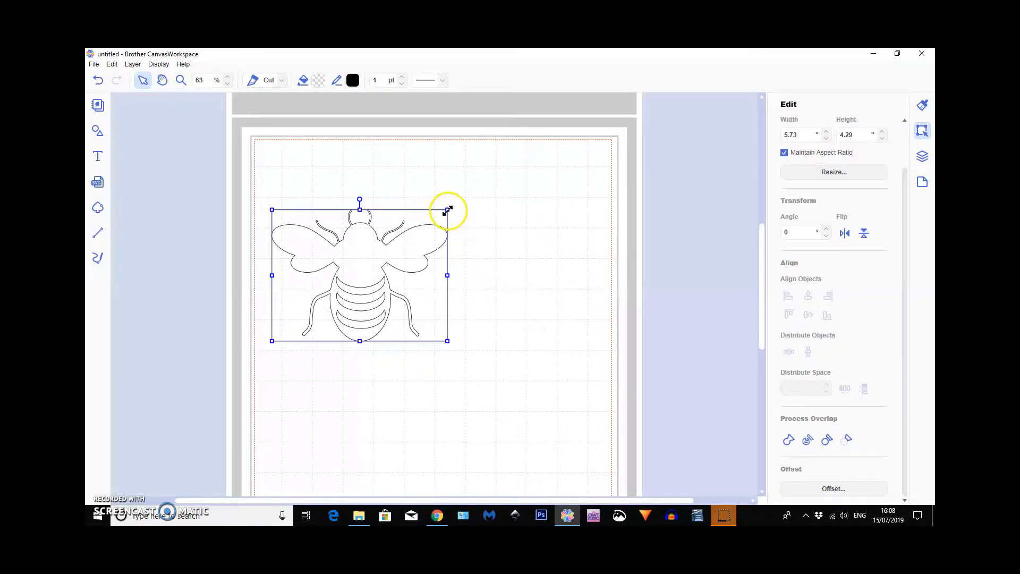
pyautogui.moveTo(447, 210); pyautogui.dragTo(430, 225)
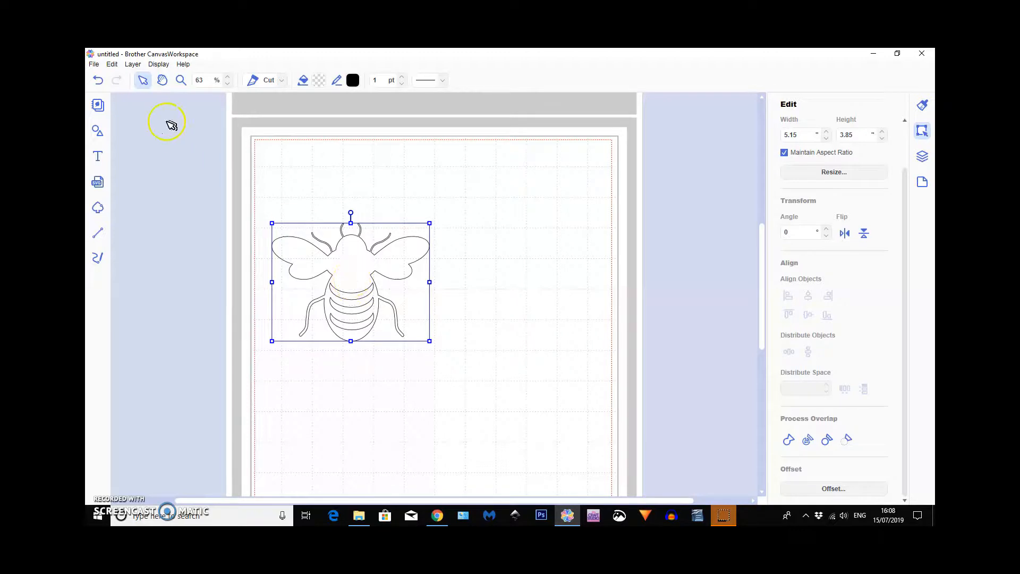
# - Duplicate the striped bee, move the copy to the mat's upper right, then narrow and shrink it to about 1.90 × 1.80
pyautogui.click(133, 65)
pyautogui.click(157, 75)
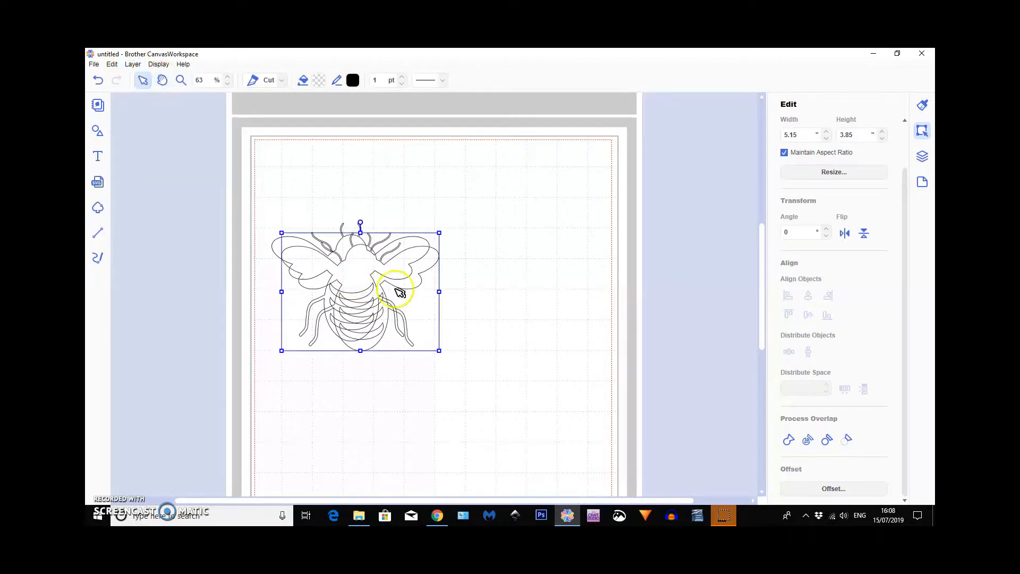
pyautogui.moveTo(364, 275); pyautogui.dragTo(500, 235)
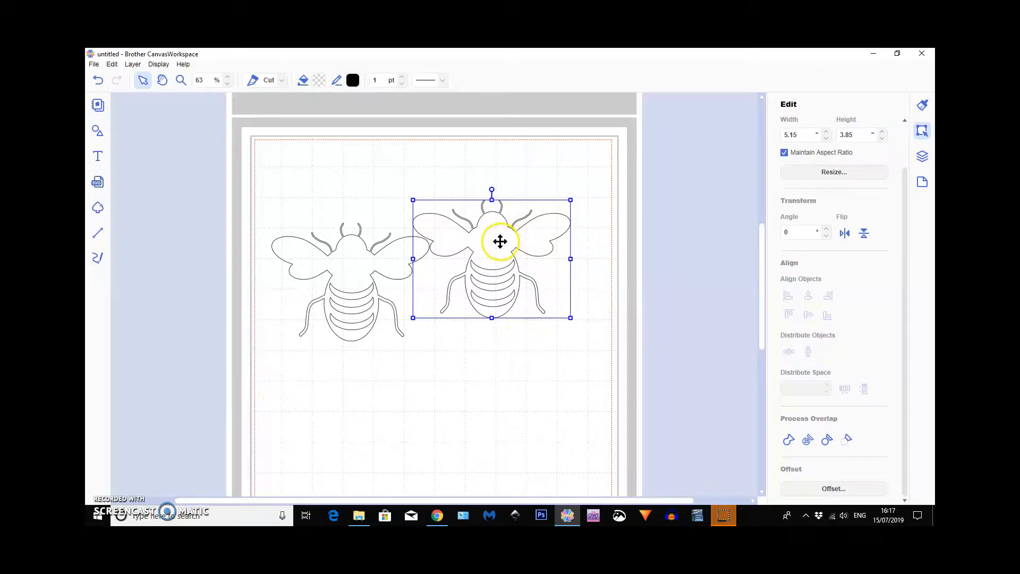
pyautogui.moveTo(571, 259); pyautogui.dragTo(547, 202)
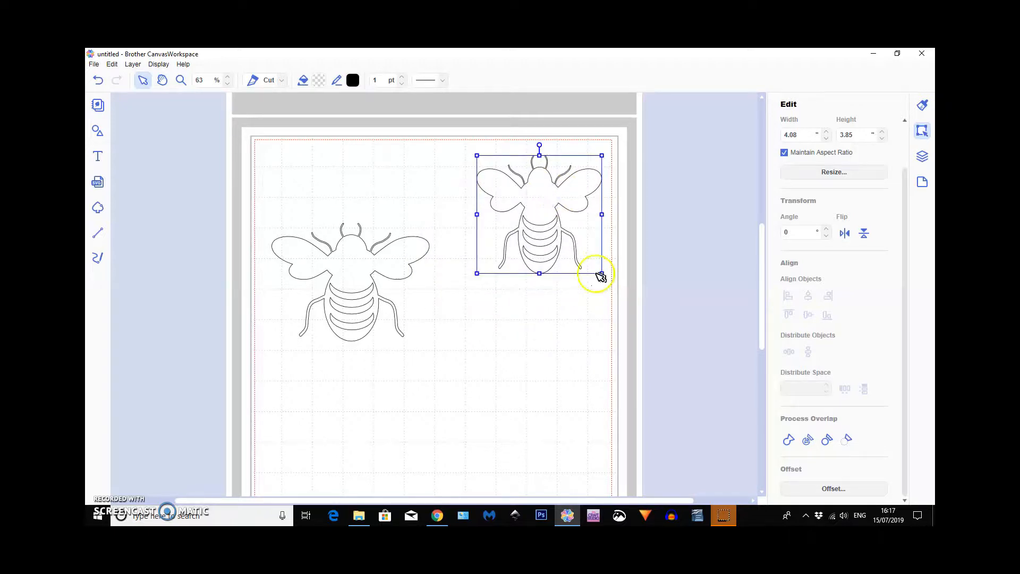
pyautogui.moveTo(602, 273); pyautogui.dragTo(555, 205)
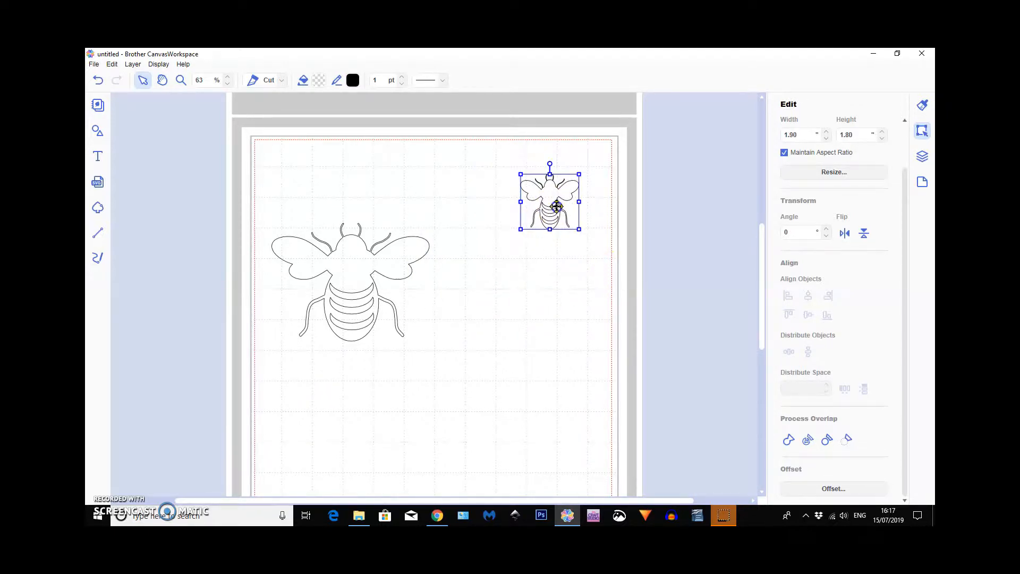
# - Duplicate the small bee, flatten the copy to about 1.90 × 1.06 and place it well below the first small bee
pyautogui.click(133, 64)
pyautogui.click(155, 76)
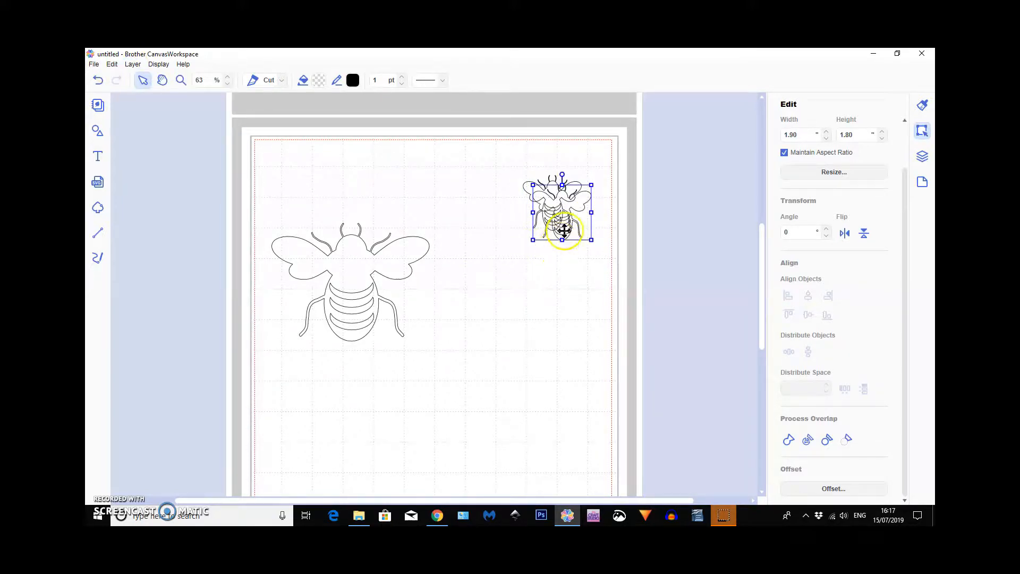
pyautogui.moveTo(555, 222); pyautogui.dragTo(574, 290)
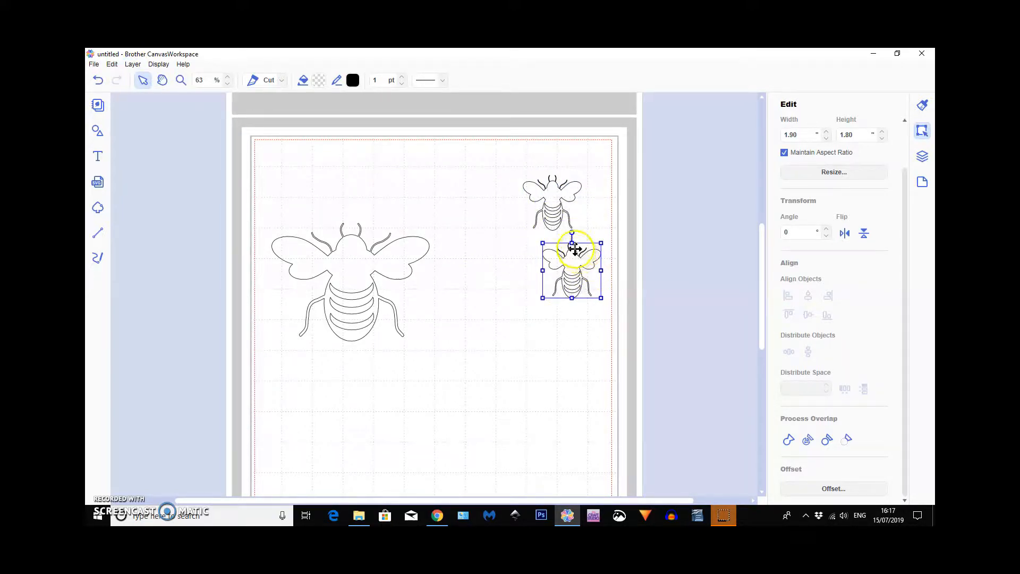
pyautogui.moveTo(572, 243); pyautogui.dragTo(569, 270)
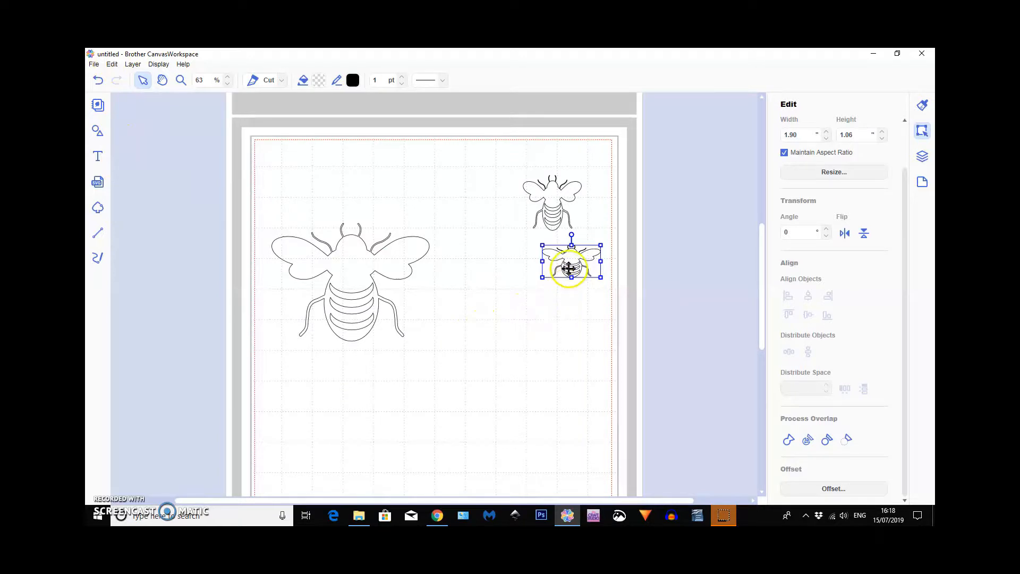
pyautogui.moveTo(569, 266); pyautogui.dragTo(559, 418)
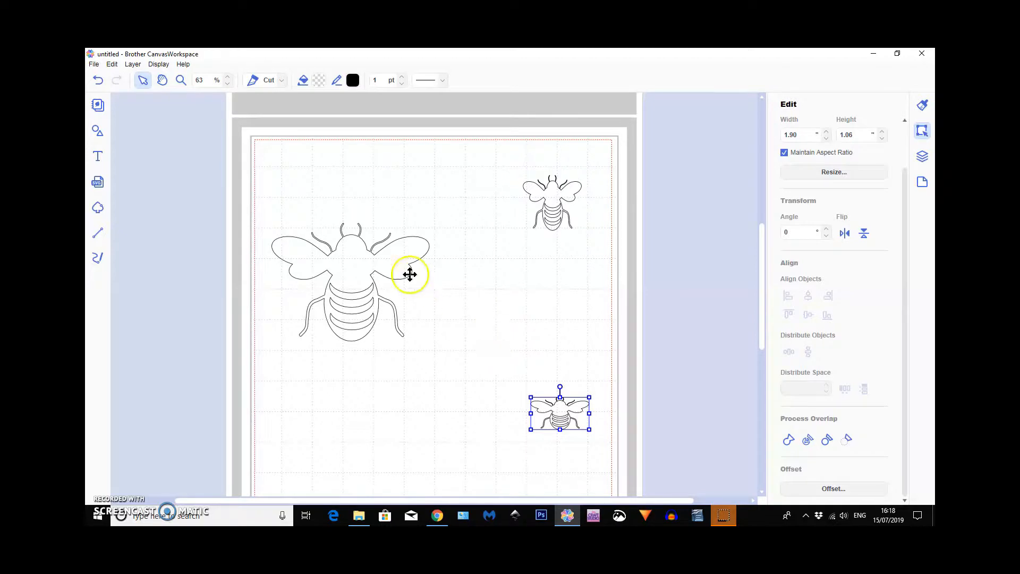
# - Move the large bee higher on the mat, duplicate it and place the copy directly beneath it
pyautogui.moveTo(395, 261); pyautogui.dragTo(392, 214)
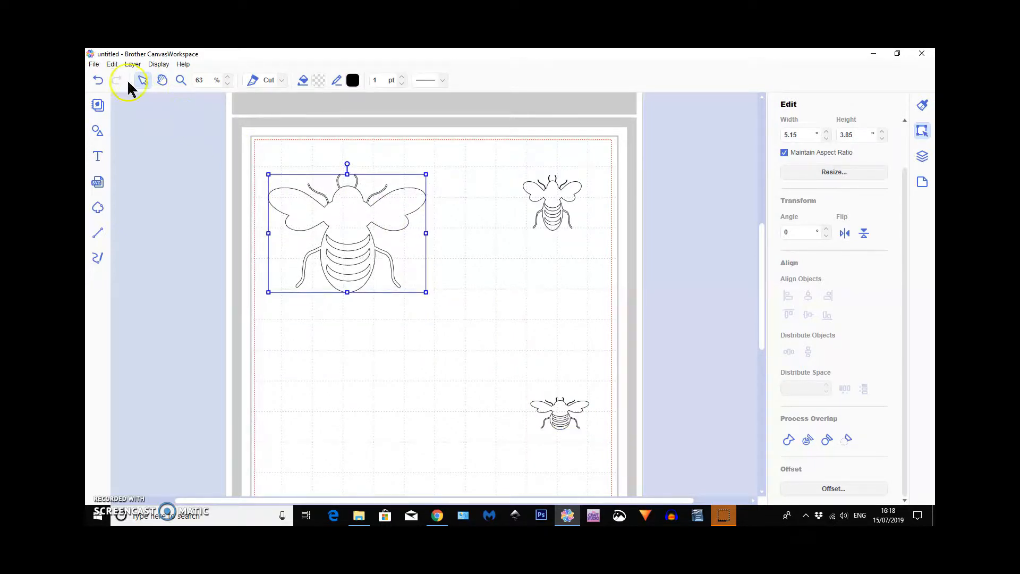
pyautogui.click(132, 64)
pyautogui.click(140, 79)
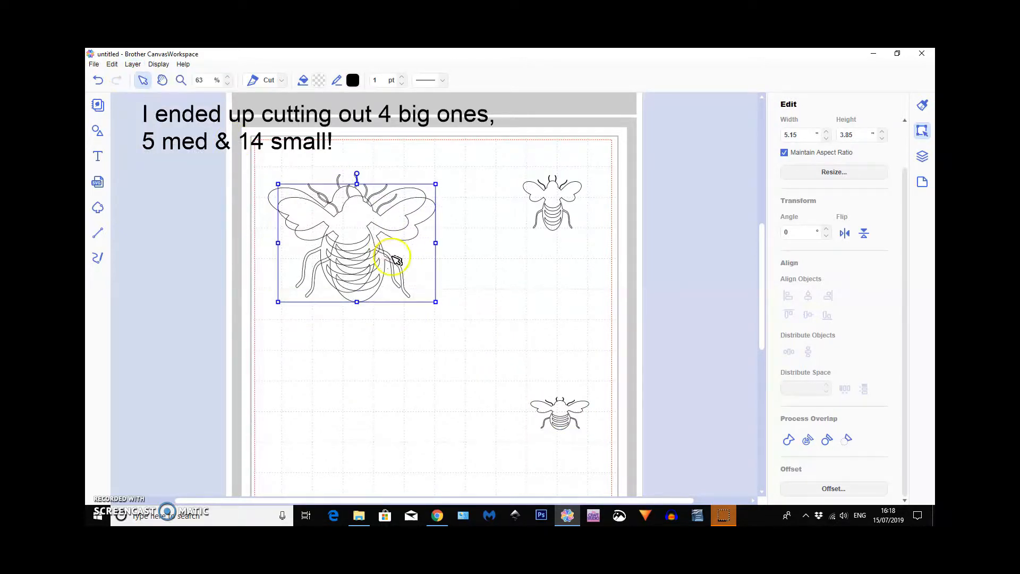
pyautogui.moveTo(360, 241); pyautogui.dragTo(359, 368)
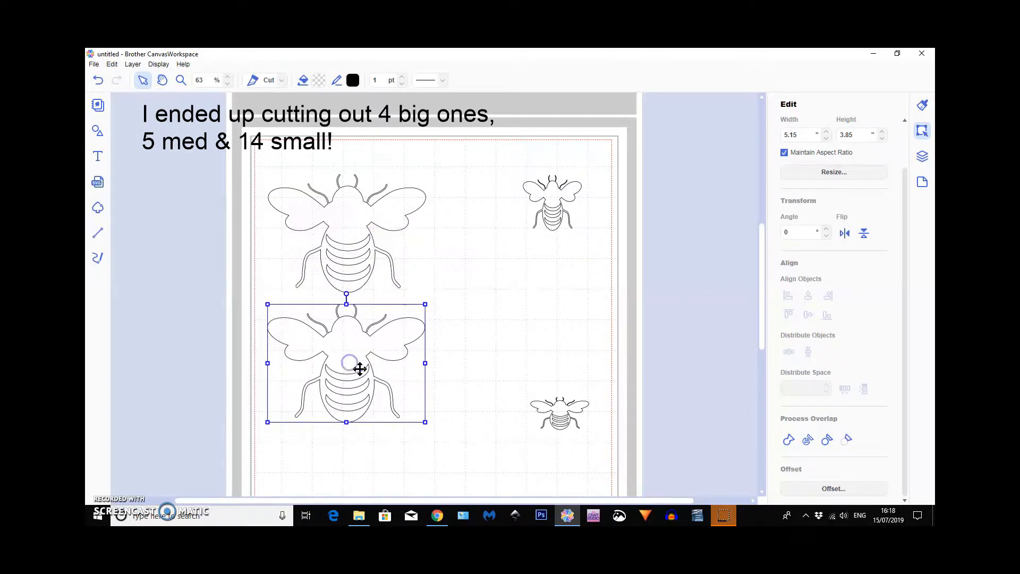
pyautogui.click(352, 217)
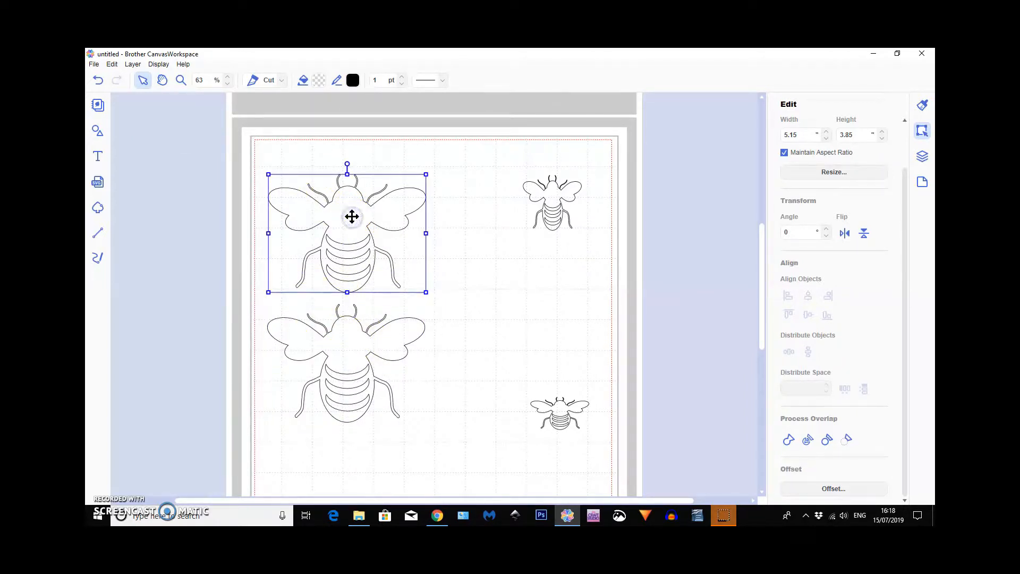
pyautogui.scroll(1, 815, 184)
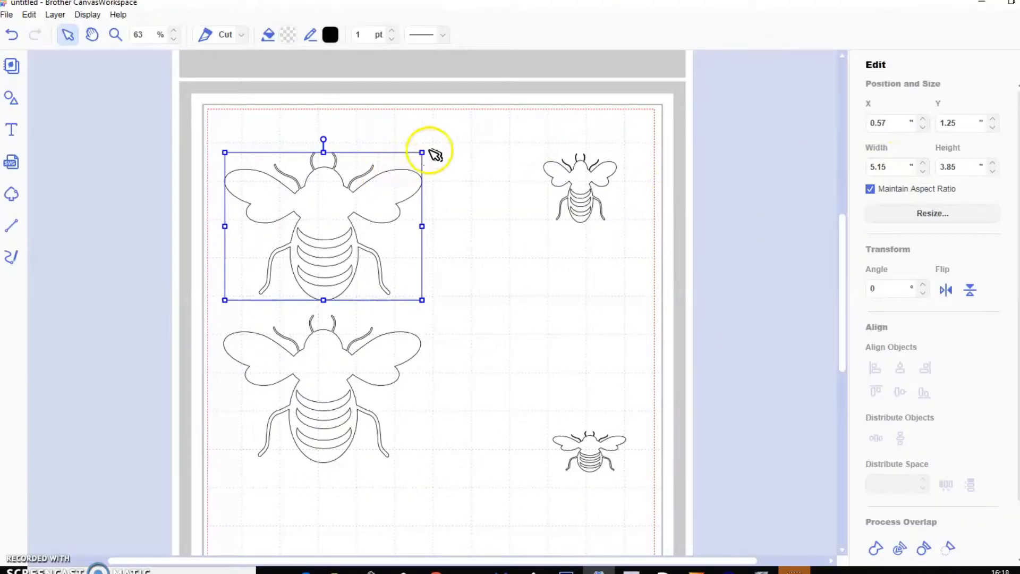
# - Shrink the upper large bee to about 3.86 × 2.89 in and the lower one to about 2.88 × 2.15 in, stacking them closely near the mat's upper edge
pyautogui.moveTo(422, 153); pyautogui.dragTo(371, 180)
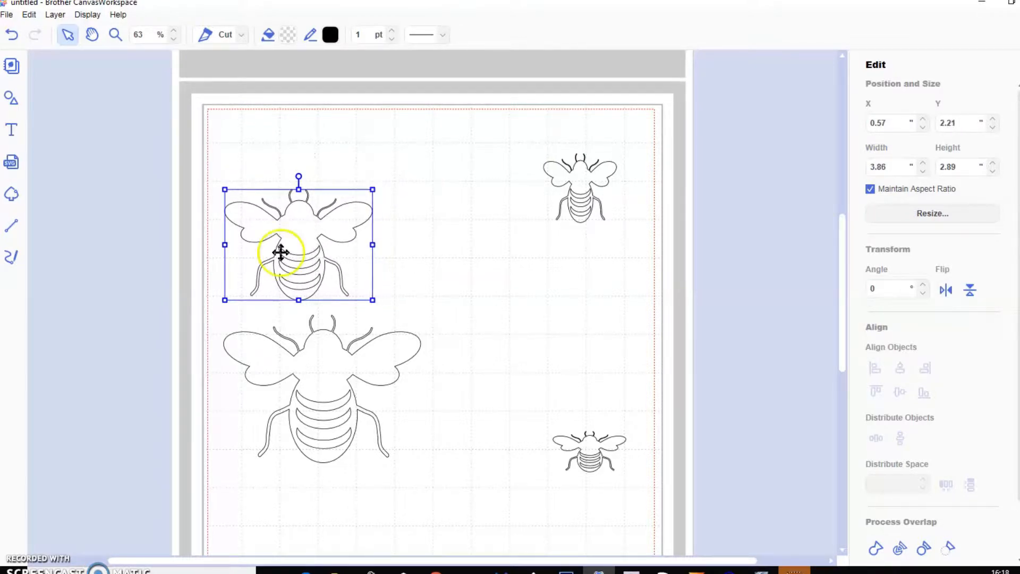
pyautogui.moveTo(278, 250); pyautogui.dragTo(283, 189)
pyautogui.click(304, 372)
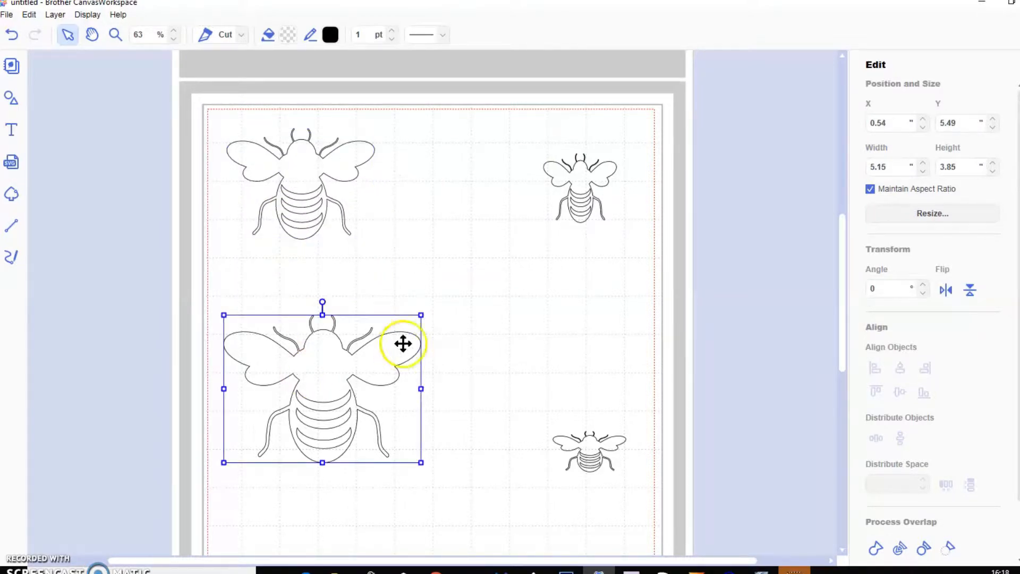
pyautogui.moveTo(422, 315); pyautogui.dragTo(338, 376)
pyautogui.moveTo(294, 421); pyautogui.dragTo(292, 302)
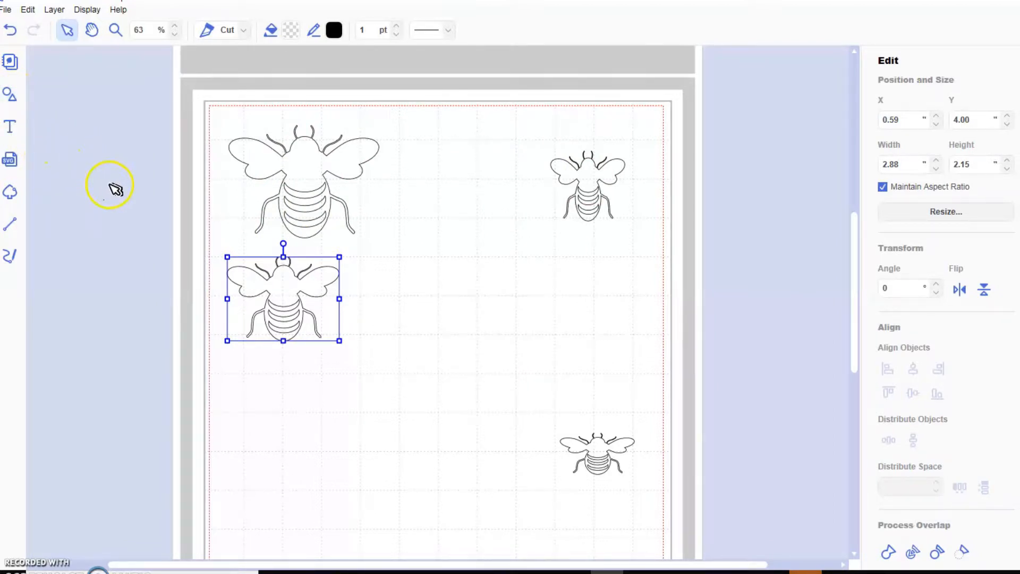
# - Insert a plain narrow ellipse, stand it upright at 91° over the largest bee's abdomen and resize it to about 1.73 × 1.18 in
pyautogui.click(9, 95)
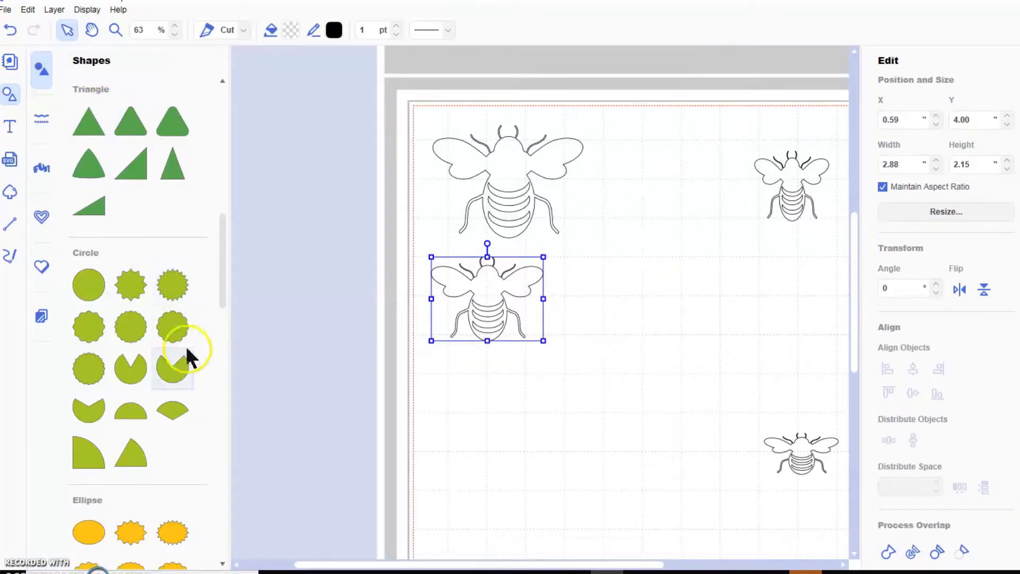
pyautogui.scroll(-1, 210, 400)
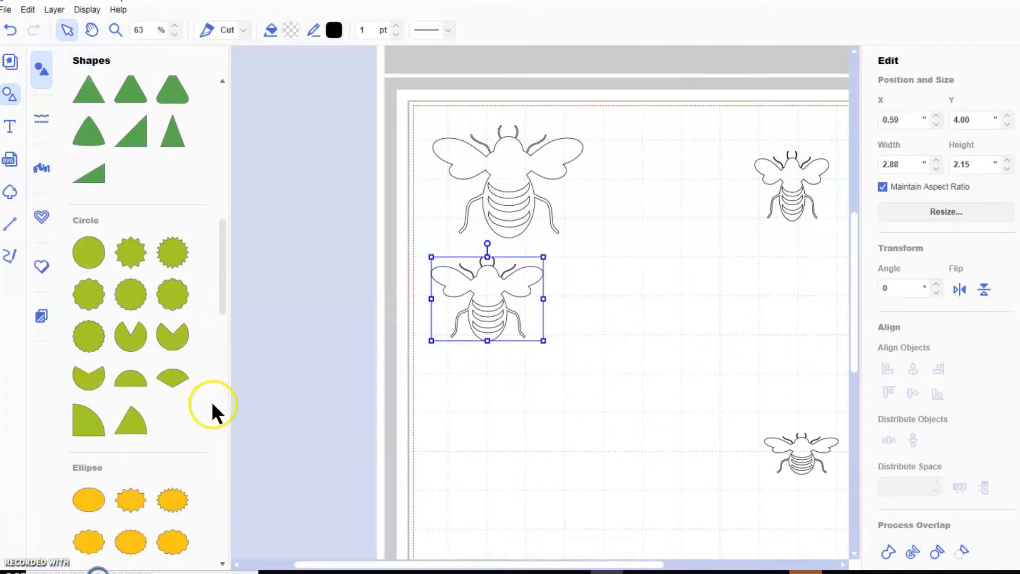
pyautogui.scroll(-2, 211, 400)
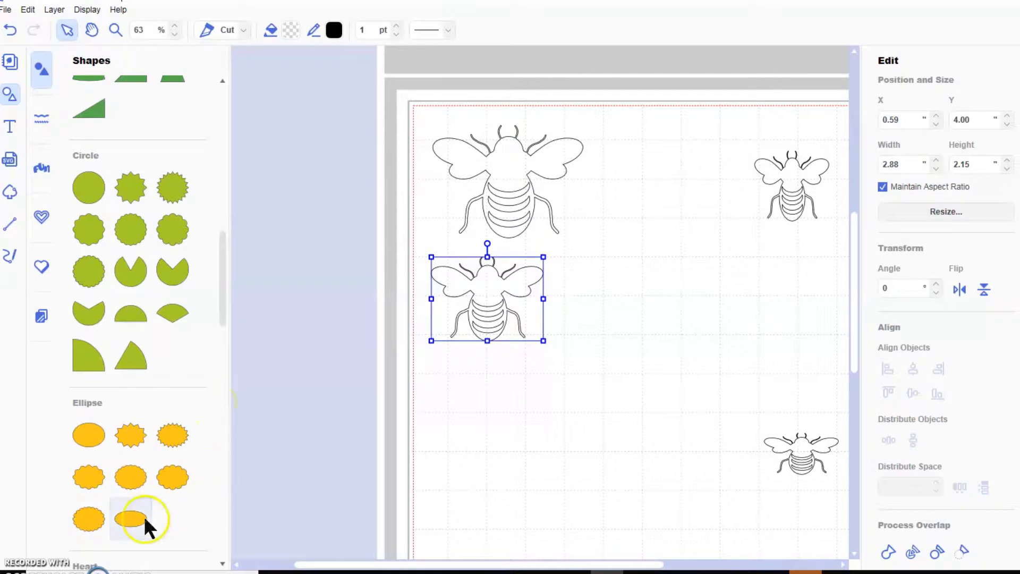
pyautogui.click(131, 519)
pyautogui.click(11, 102)
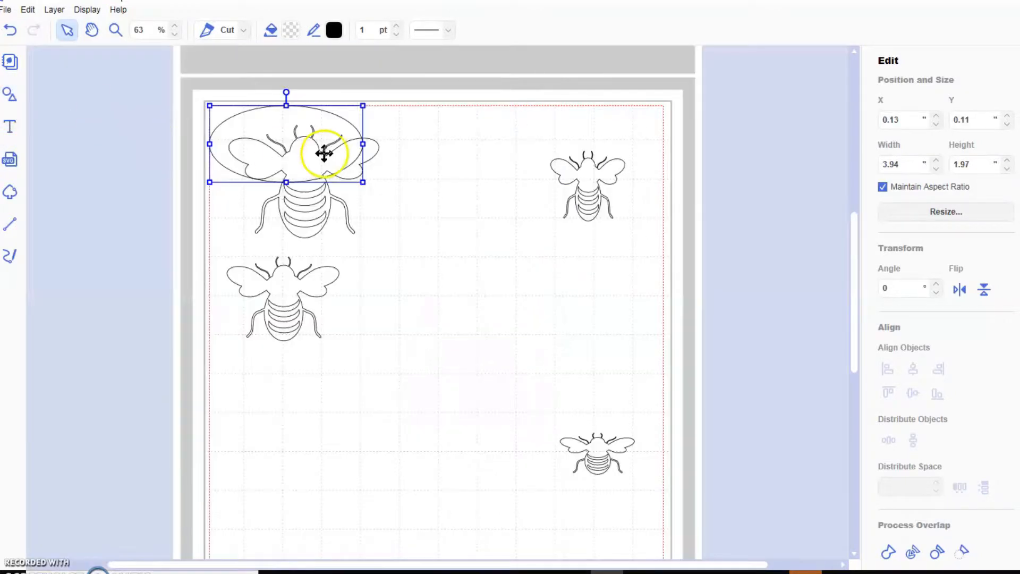
pyautogui.moveTo(289, 118); pyautogui.dragTo(367, 393)
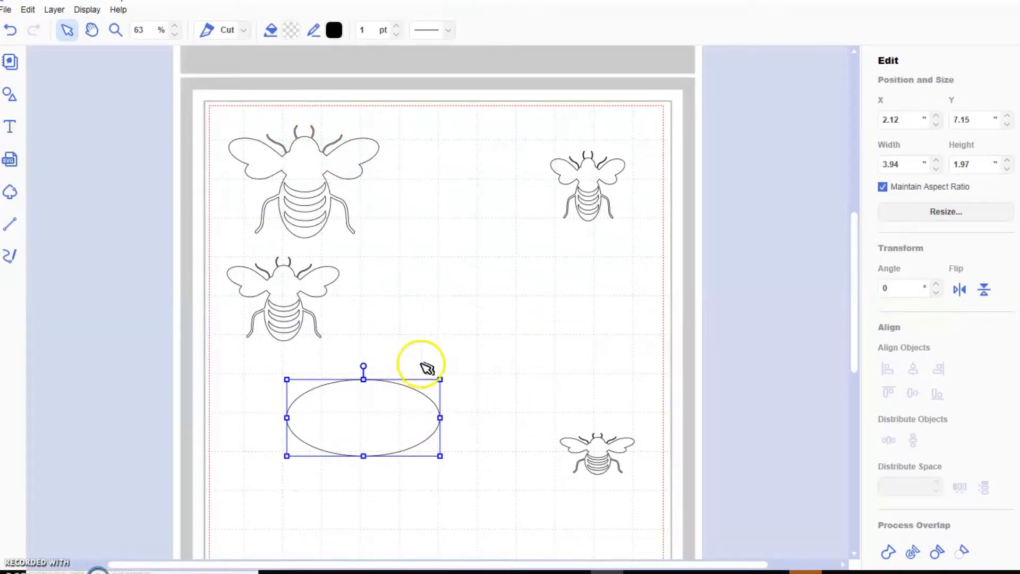
pyautogui.moveTo(440, 379); pyautogui.dragTo(343, 208)
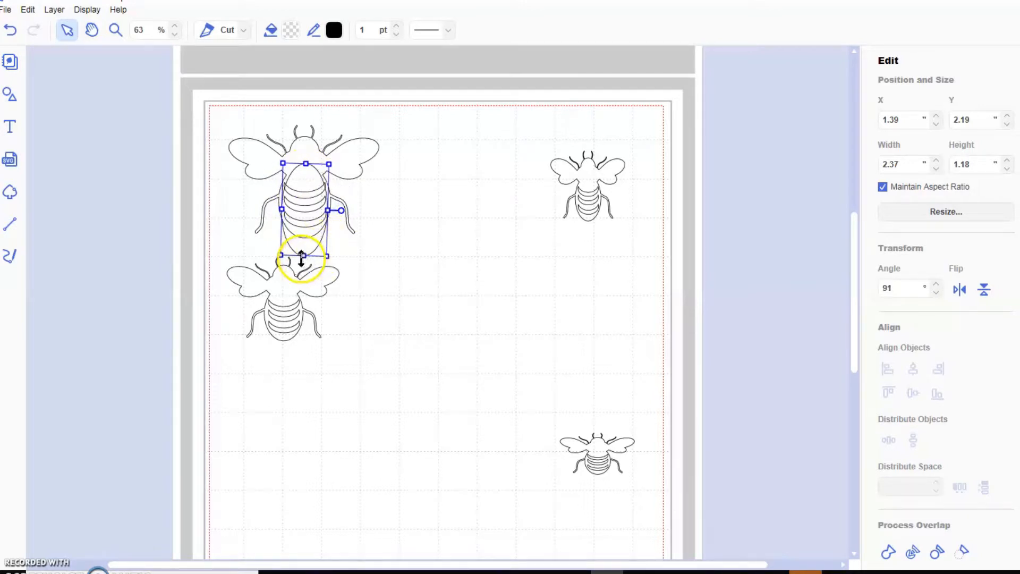
pyautogui.moveTo(305, 255); pyautogui.dragTo(305, 231)
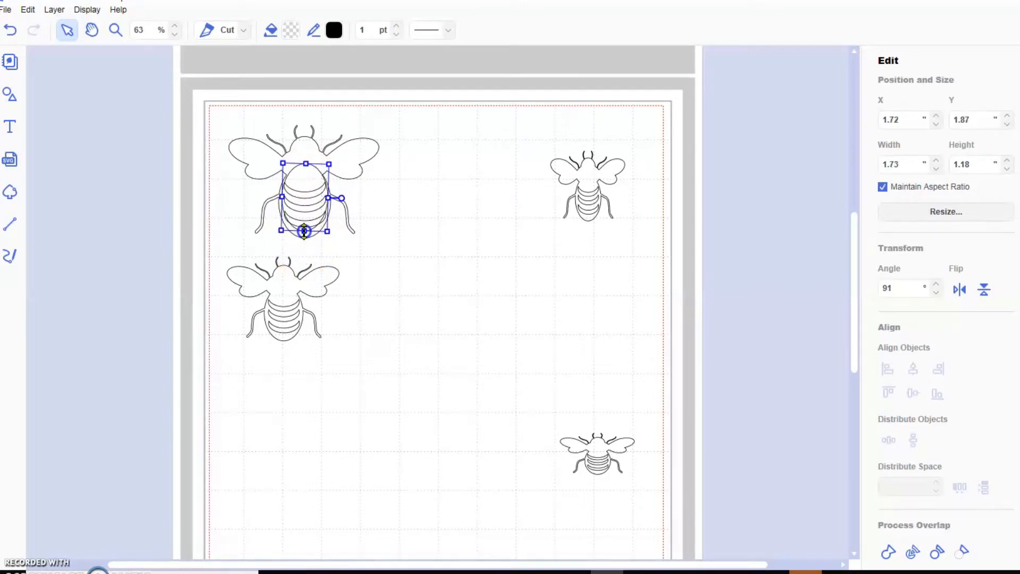
# - Fit the ellipse to the largest bee's abdomen outline at about 1.77 × 1.28 in, then set it aside to the right of the bee
pyautogui.click(115, 29)
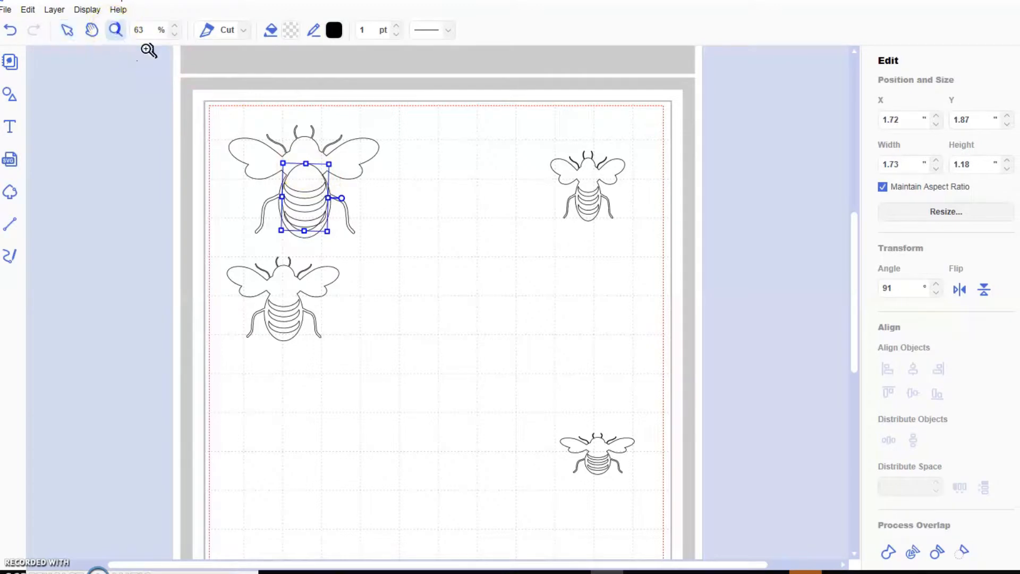
pyautogui.moveTo(248, 124); pyautogui.dragTo(357, 256)
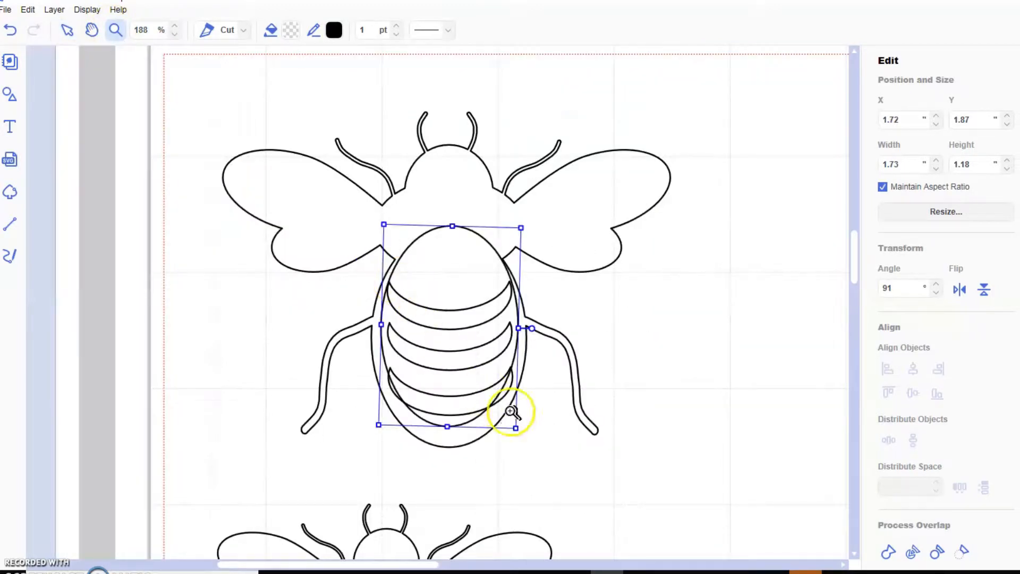
pyautogui.click(68, 31)
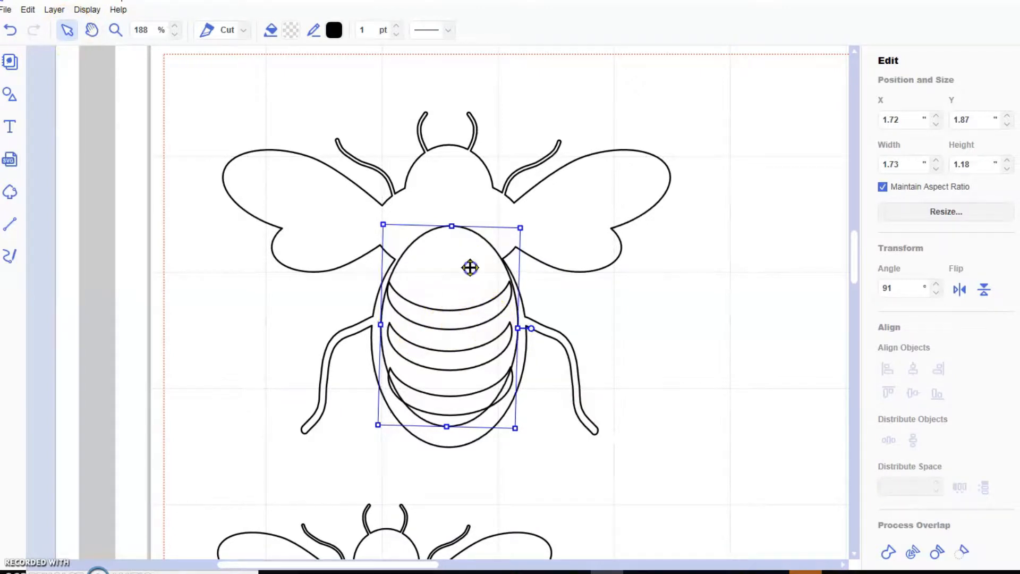
pyautogui.moveTo(469, 267); pyautogui.dragTo(469, 281)
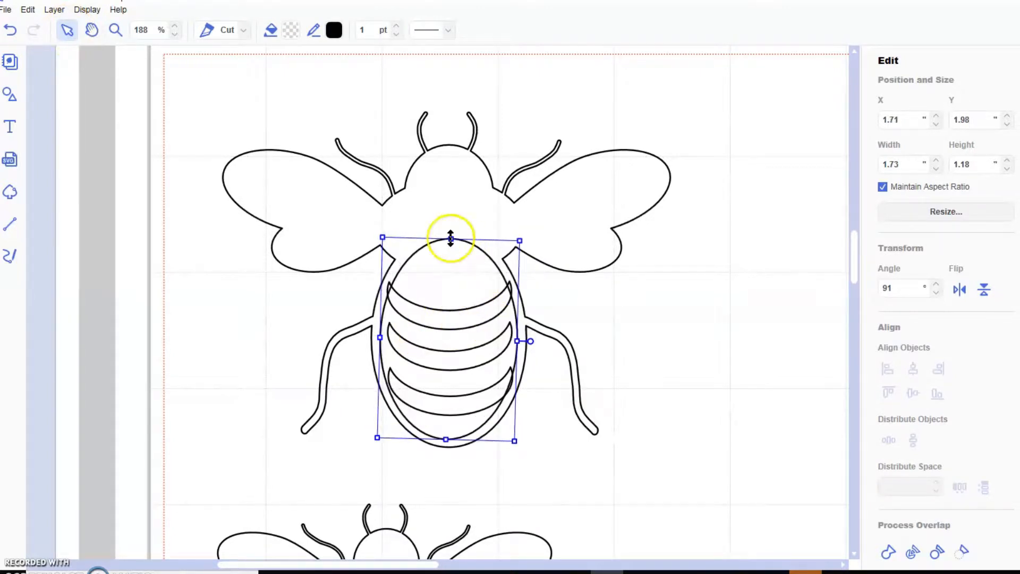
pyautogui.moveTo(451, 238); pyautogui.dragTo(451, 250)
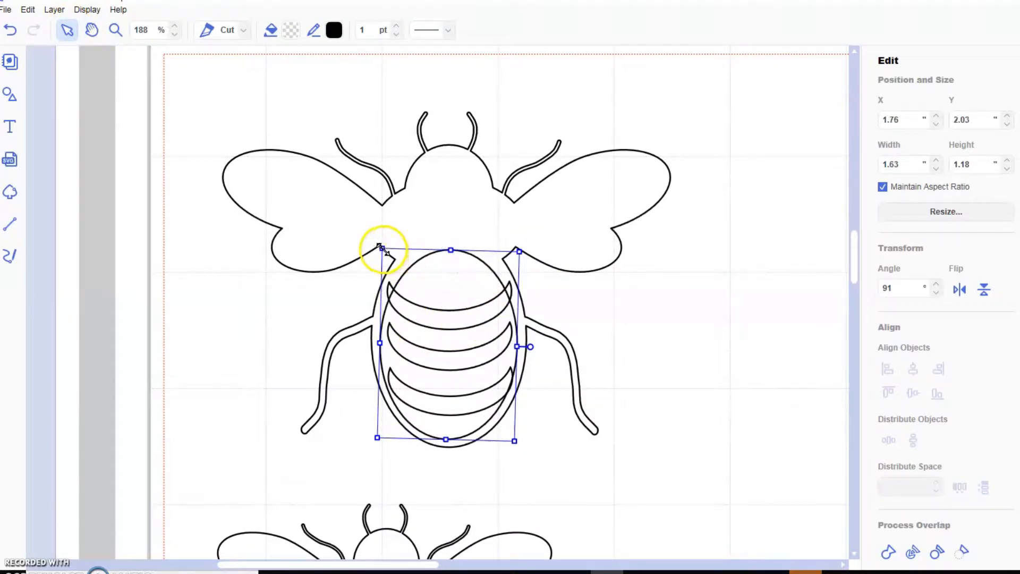
pyautogui.moveTo(382, 249); pyautogui.dragTo(365, 238)
pyautogui.moveTo(444, 275); pyautogui.dragTo(449, 273)
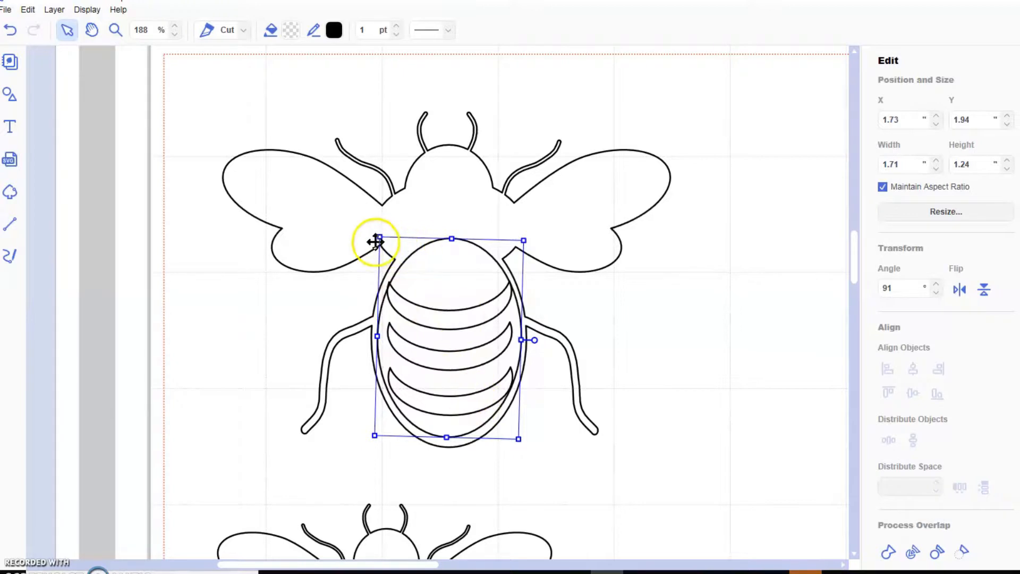
pyautogui.moveTo(378, 235); pyautogui.dragTo(375, 230)
pyautogui.moveTo(449, 272); pyautogui.dragTo(452, 275)
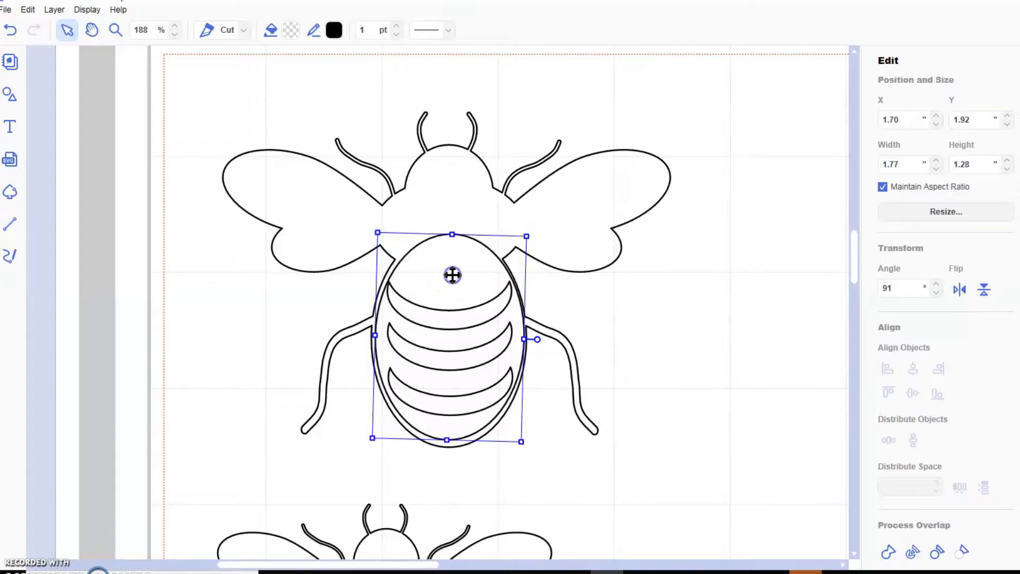
pyautogui.moveTo(474, 275); pyautogui.dragTo(743, 296)
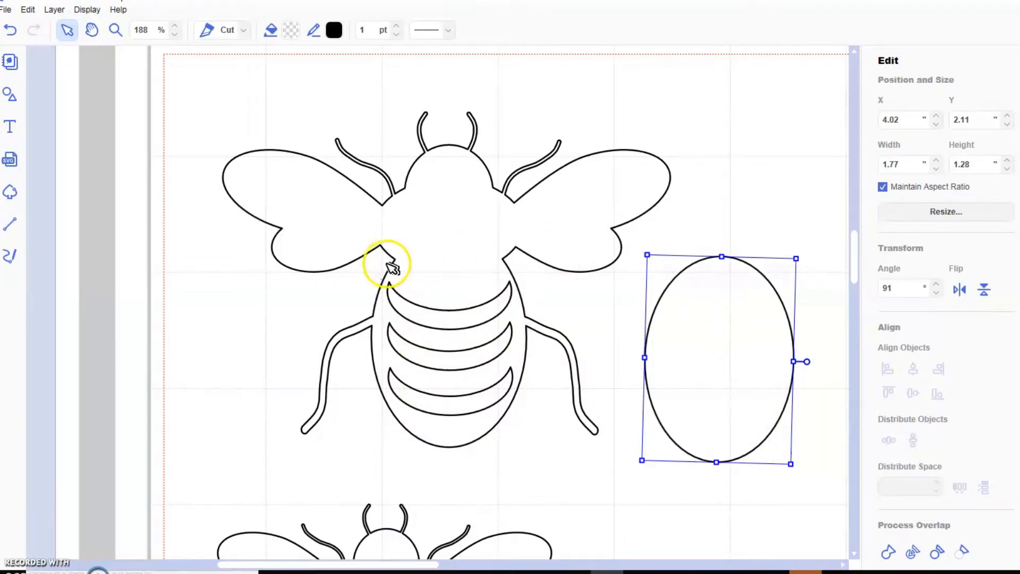
# - Insert a rounded rectangle with fully rounded ends and flatten it to about 3.94 × 0.59 in
pyautogui.click(10, 95)
pyautogui.scroll(6, 136, 313)
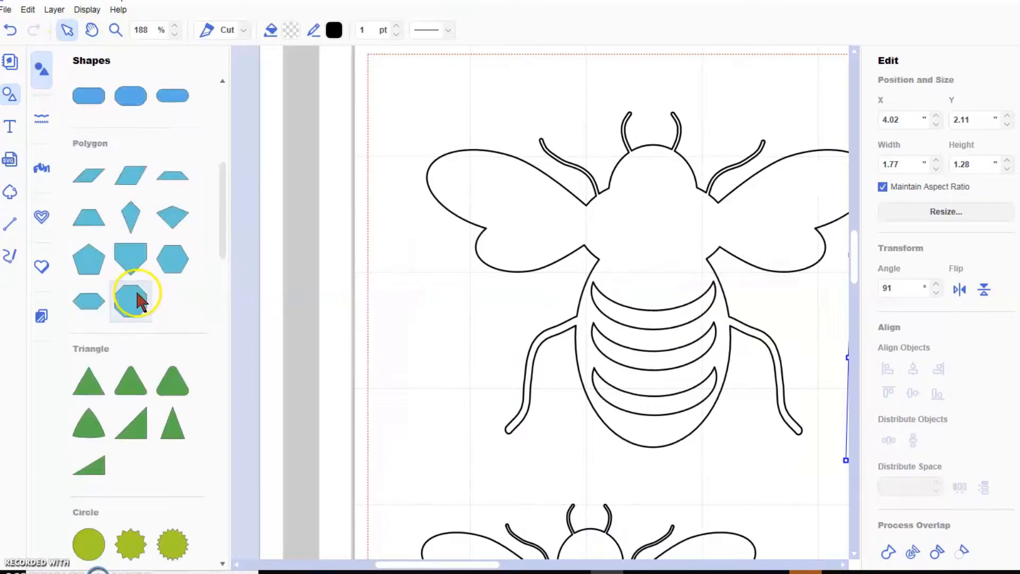
pyautogui.scroll(1, 159, 159)
pyautogui.click(173, 133)
pyautogui.click(10, 95)
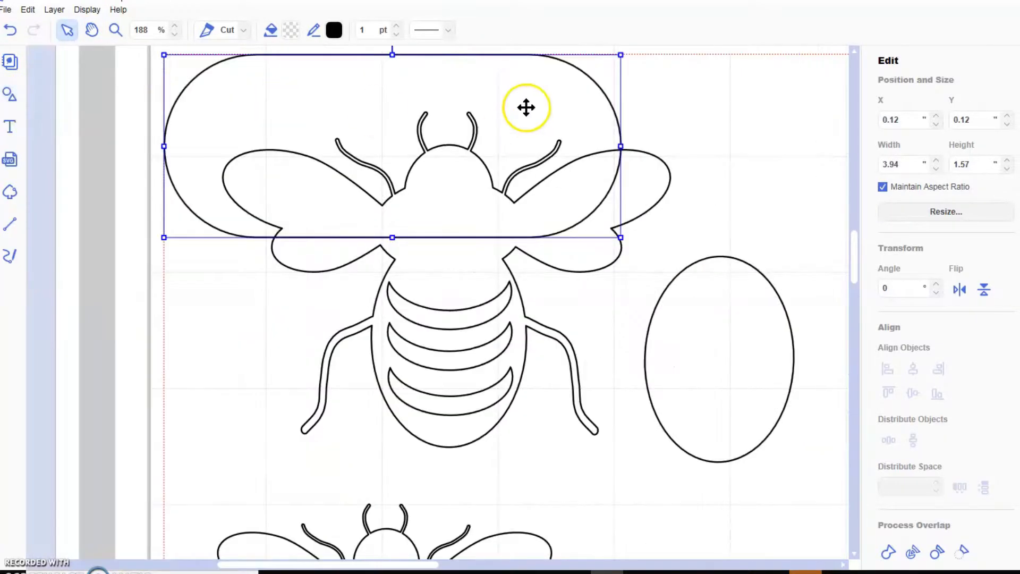
pyautogui.moveTo(392, 64); pyautogui.dragTo(392, 178)
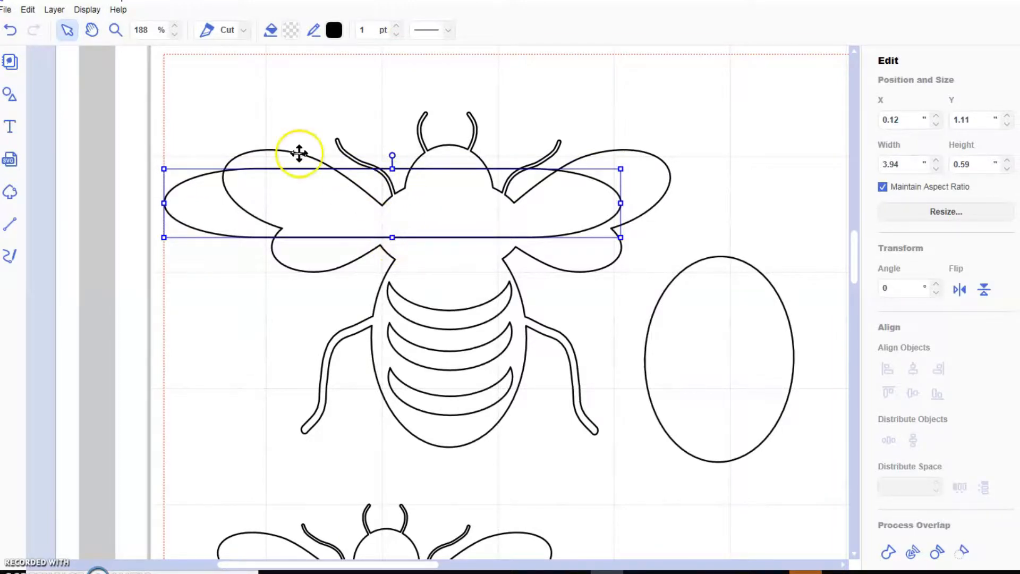
# - Shrink the rounded bar to about 1.76 × 0.27 in and place it across the top of the largest bee's abdomen
pyautogui.moveTo(164, 169); pyautogui.dragTo(368, 199)
pyautogui.moveTo(472, 220); pyautogui.dragTo(431, 279)
pyautogui.click(559, 275)
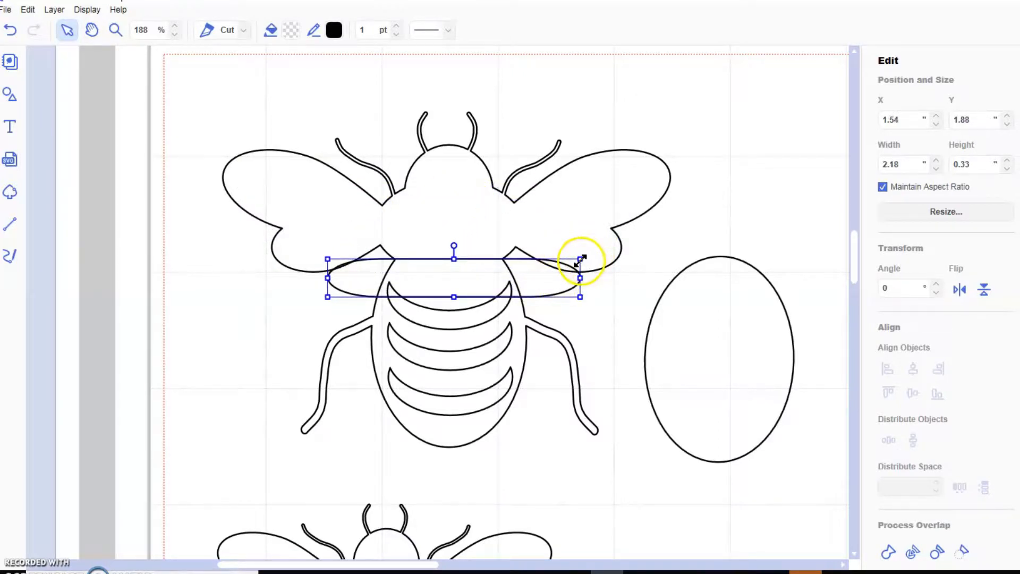
pyautogui.moveTo(580, 258); pyautogui.dragTo(533, 273)
pyautogui.moveTo(425, 284); pyautogui.dragTo(443, 276)
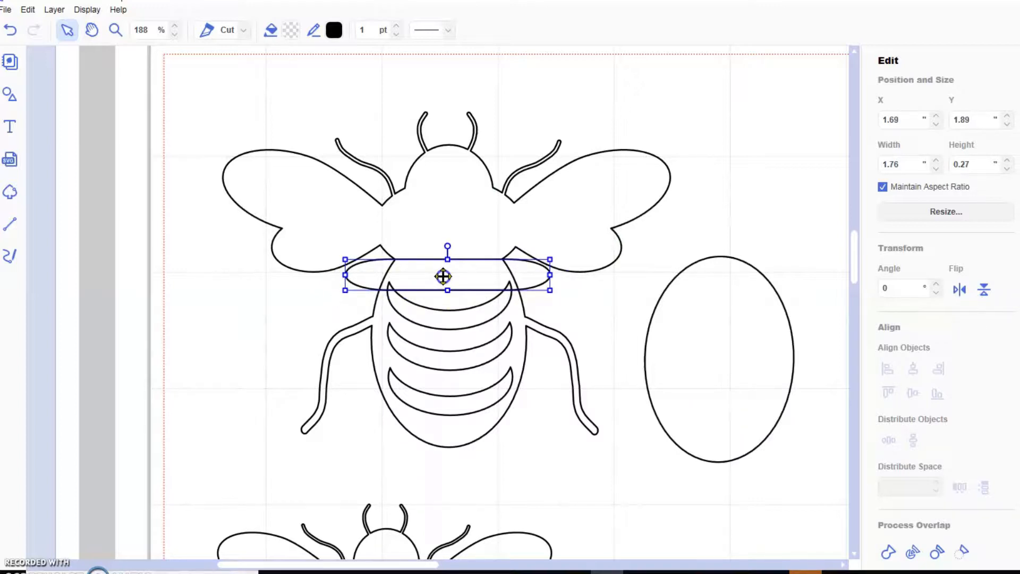
# - Duplicate the rounded bar and place the copy across the bee's head
pyautogui.click(9, 94)
pyautogui.click(8, 95)
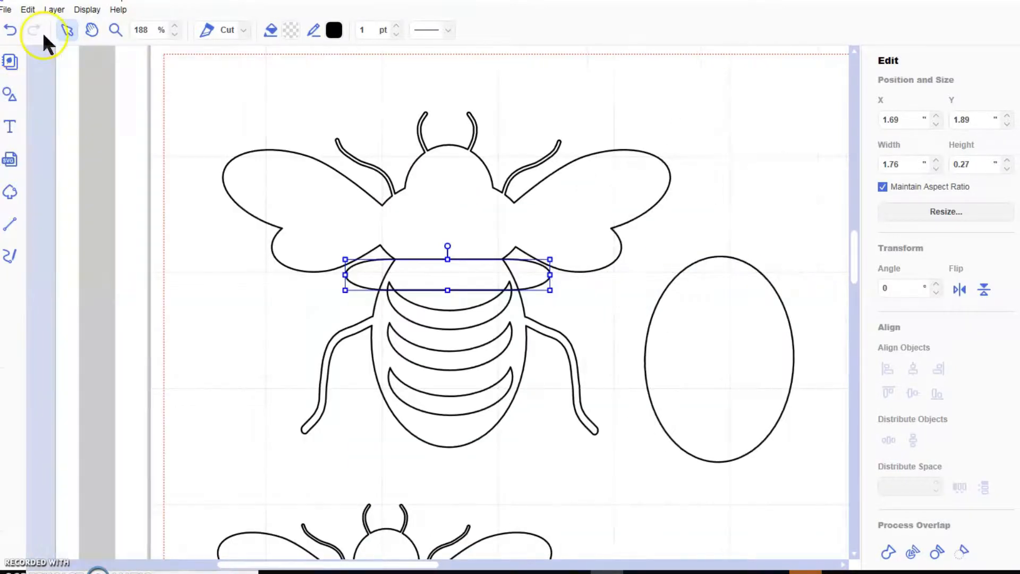
pyautogui.click(54, 10)
pyautogui.click(81, 23)
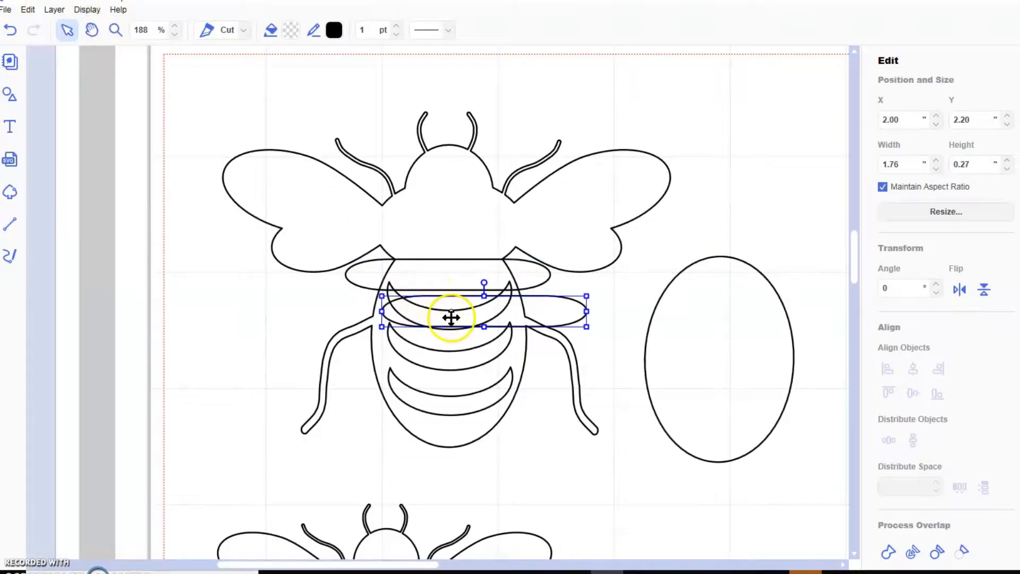
pyautogui.moveTo(454, 314); pyautogui.dragTo(412, 180)
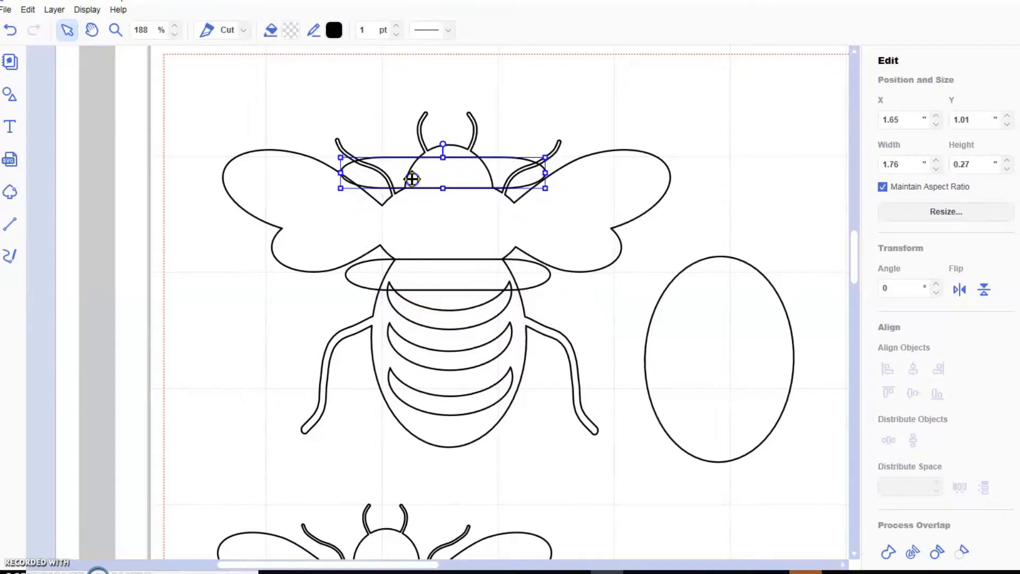
# - Narrow the upper bar to about 1.38 in wide and center it across the bee's neck, just above the wings
pyautogui.click(338, 171)
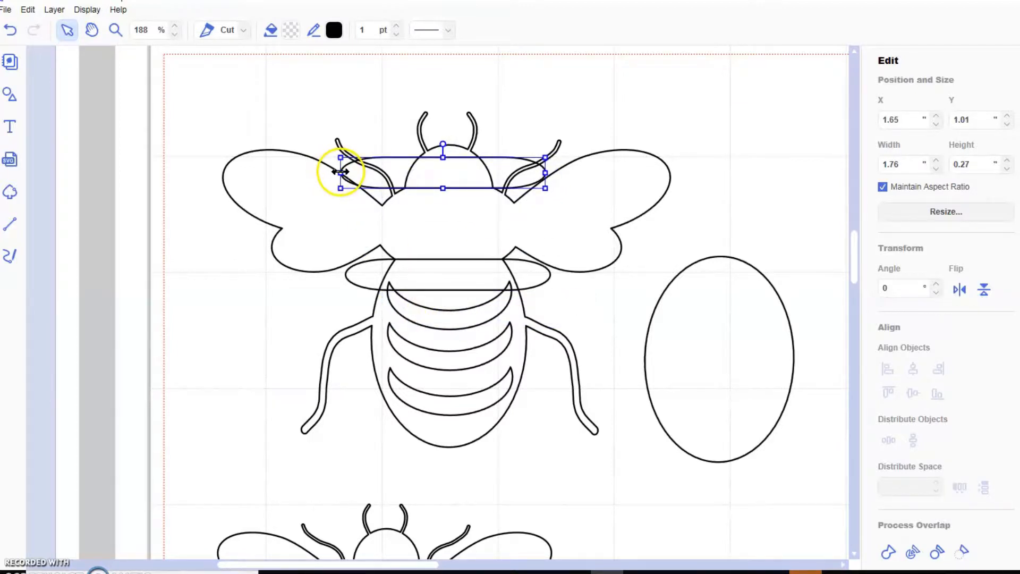
pyautogui.moveTo(340, 171); pyautogui.dragTo(359, 172)
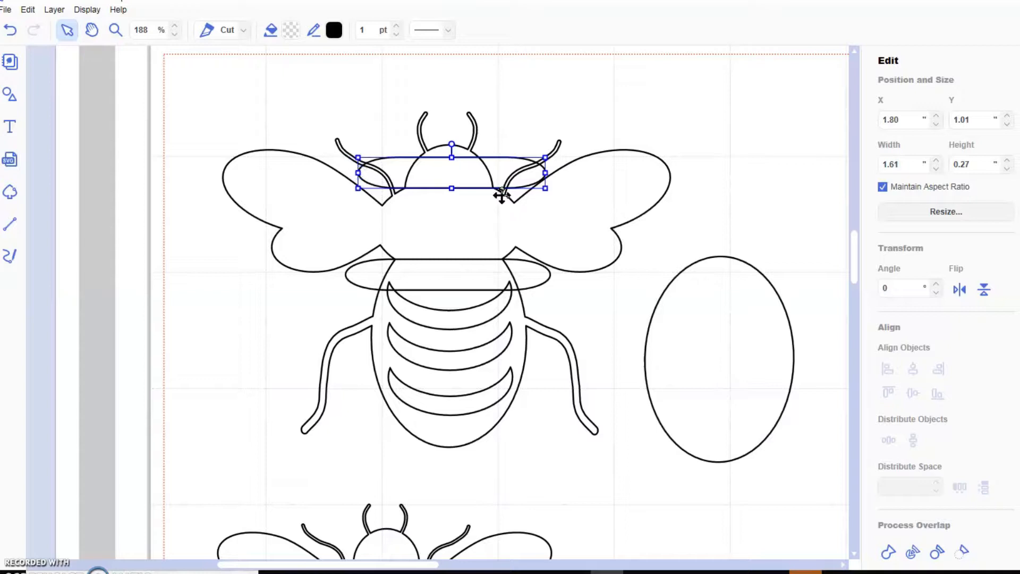
pyautogui.click(545, 179)
pyautogui.moveTo(545, 174); pyautogui.dragTo(538, 174)
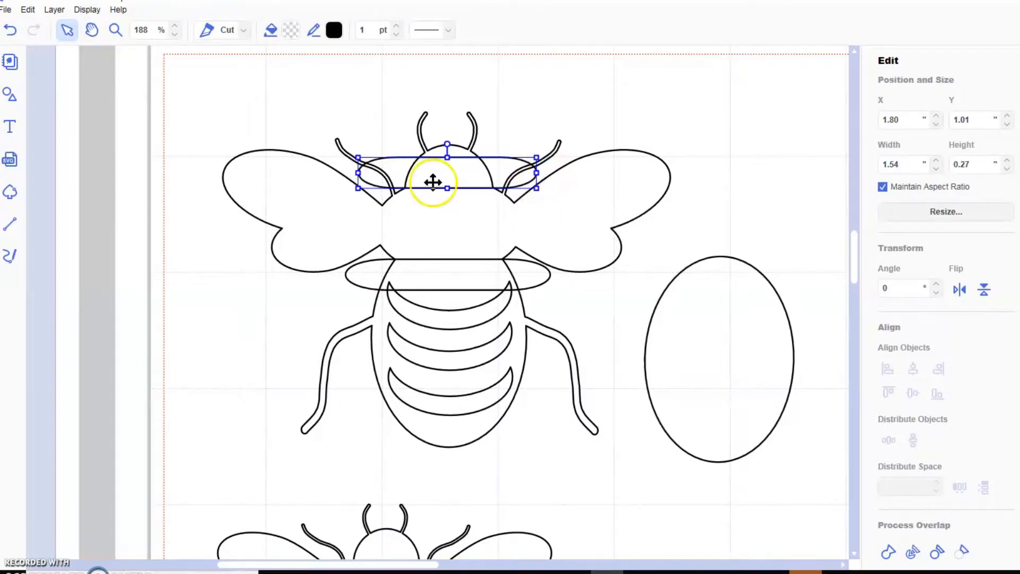
pyautogui.moveTo(435, 173); pyautogui.dragTo(433, 181)
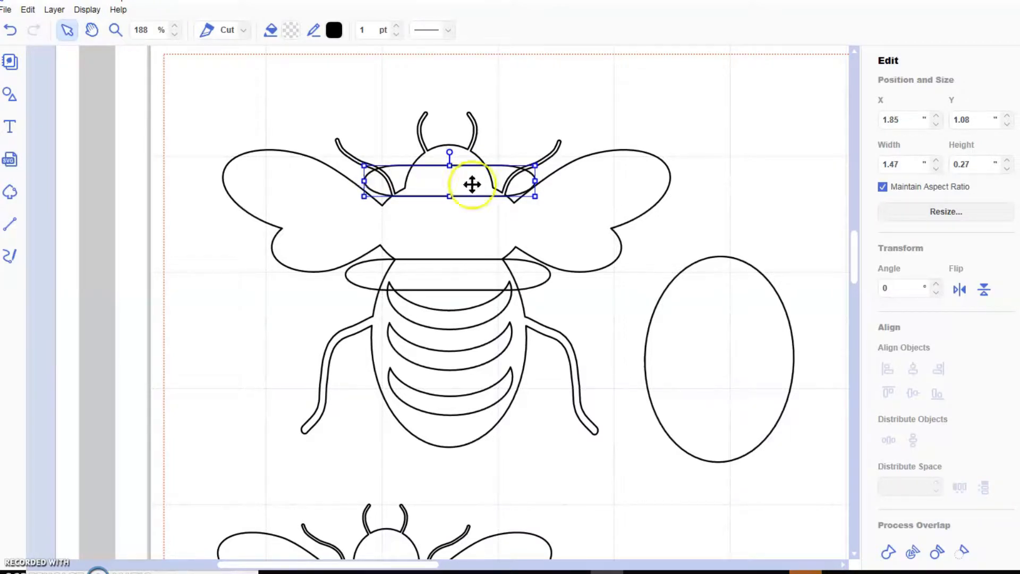
pyautogui.moveTo(534, 181); pyautogui.dragTo(525, 181)
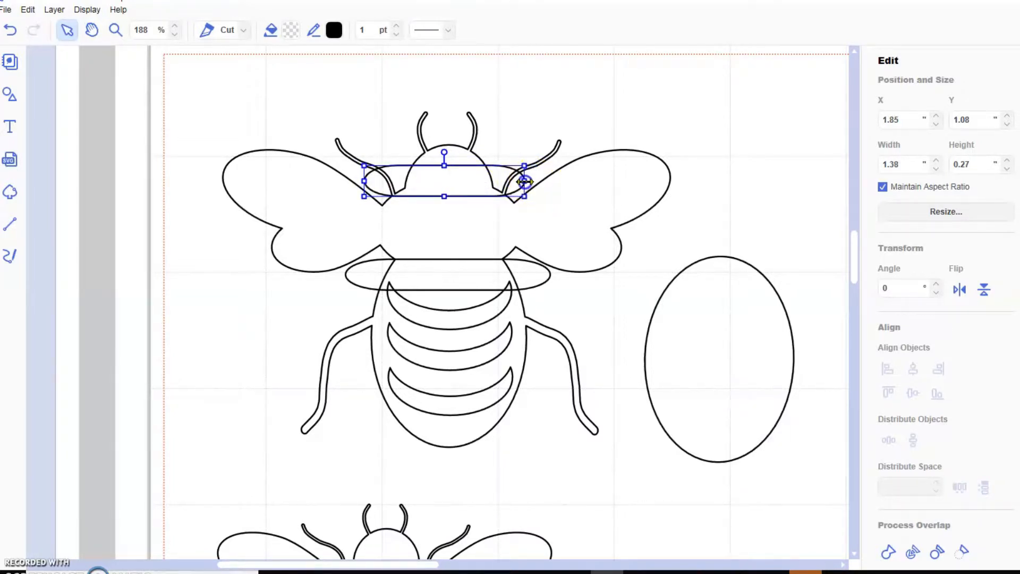
pyautogui.moveTo(444, 181); pyautogui.dragTo(445, 183)
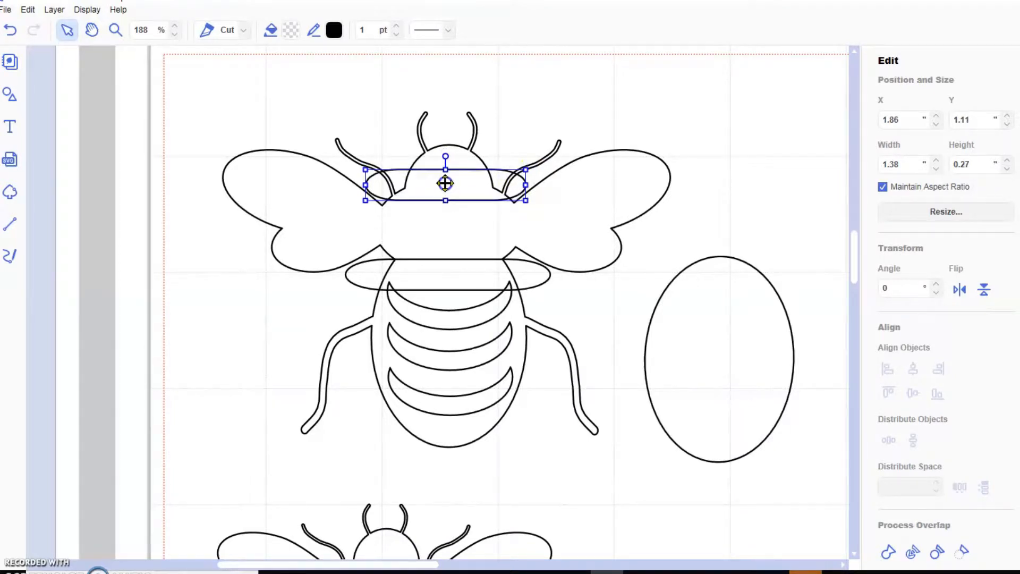
# - Narrow the lower bar to about 1.47 in wide and raise it to the bee's waist, between the wings and the first stripe
pyautogui.click(365, 269)
pyautogui.moveTo(344, 275); pyautogui.dragTo(362, 274)
pyautogui.moveTo(550, 275); pyautogui.dragTo(534, 275)
pyautogui.moveTo(455, 271); pyautogui.dragTo(453, 263)
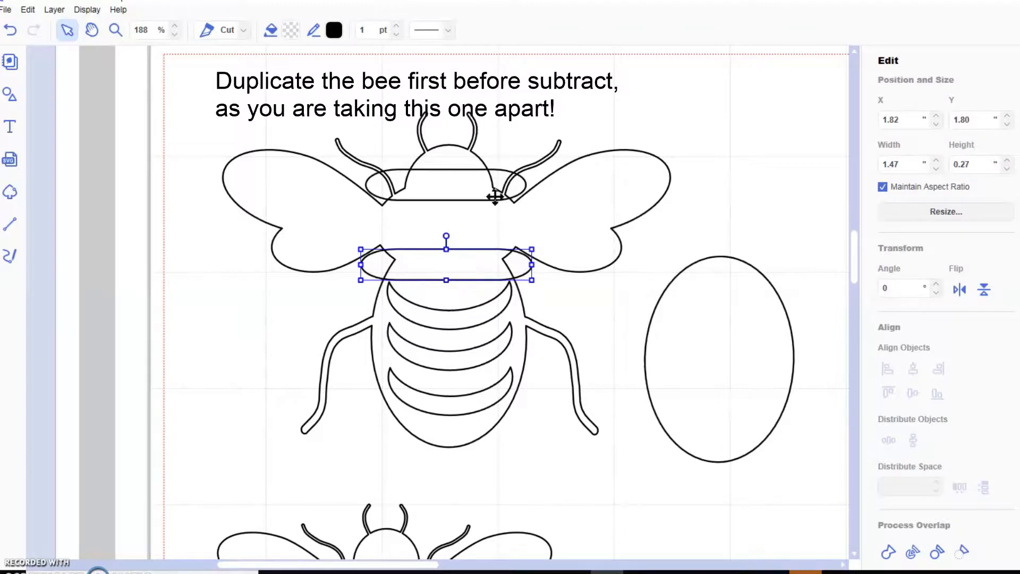
# - Subtract both rounded bars from the largest bee to separate its head, wings and abdomen
pyautogui.moveTo(515, 111); pyautogui.dragTo(425, 311)
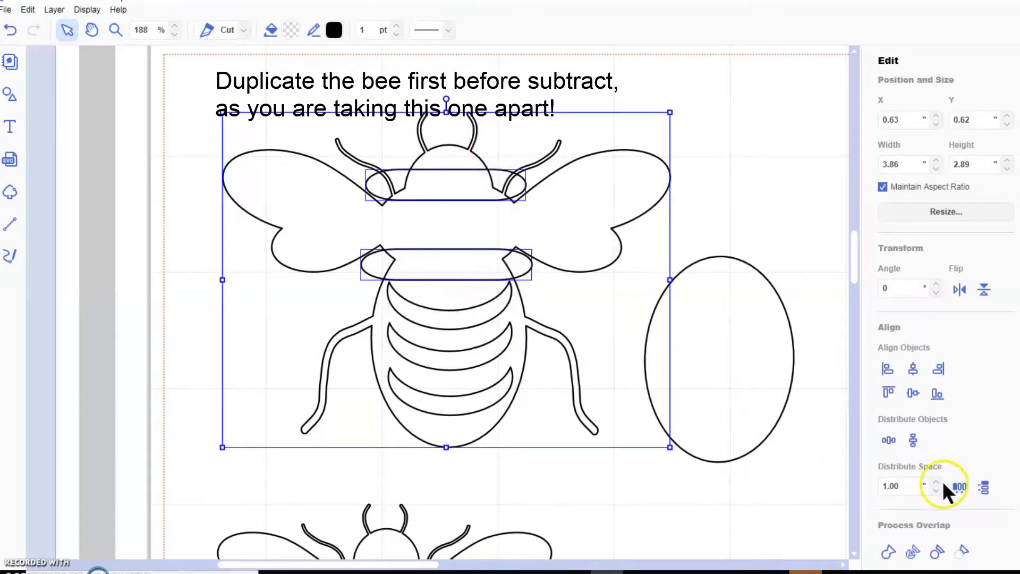
pyautogui.click(963, 552)
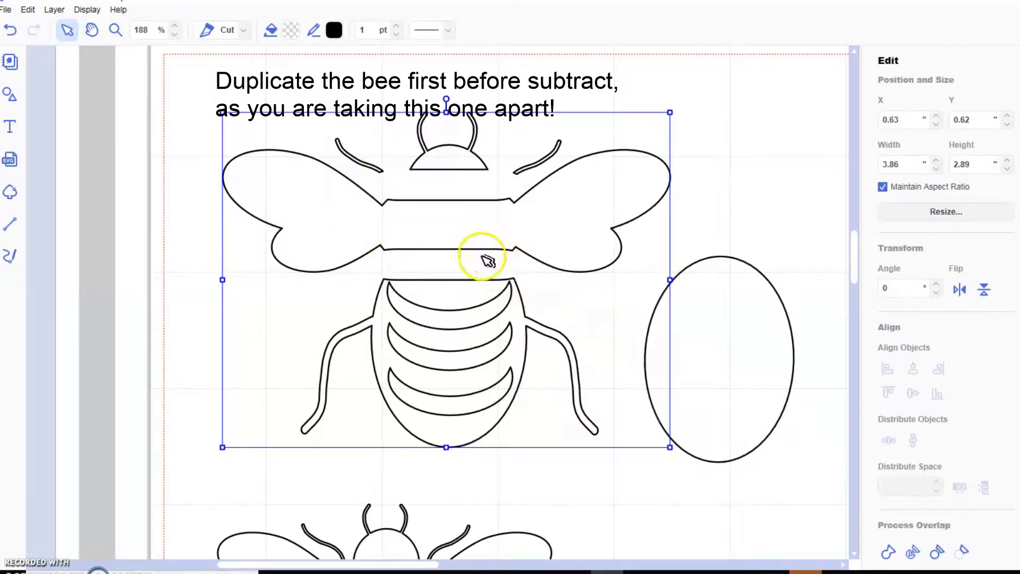
# - Divide the cut-up largest bee into separate pieces and delete its striped abdomen with the rear legs
pyautogui.click(914, 552)
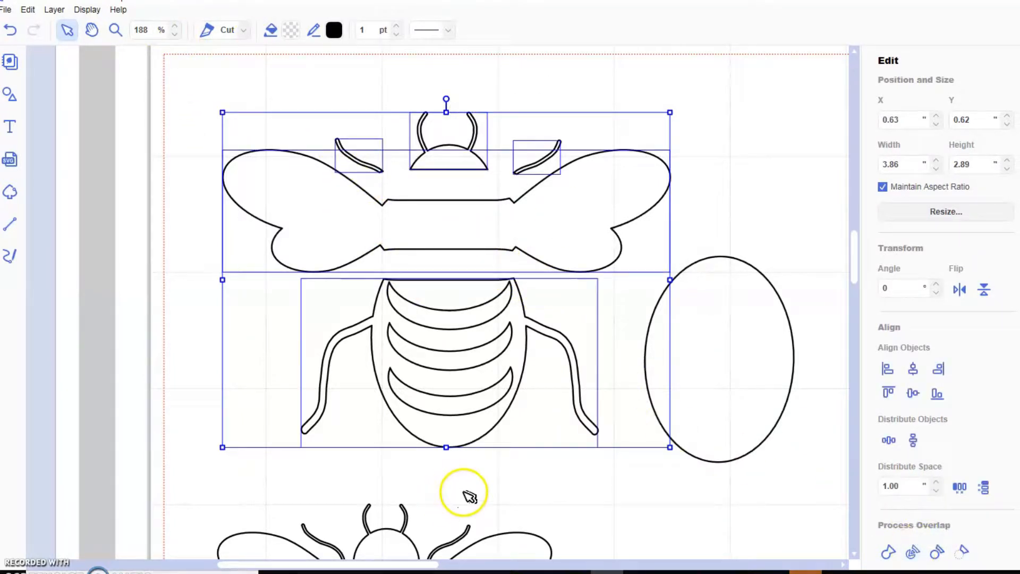
pyautogui.click(624, 540)
pyautogui.moveTo(343, 290); pyautogui.dragTo(505, 395)
pyautogui.press('Delete')
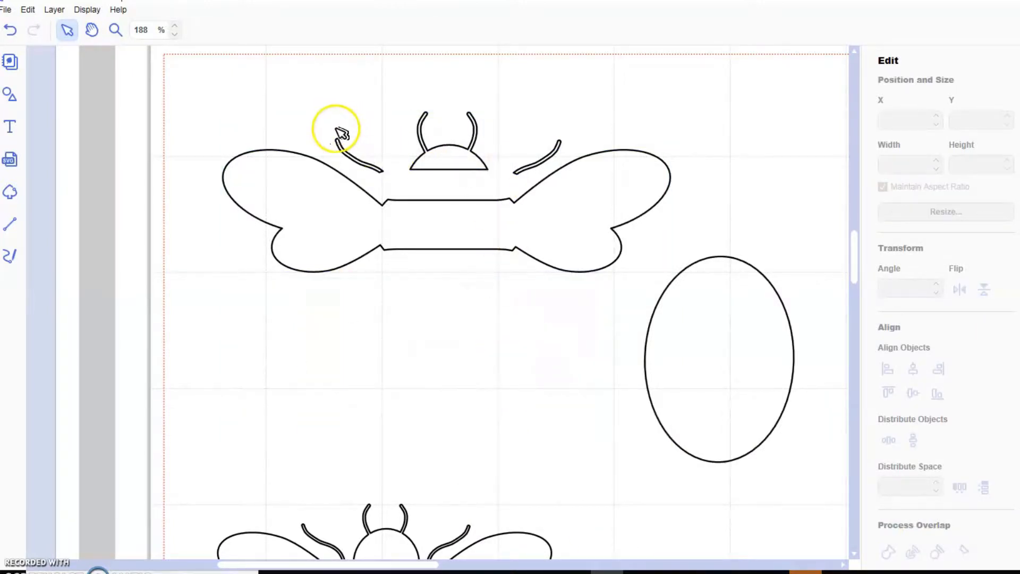
# - Delete the bee's head and front legs, leaving only the wing section near the upper corner of the mat
pyautogui.moveTo(440, 221); pyautogui.dragTo(383, 364)
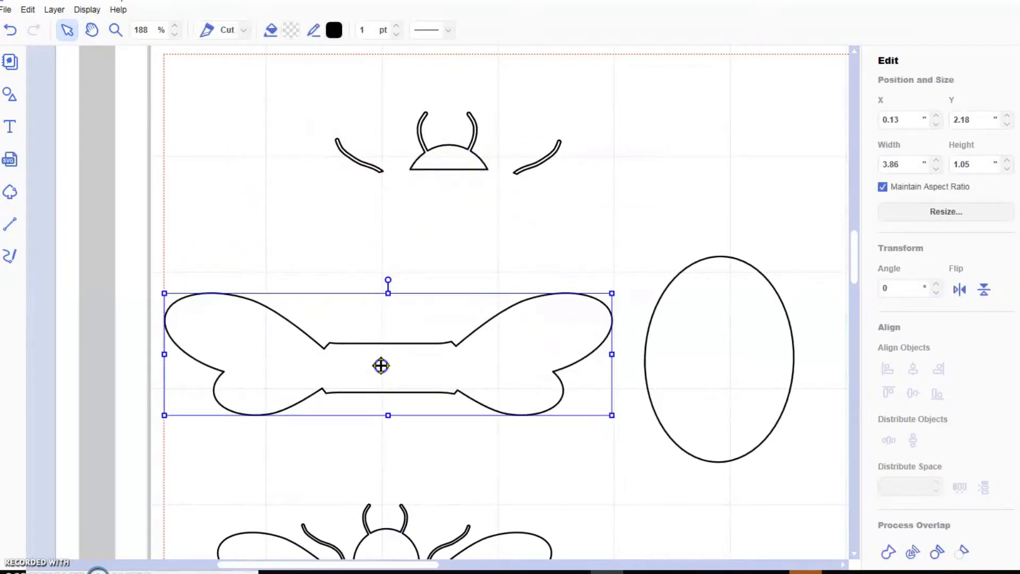
pyautogui.moveTo(333, 165); pyautogui.dragTo(574, 159)
pyautogui.press('Delete')
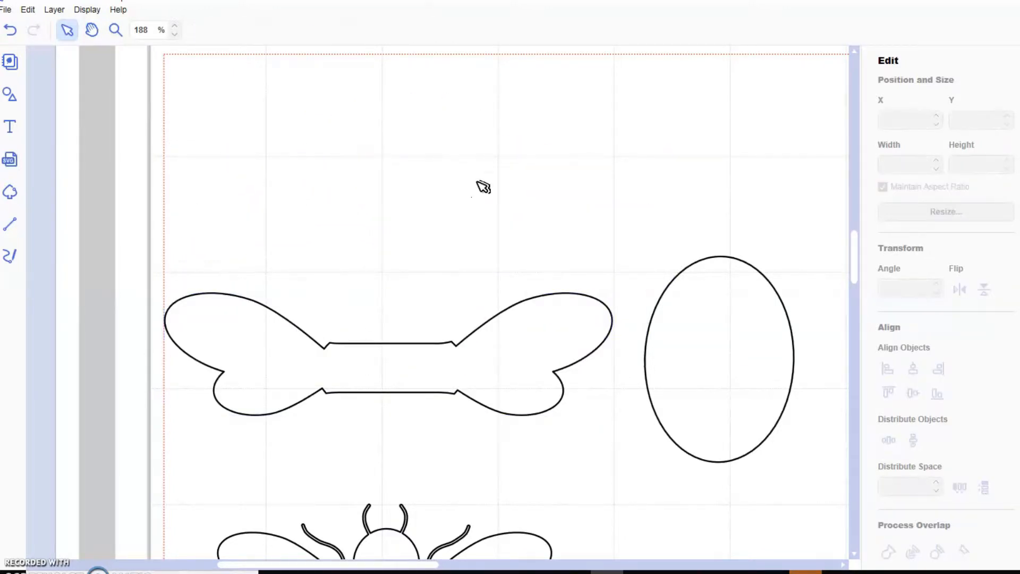
pyautogui.moveTo(414, 372); pyautogui.dragTo(409, 186)
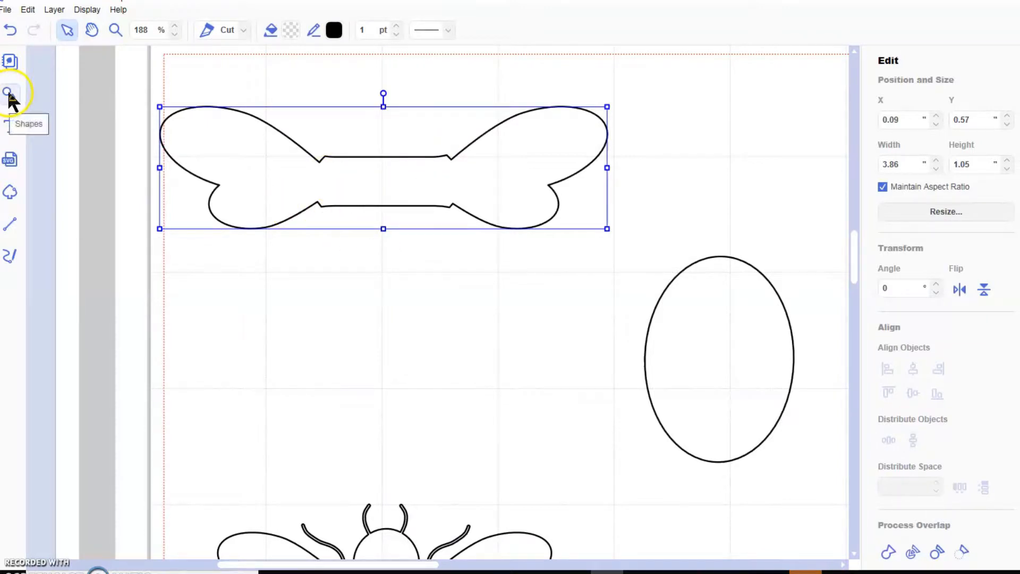
# - Duplicate the oval and place the copy over the middle of the wing section
pyautogui.click(679, 330)
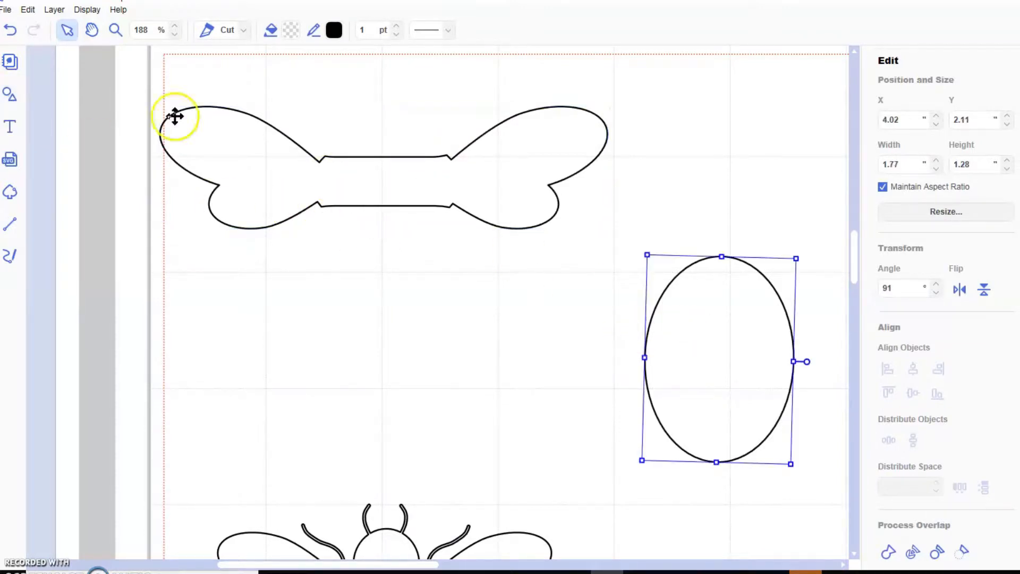
pyautogui.click(53, 10)
pyautogui.click(59, 22)
pyautogui.moveTo(766, 378); pyautogui.dragTo(388, 171)
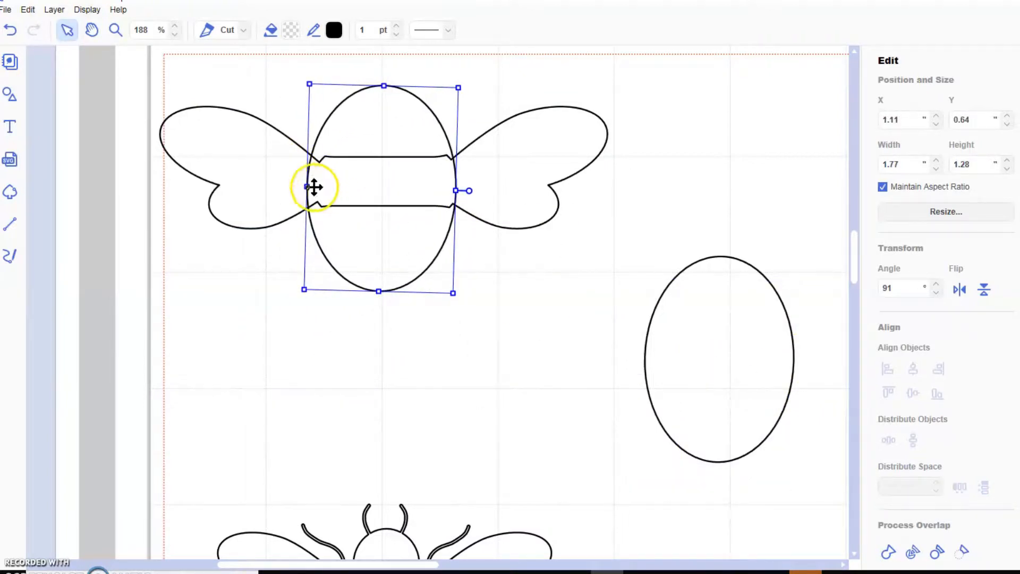
# - Narrow the oval copy to about 1.07 in across and center it between the two wings
pyautogui.moveTo(308, 186); pyautogui.dragTo(318, 186)
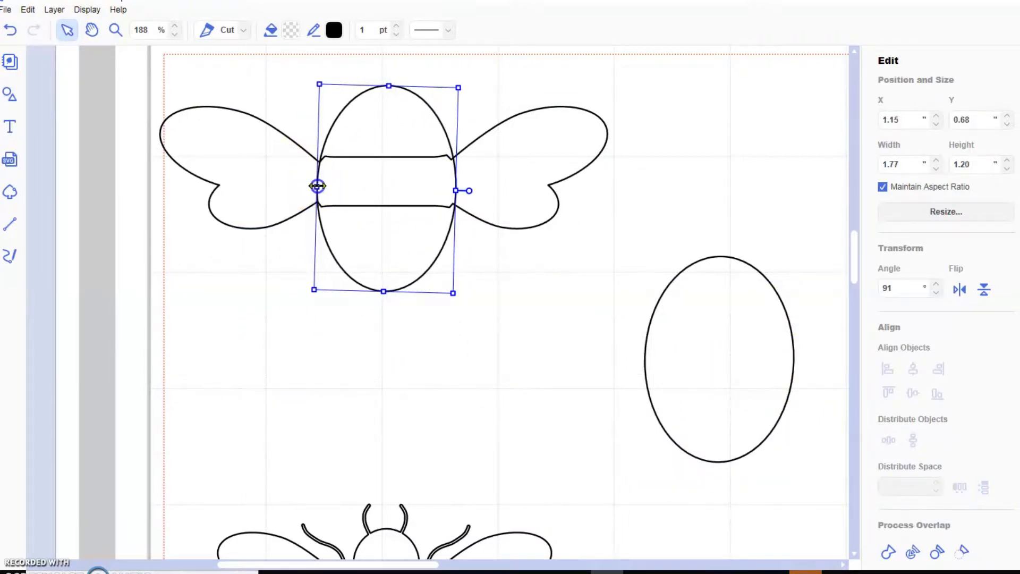
pyautogui.click(455, 189)
pyautogui.moveTo(456, 189); pyautogui.dragTo(442, 190)
pyautogui.click(319, 185)
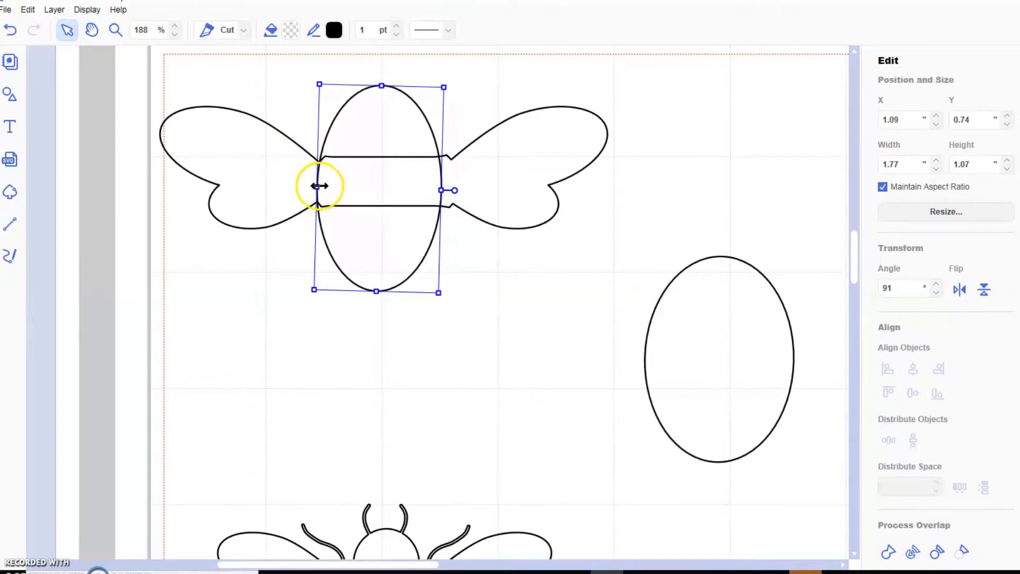
pyautogui.moveTo(320, 186); pyautogui.dragTo(327, 186)
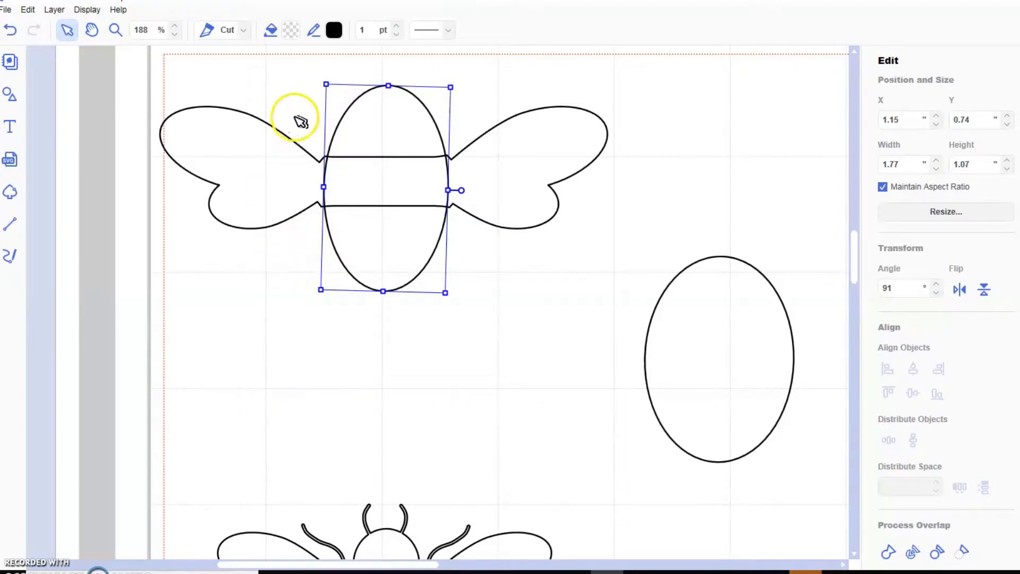
# - Subtract the oval from the wing section to cut out its middle, and shift the remaining wings slightly down
pyautogui.moveTo(294, 108); pyautogui.dragTo(414, 207)
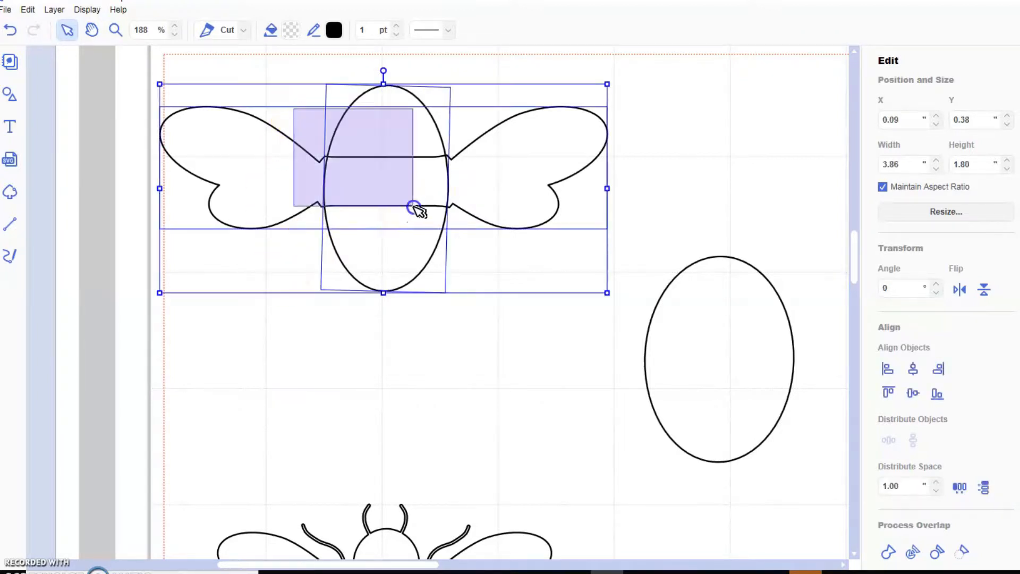
pyautogui.click(962, 551)
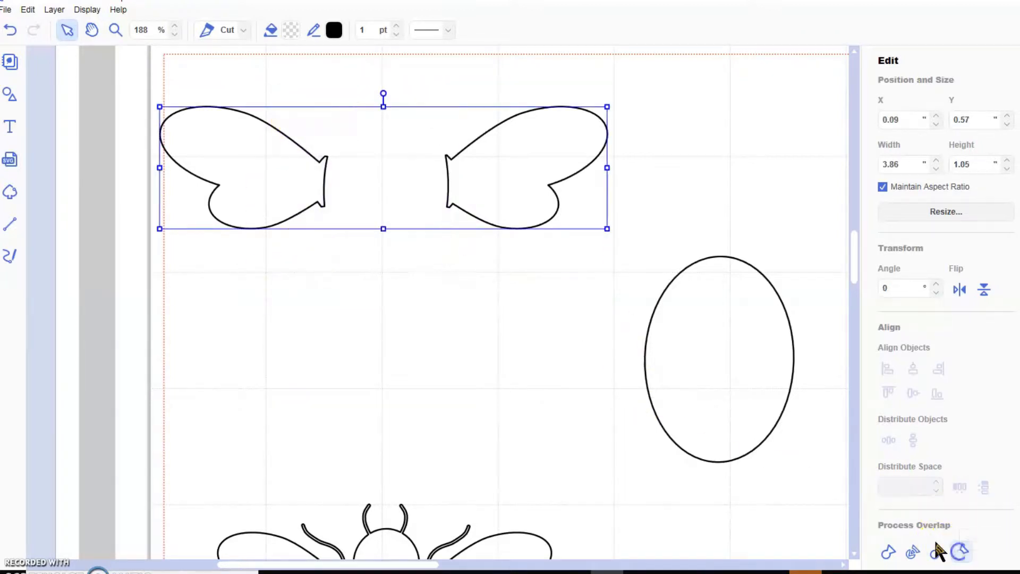
pyautogui.click(389, 297)
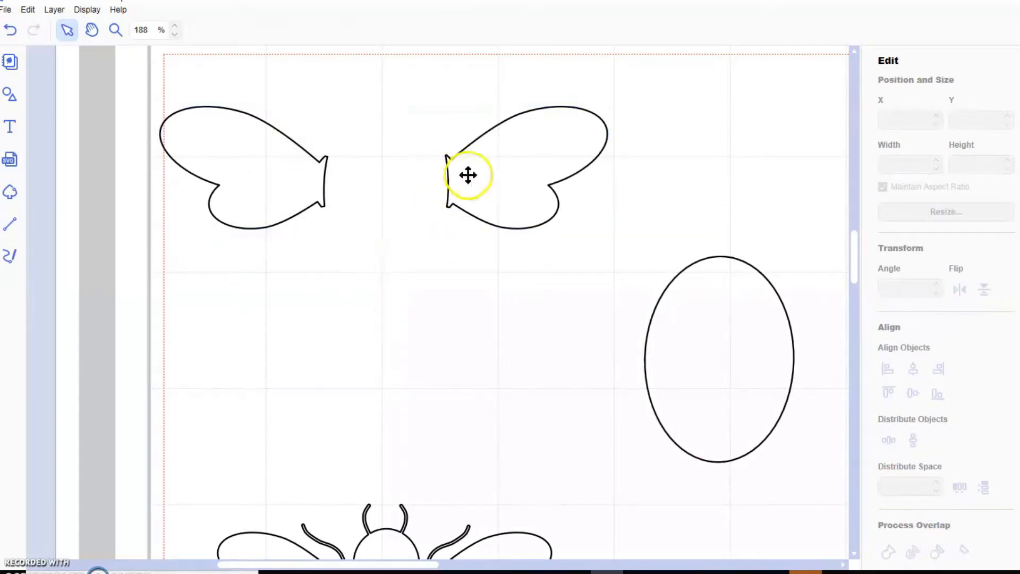
pyautogui.moveTo(467, 175); pyautogui.dragTo(464, 222)
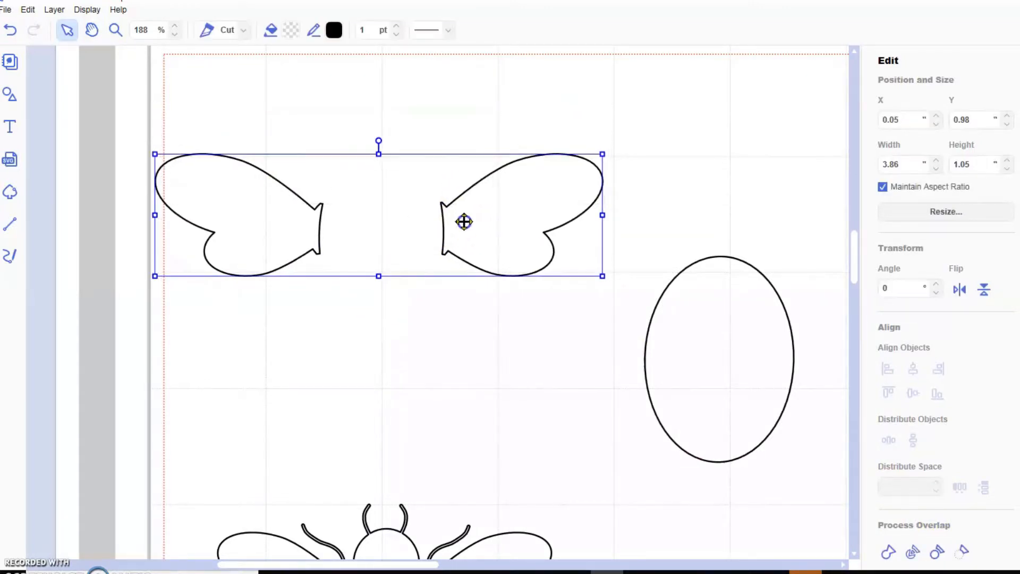
# - Divide the wings into two separate pieces and move them closer together above the next bee
pyautogui.click(914, 555)
pyautogui.click(457, 340)
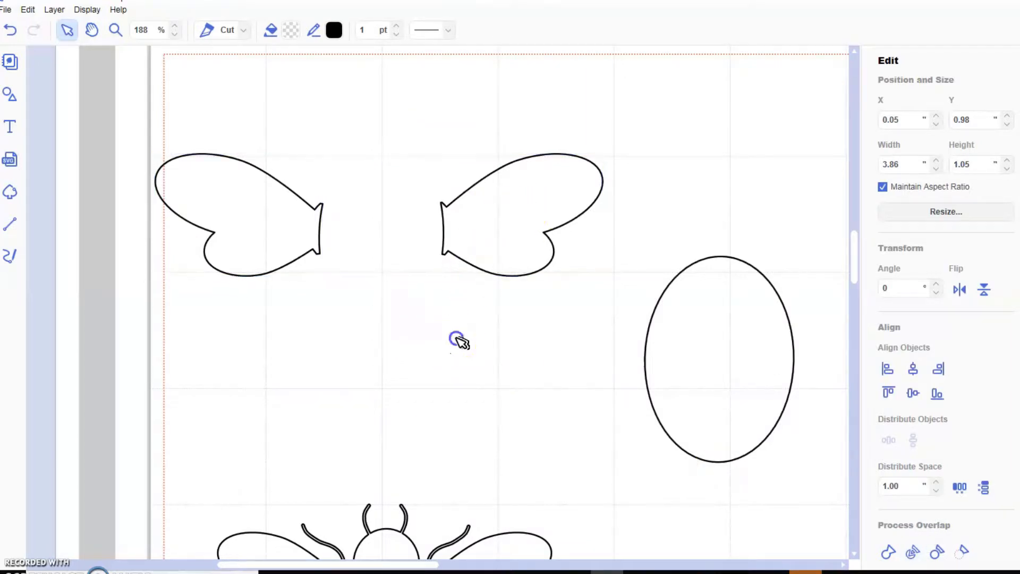
pyautogui.click(508, 252)
pyautogui.moveTo(508, 253); pyautogui.dragTo(505, 358)
pyautogui.moveTo(246, 202); pyautogui.dragTo(308, 342)
pyautogui.moveTo(548, 316); pyautogui.dragTo(536, 364)
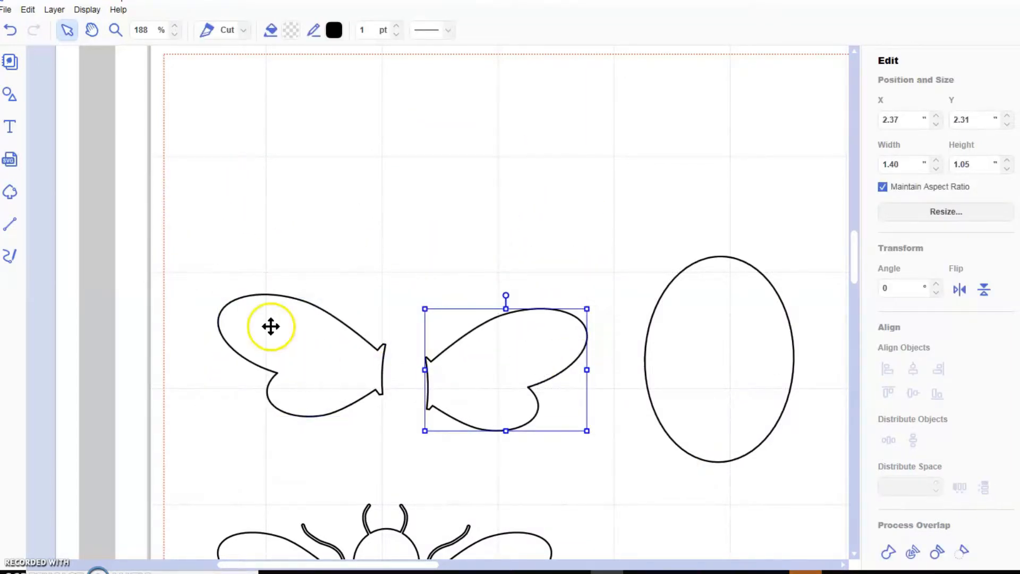
pyautogui.scroll(-6, 422, 258)
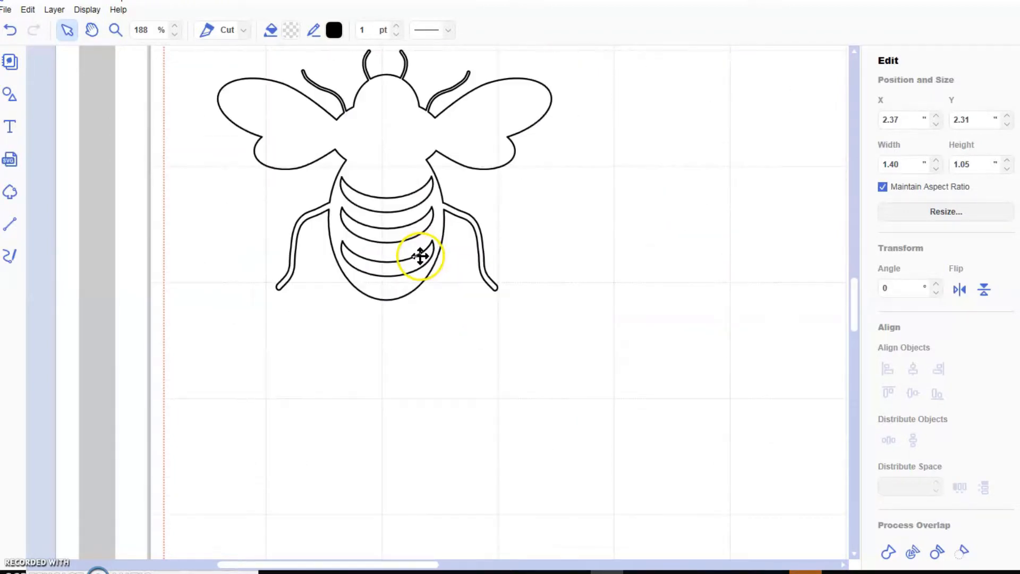
pyautogui.scroll(2, 423, 256)
pyautogui.scroll(2, 426, 253)
pyautogui.scroll(1, 427, 254)
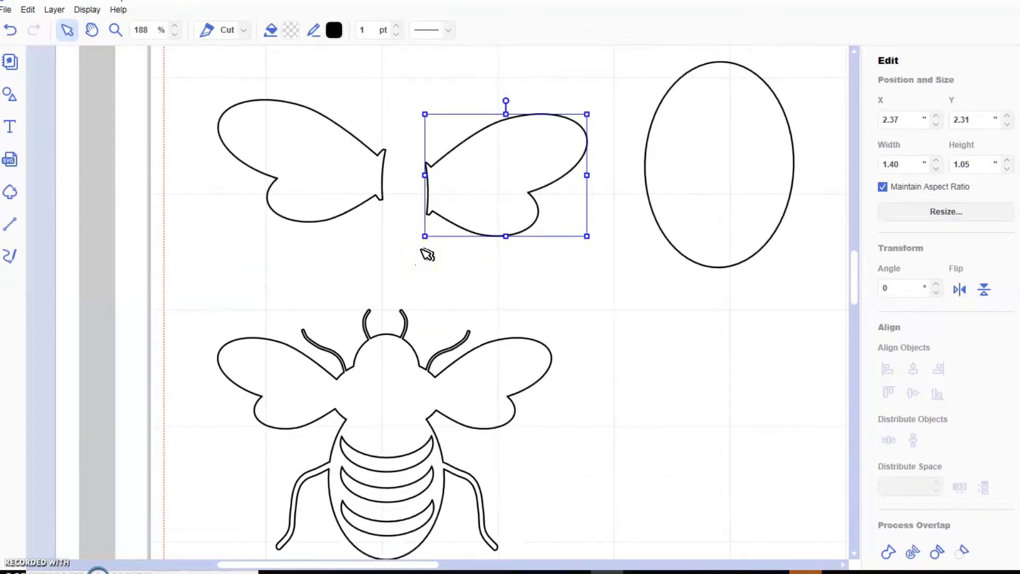
pyautogui.click(87, 9)
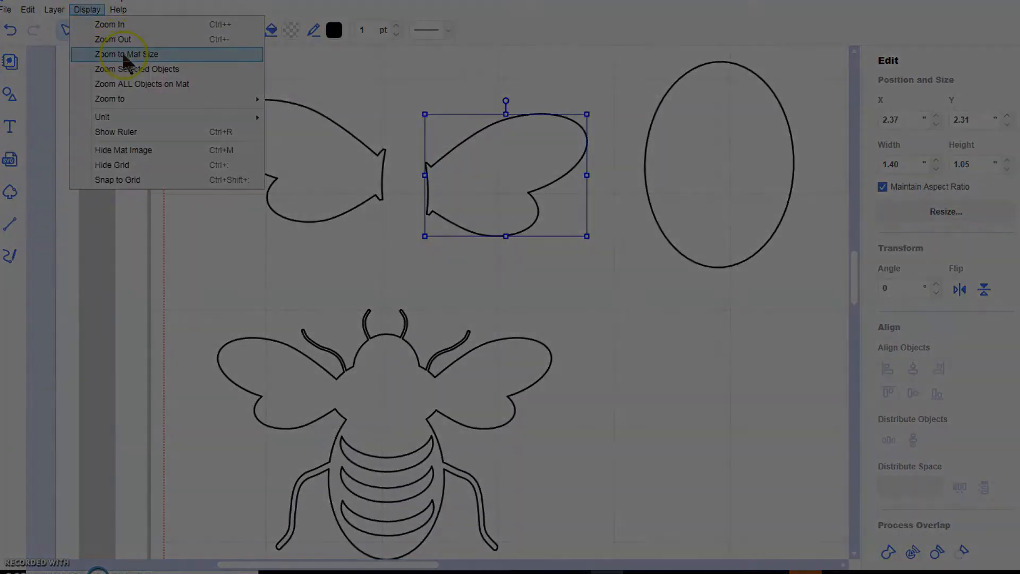
pyautogui.click(126, 54)
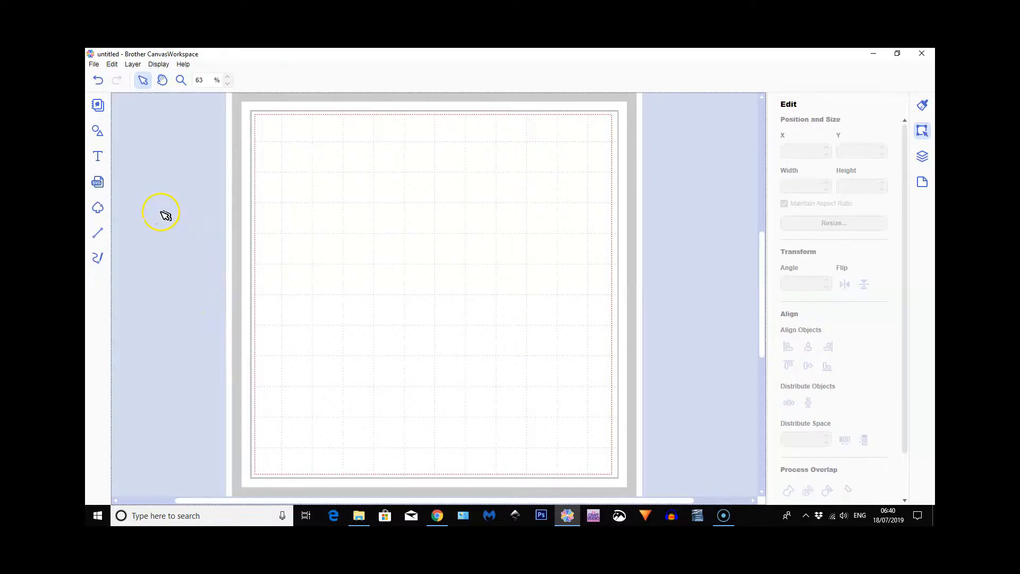
# - Add a regular hexagon to the empty mat and position it at about X 1.00, Y 1.51 in
pyautogui.click(96, 132)
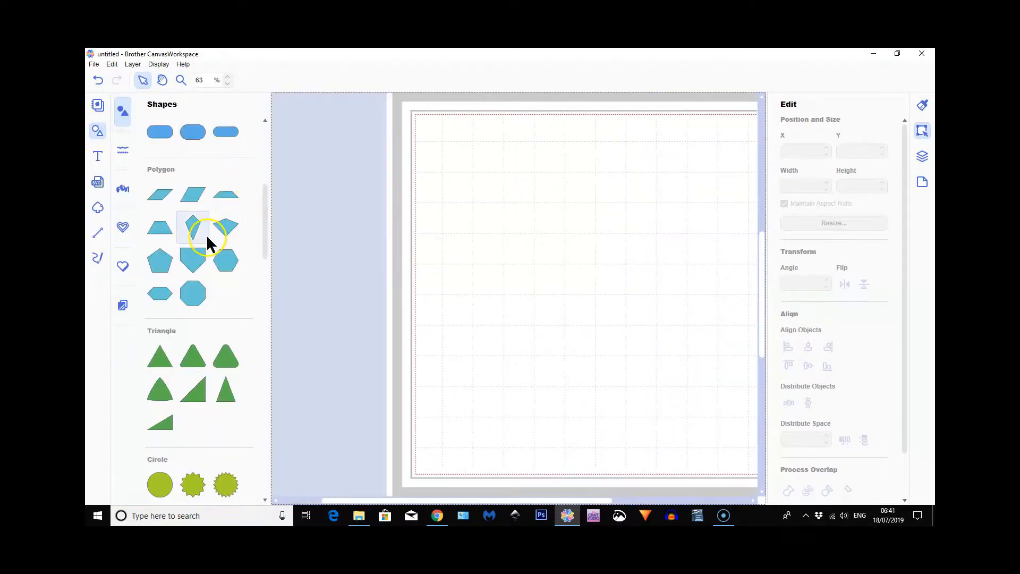
pyautogui.click(227, 261)
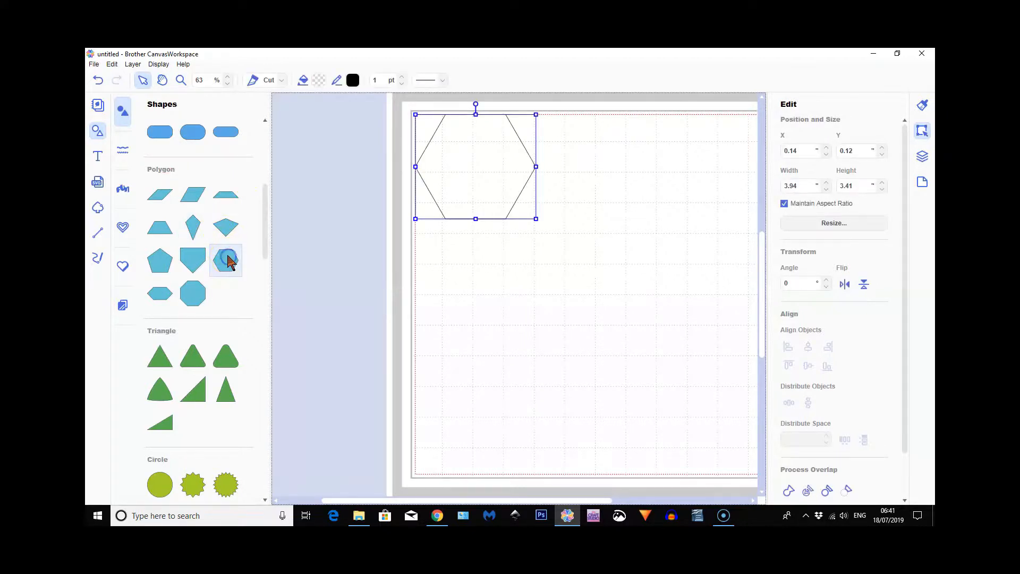
pyautogui.click(97, 131)
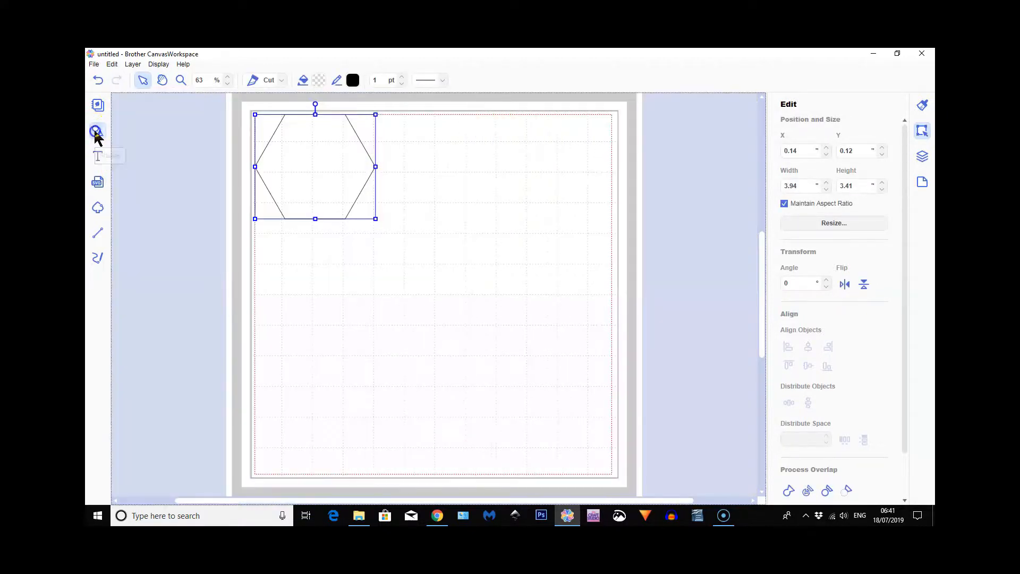
pyautogui.moveTo(287, 173); pyautogui.dragTo(313, 216)
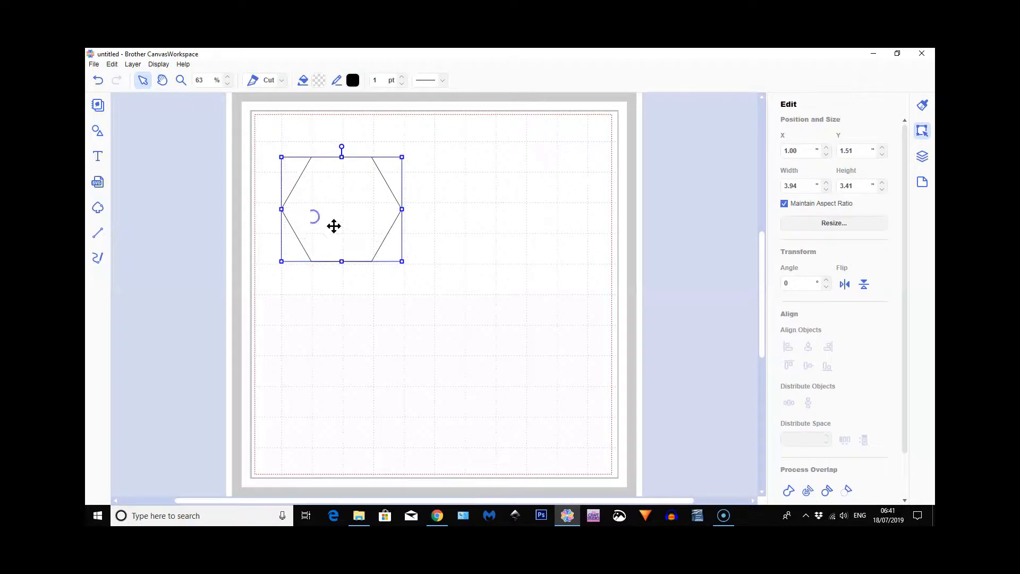
# - Create an outward offset line around the hexagon with 0.28 in spacing and round corners, leaving the original line as is
pyautogui.scroll(-1, 827, 428)
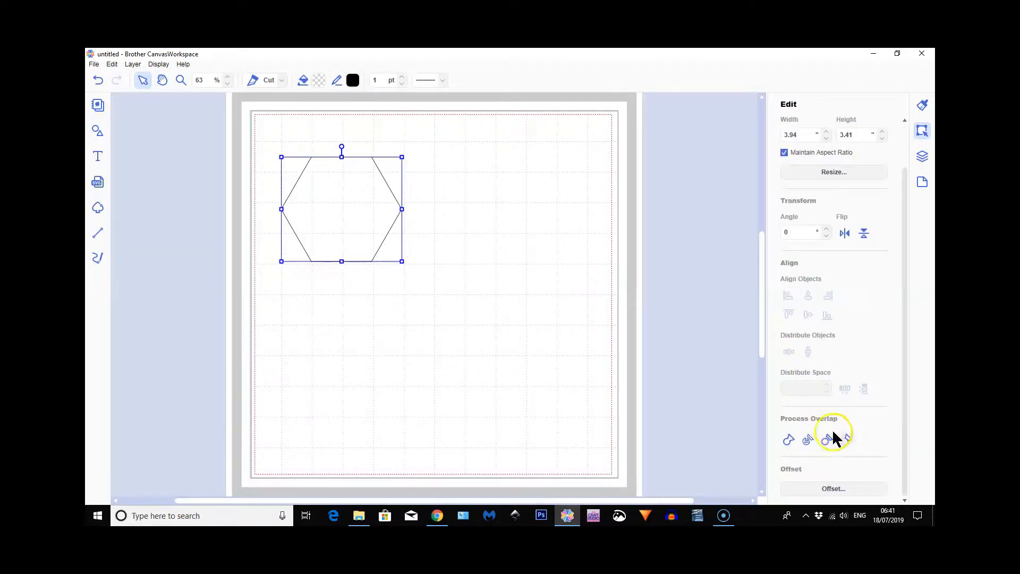
pyautogui.click(834, 489)
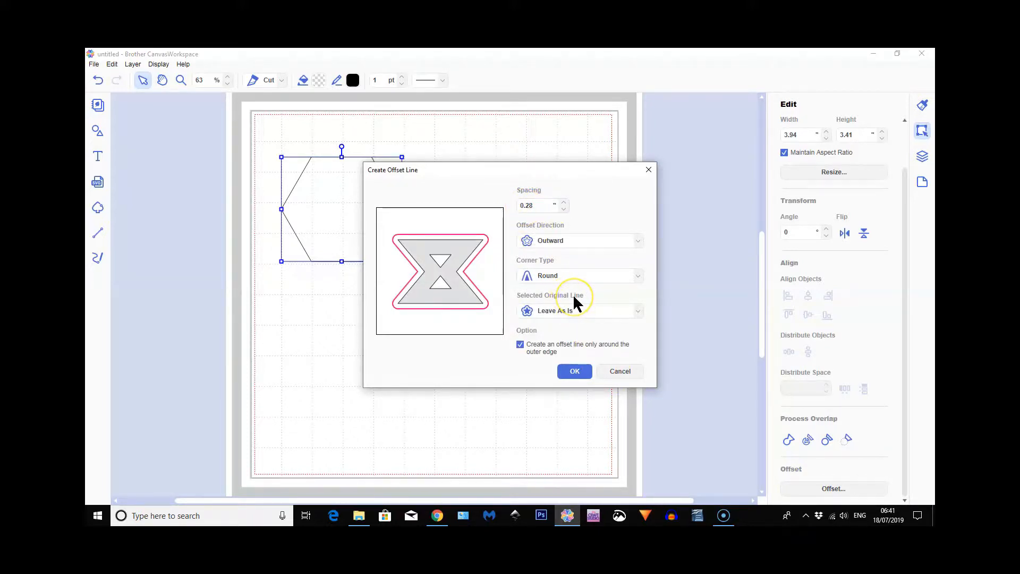
pyautogui.click(576, 373)
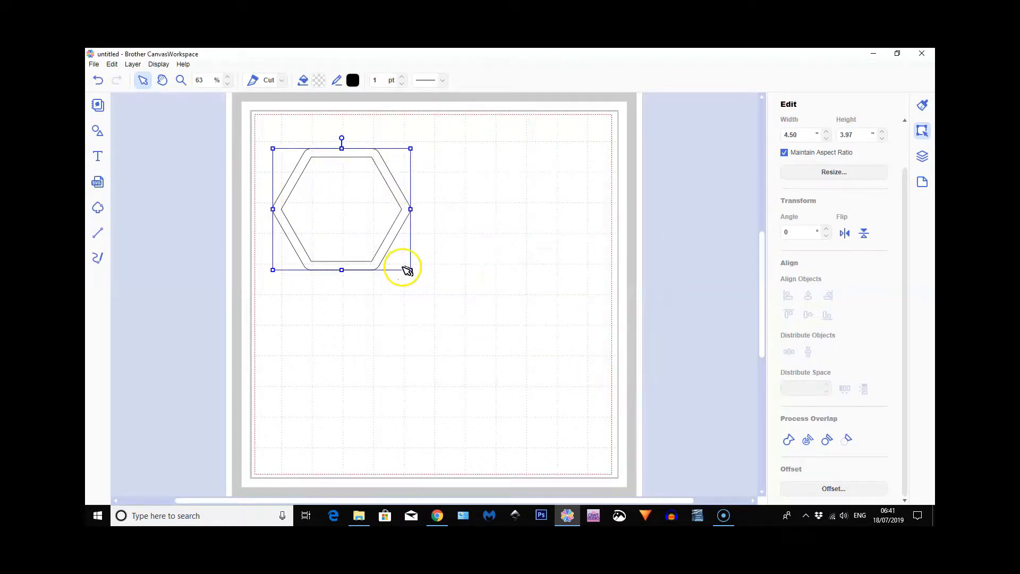
# - Send the outer offset hexagon to the back, behind the inner hexagon
pyautogui.moveTo(246, 155); pyautogui.dragTo(350, 212)
pyautogui.click(344, 182)
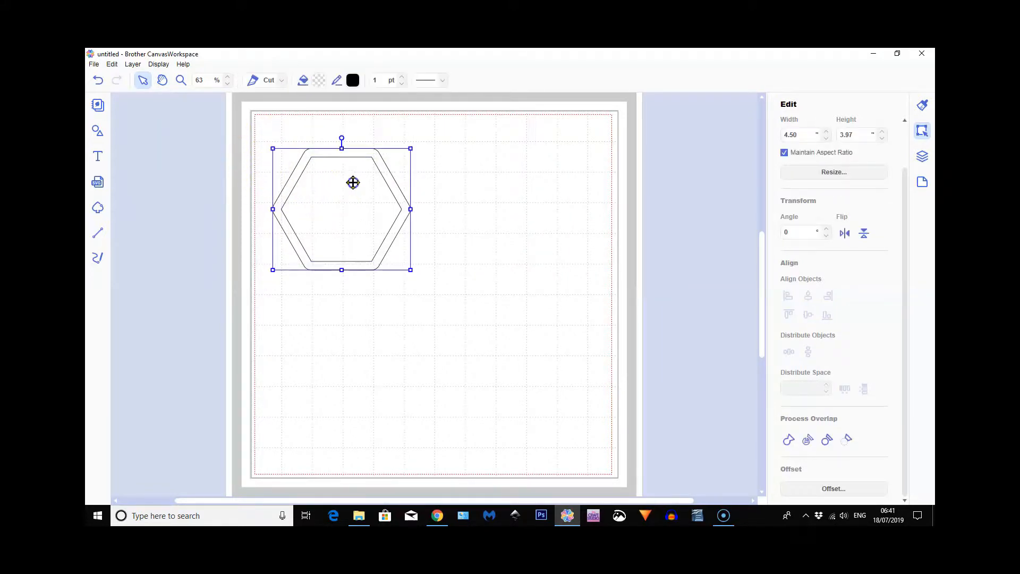
pyautogui.rightClick(357, 183)
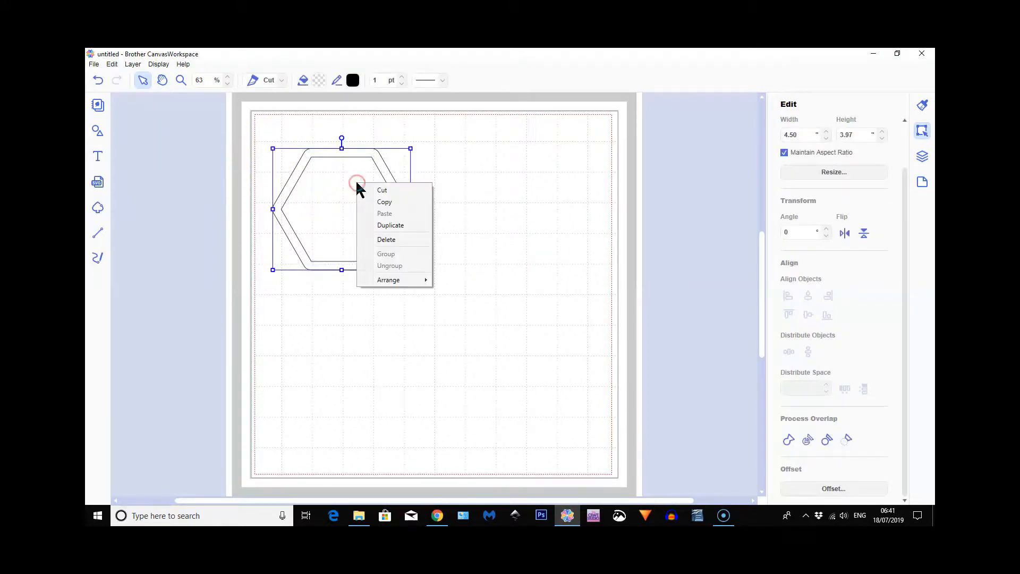
pyautogui.click(400, 281)
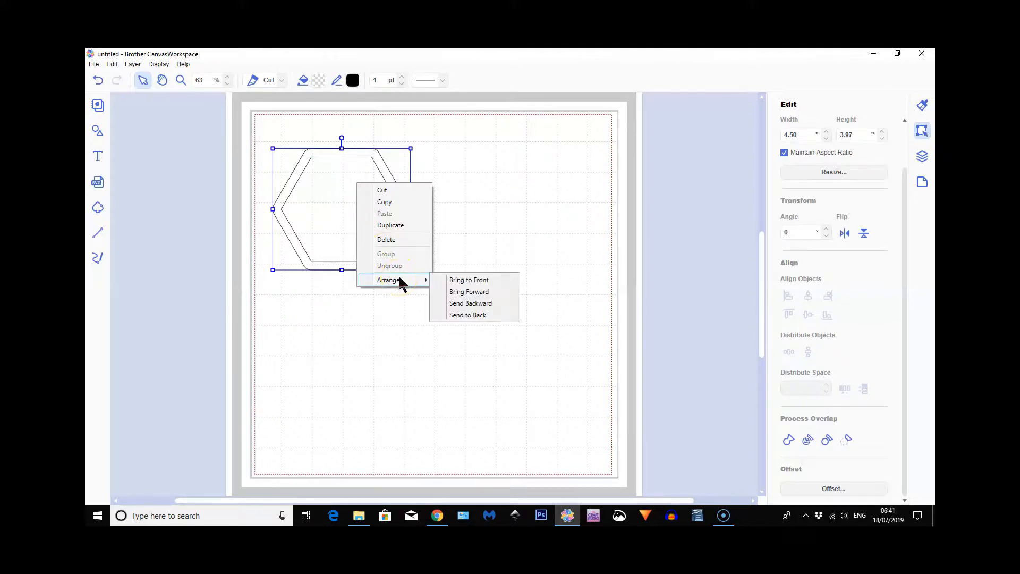
pyautogui.click(472, 316)
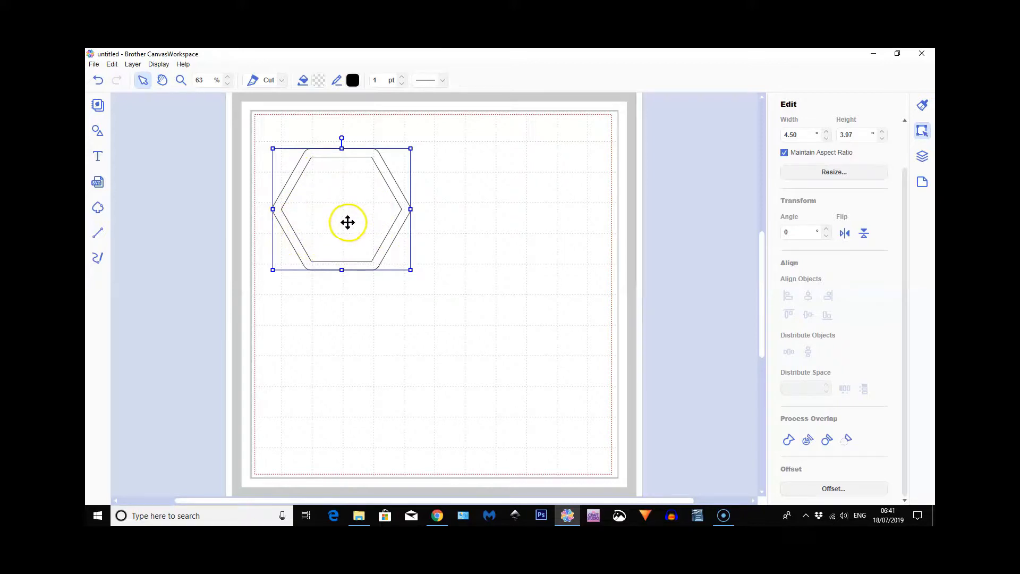
# - Remove the overlap between the two hexagons and delete the loose inner hexagon to leave a hollow frame
pyautogui.moveTo(267, 119); pyautogui.dragTo(355, 229)
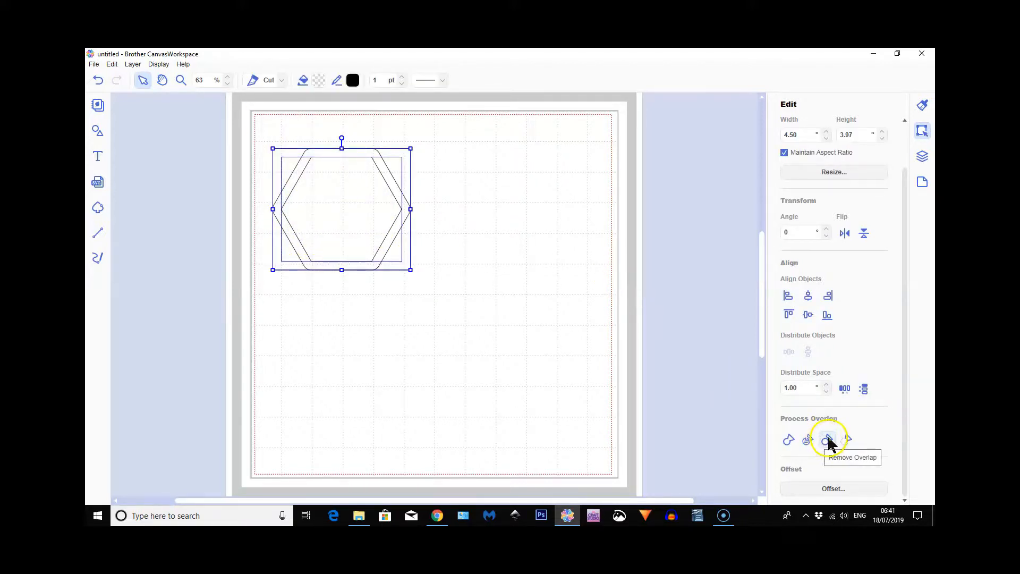
pyautogui.click(431, 366)
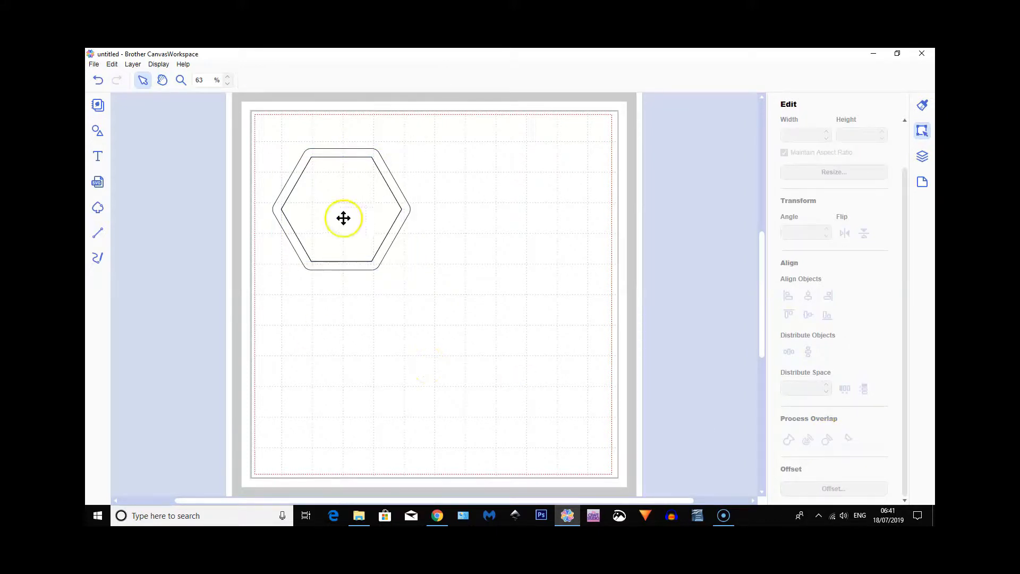
pyautogui.moveTo(343, 218); pyautogui.dragTo(632, 353)
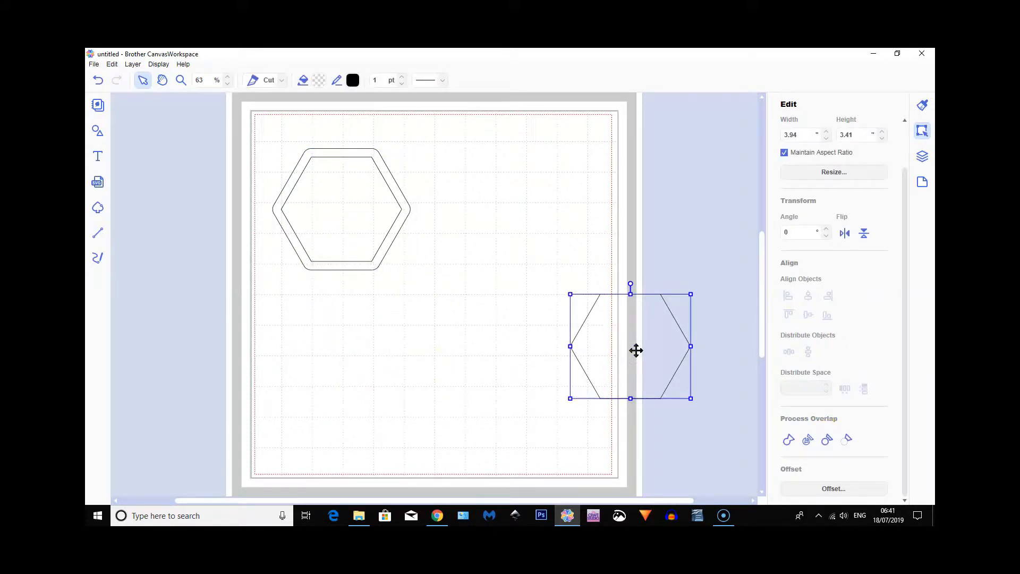
pyautogui.press('Delete')
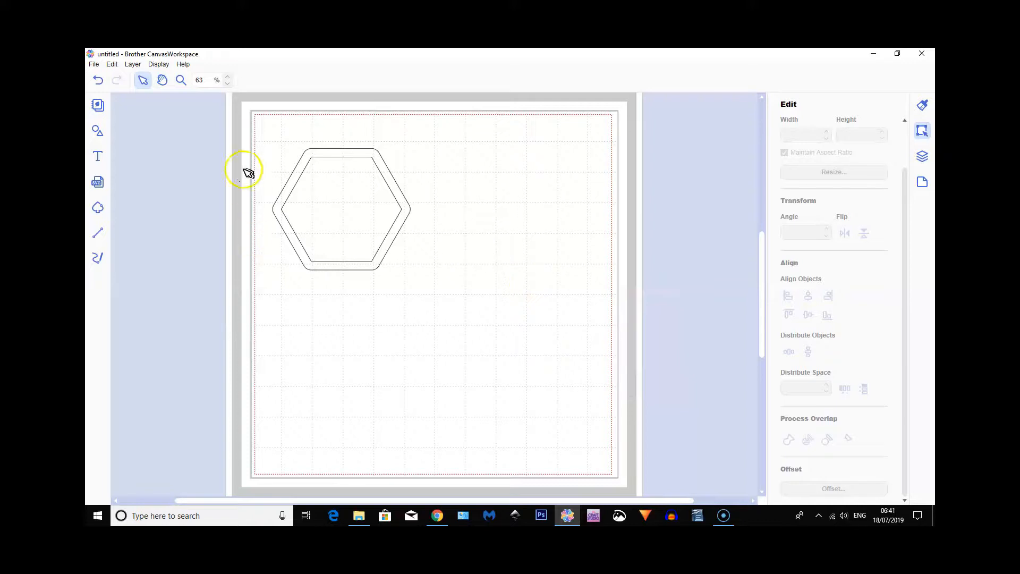
# - Scale the hollow hexagon frame down proportionally to about 1.61 by 1.42 in
pyautogui.click(309, 157)
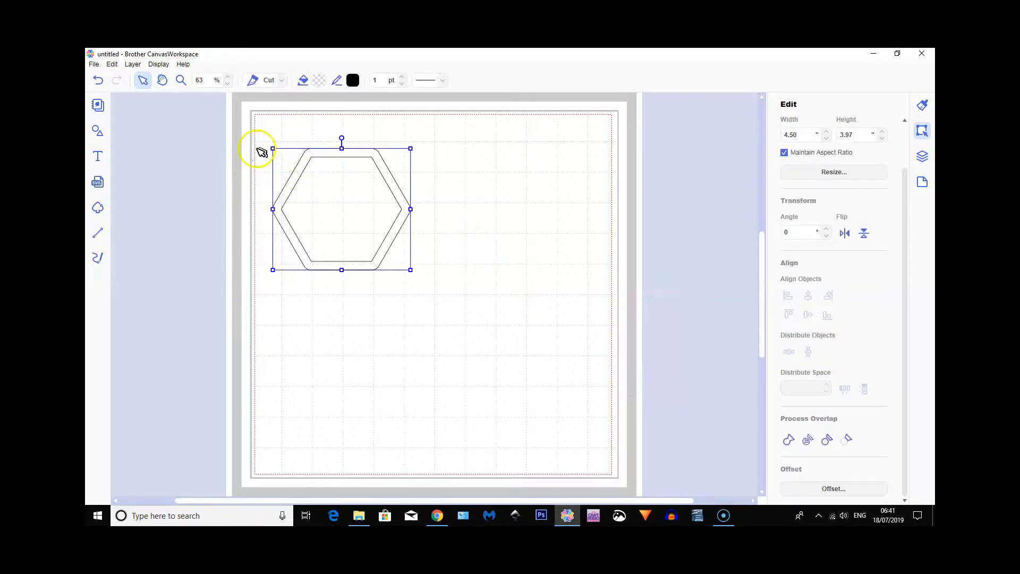
pyautogui.moveTo(272, 148); pyautogui.dragTo(374, 219)
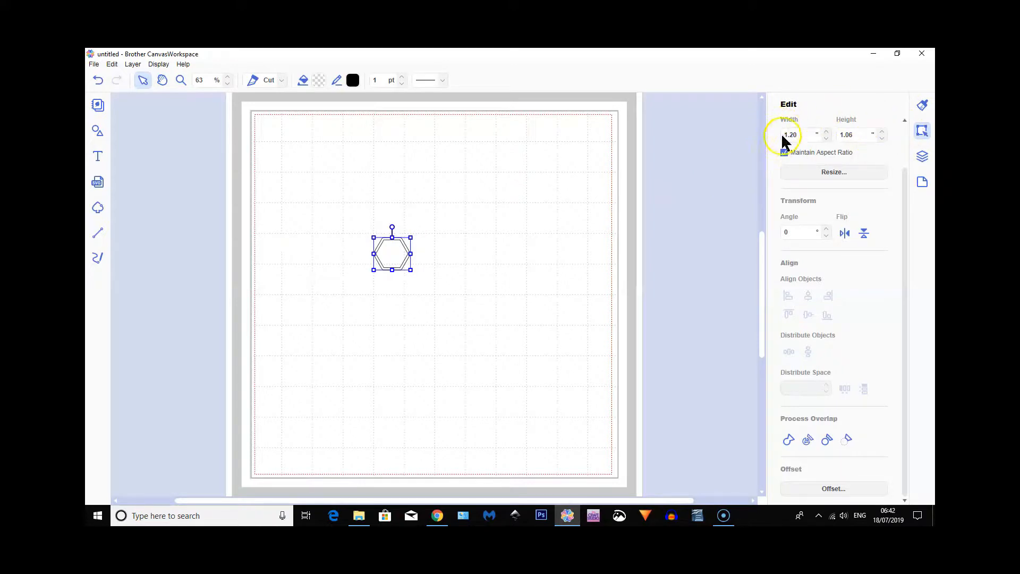
pyautogui.scroll(1, 810, 140)
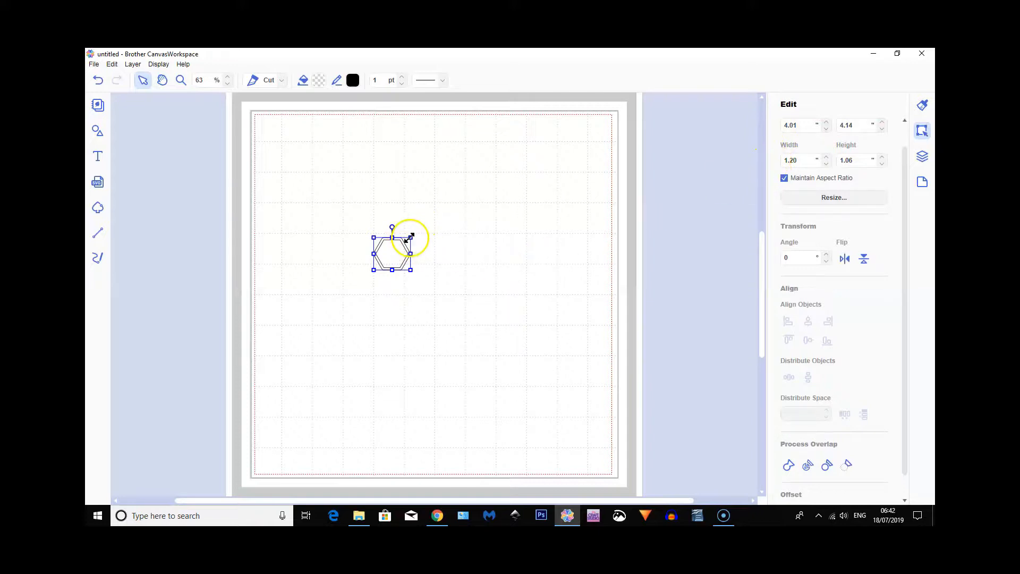
pyautogui.moveTo(410, 237); pyautogui.dragTo(420, 230)
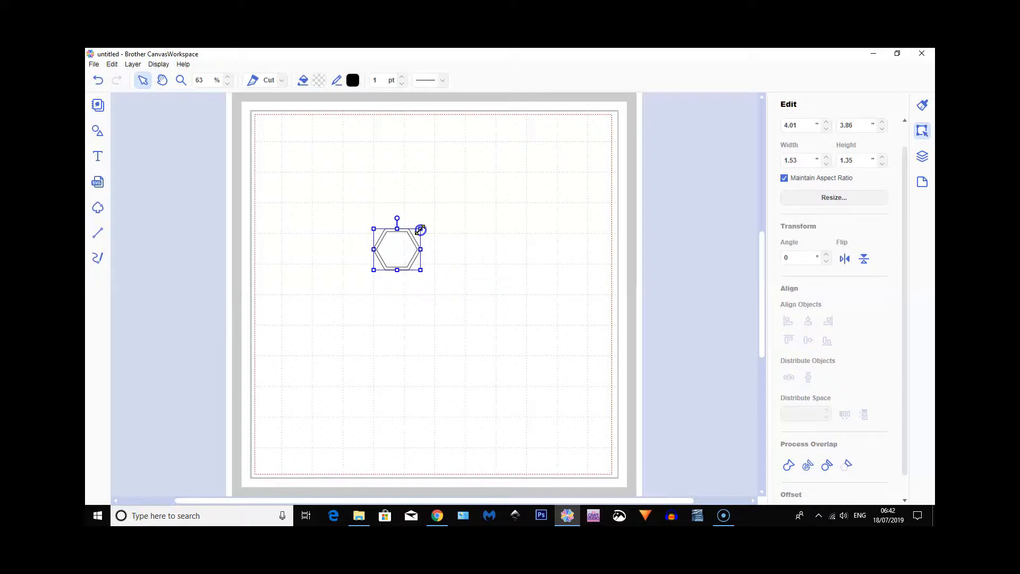
# - Rotate the hexagon frame to 90° and move it near the mat's upper-left corner, at about X 1.18, Y 1.05 in
pyautogui.moveTo(420, 230); pyautogui.dragTo(432, 248)
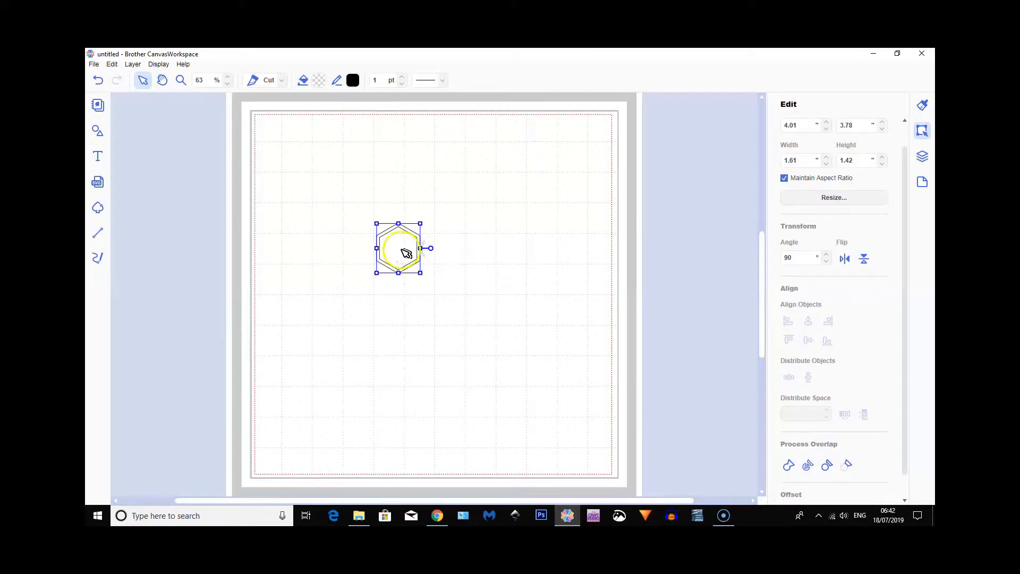
pyautogui.moveTo(405, 230); pyautogui.dragTo(319, 147)
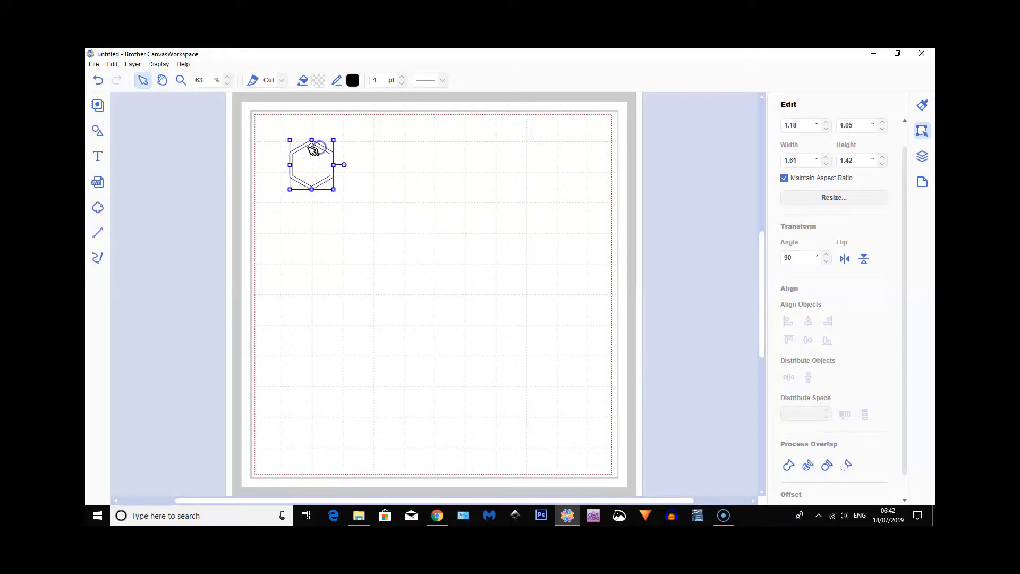
# - Duplicate the hexagon frame twice and place the copies side by side in a row, at about X 2.51 and X 3.83 in
pyautogui.click(133, 64)
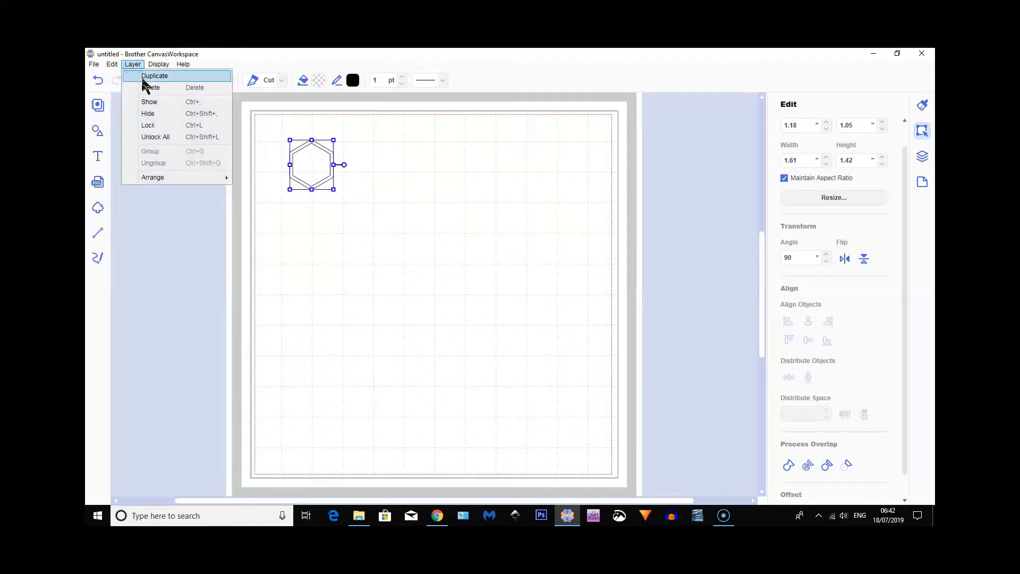
pyautogui.click(144, 80)
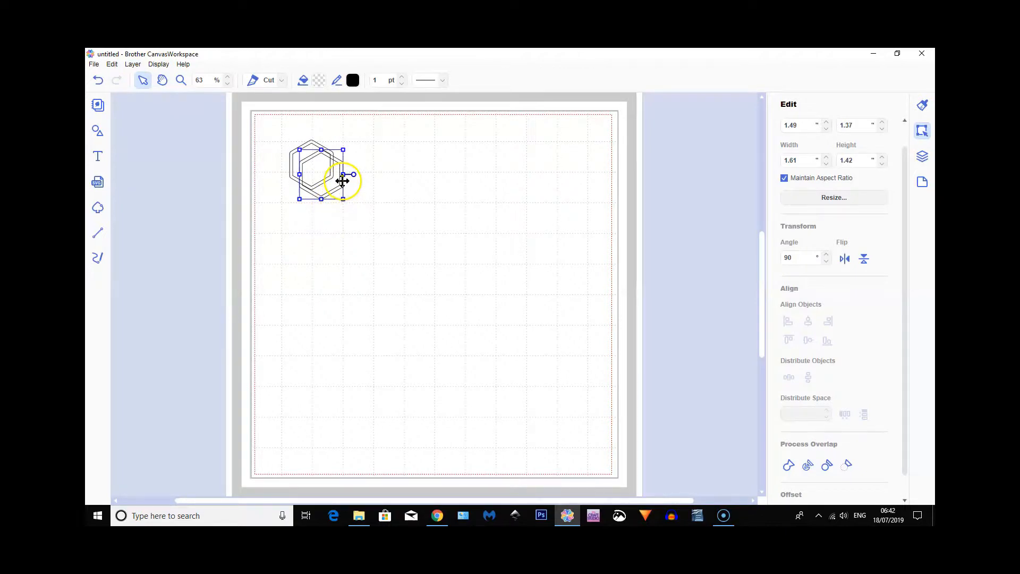
pyautogui.moveTo(343, 181); pyautogui.dragTo(374, 170)
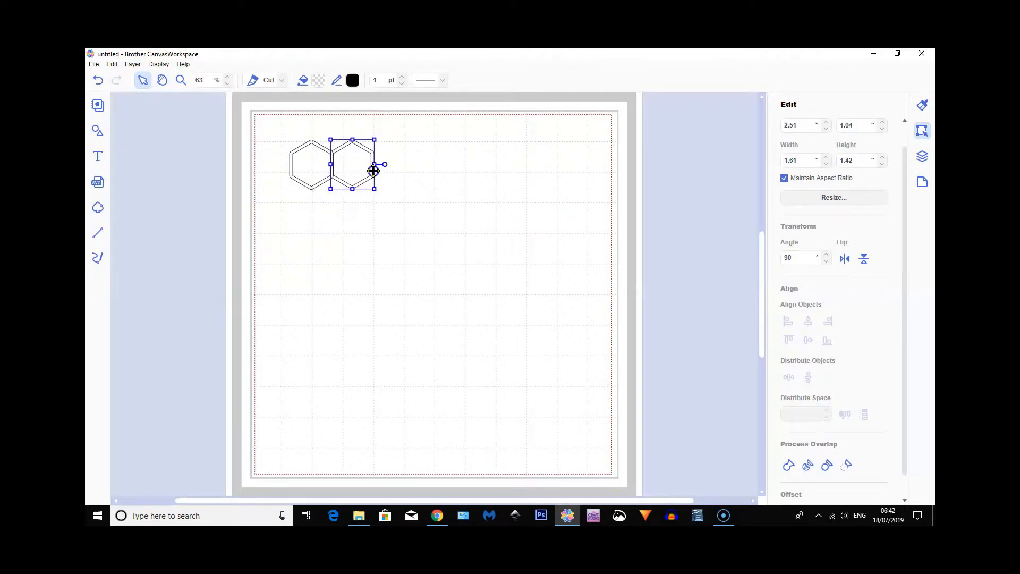
pyautogui.click(133, 64)
pyautogui.click(143, 79)
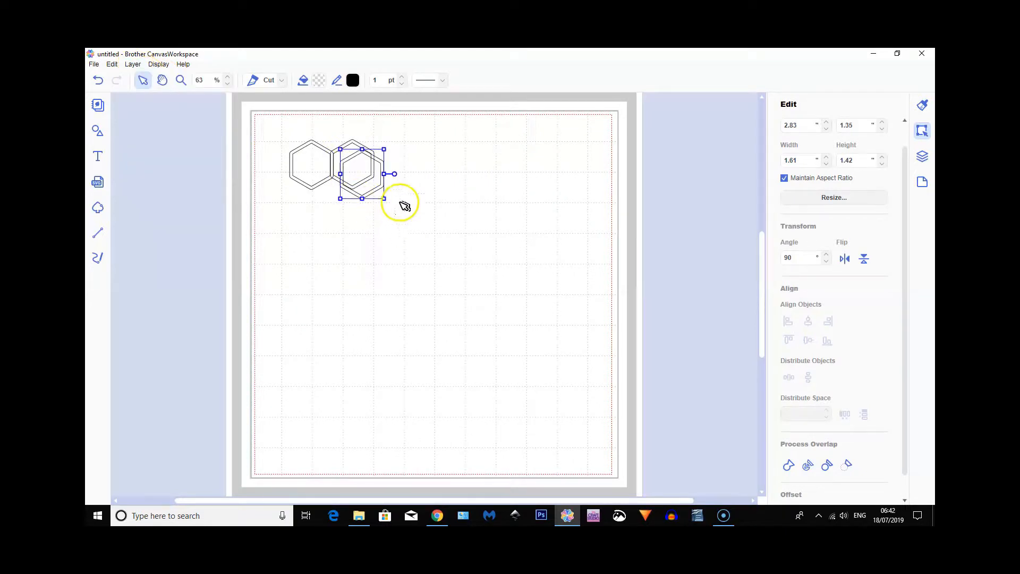
pyautogui.moveTo(383, 181); pyautogui.dragTo(413, 172)
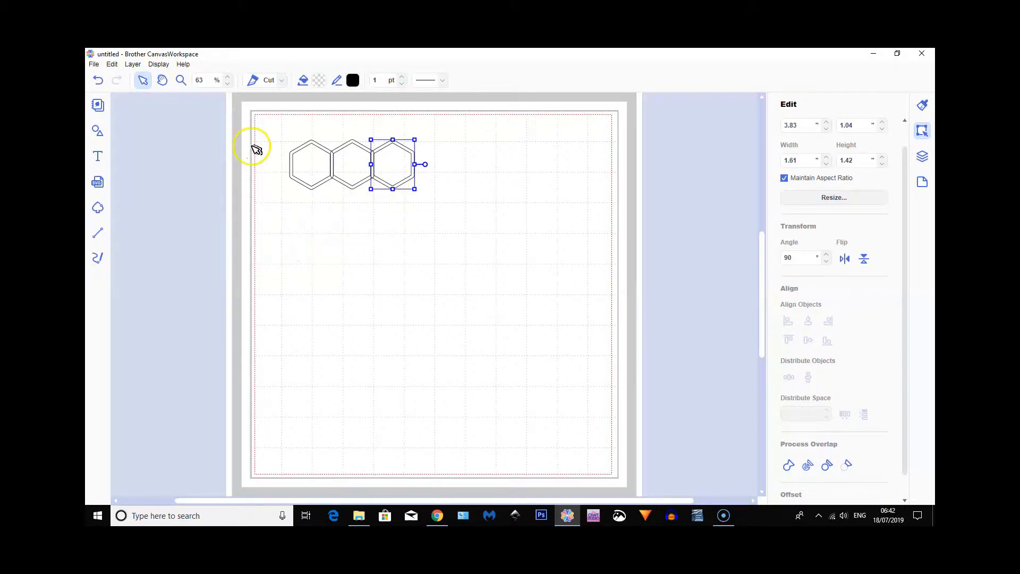
# - Select all three hexagon frames in the row and align their bottom edges
pyautogui.click(181, 79)
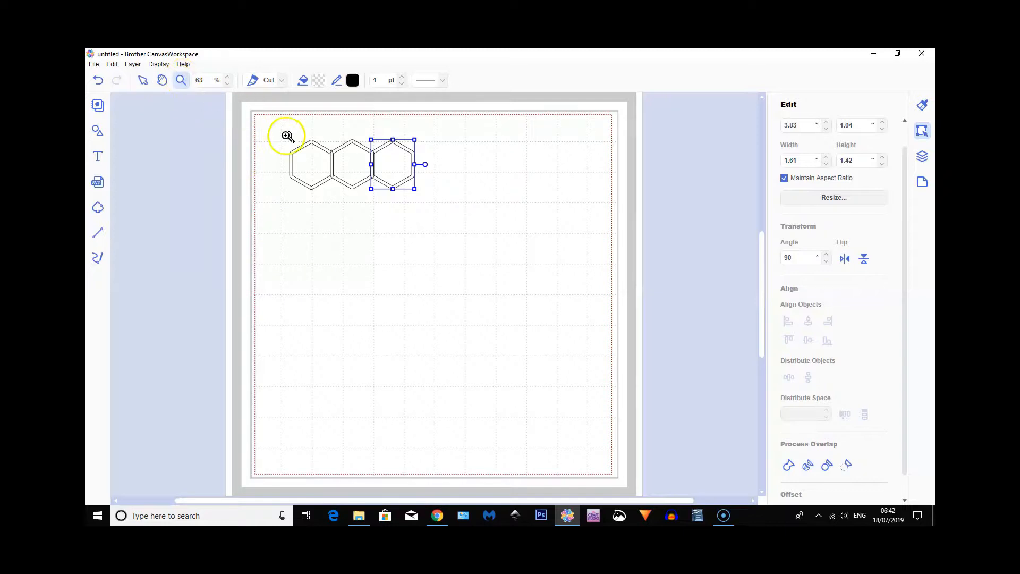
pyautogui.moveTo(301, 132); pyautogui.dragTo(399, 197)
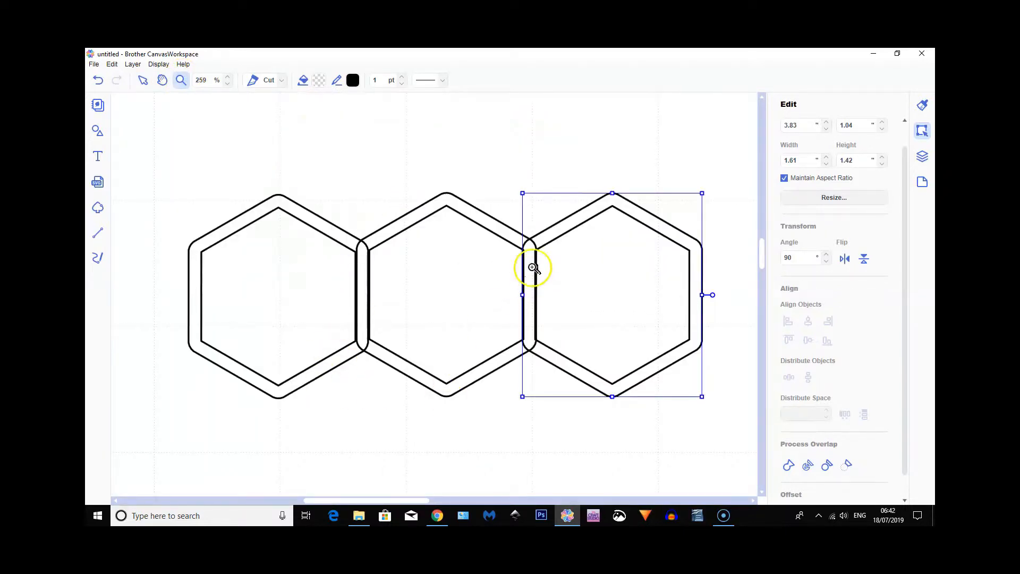
pyautogui.click(143, 80)
pyautogui.moveTo(198, 174)
pyautogui.mouseDown()
pyautogui.moveTo(350, 233)
pyautogui.moveTo(654, 321)
pyautogui.mouseUp()
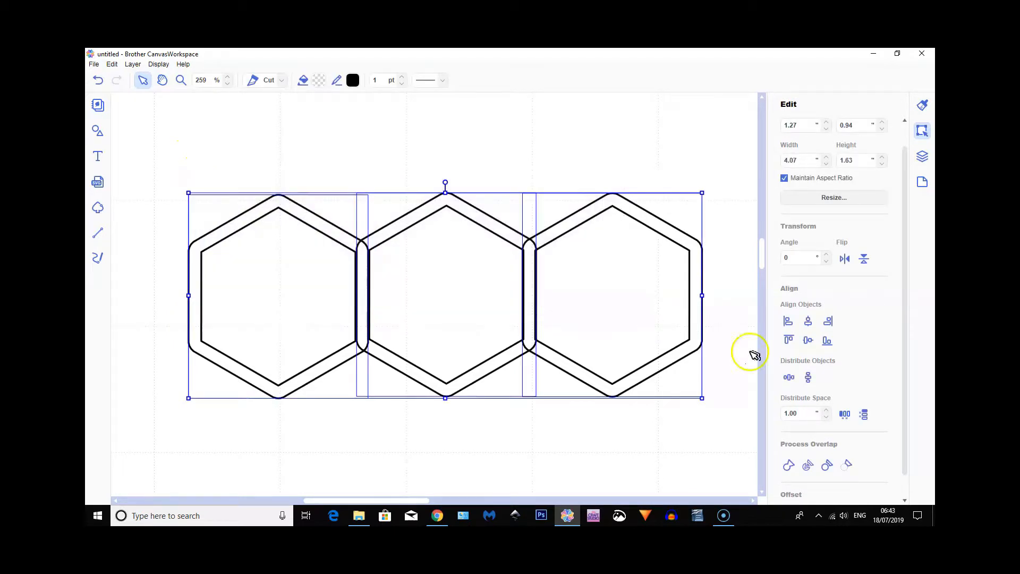
pyautogui.click(827, 341)
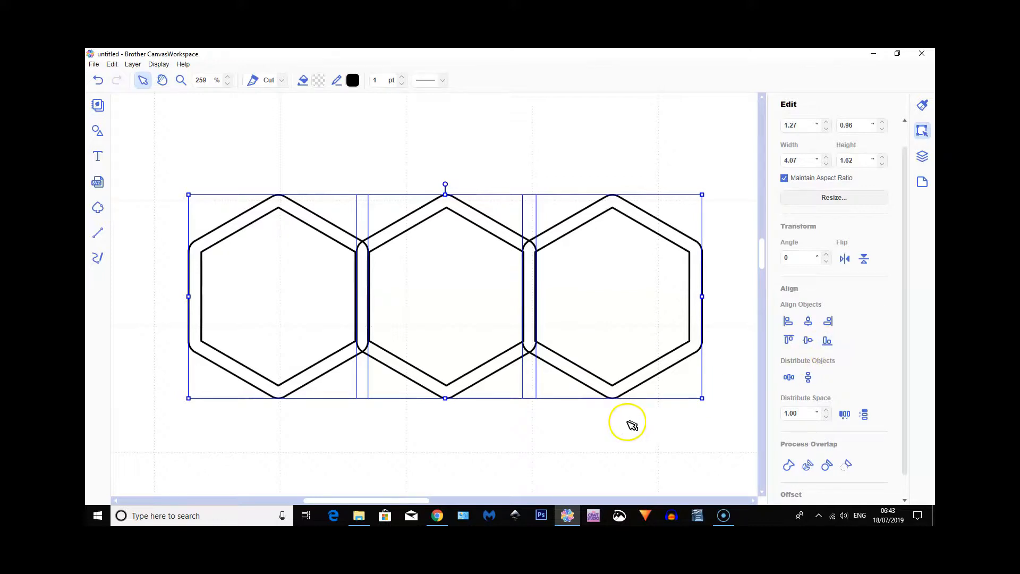
pyautogui.click(453, 432)
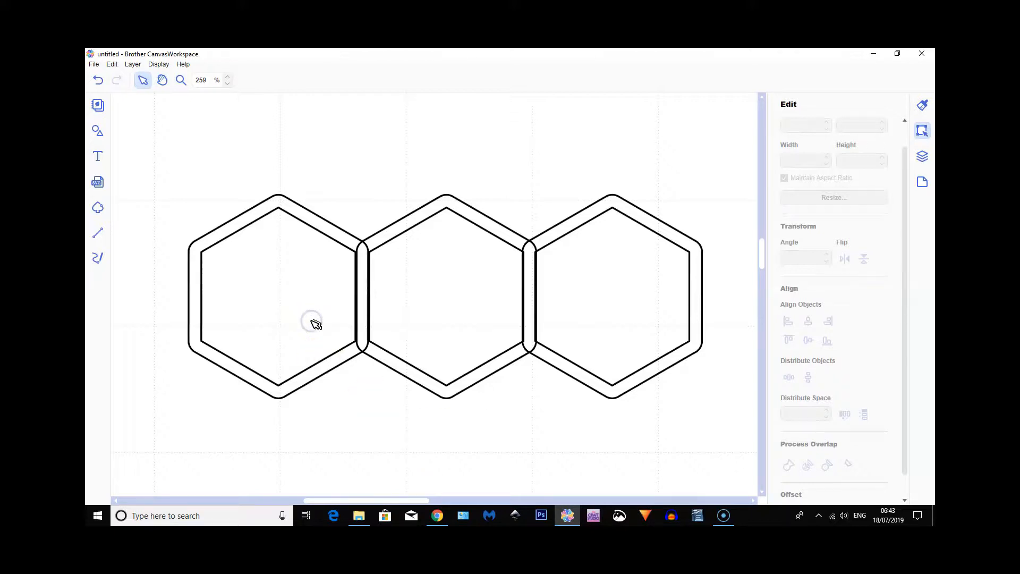
# - Nudge the first hexagon to X 1.19 in and the third to X 3.84 in so their shared walls overlap exactly
pyautogui.click(315, 218)
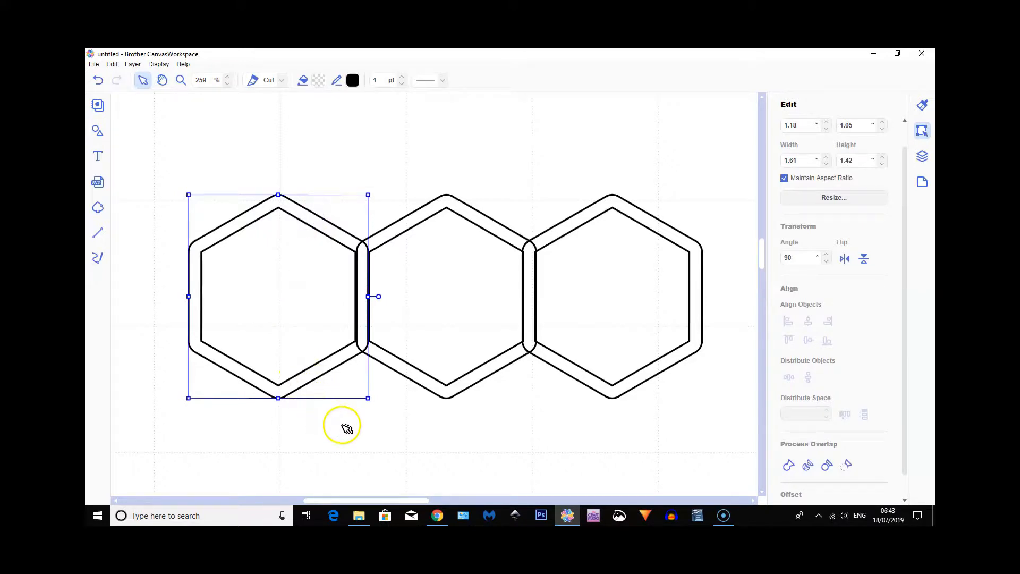
pyautogui.press('Left')
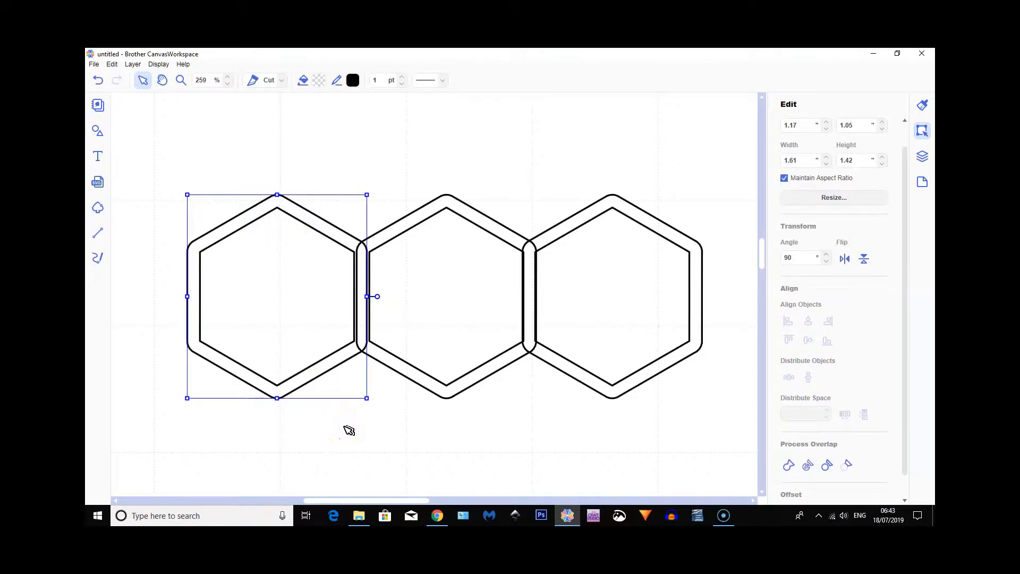
pyautogui.press('Right')
pyautogui.press('Right')
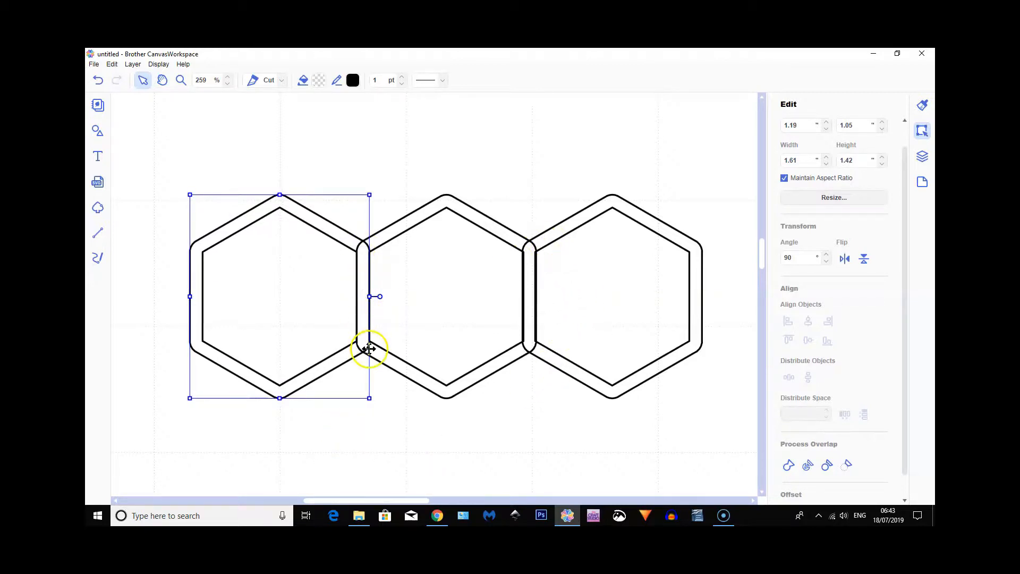
pyautogui.click(561, 227)
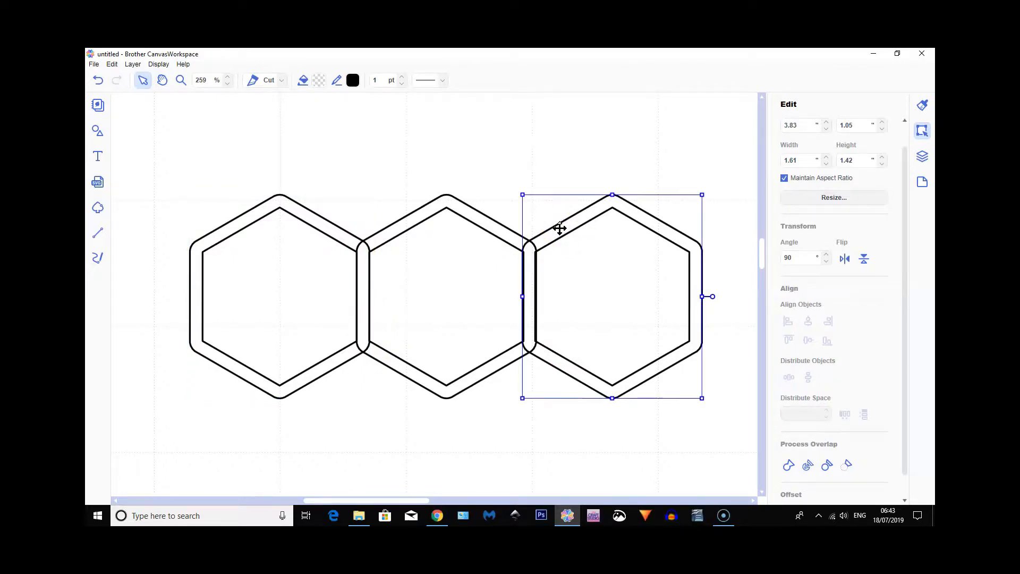
pyautogui.press('Left')
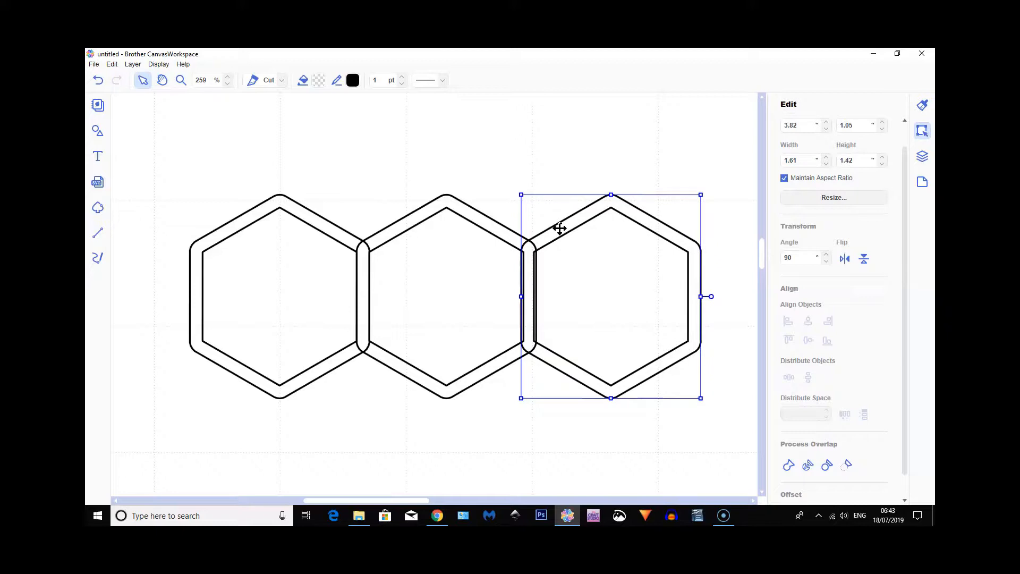
pyautogui.press('Right')
pyautogui.press('Right')
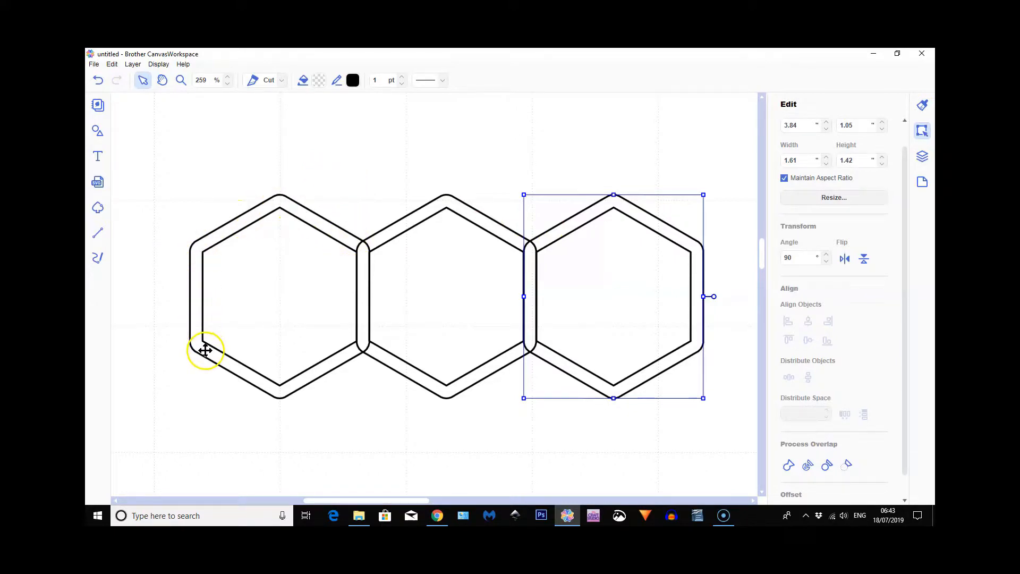
pyautogui.click(212, 406)
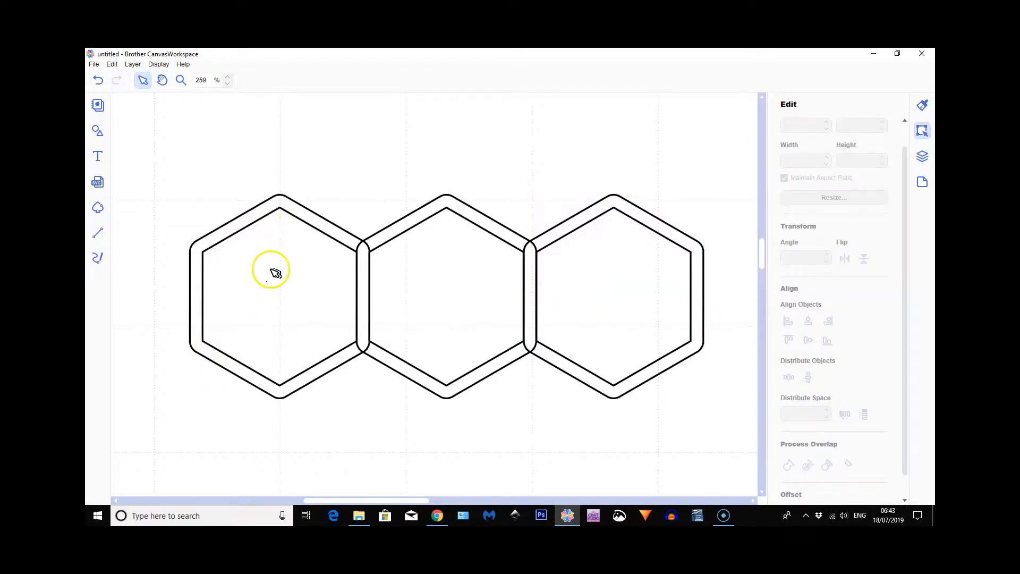
# - Select the three overlapping hexagon frames and unify them into one joined row
pyautogui.click(272, 284)
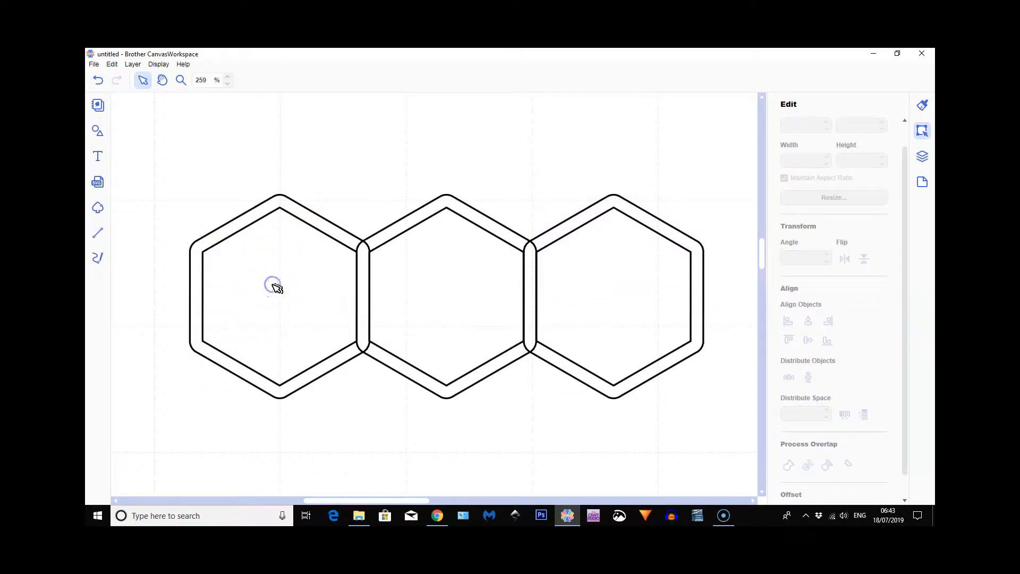
pyautogui.click(238, 226)
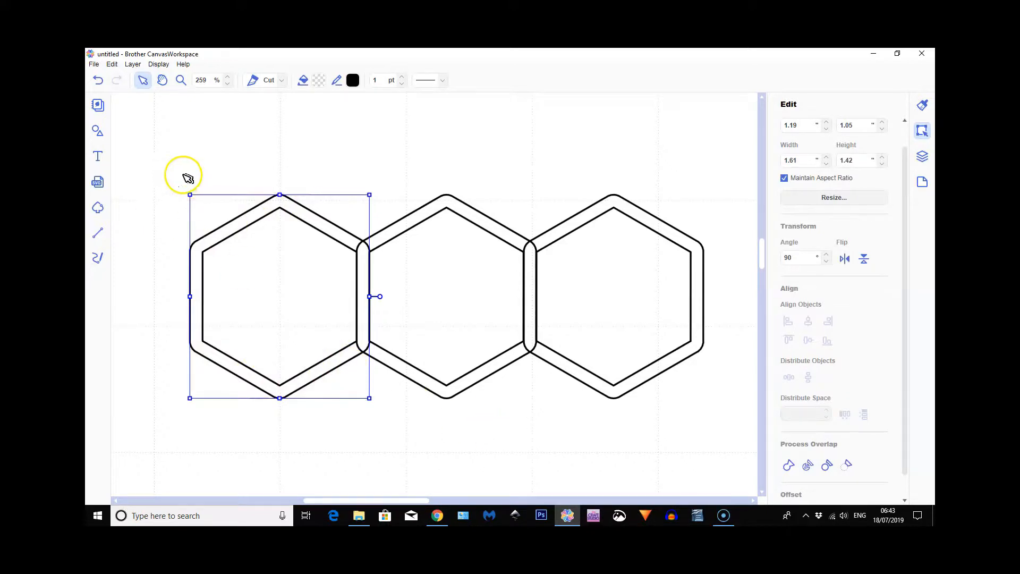
pyautogui.moveTo(180, 167); pyautogui.dragTo(713, 312)
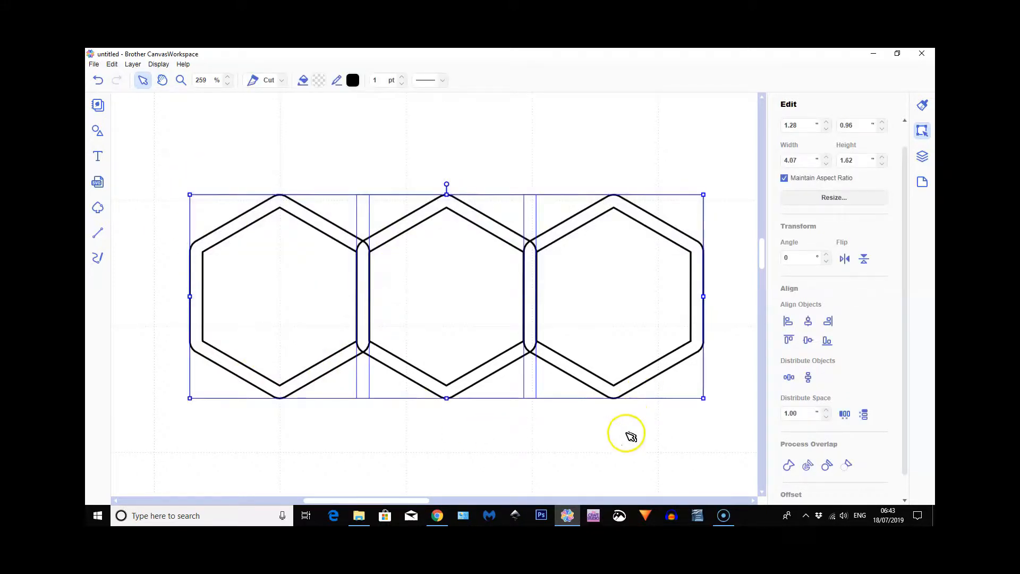
pyautogui.click(789, 467)
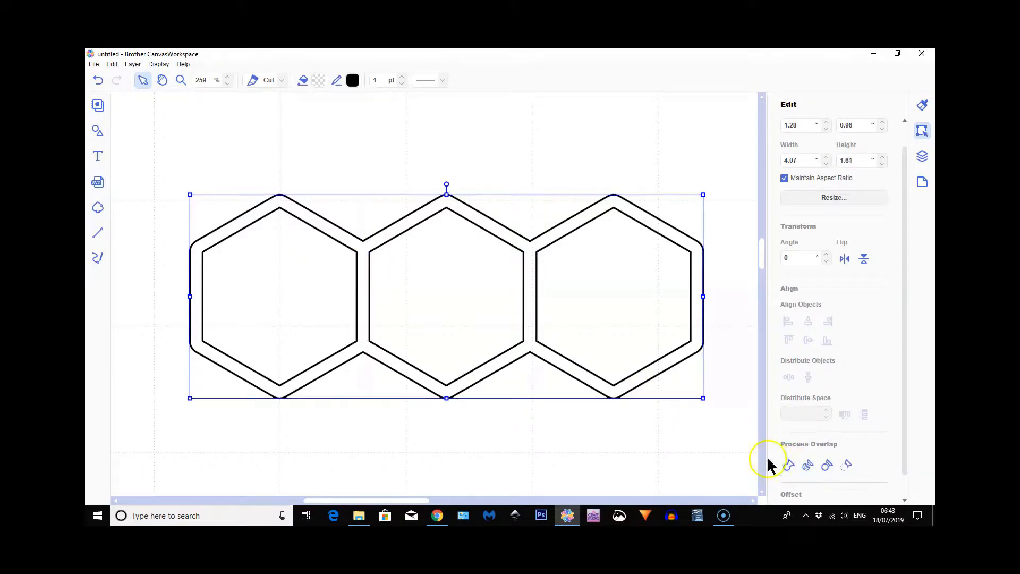
# - Duplicate the joined hexagon row and nest the copy staggered below it, at about X 1.96, Y 2.11 in
pyautogui.click(158, 63)
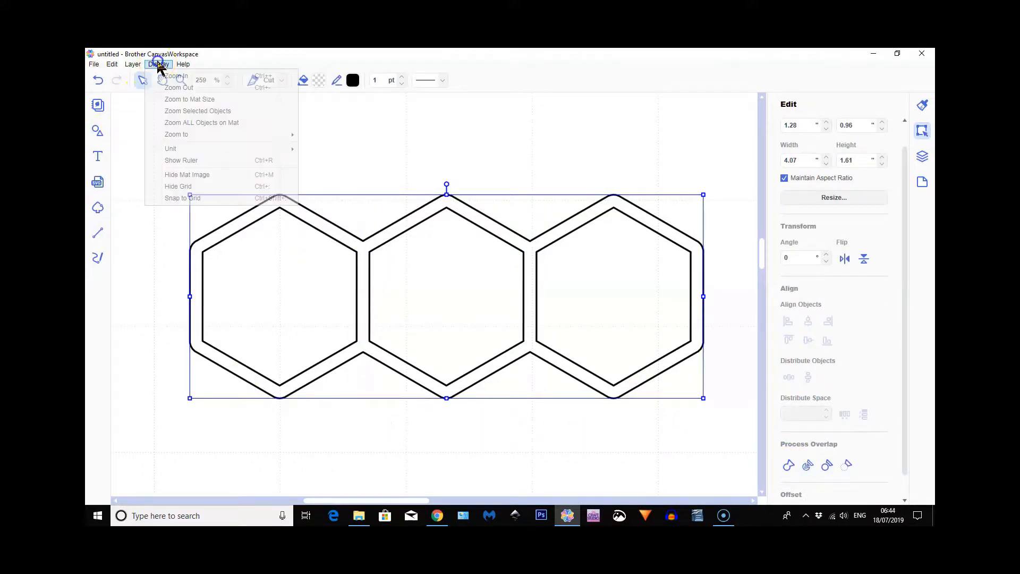
pyautogui.click(180, 101)
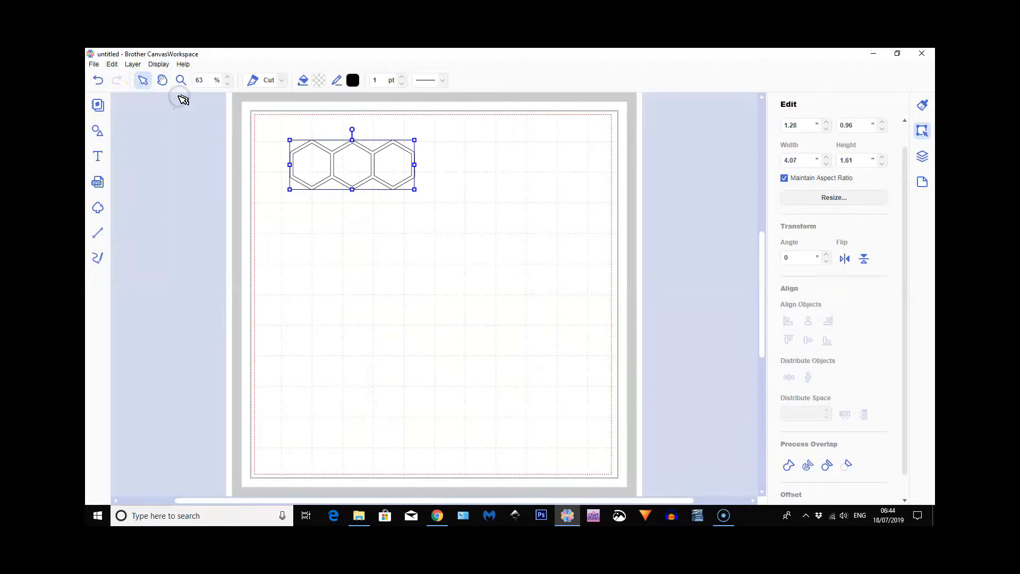
pyautogui.click(112, 64)
pyautogui.click(160, 79)
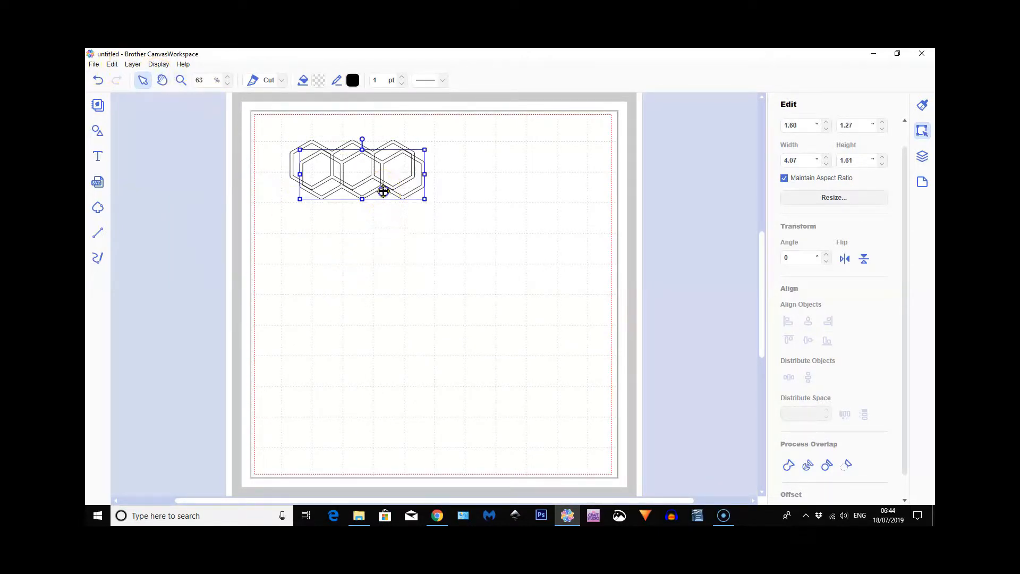
pyautogui.moveTo(383, 191); pyautogui.dragTo(393, 214)
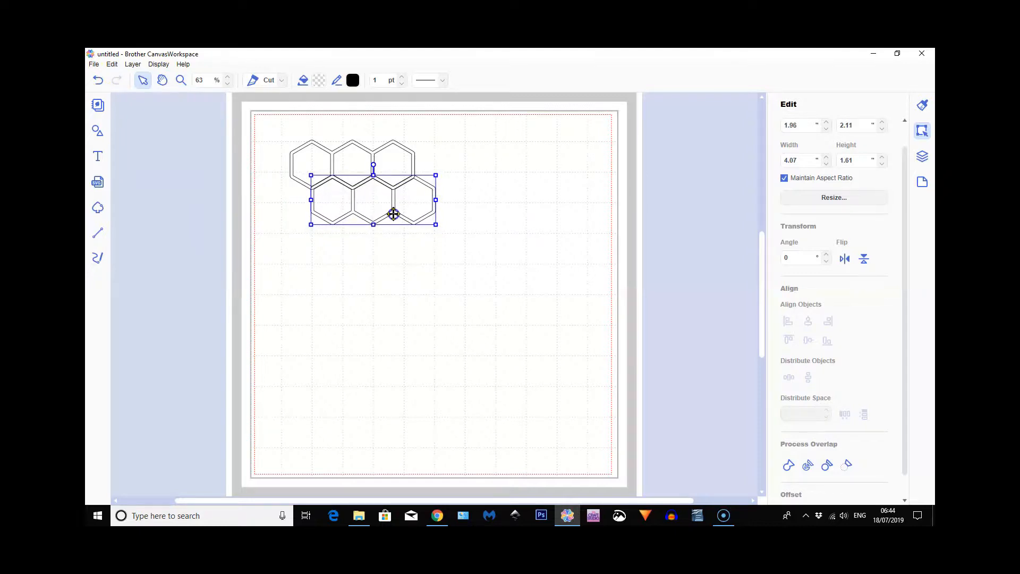
# - Duplicate the second row and nest the copy beneath it in line with the first row, at about X 1.31, Y 3.25 in
pyautogui.click(133, 66)
pyautogui.click(148, 76)
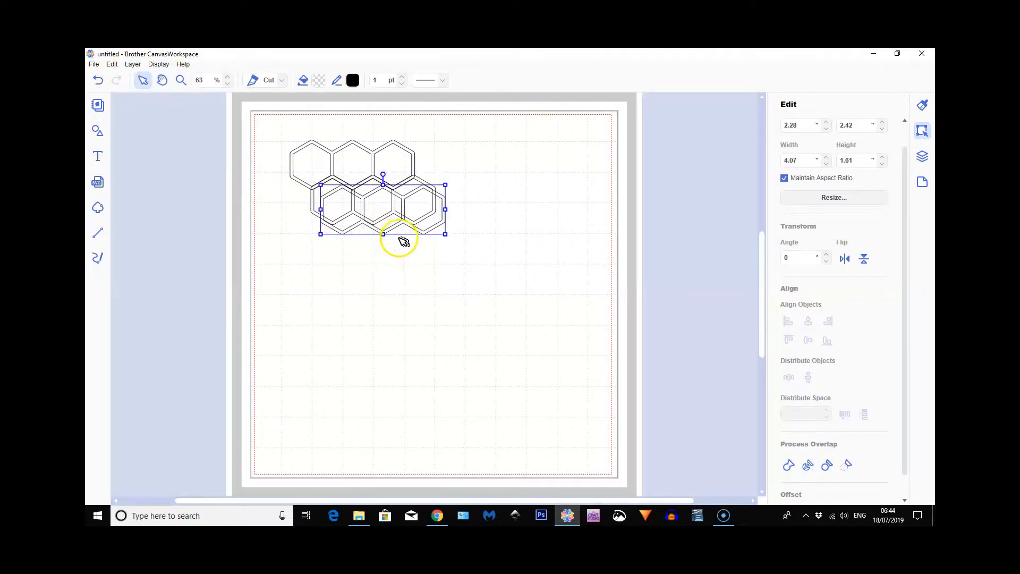
pyautogui.moveTo(400, 223); pyautogui.dragTo(371, 248)
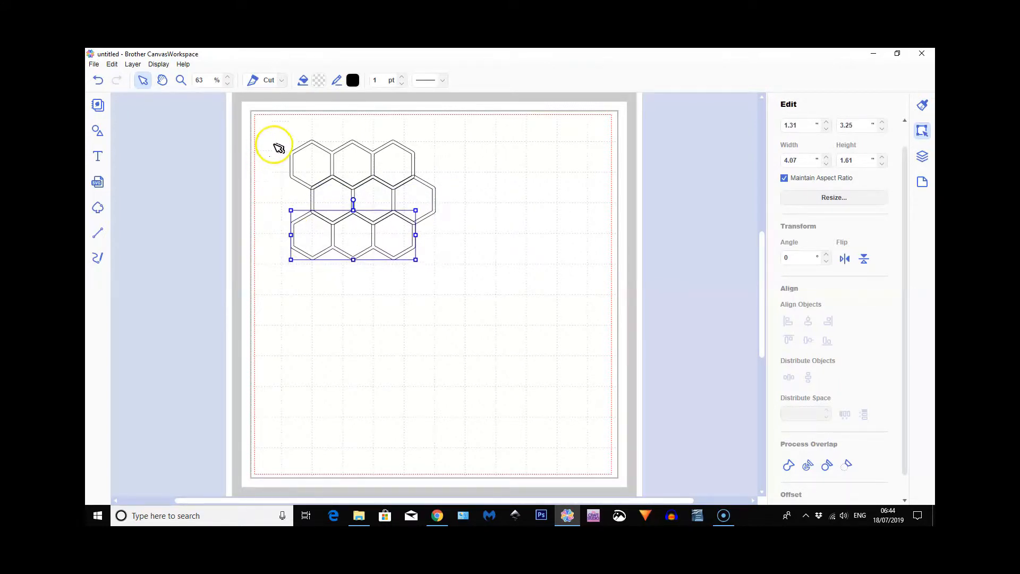
# - Nudge the middle row to X 1.95 in and the bottom row to X 1.30 in to line up the shared honeycomb walls
pyautogui.click(182, 81)
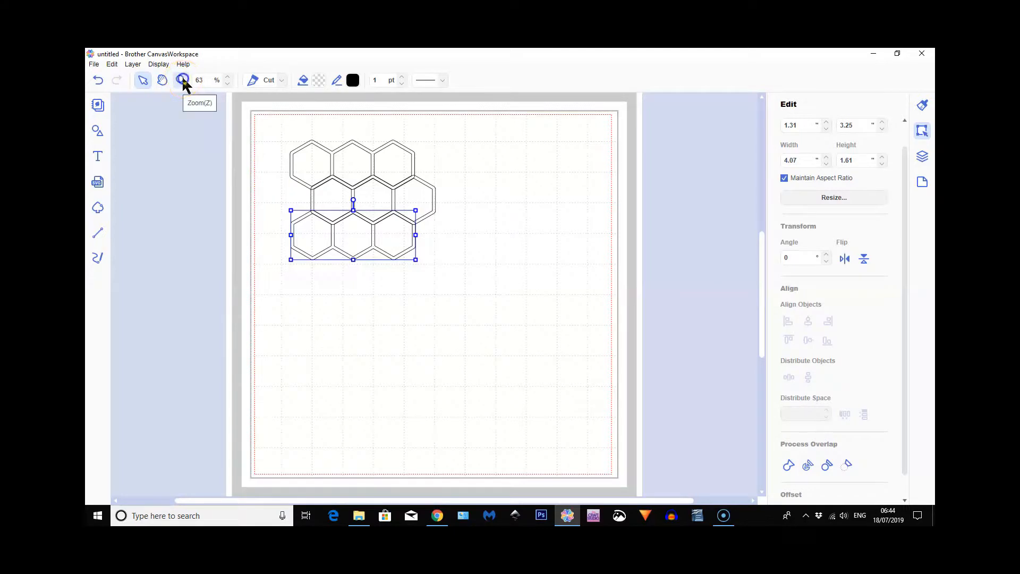
pyautogui.moveTo(304, 166); pyautogui.dragTo(420, 242)
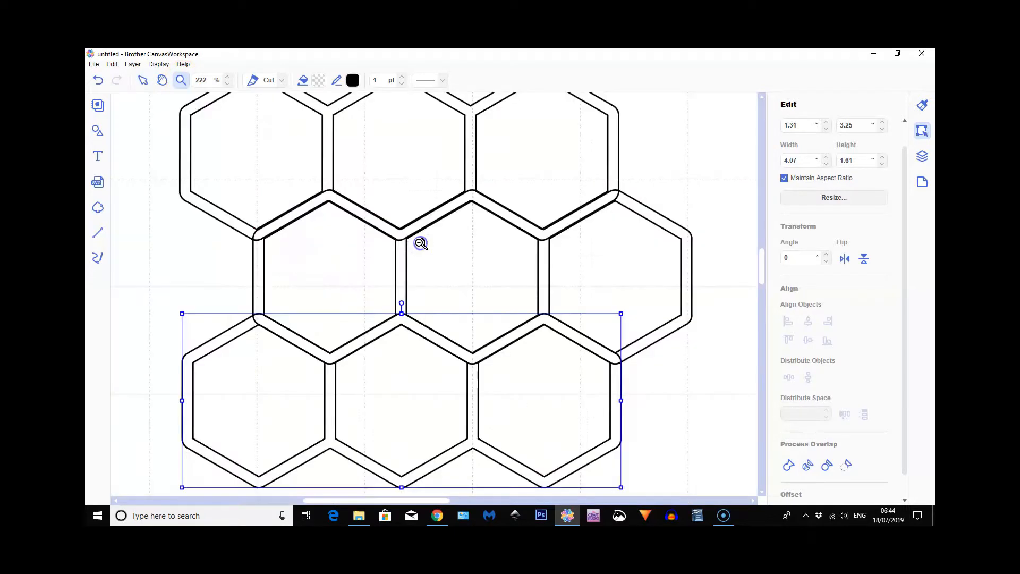
pyautogui.click(143, 81)
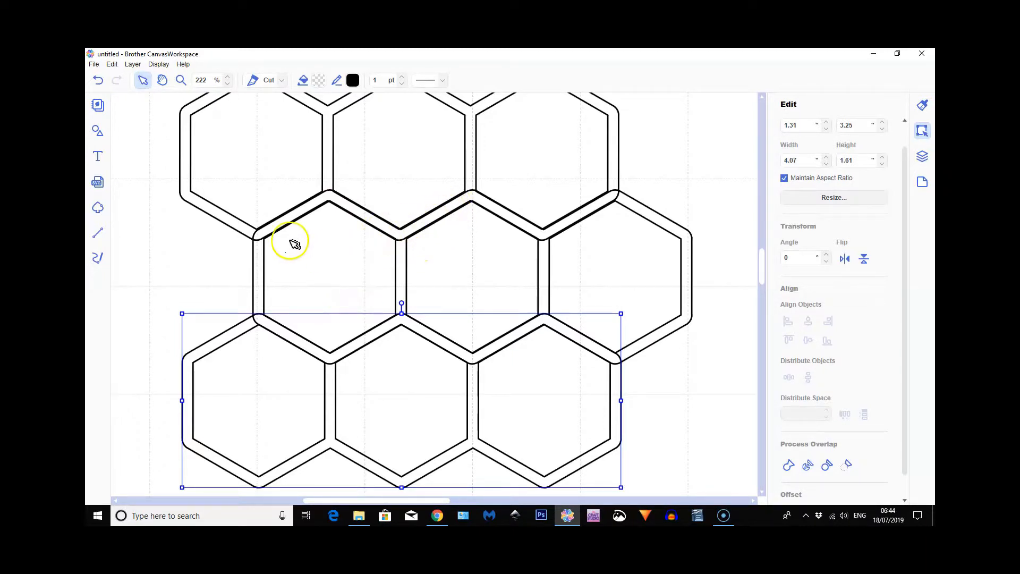
pyautogui.click(257, 259)
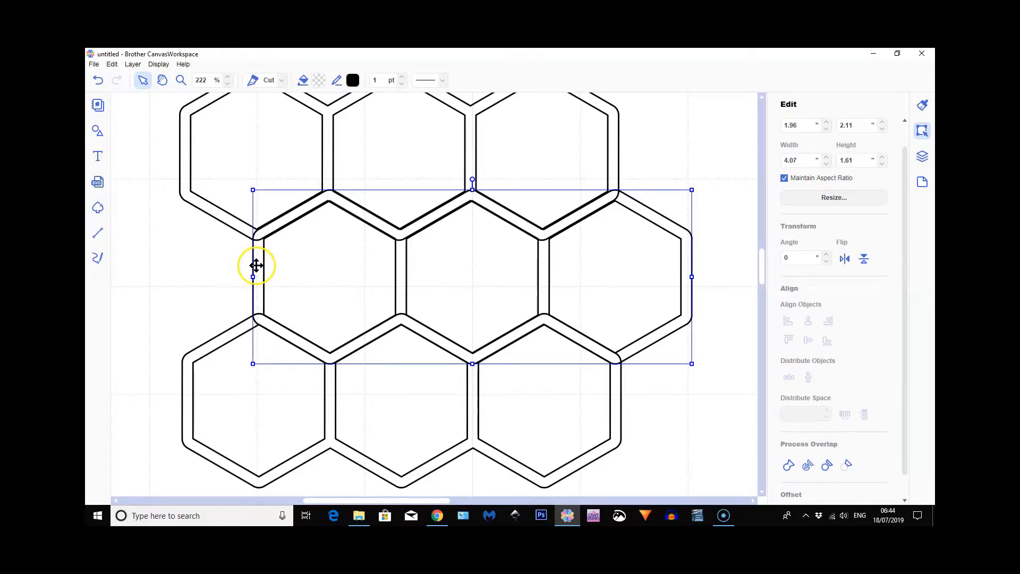
pyautogui.moveTo(256, 265); pyautogui.dragTo(256, 265)
pyautogui.press('Left')
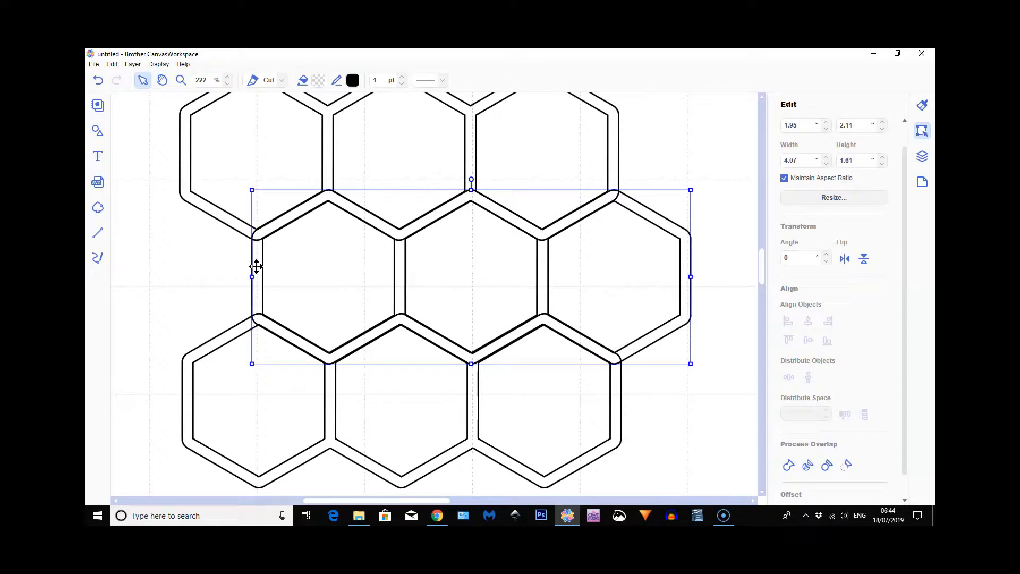
pyautogui.click(476, 442)
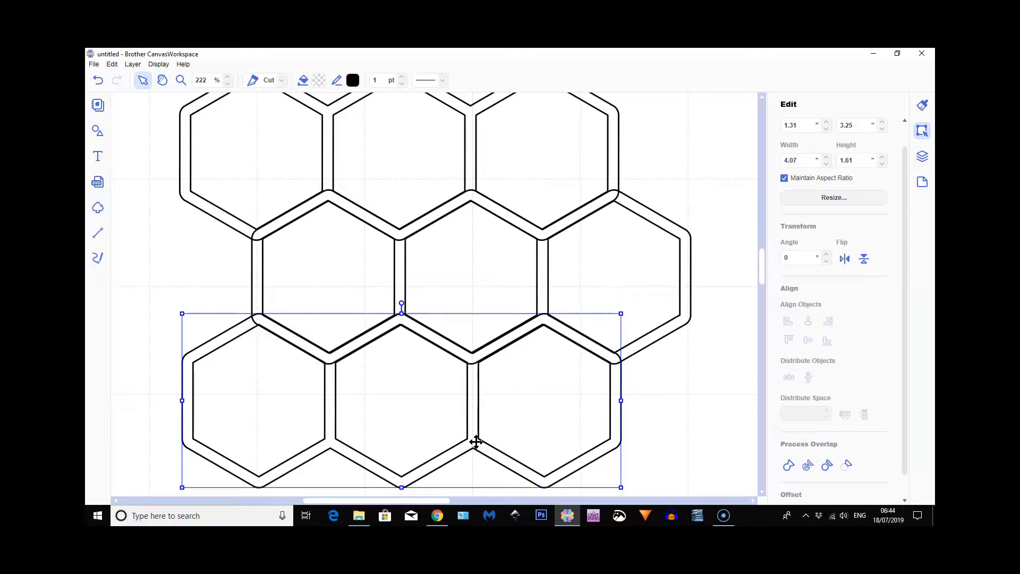
pyautogui.press('Left')
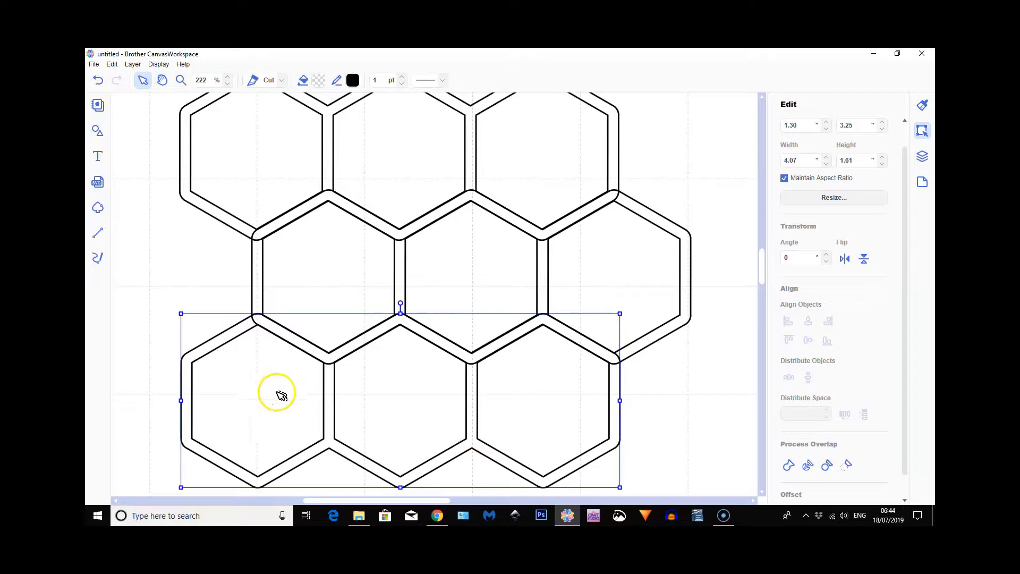
# - Select the three overlapping hexagon rows and weld them into one honeycomb shape
pyautogui.moveTo(152, 155); pyautogui.dragTo(691, 449)
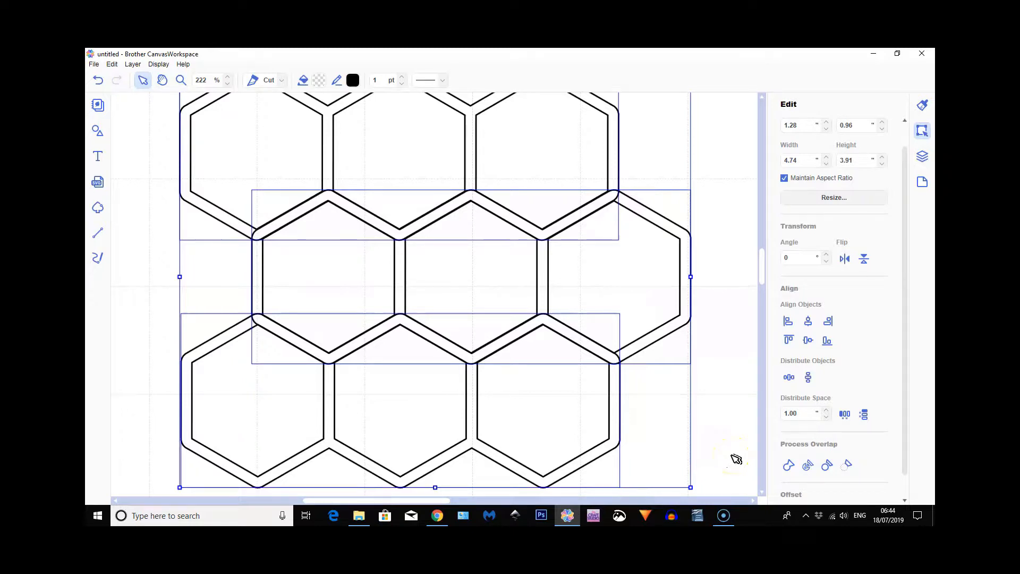
pyautogui.click(789, 466)
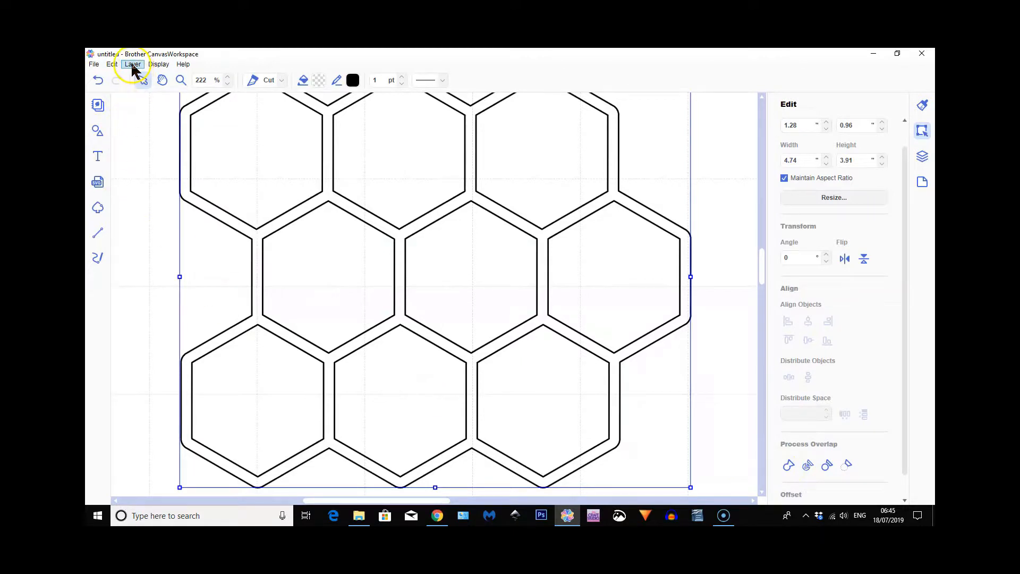
pyautogui.click(165, 67)
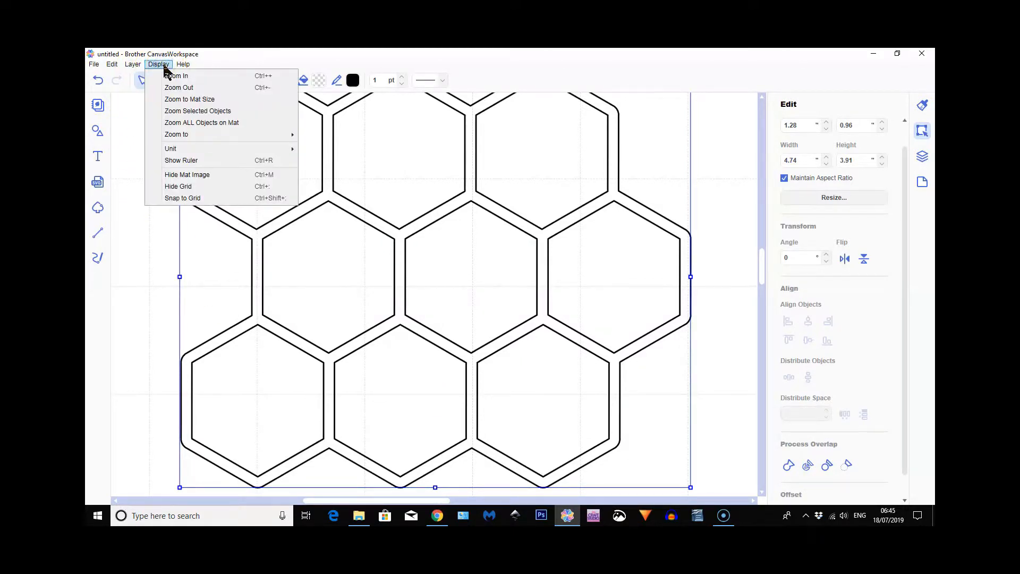
pyautogui.click(183, 100)
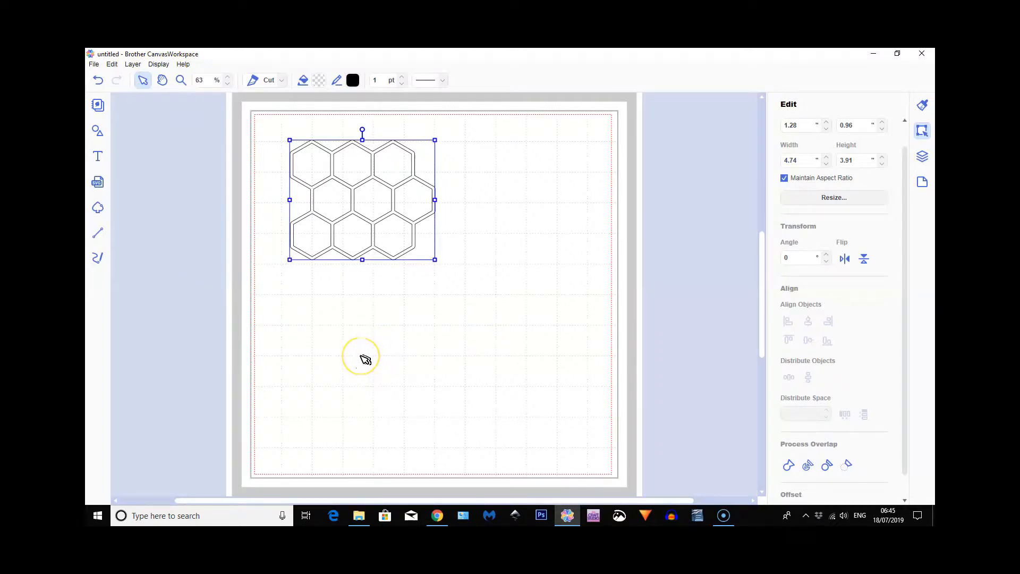
# - Duplicate the honeycomb block and place the copy at about X 3.28", Y 4.40", overlapping the original's lower edge
pyautogui.click(141, 76)
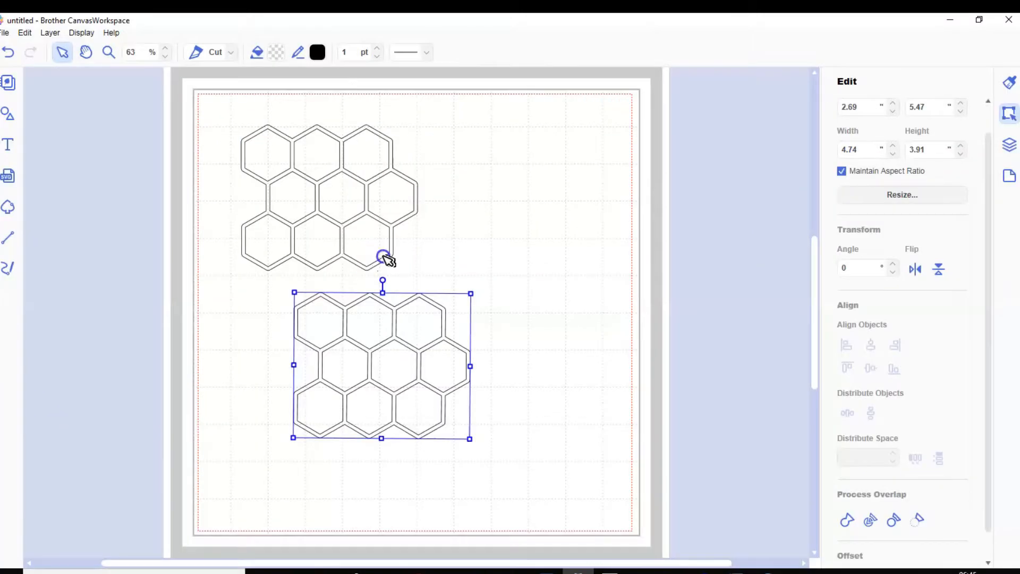
pyautogui.moveTo(394, 337); pyautogui.dragTo(419, 299)
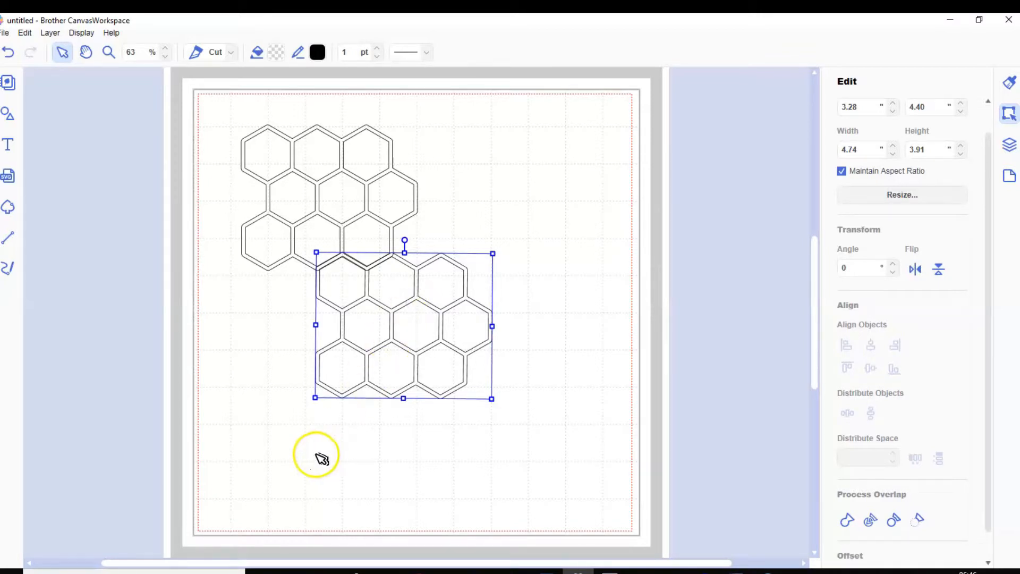
pyautogui.moveTo(205, 132); pyautogui.dragTo(143, 118)
# - Nudge the lower honeycomb block to X 3.27", Y 4.41" so its top outlines line up with the upper block
pyautogui.click(108, 52)
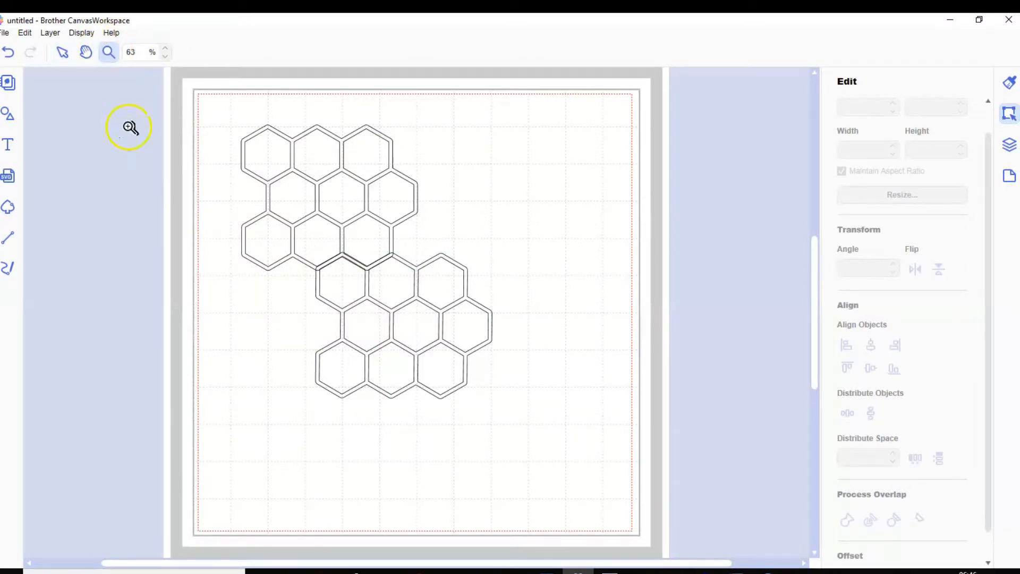
pyautogui.moveTo(295, 215); pyautogui.dragTo(423, 338)
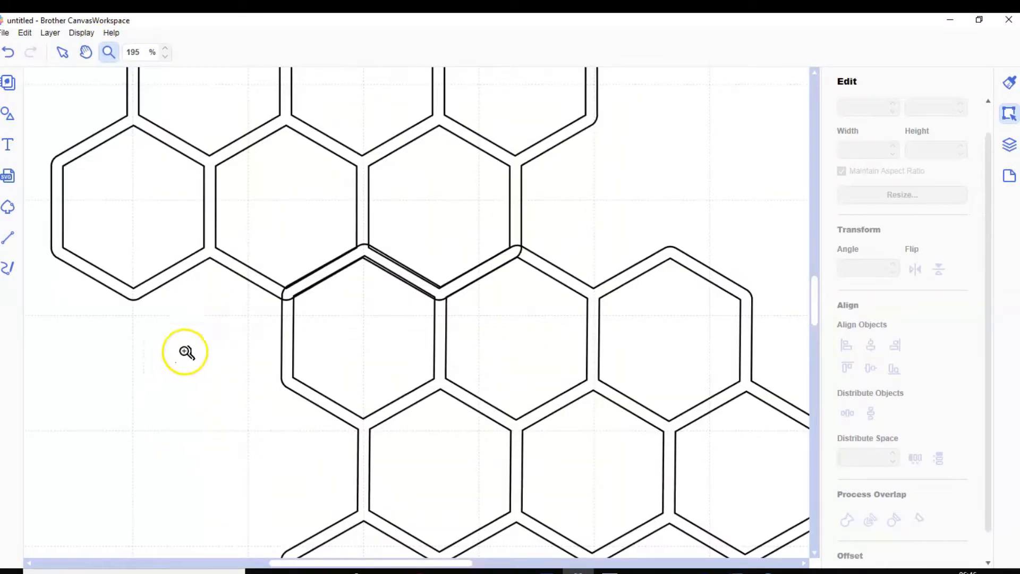
pyautogui.click(62, 53)
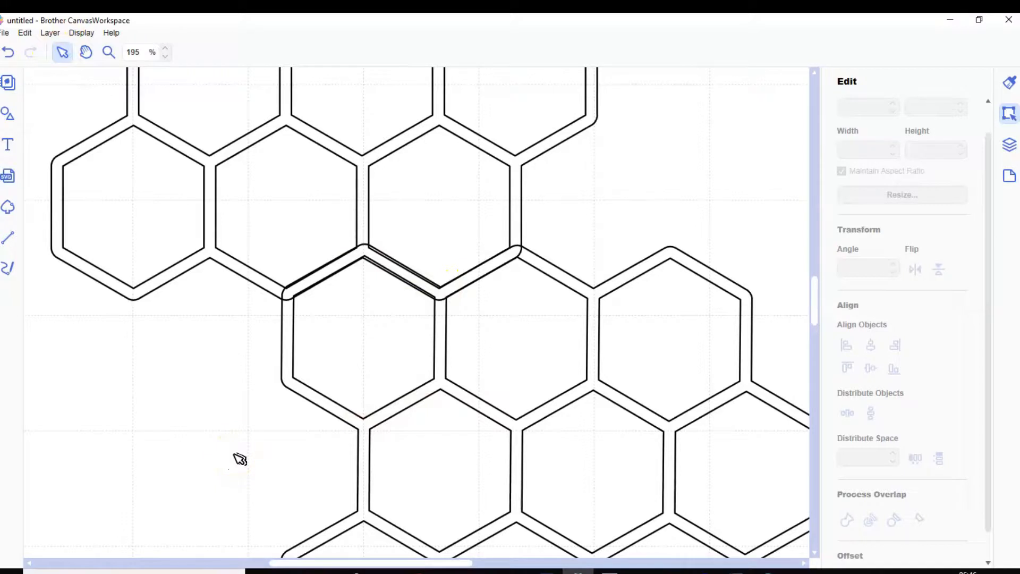
pyautogui.click(421, 397)
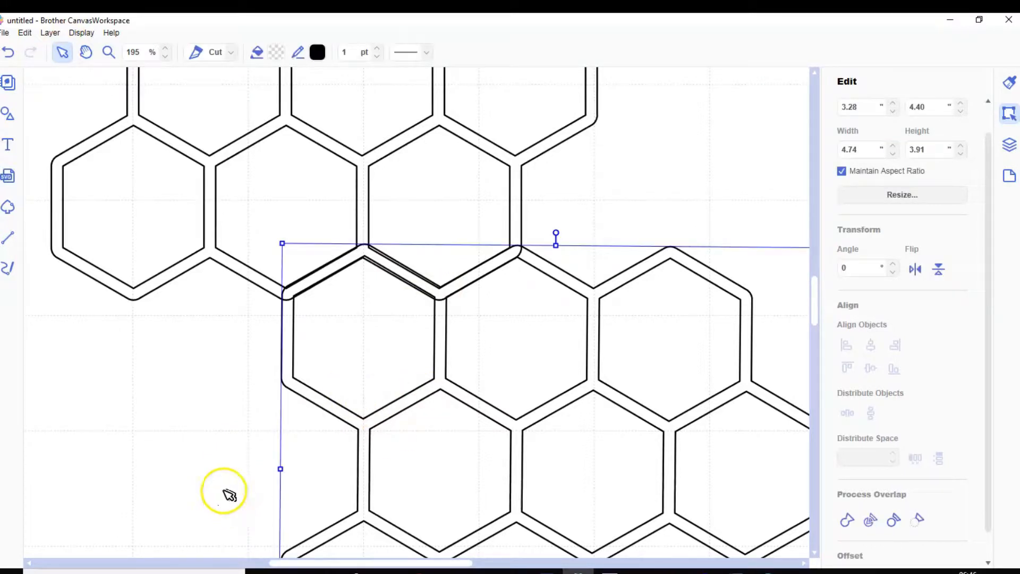
pyautogui.press('Down')
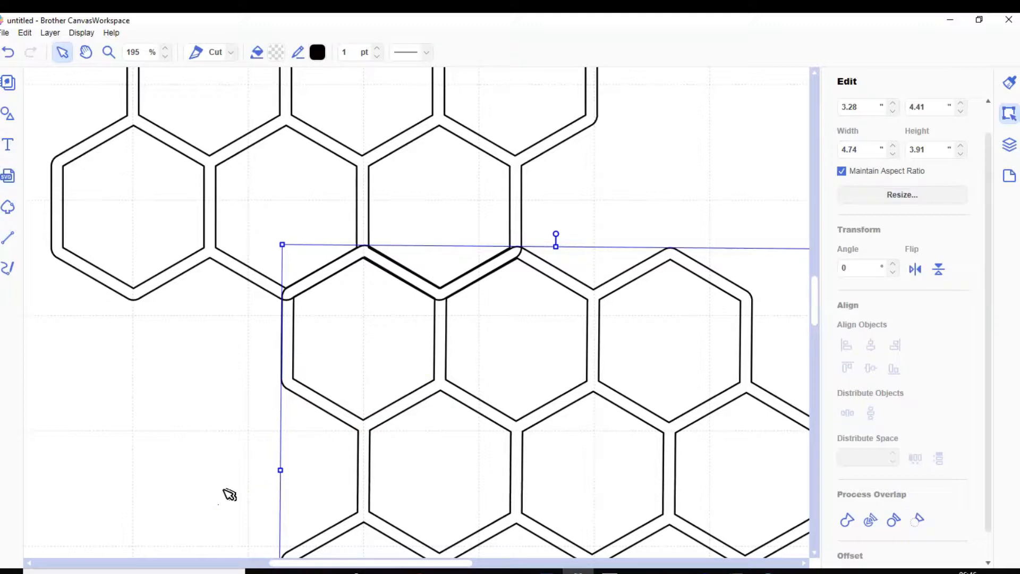
pyautogui.press('Right')
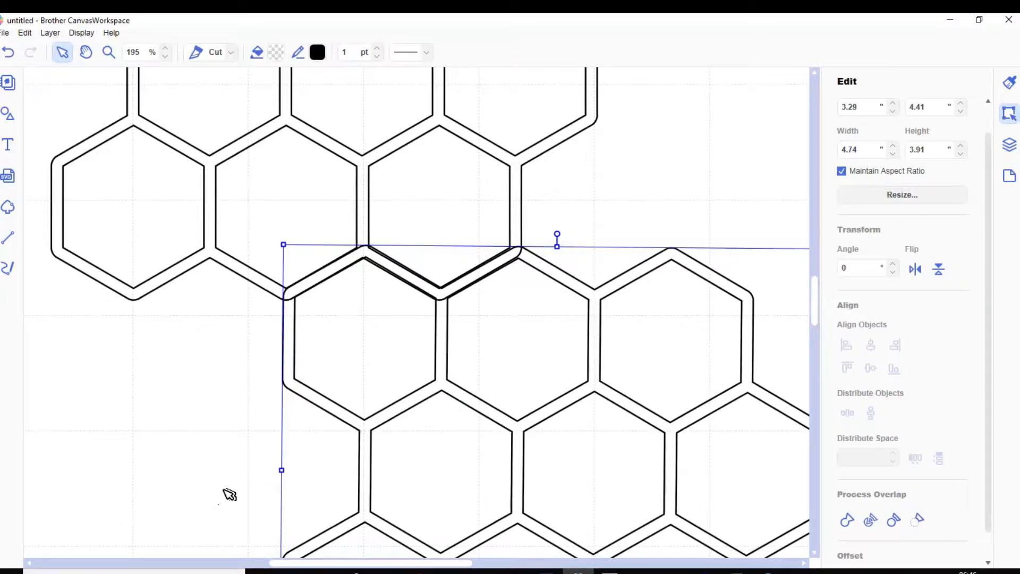
pyautogui.press('Left')
pyautogui.press('Left')
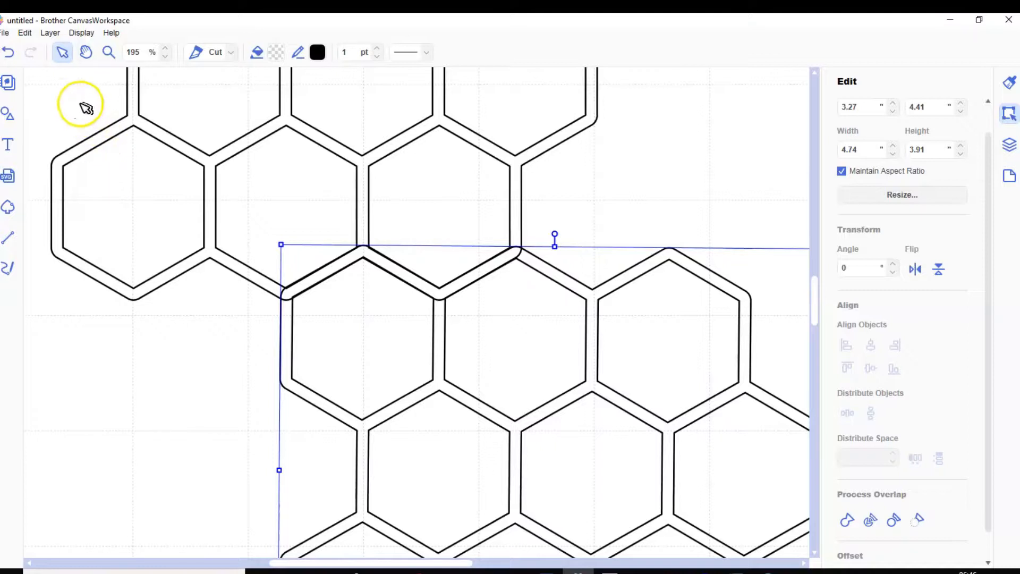
# - Select both honeycomb blocks and weld them into a single shape
pyautogui.moveTo(82, 103); pyautogui.dragTo(601, 471)
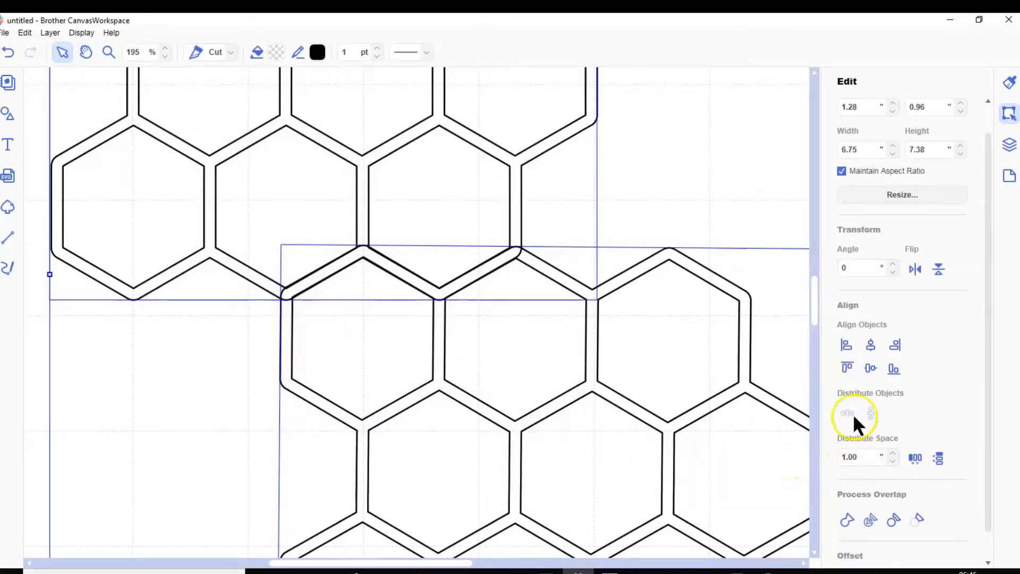
pyautogui.click(845, 520)
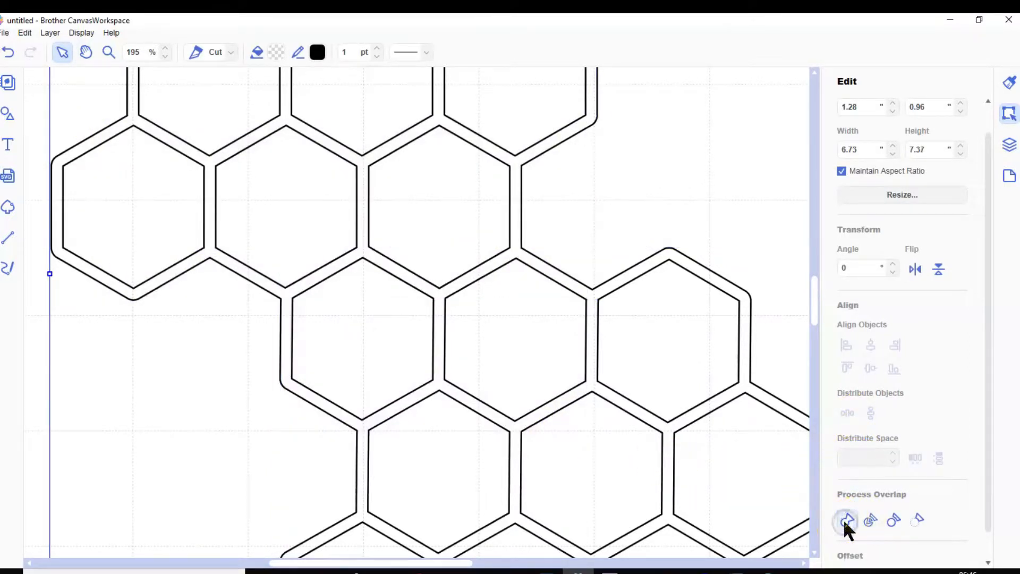
pyautogui.click(85, 33)
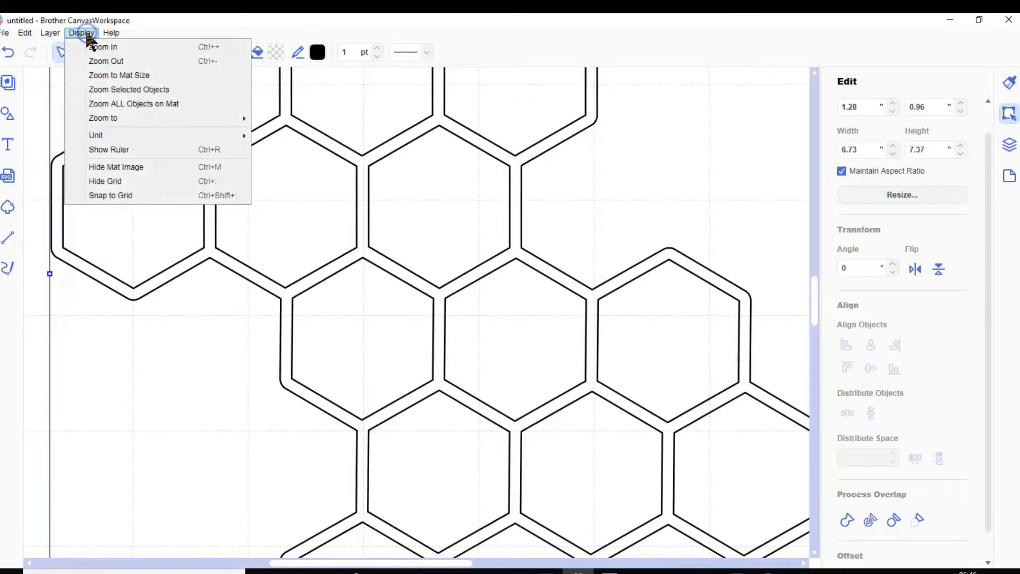
pyautogui.click(123, 76)
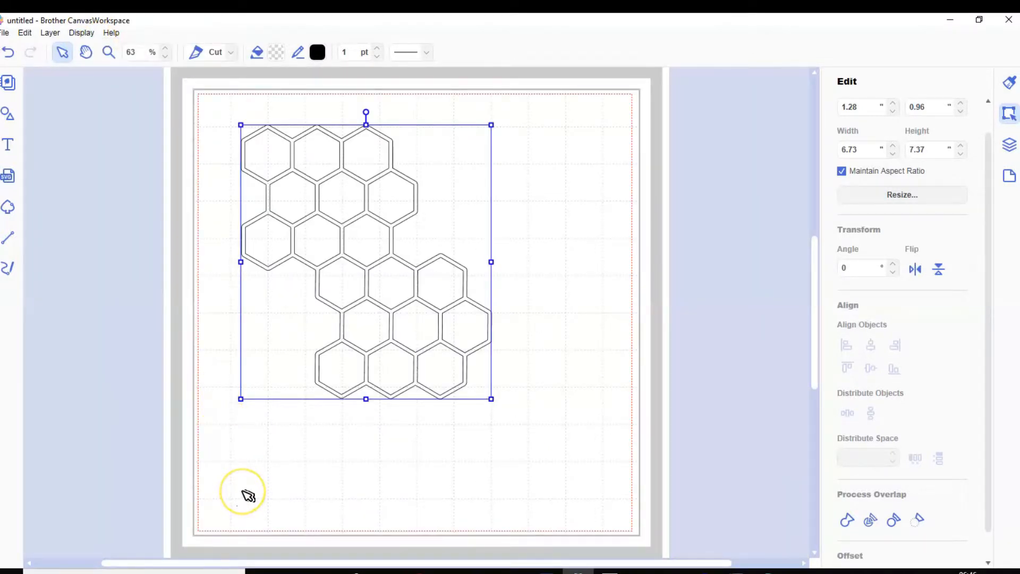
# - Move the welded honeycomb nearer the mat's upper-left corner, to about X 0.85", Y 0.45"
pyautogui.scroll(-1, 248, 496)
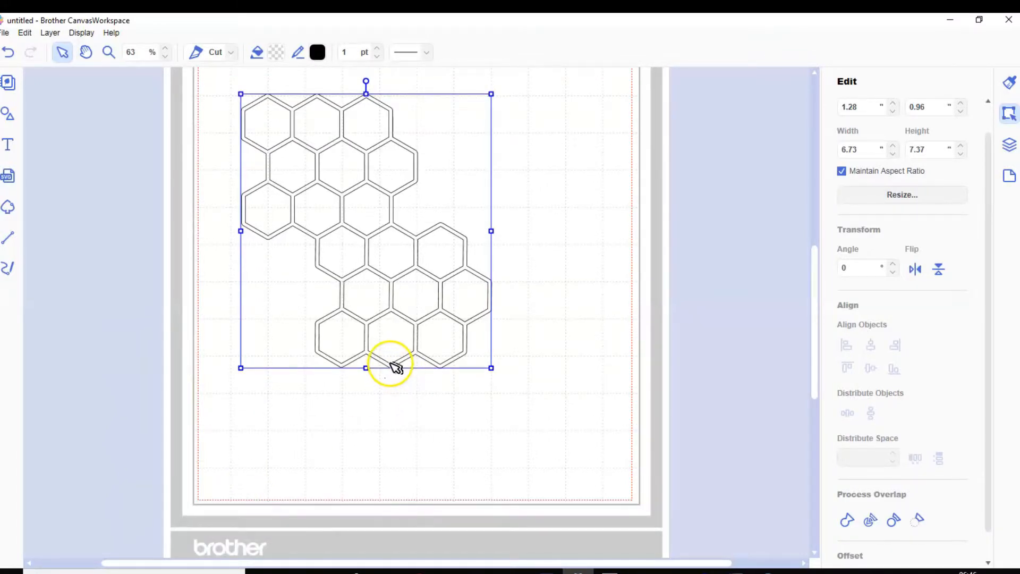
pyautogui.moveTo(390, 365); pyautogui.dragTo(374, 346)
pyautogui.scroll(2, 405, 425)
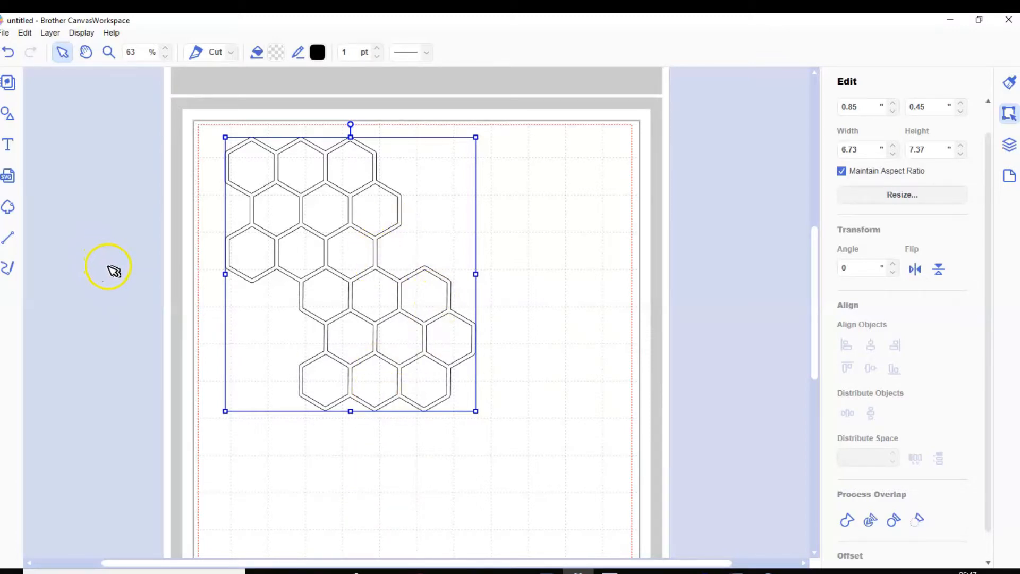
# - Duplicate the welded honeycomb, move the copy beside the original to about X 7.28", Y 2.64", and flip it horizontally
pyautogui.click(50, 32)
pyautogui.click(69, 47)
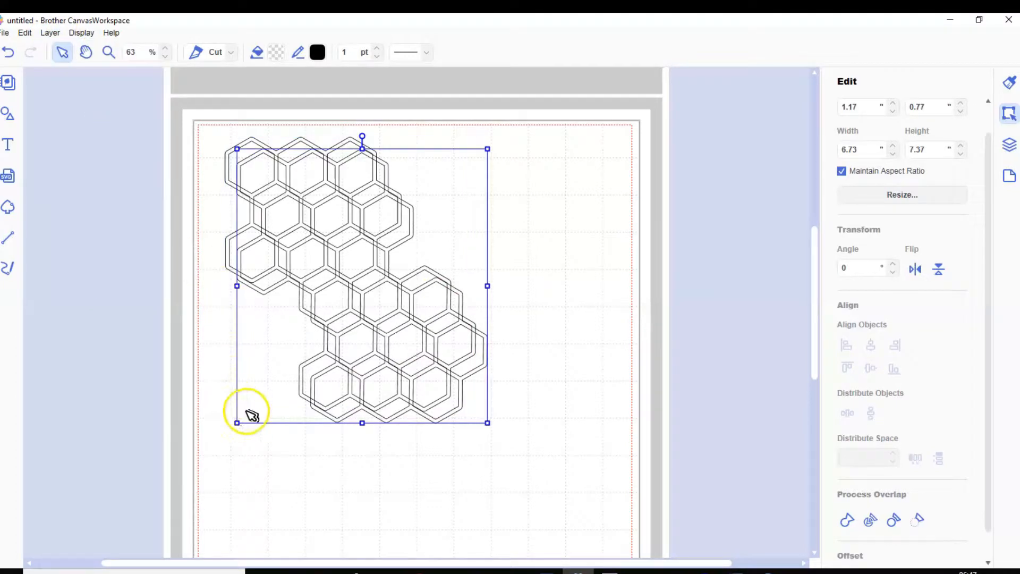
pyautogui.moveTo(388, 276); pyautogui.dragTo(615, 349)
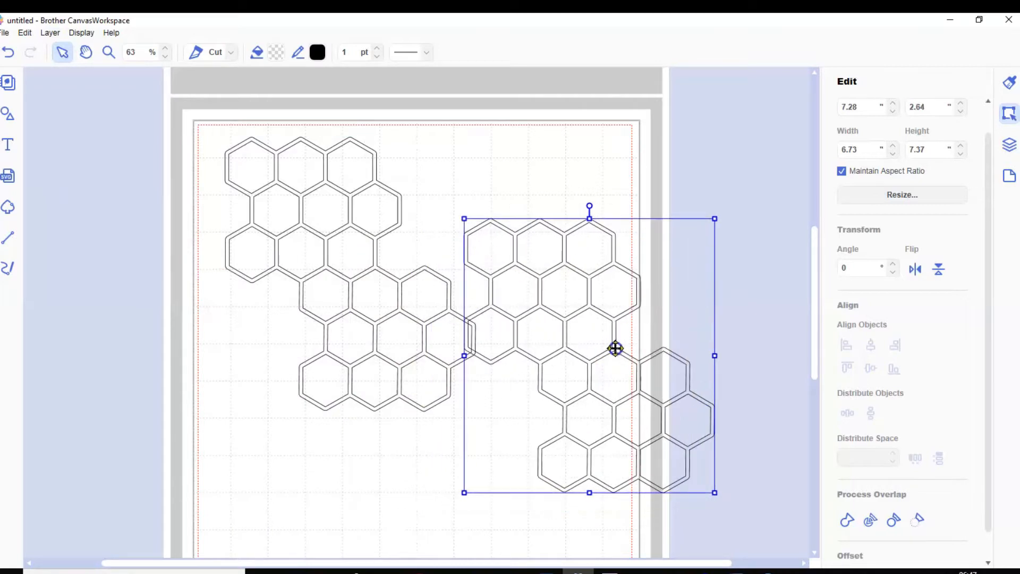
pyautogui.click(915, 269)
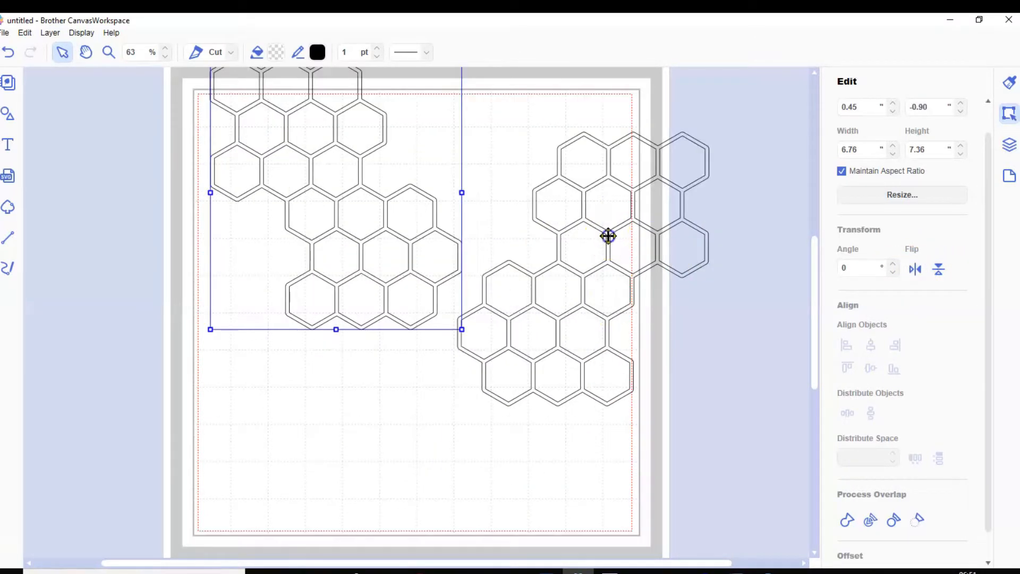
# - Move the mirrored honeycomb below the original so their edge hexagons overlap, at about X -0.90", Y 6.01"
pyautogui.moveTo(608, 237); pyautogui.dragTo(414, 437)
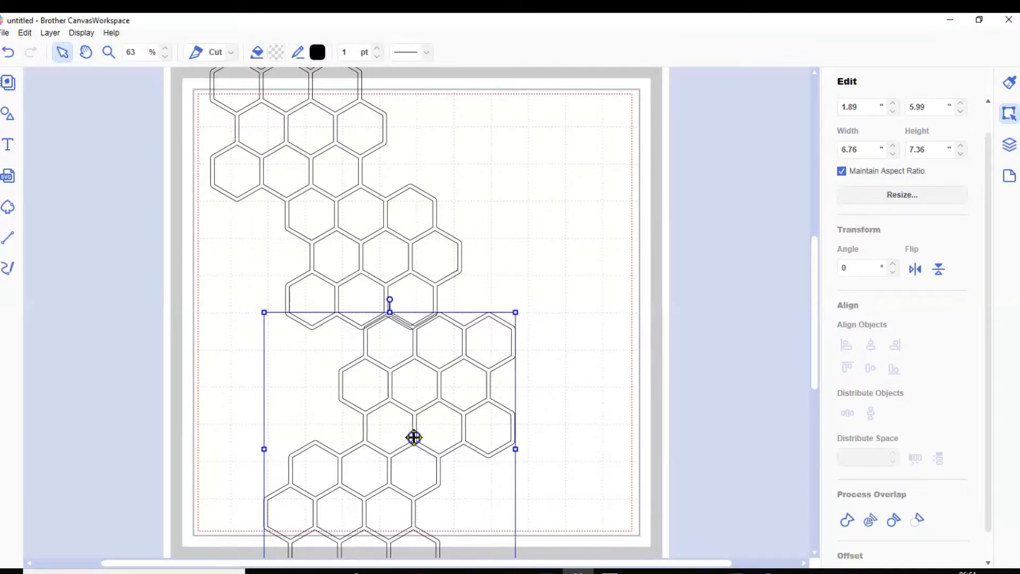
pyautogui.moveTo(414, 437); pyautogui.dragTo(314, 437)
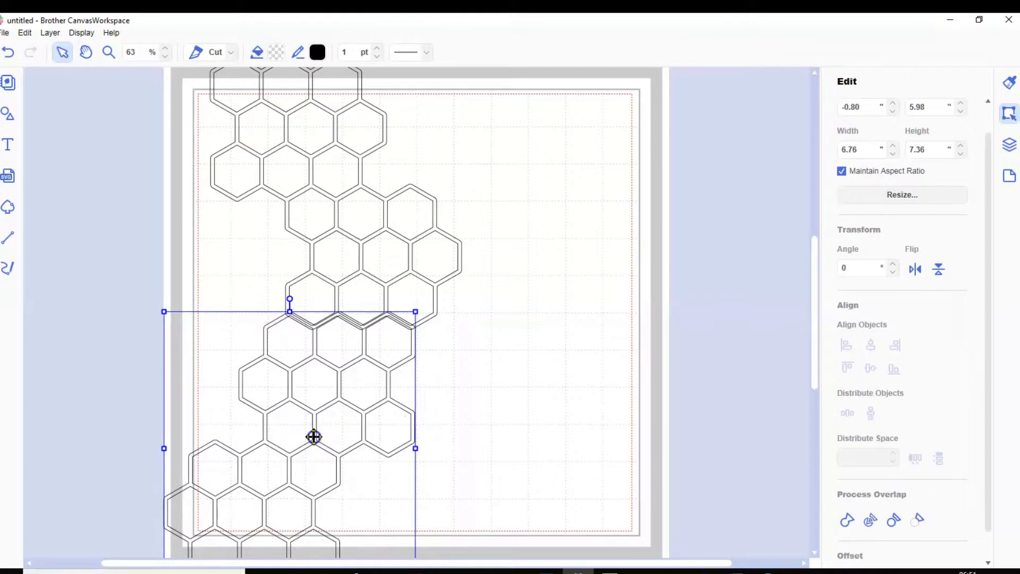
pyautogui.moveTo(314, 437); pyautogui.dragTo(310, 438)
pyautogui.moveTo(228, 232); pyautogui.dragTo(299, 290)
# - Nudge the mirrored honeycomb to X -0.86", Y 6.00" so its top outlines line up with the upper shape
pyautogui.click(109, 51)
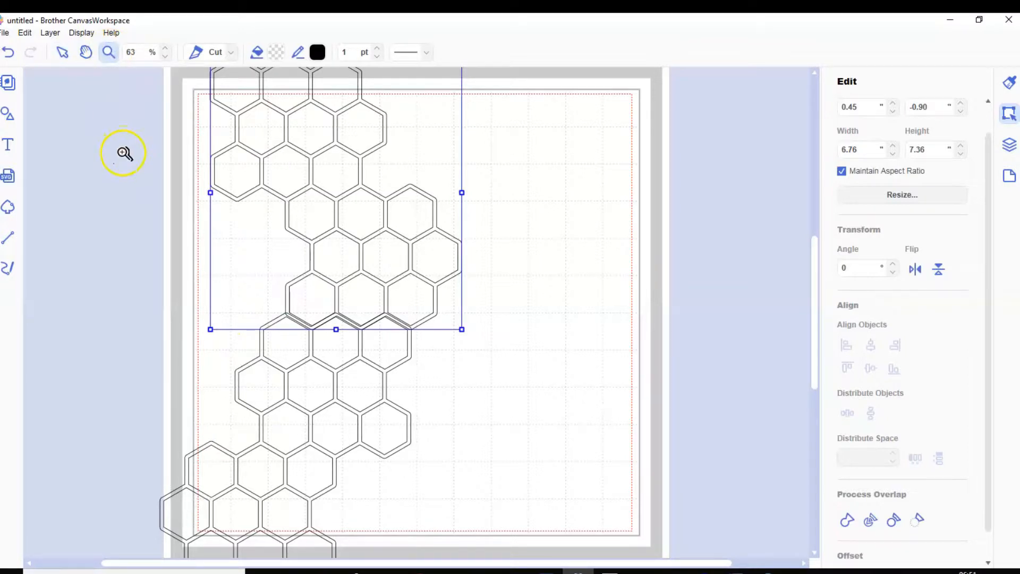
pyautogui.moveTo(253, 255); pyautogui.dragTo(451, 396)
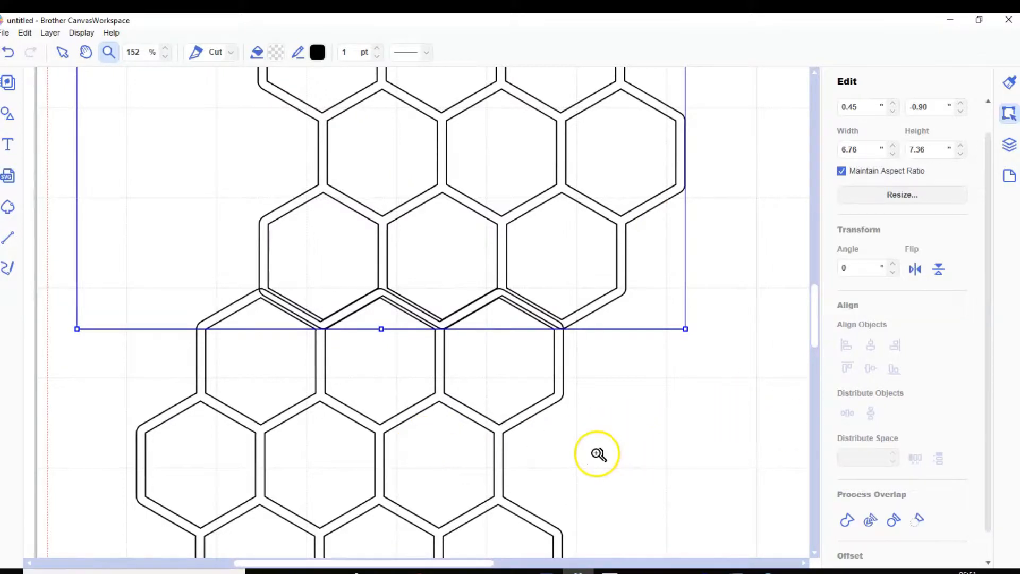
pyautogui.click(60, 51)
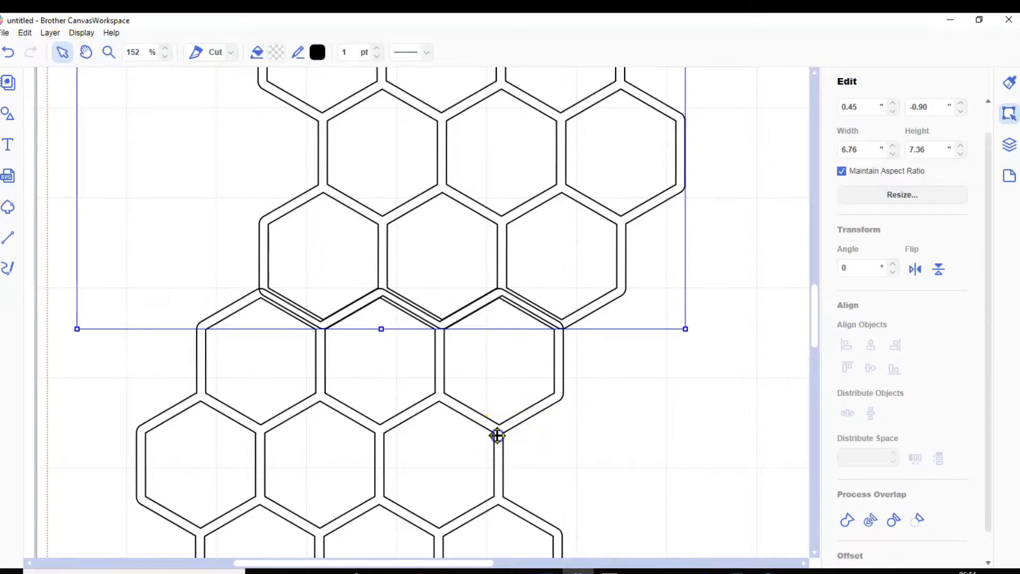
pyautogui.click(497, 436)
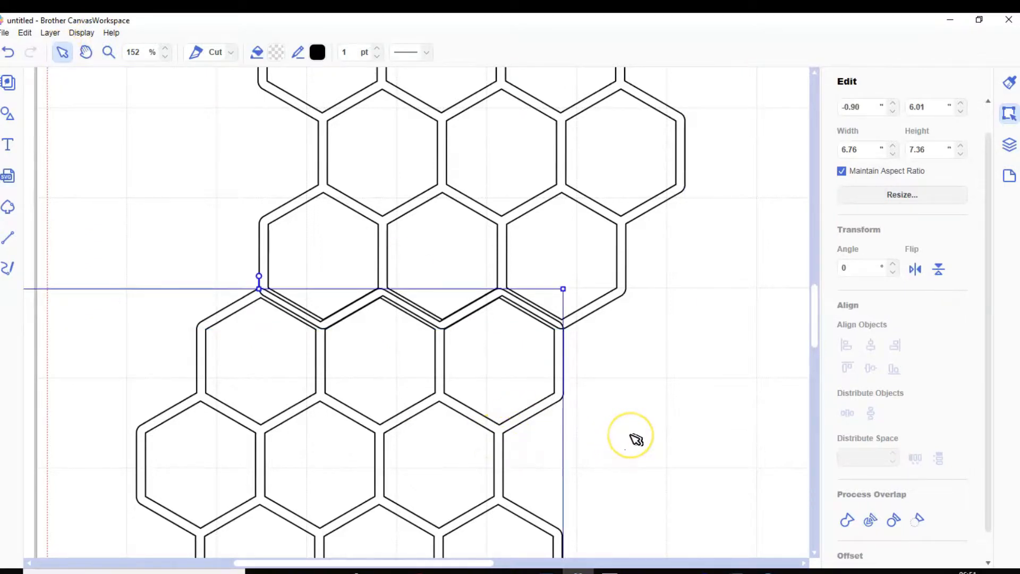
pyautogui.press('Right')
pyautogui.press('Right')
pyautogui.press('Right')
pyautogui.press('Right')
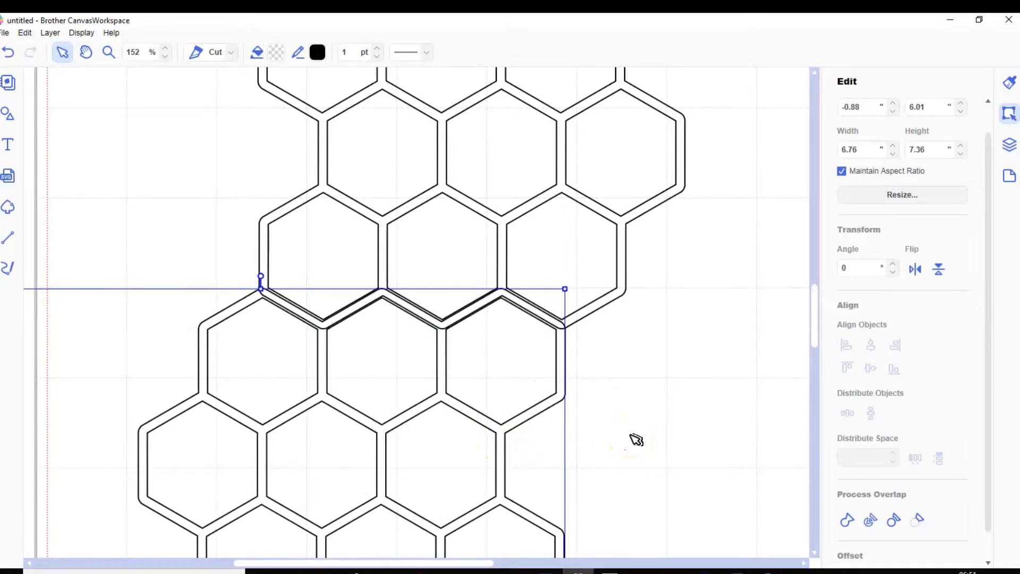
pyautogui.press('Right')
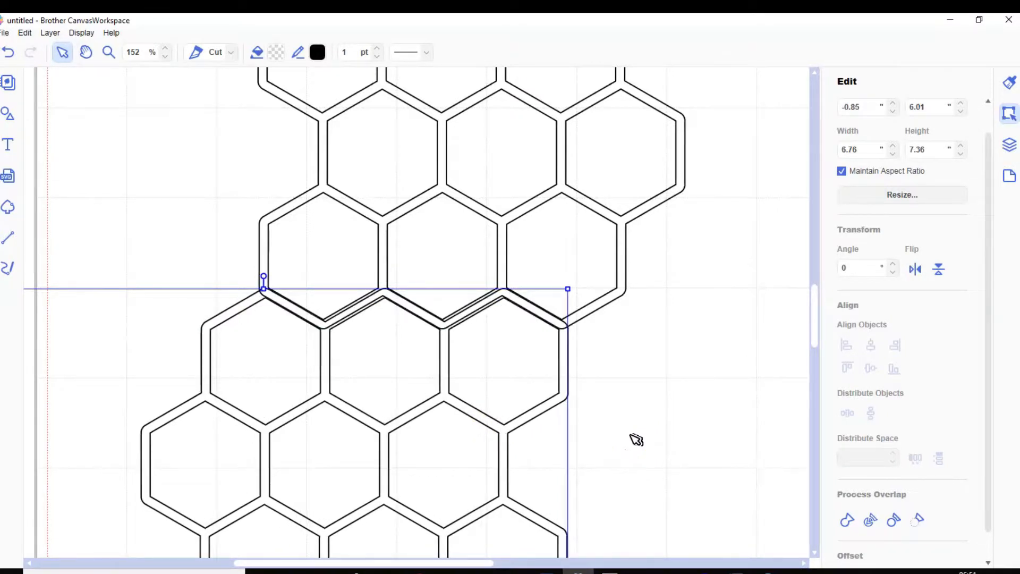
pyautogui.press('Left')
pyautogui.press('Left')
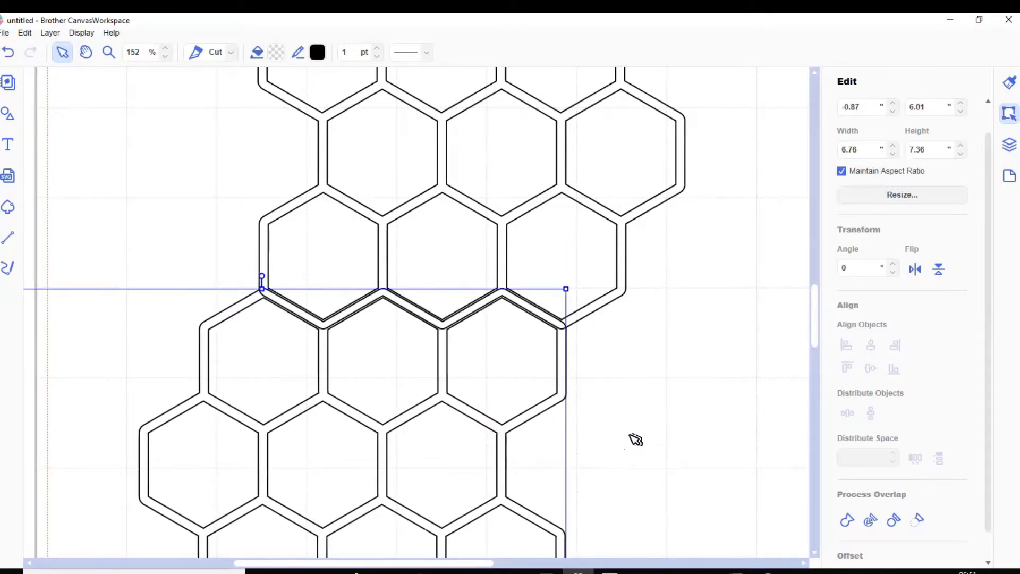
pyautogui.press('Up')
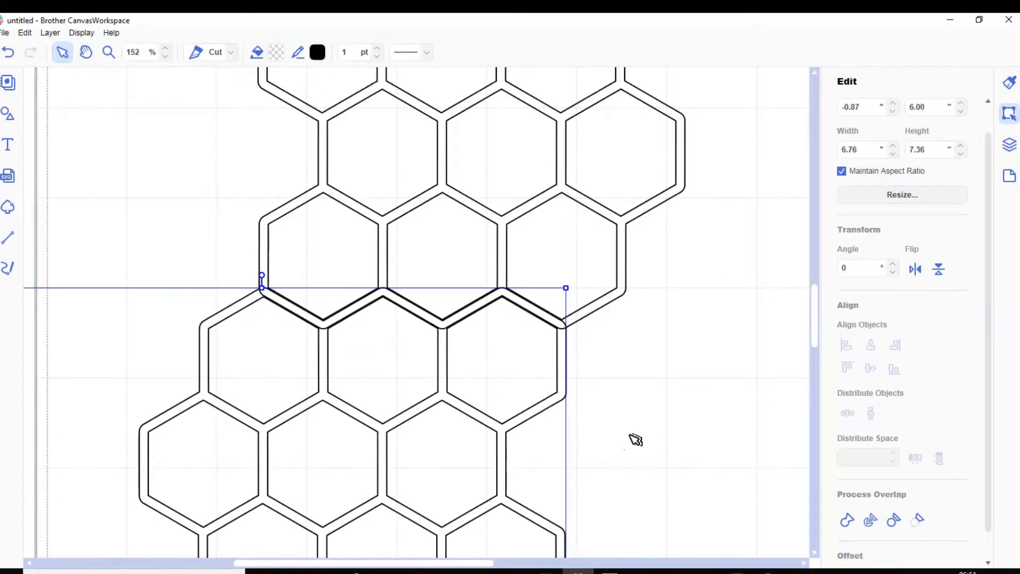
pyautogui.press('Right')
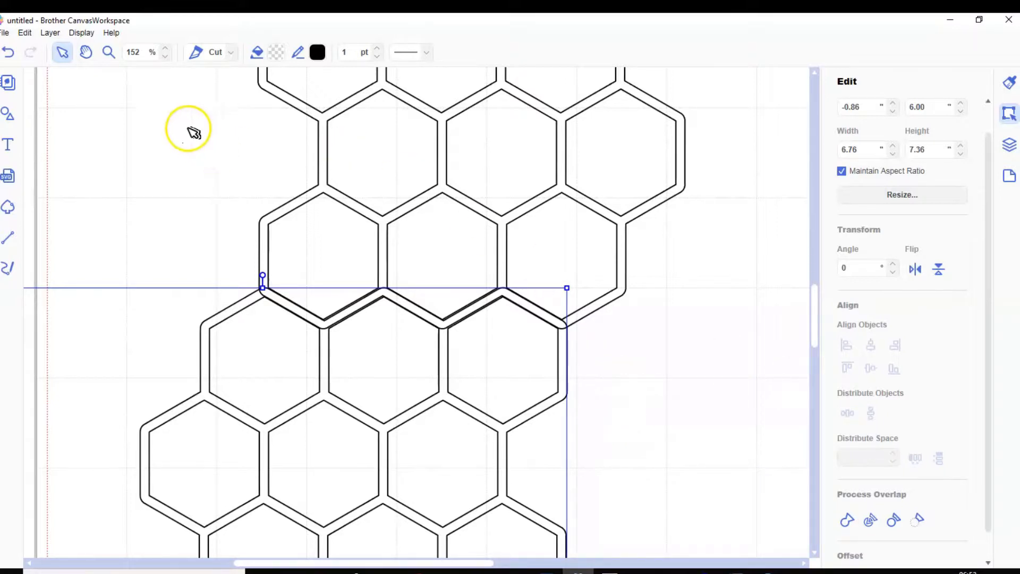
# - Select the upper and mirrored honeycomb shapes and weld them together
pyautogui.moveTo(162, 128); pyautogui.dragTo(630, 495)
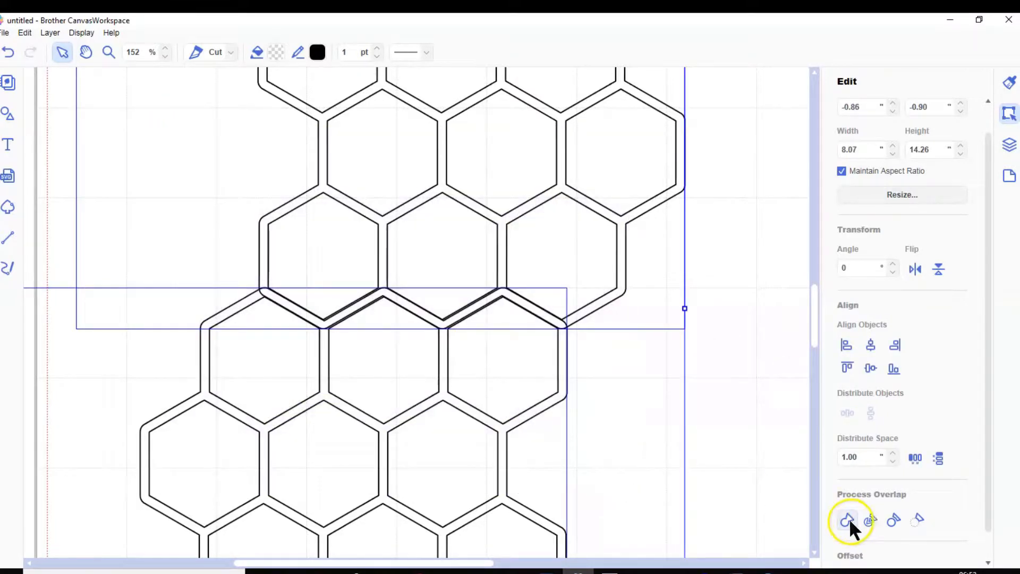
pyautogui.click(848, 519)
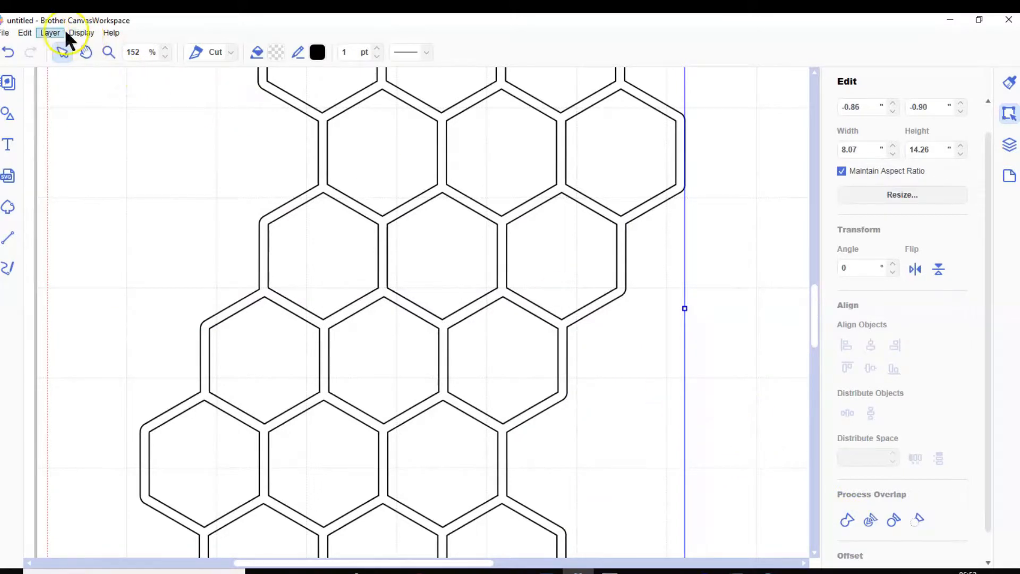
# - Scale the welded honeycomb down to about 5.74" by 10.14" and move it to about X 2.44", Y -0.58"
pyautogui.click(80, 33)
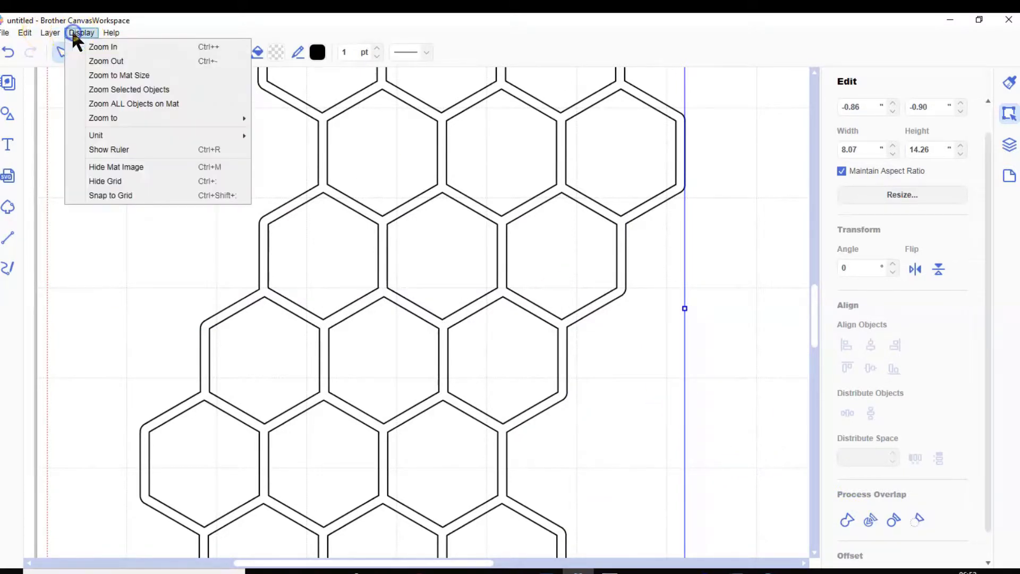
pyautogui.click(103, 76)
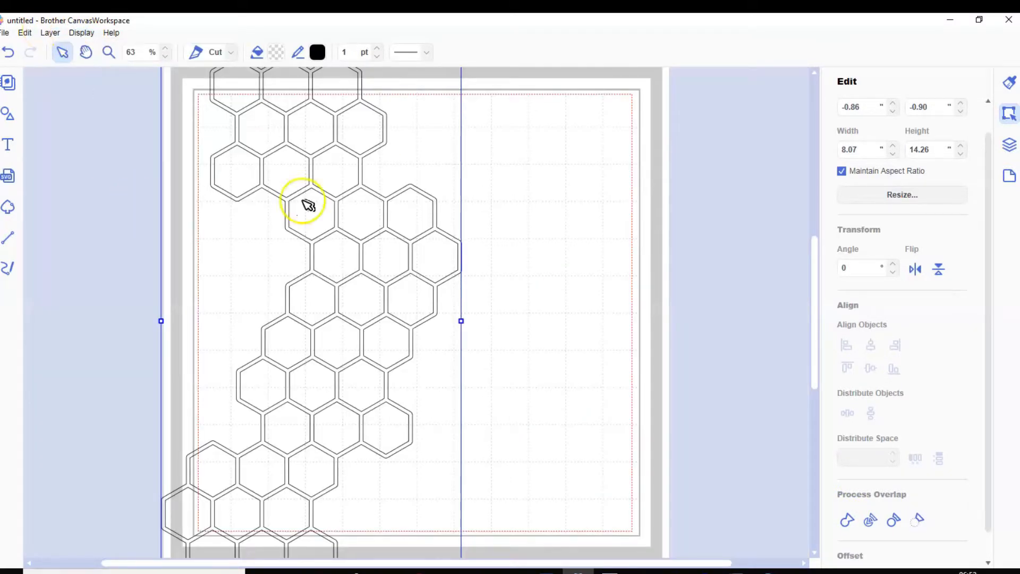
pyautogui.moveTo(293, 143); pyautogui.dragTo(401, 208)
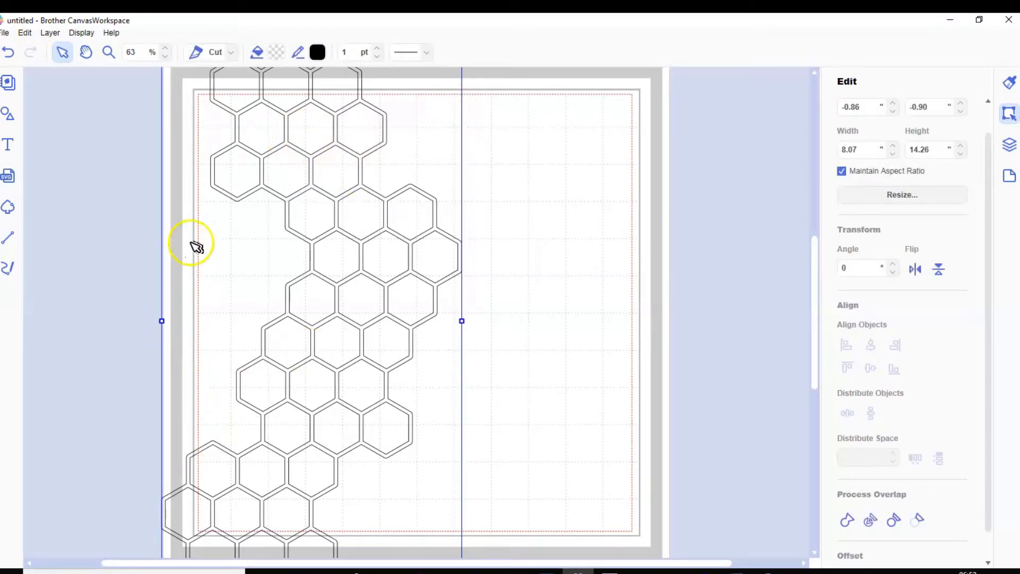
pyautogui.scroll(3, 192, 201)
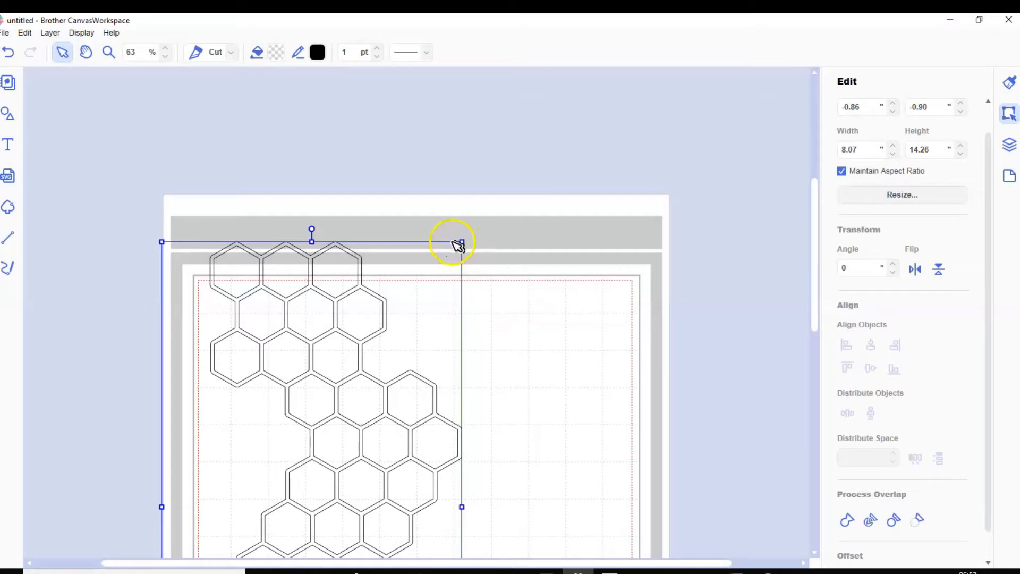
pyautogui.moveTo(462, 240); pyautogui.dragTo(356, 398)
pyautogui.moveTo(280, 457); pyautogui.dragTo(397, 323)
# - Enlarge the honeycomb to about 6.39" by 11.30" and place it over the mat's left edge at about X -1.49", Y 0.27"
pyautogui.click(82, 33)
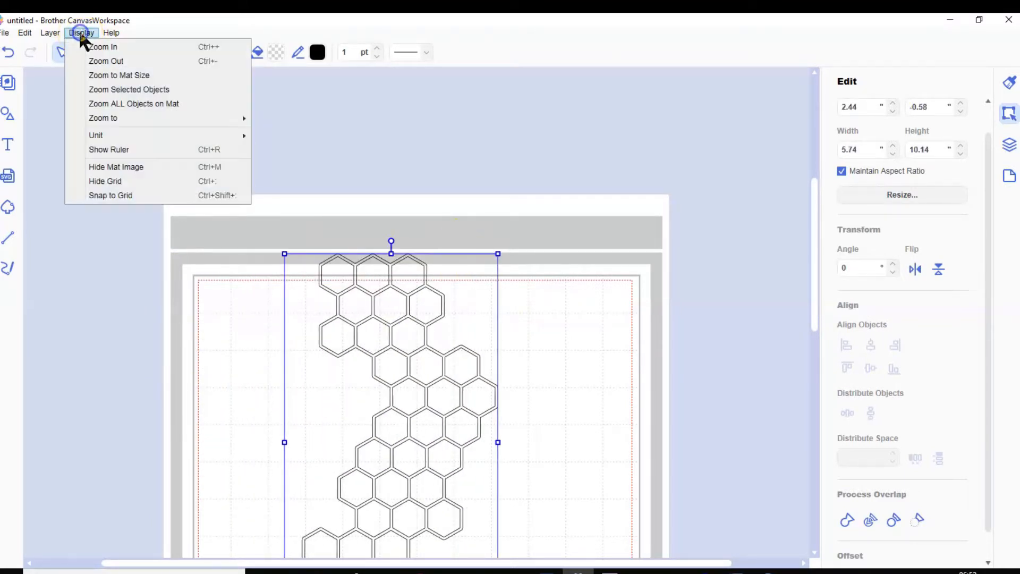
pyautogui.click(113, 75)
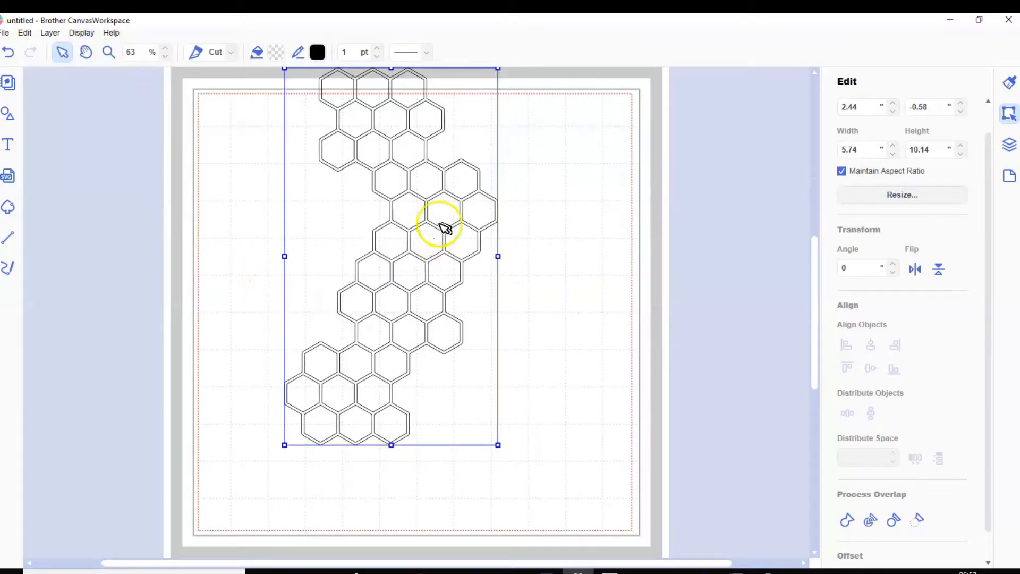
pyautogui.moveTo(451, 237); pyautogui.dragTo(387, 270)
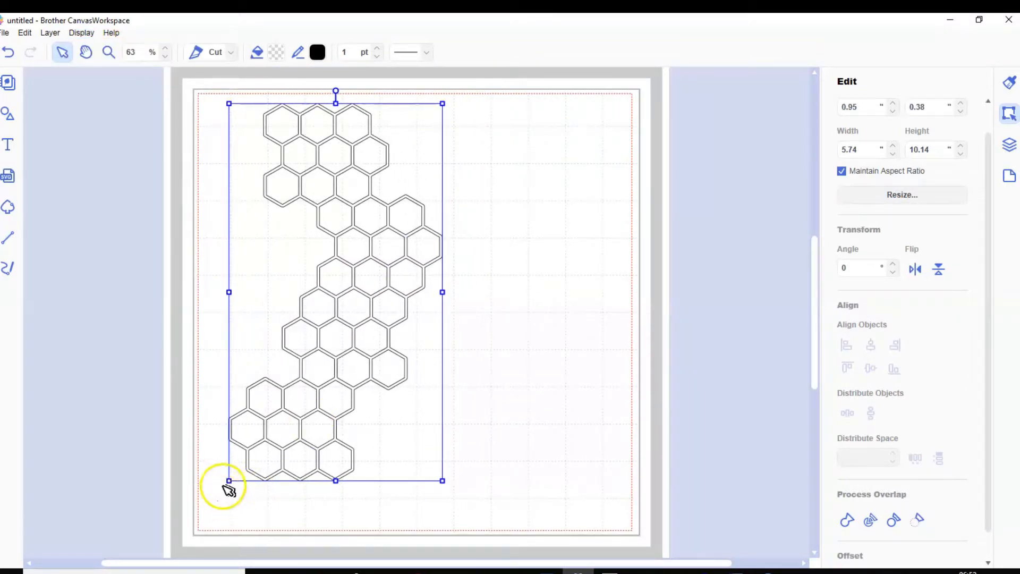
pyautogui.moveTo(229, 480); pyautogui.dragTo(203, 537)
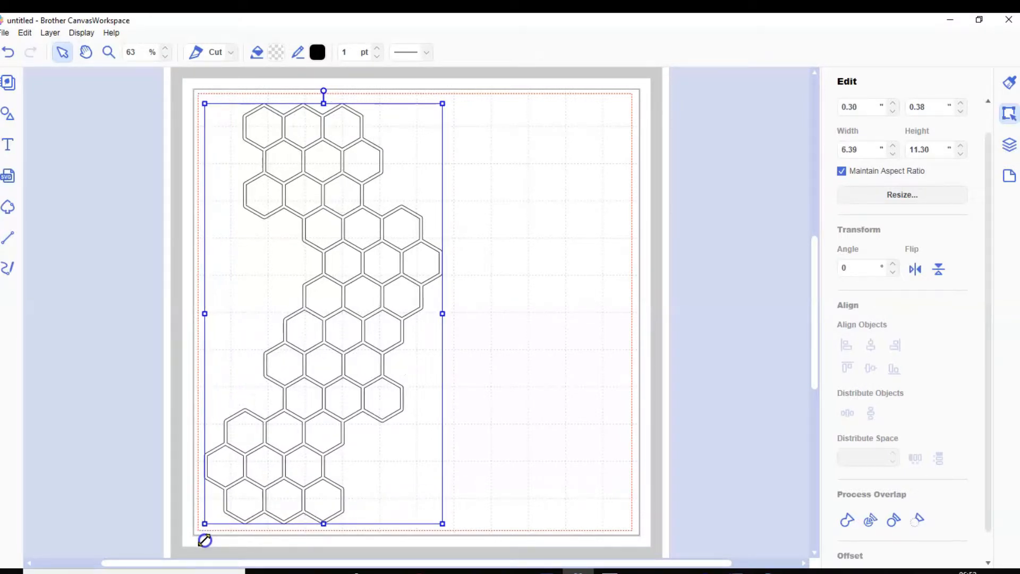
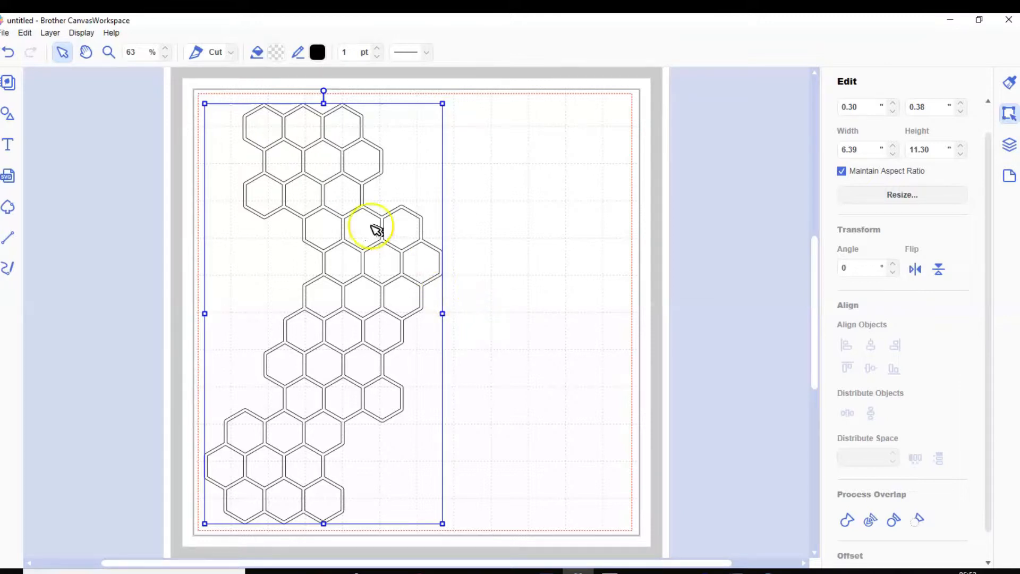
pyautogui.moveTo(365, 207); pyautogui.dragTo(299, 204)
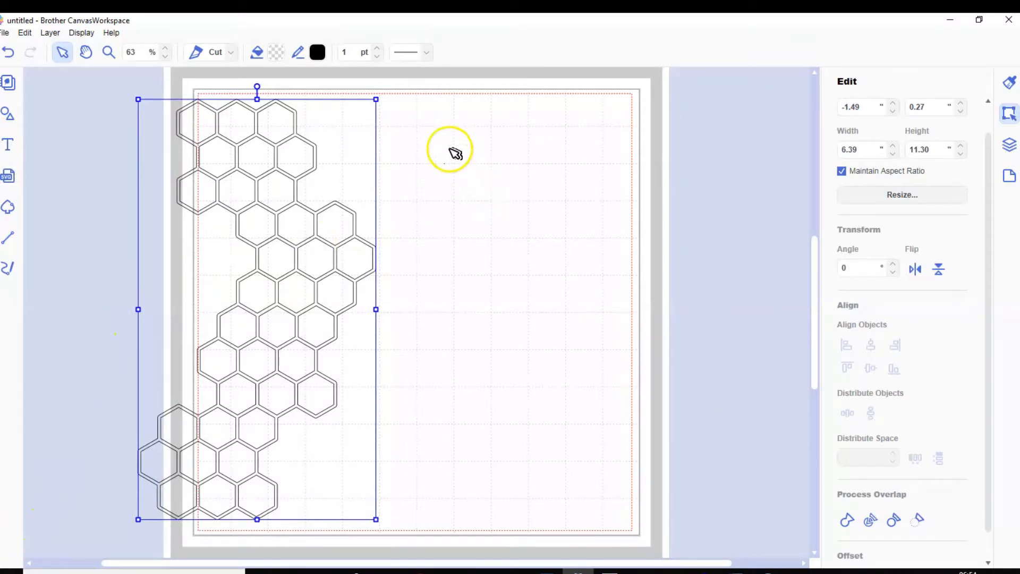
# - Add the text "IN EVERY" on the empty part of the mat, to the right of the honeycomb's upper rows
pyautogui.click(8, 143)
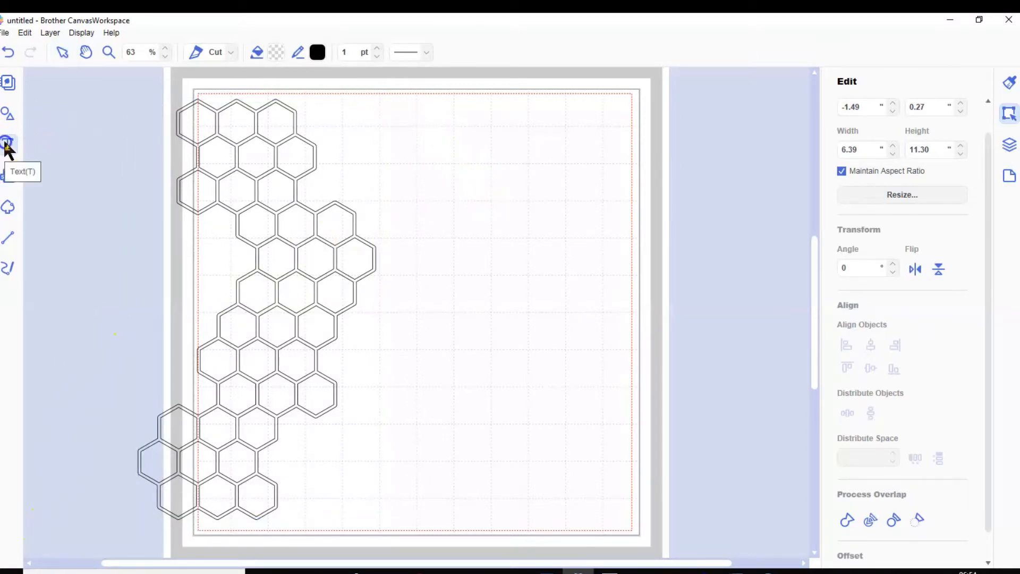
pyautogui.click(460, 150)
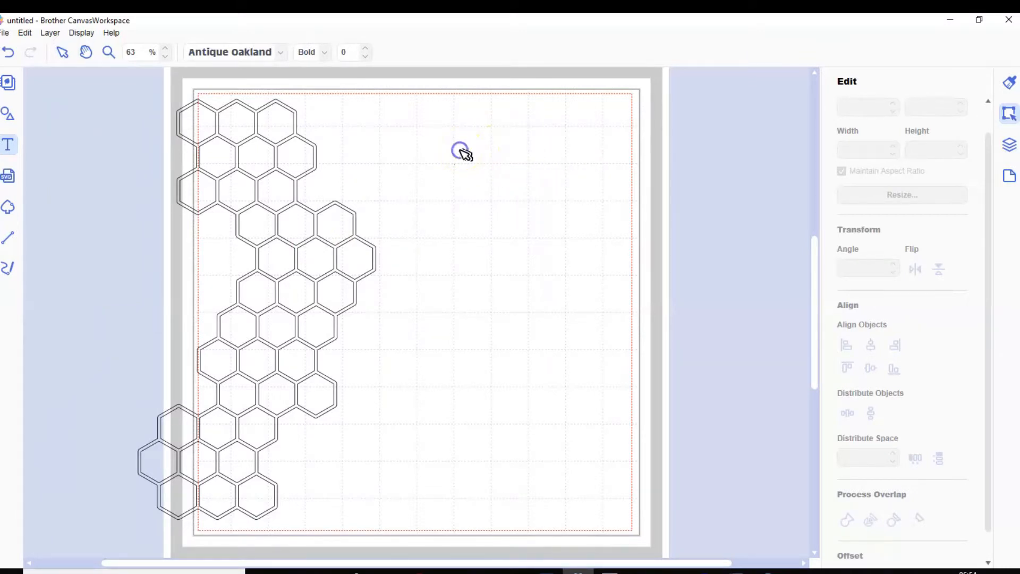
pyautogui.press('Escape')
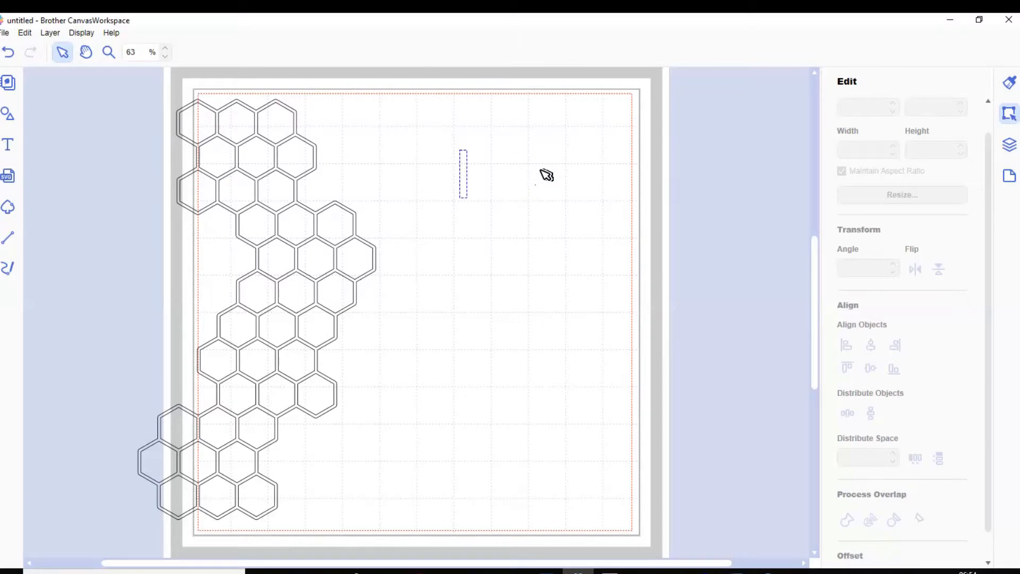
pyautogui.write('IN')
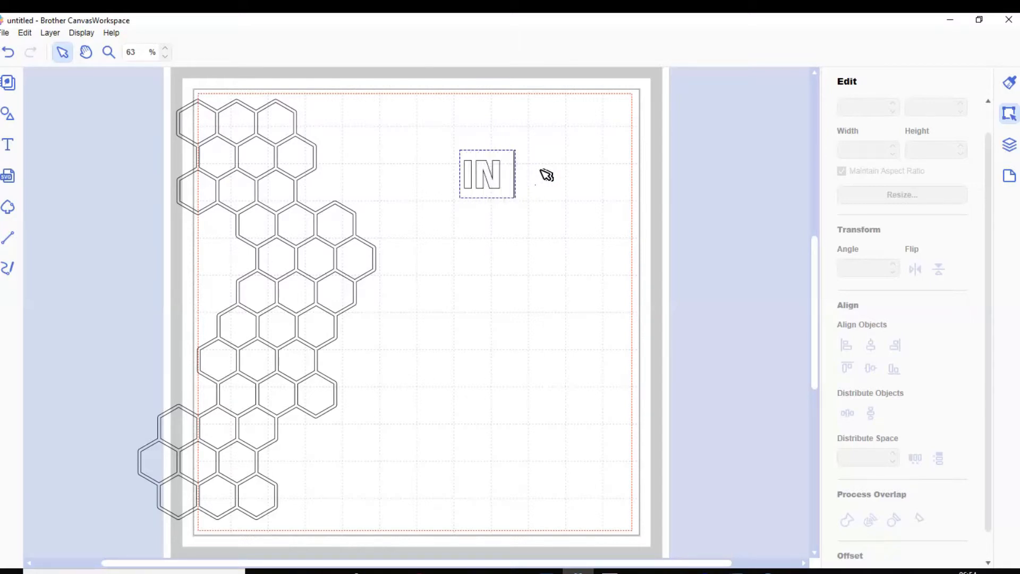
pyautogui.write(' EVERY')
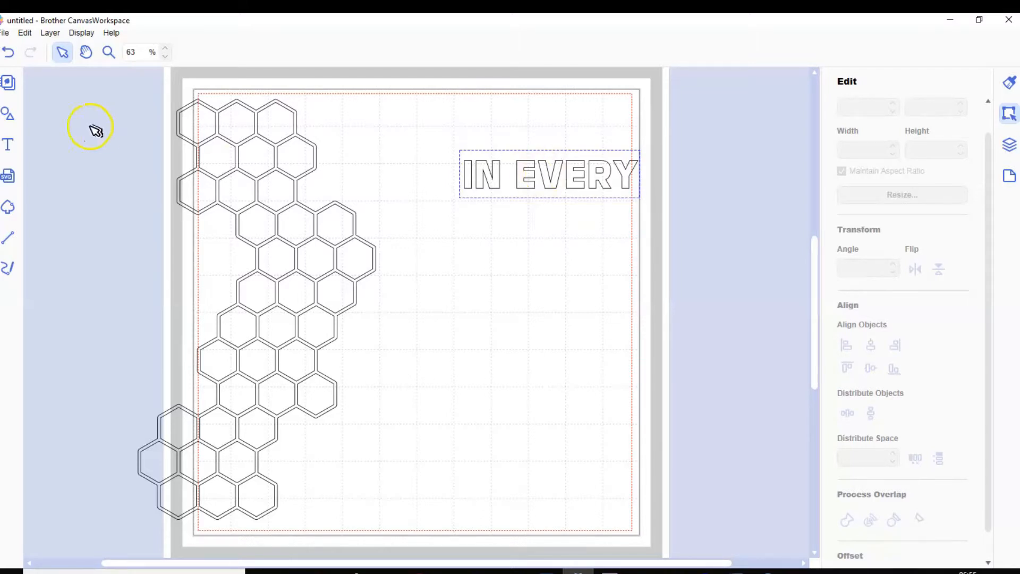
# - Add the word "woman" in lowercase as a separate text object below "IN EVERY"
pyautogui.click(7, 145)
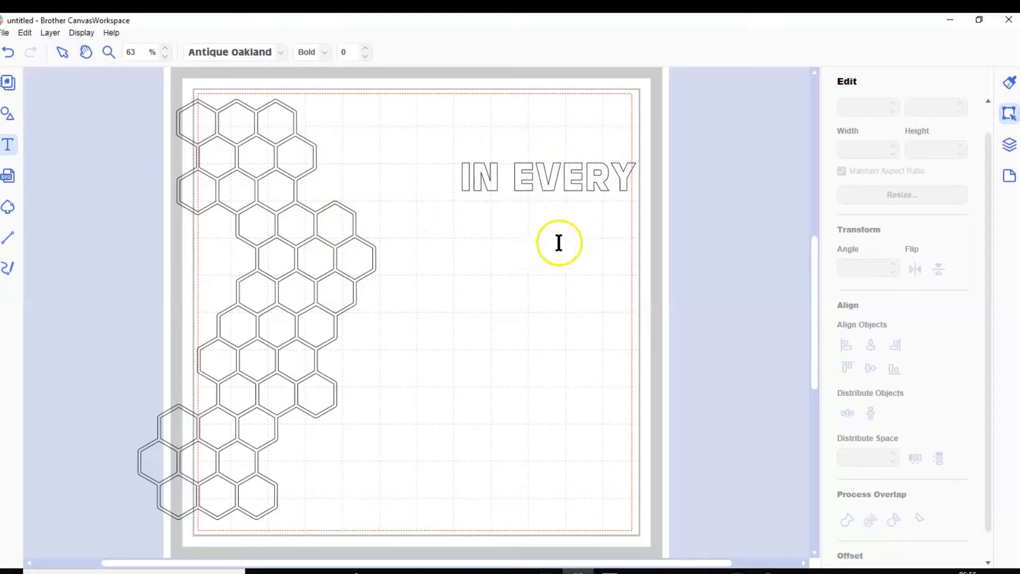
pyautogui.click(496, 226)
pyautogui.click(577, 237)
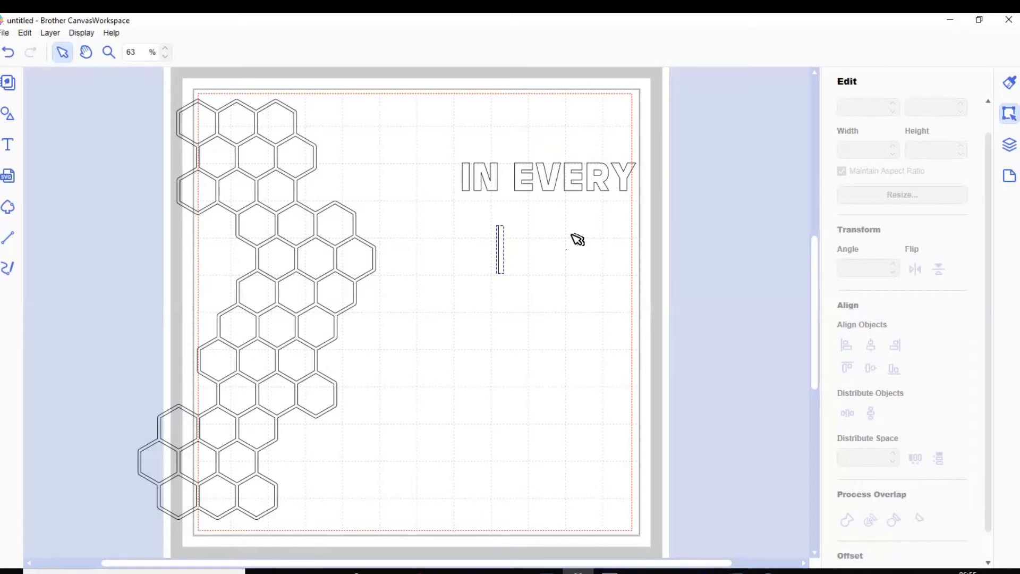
pyautogui.write('WOMAN')
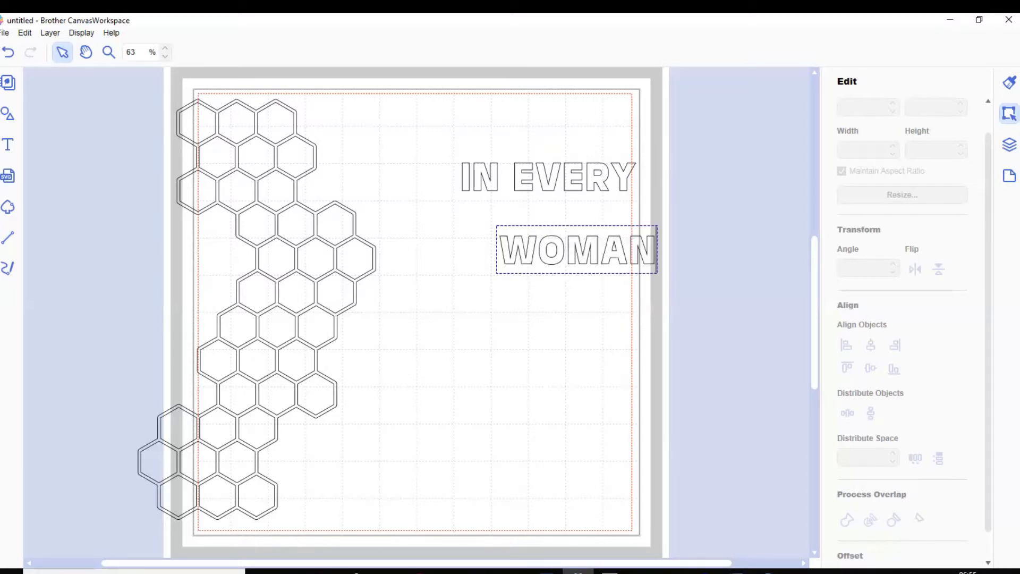
pyautogui.click(554, 256)
pyautogui.press('BackSpace')
pyautogui.press('BackSpace')
pyautogui.press('BackSpace')
pyautogui.press('BackSpace')
pyautogui.press('BackSpace')
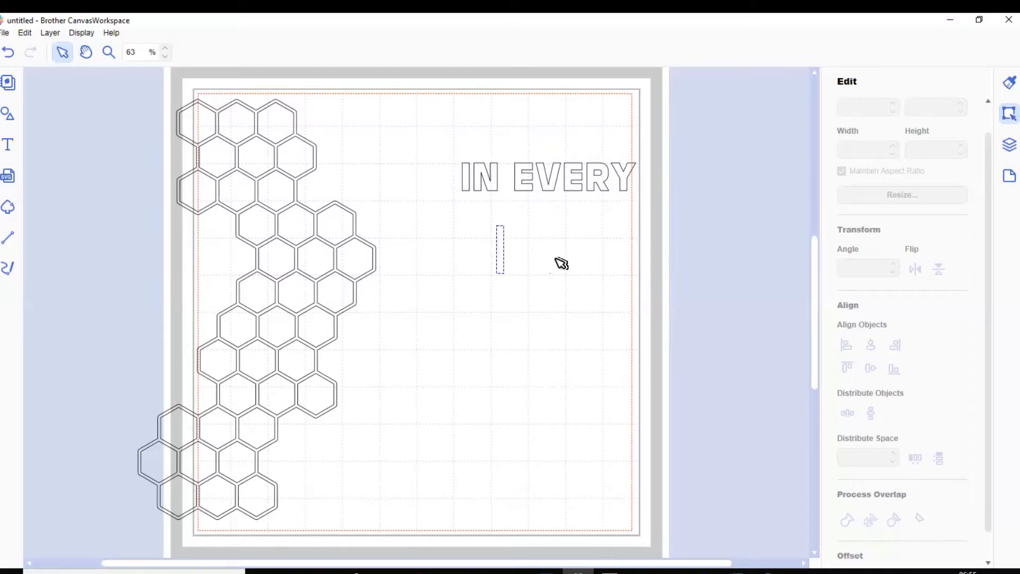
pyautogui.write('woman')
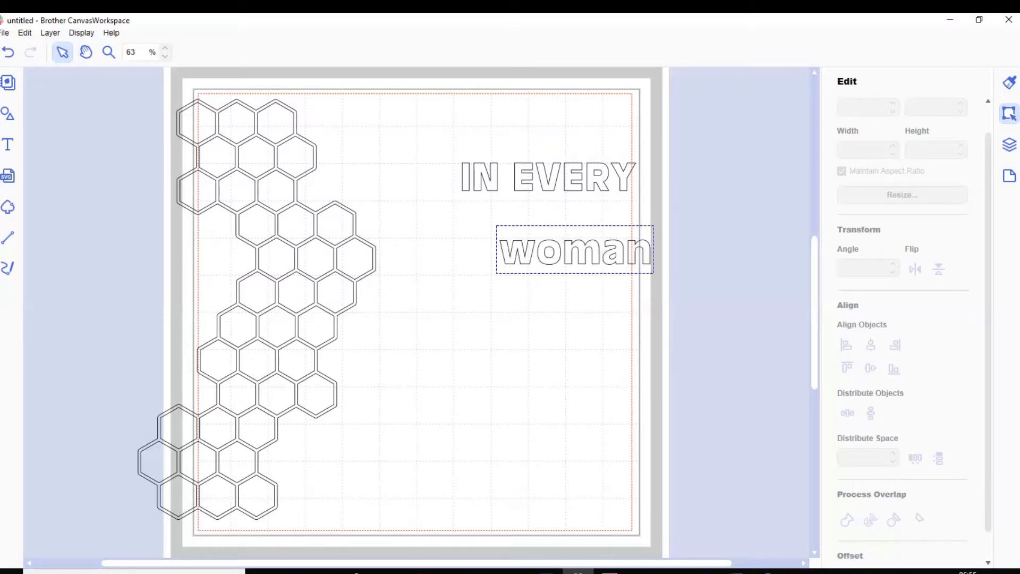
# - Add "THERE IS A" in capitals as a separate text object below "woman"
pyautogui.click(12, 144)
pyautogui.click(550, 297)
pyautogui.click(615, 312)
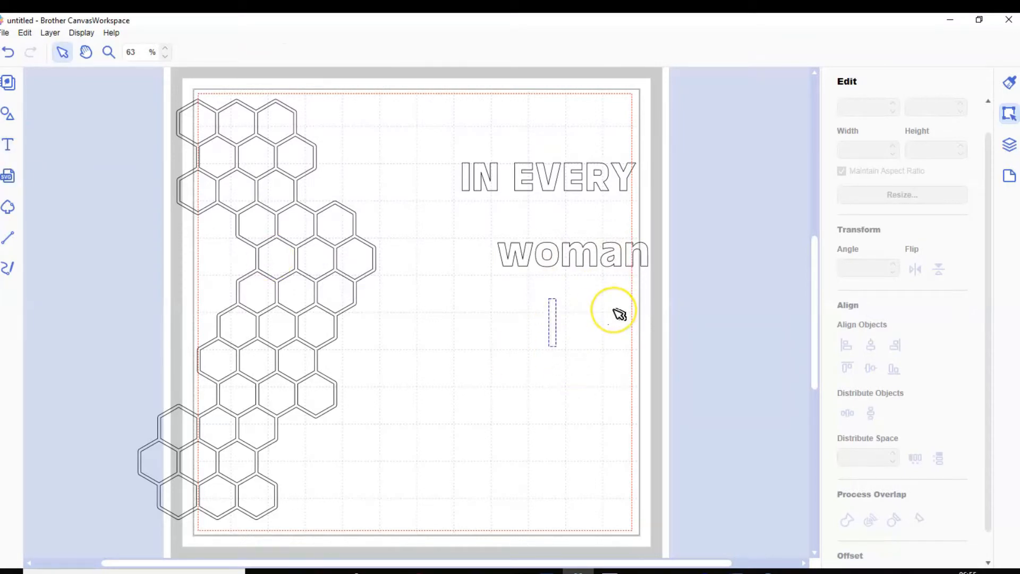
pyautogui.write('th')
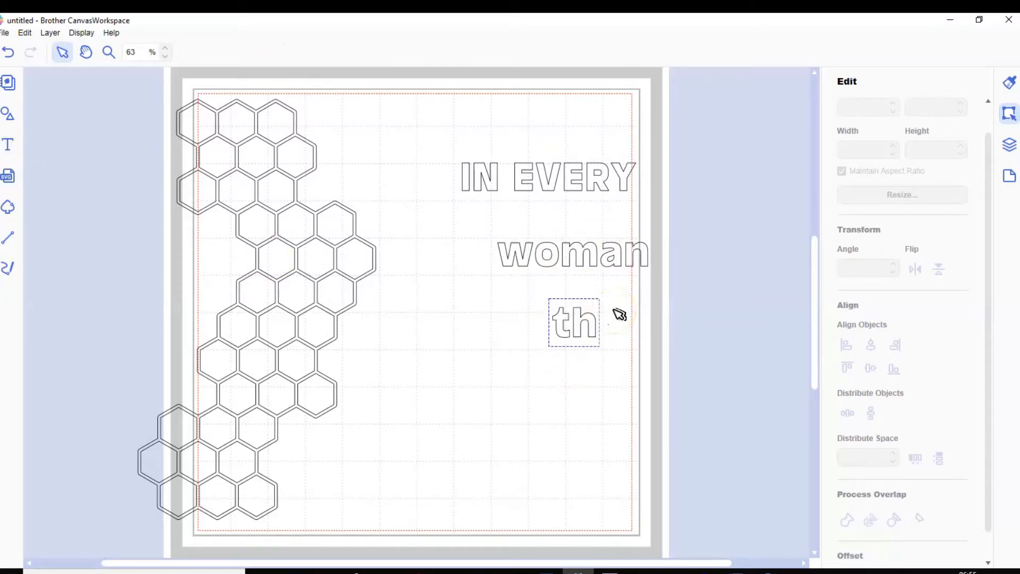
pyautogui.press('BackSpace')
pyautogui.press('BackSpace')
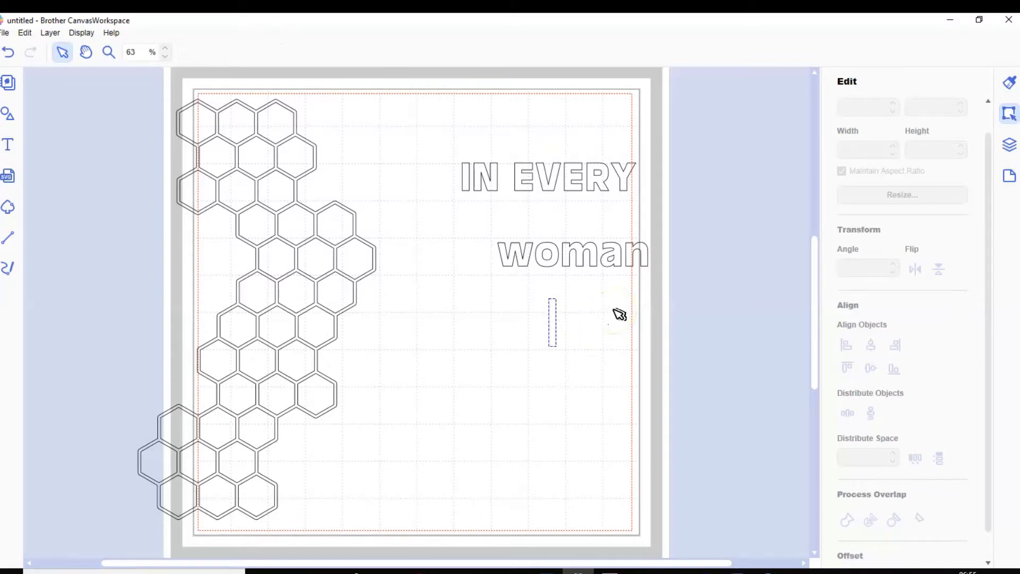
pyautogui.write('THERE')
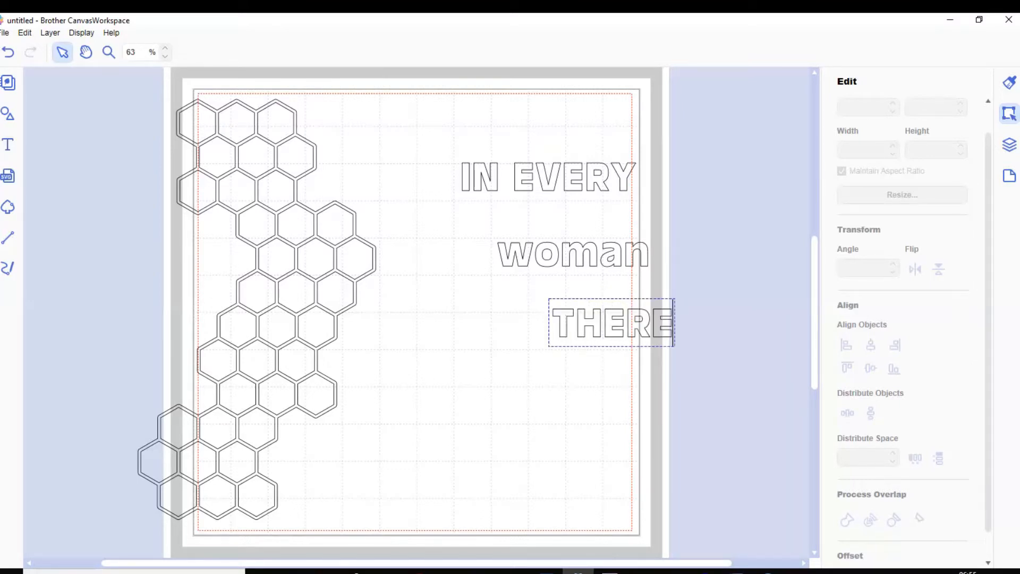
pyautogui.write(' IS')
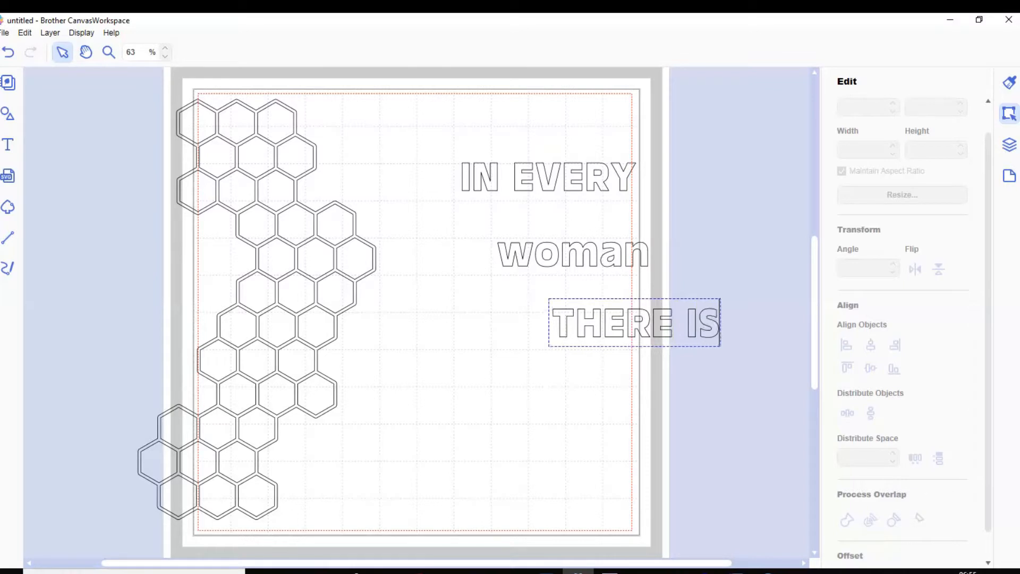
pyautogui.write(' A')
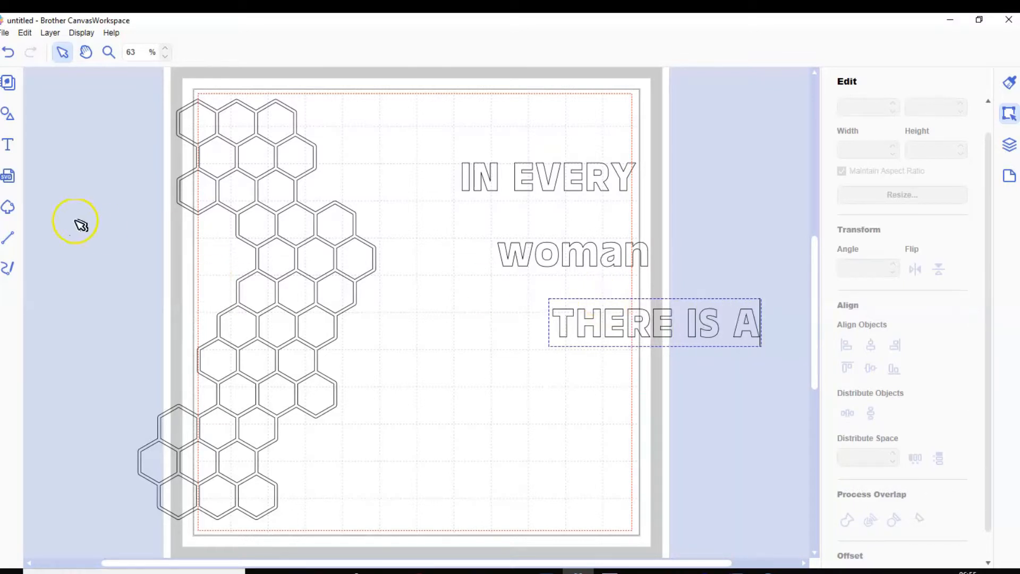
# - Add "QUEEN" in capitals as a separate text object below "THERE IS A"
pyautogui.click(11, 142)
pyautogui.click(587, 384)
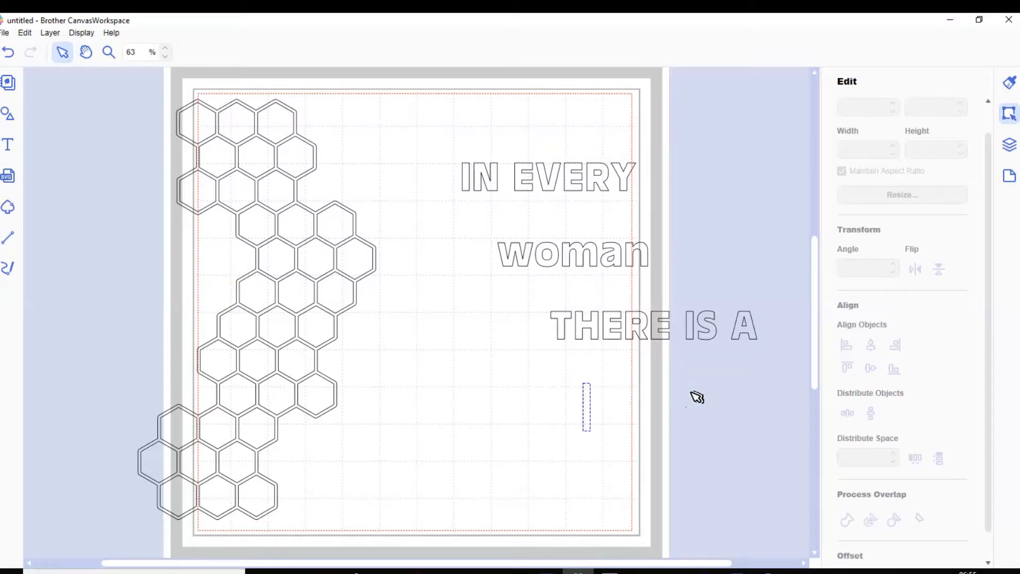
pyautogui.write('QUEEN')
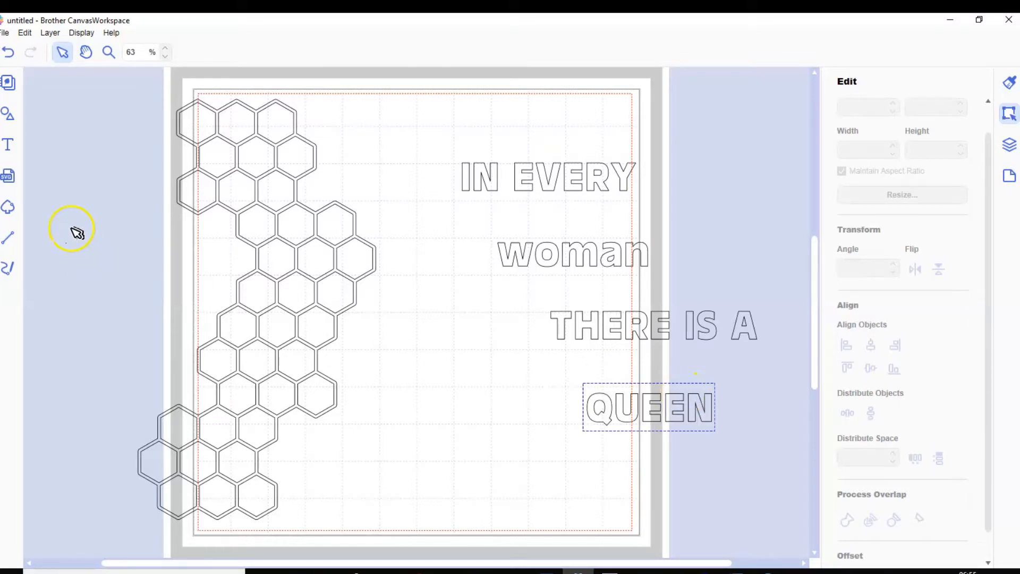
# - Change the font of the "IN EVERY" text to Always Here
pyautogui.click(541, 186)
pyautogui.click(541, 185)
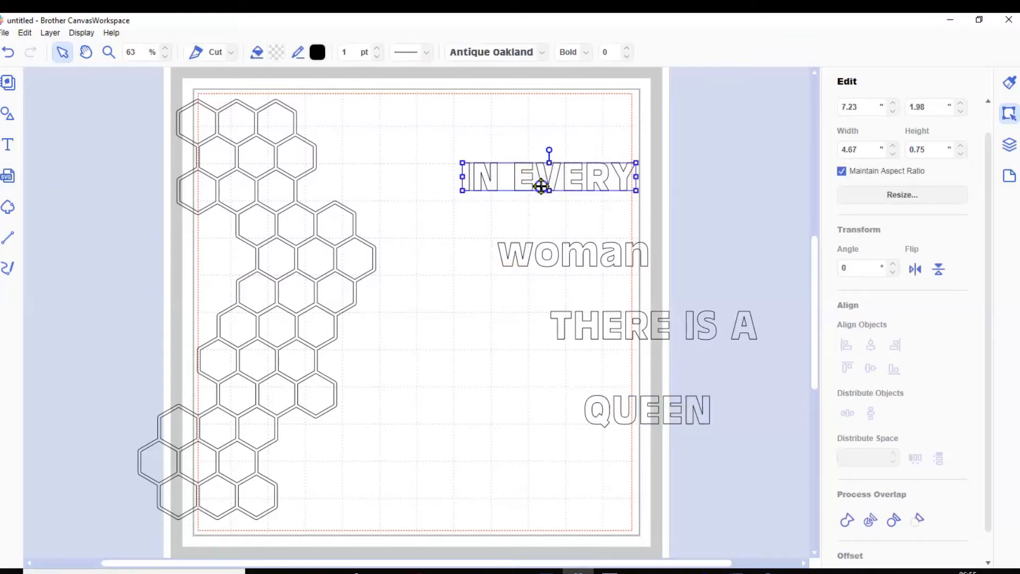
pyautogui.click(543, 52)
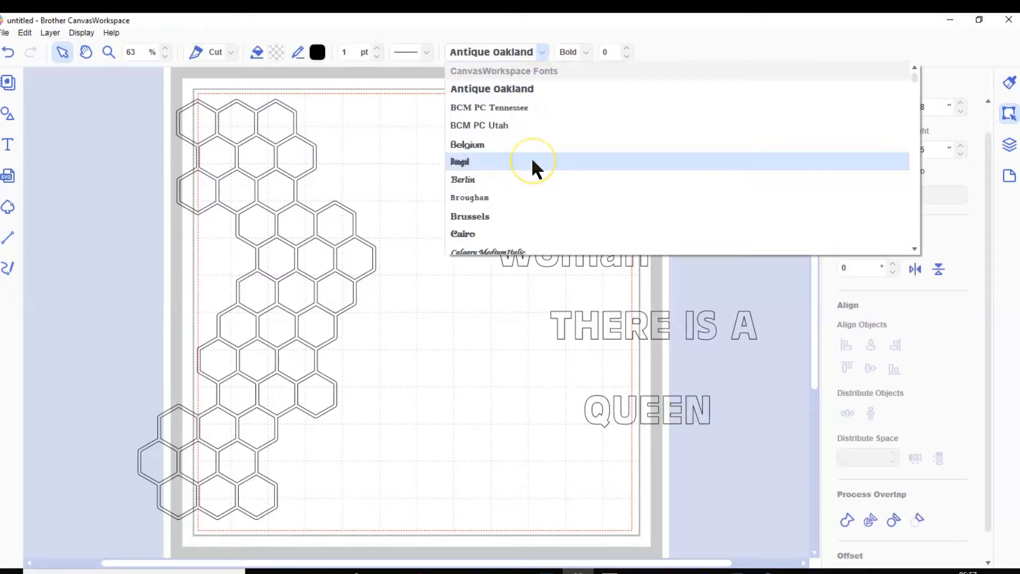
pyautogui.scroll(-3, 532, 157)
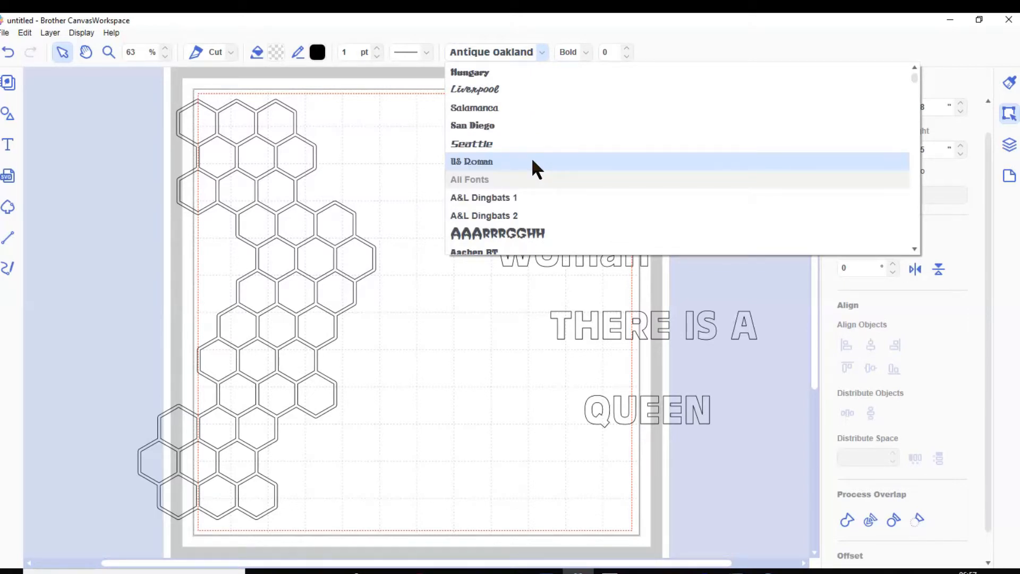
pyautogui.scroll(-2, 533, 161)
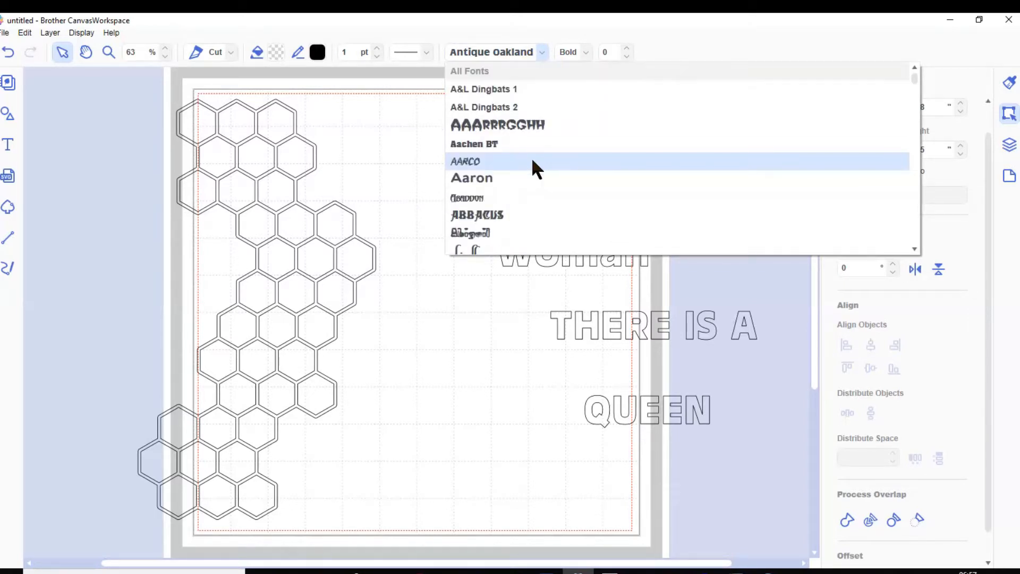
pyautogui.scroll(-1, 533, 161)
pyautogui.scroll(-1, 533, 162)
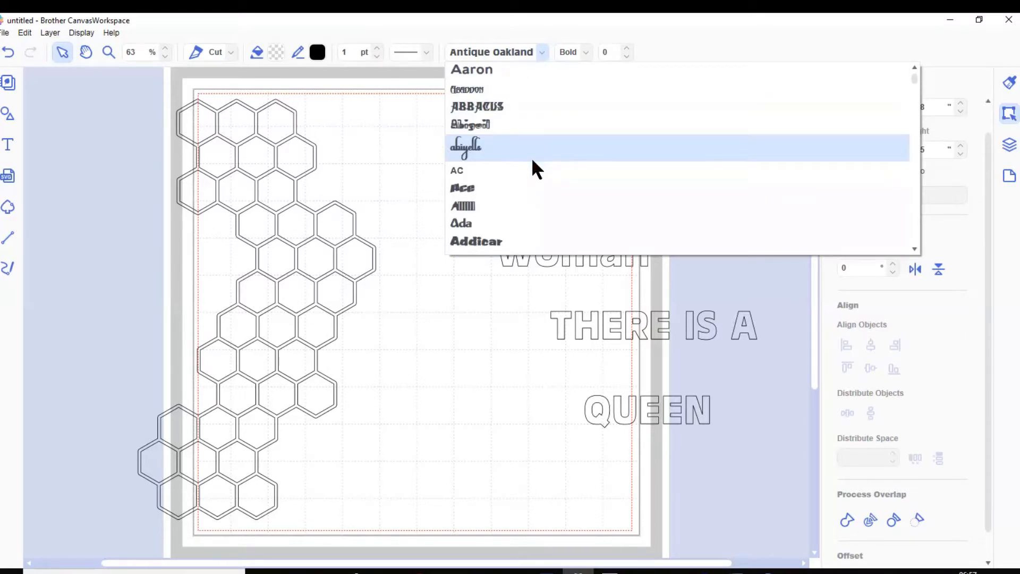
pyautogui.scroll(-1, 533, 162)
pyautogui.scroll(-1, 533, 162)
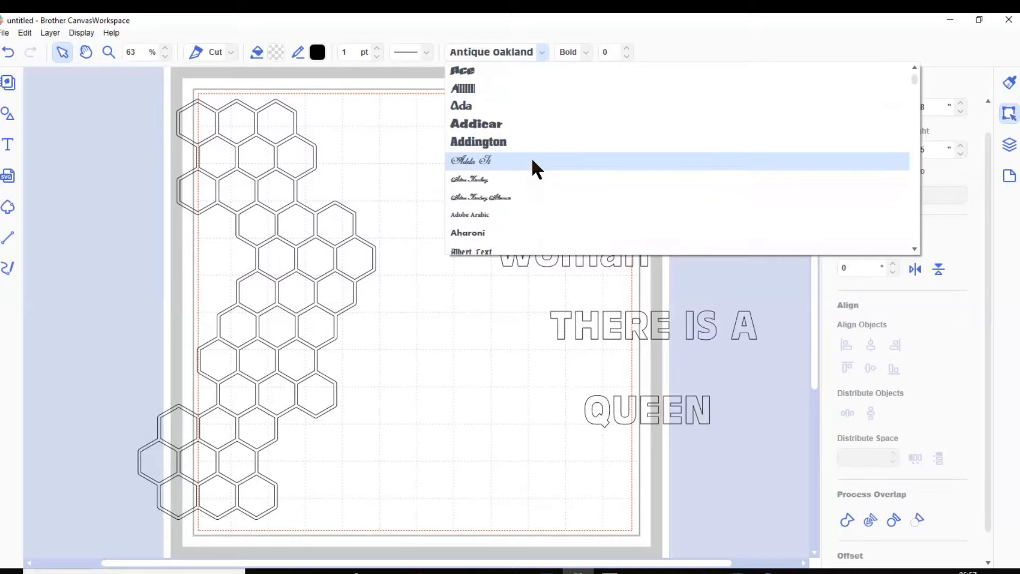
pyautogui.scroll(-2, 533, 162)
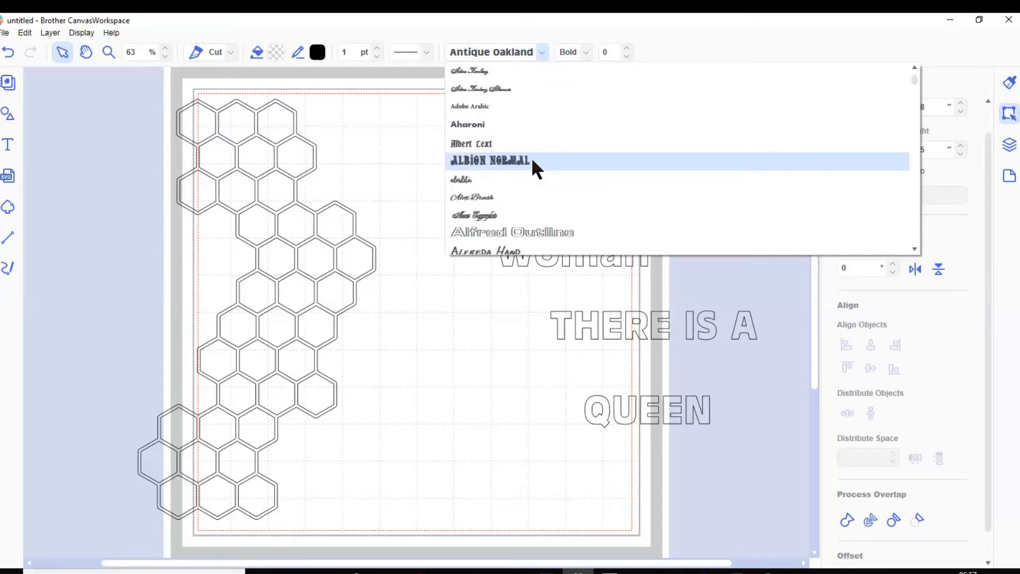
pyautogui.scroll(-1, 531, 158)
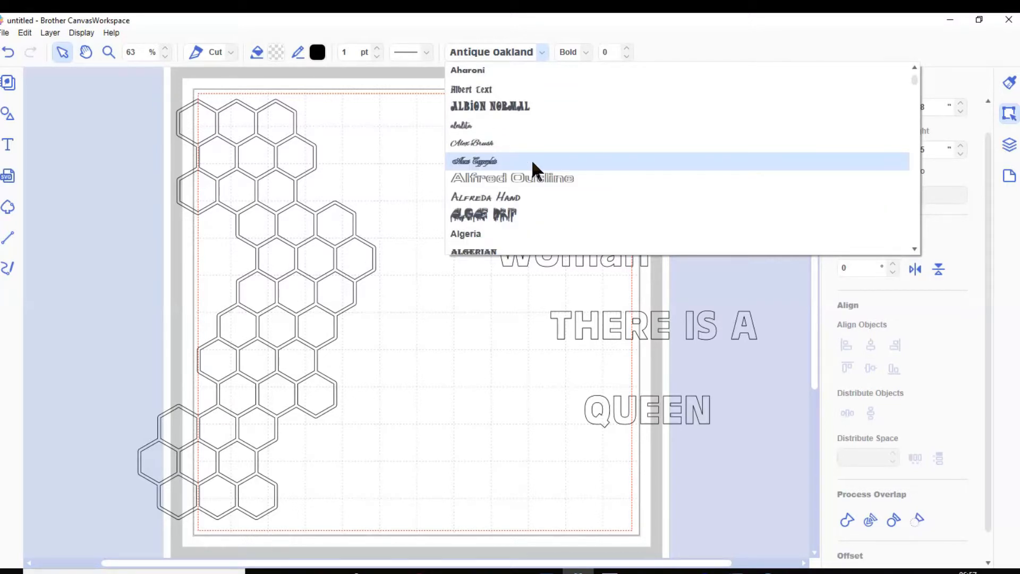
pyautogui.scroll(-1, 531, 158)
pyautogui.scroll(-1, 533, 163)
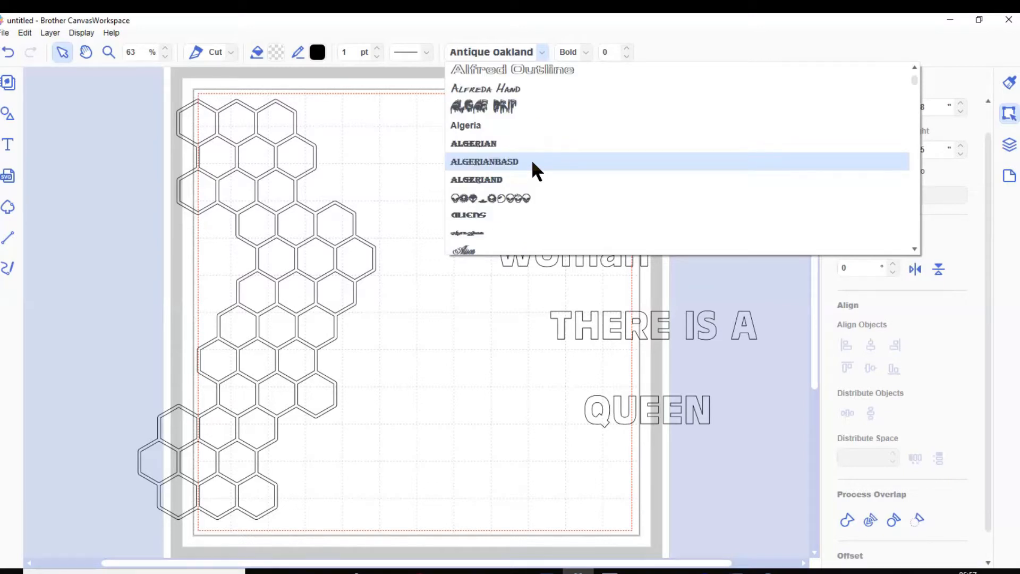
pyautogui.scroll(-2, 533, 163)
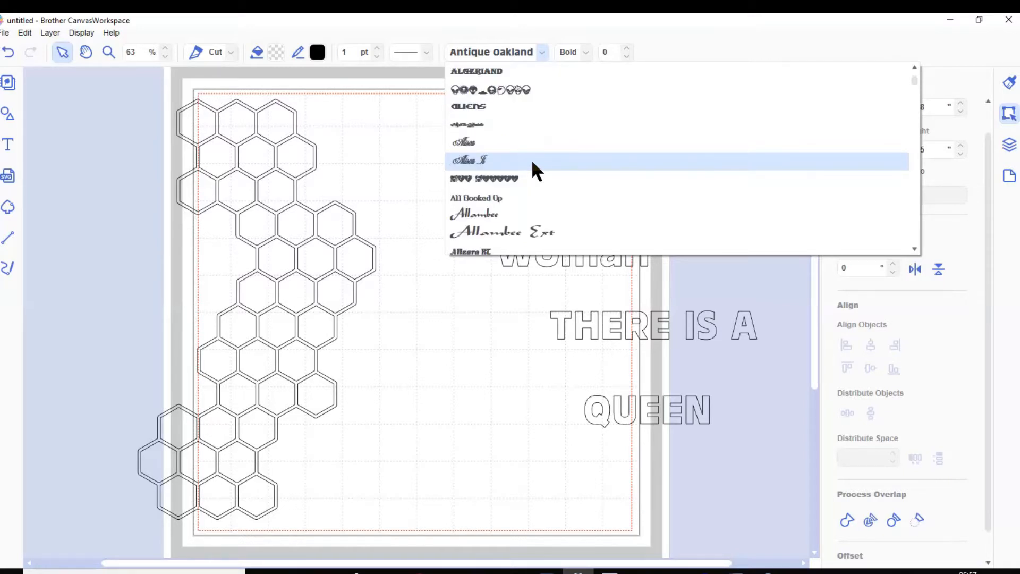
pyautogui.scroll(-1, 530, 160)
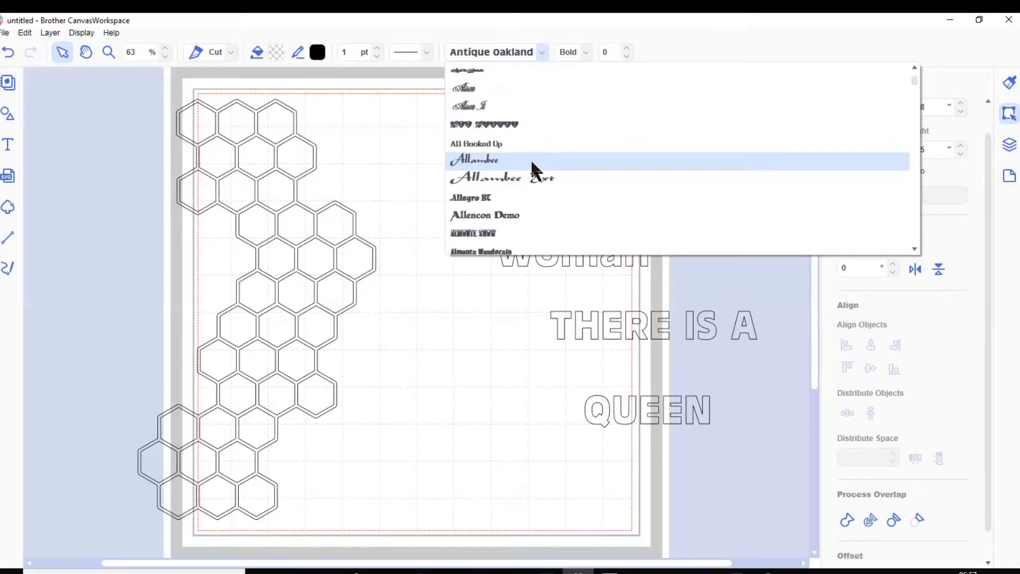
pyautogui.scroll(-2, 531, 159)
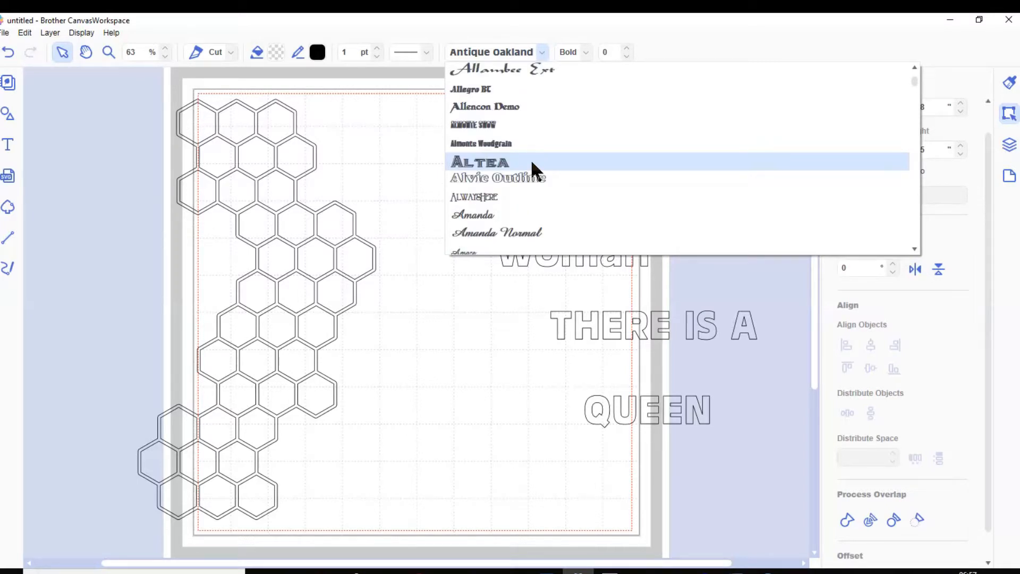
pyautogui.click(477, 196)
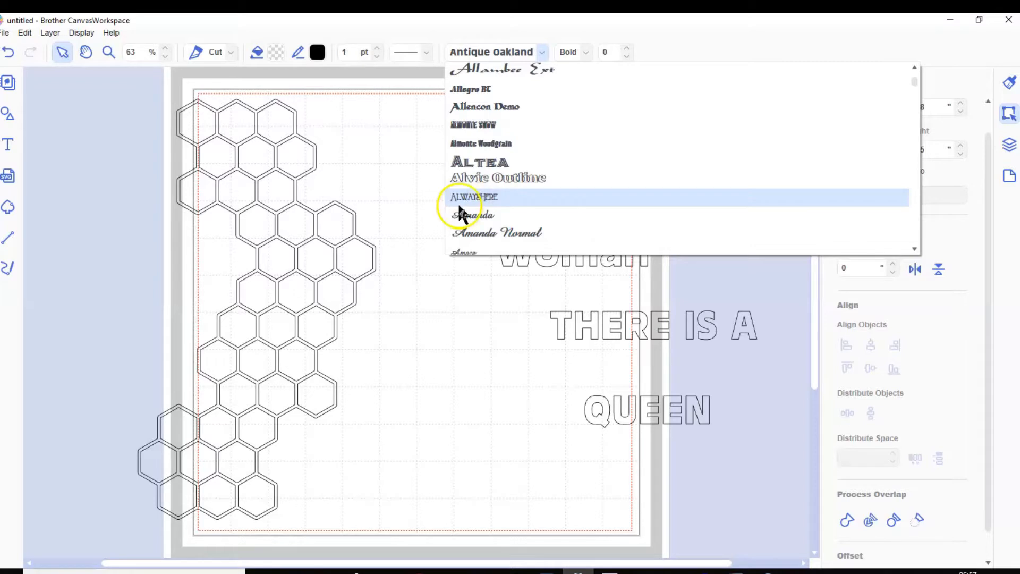
# - Apply the same Always Here font to the "THERE IS A" text
pyautogui.click(417, 316)
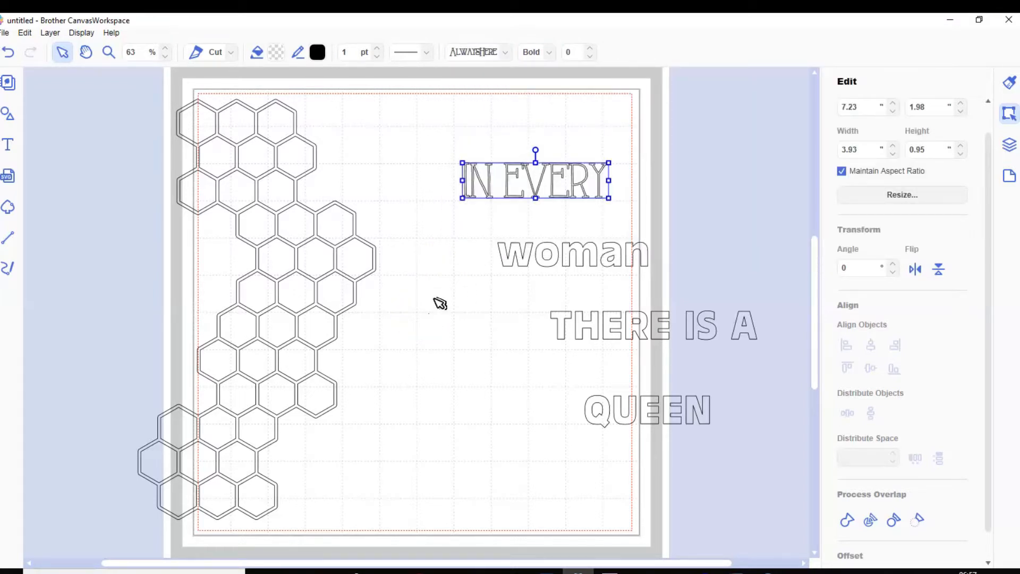
pyautogui.click(610, 325)
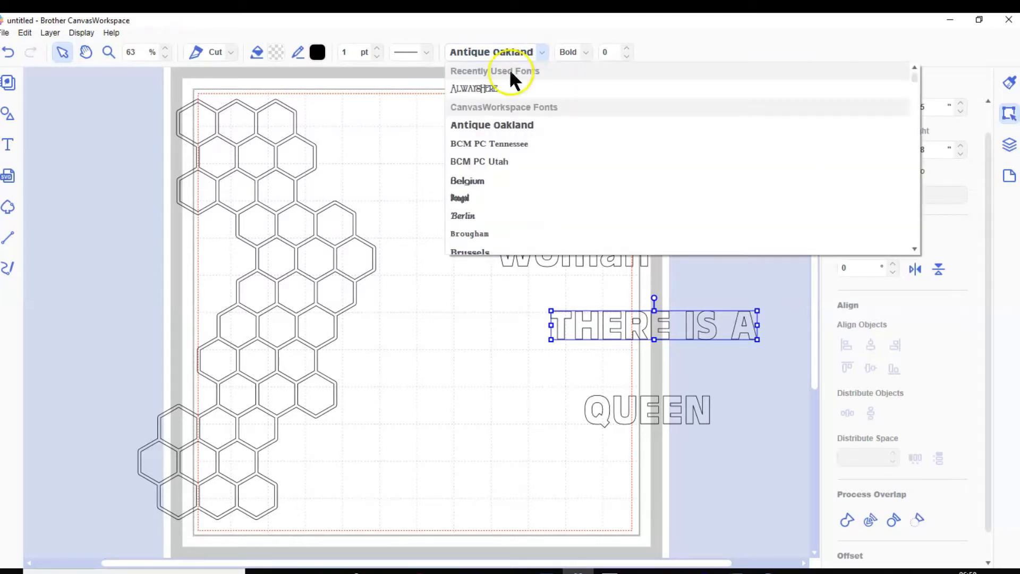
pyautogui.click(472, 89)
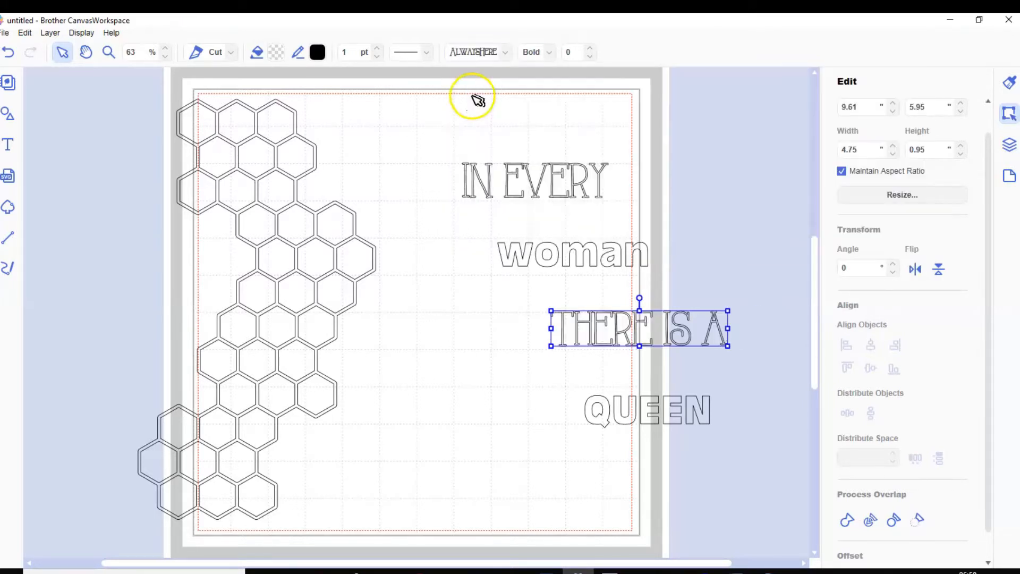
# - Change the font of the "woman" text to the script font Amanda
pyautogui.click(567, 255)
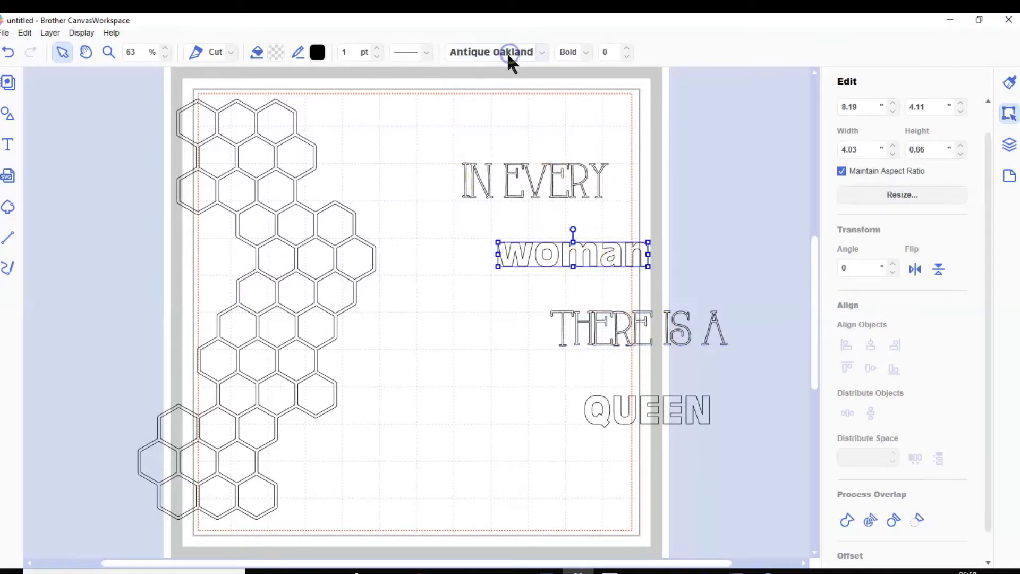
pyautogui.click(543, 51)
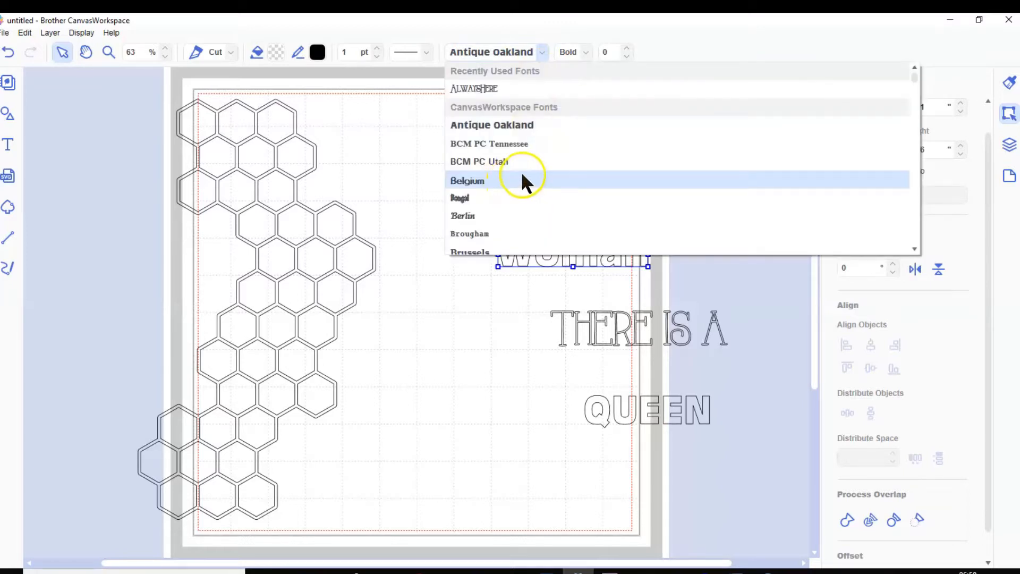
pyautogui.scroll(-1, 522, 173)
pyautogui.scroll(-1, 522, 174)
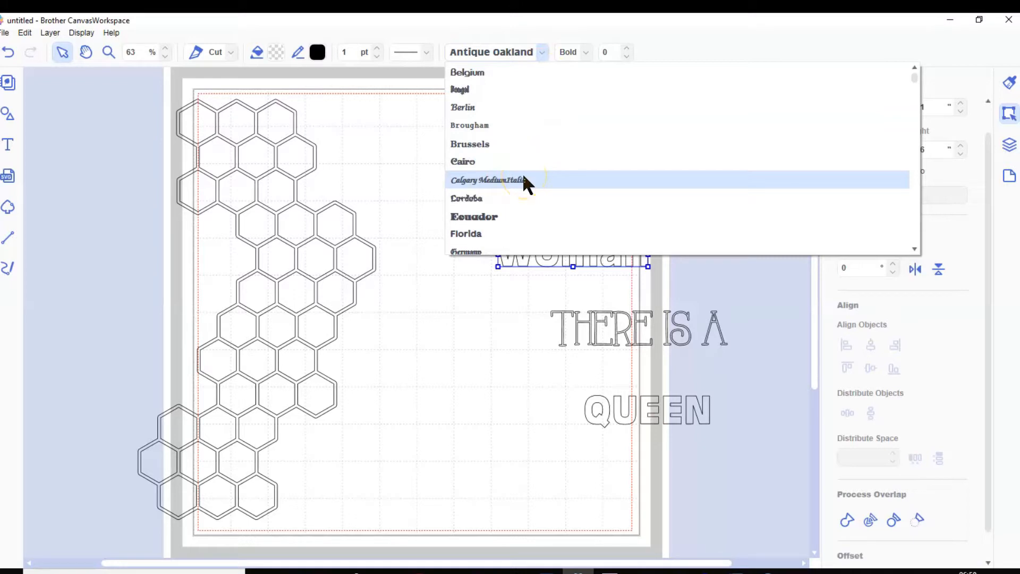
pyautogui.scroll(-2, 521, 173)
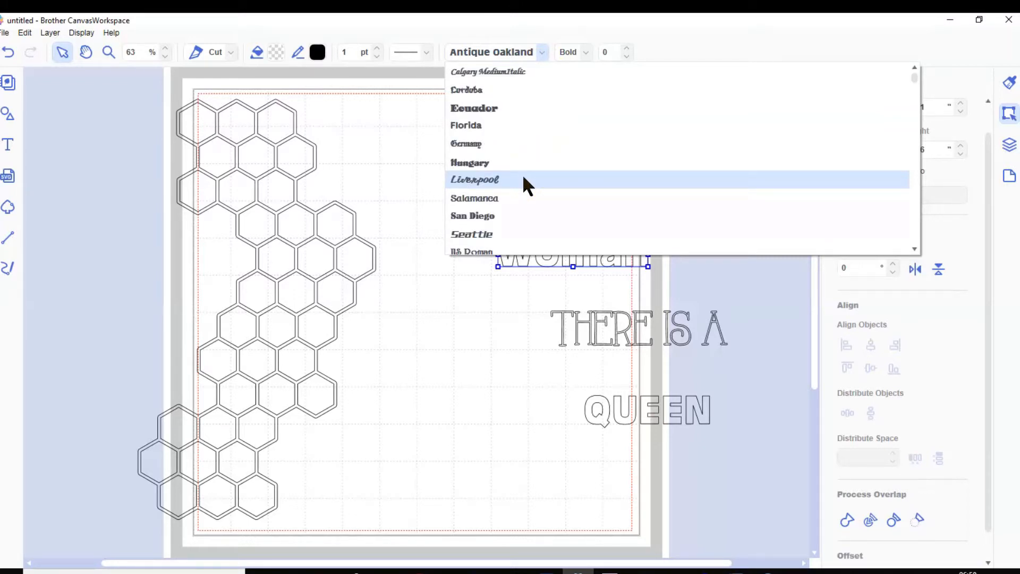
pyautogui.click(519, 176)
# - Replace the lowercase first letter of "woman" with a capital "W" so the text reads "Woman"
pyautogui.doubleClick(531, 254)
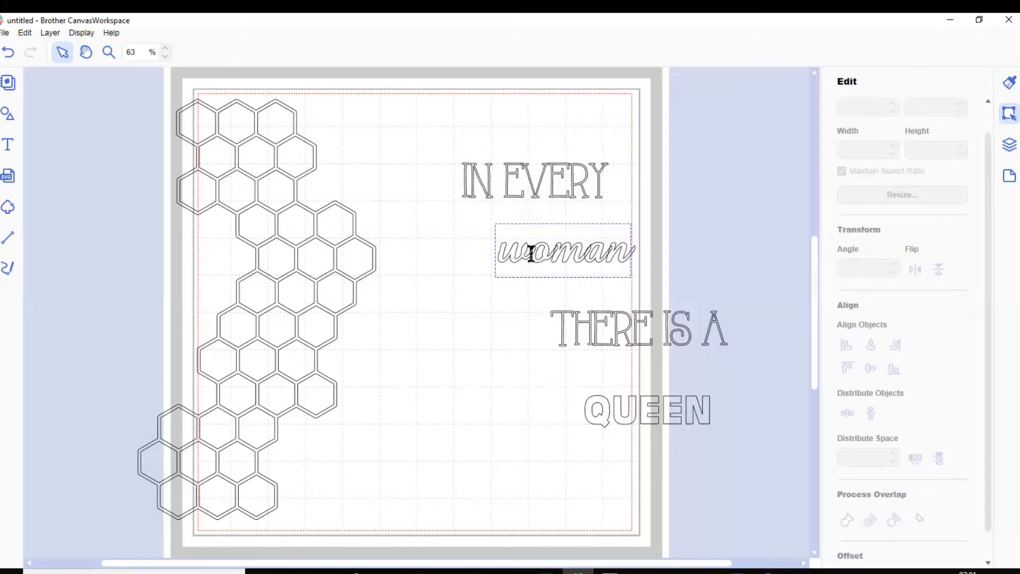
pyautogui.press('BackSpace')
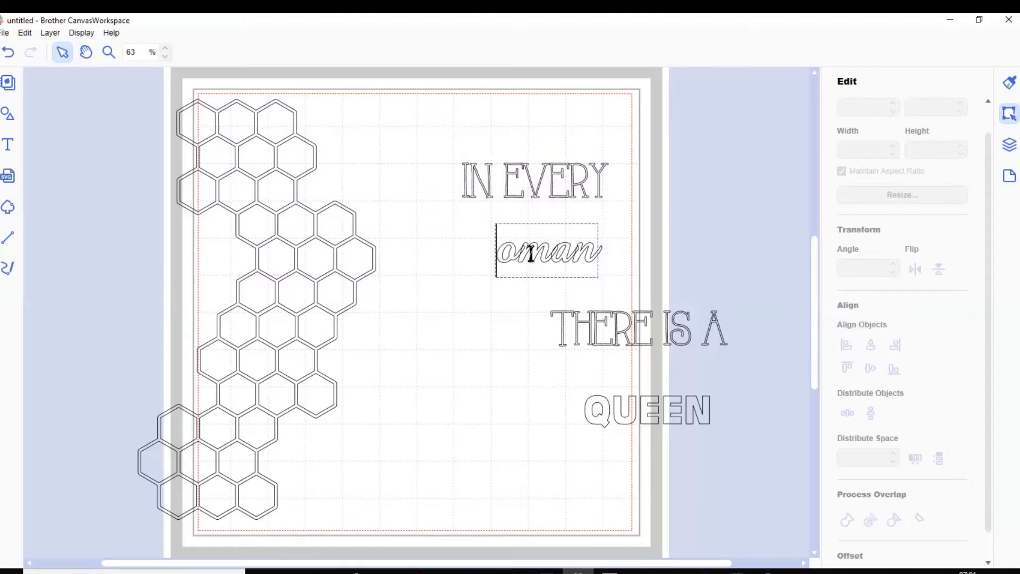
pyautogui.write('W')
pyautogui.click(446, 330)
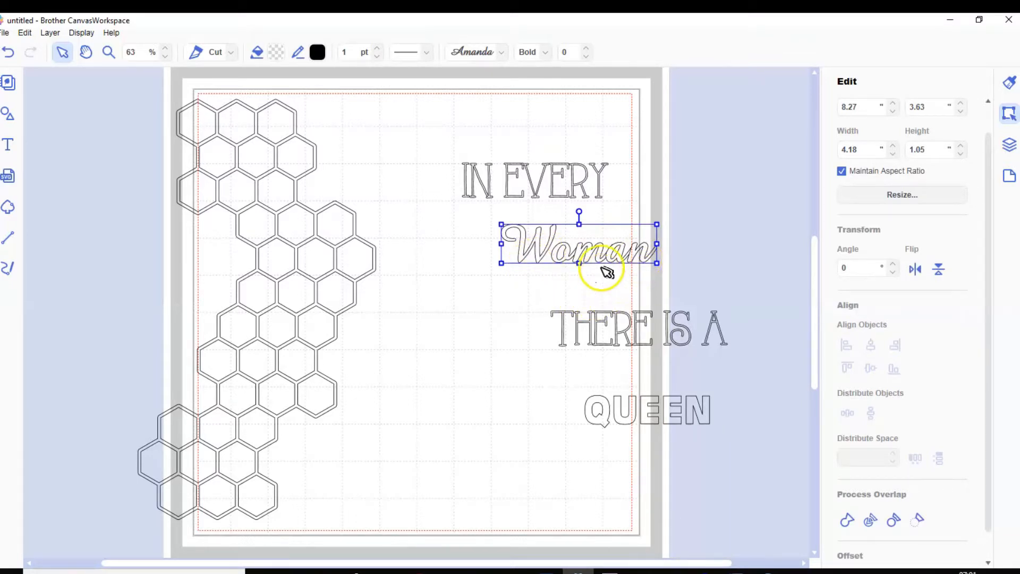
# - Weld the overlapping letters of "Woman" and split the result into separate "W" and "oman" shapes
pyautogui.click(108, 52)
pyautogui.moveTo(501, 217); pyautogui.dragTo(662, 267)
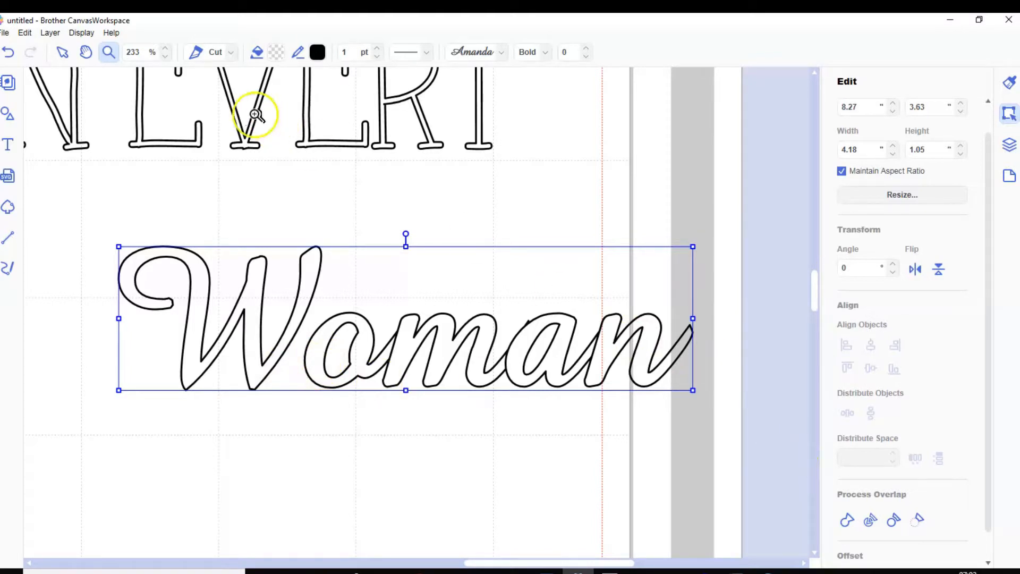
pyautogui.click(61, 52)
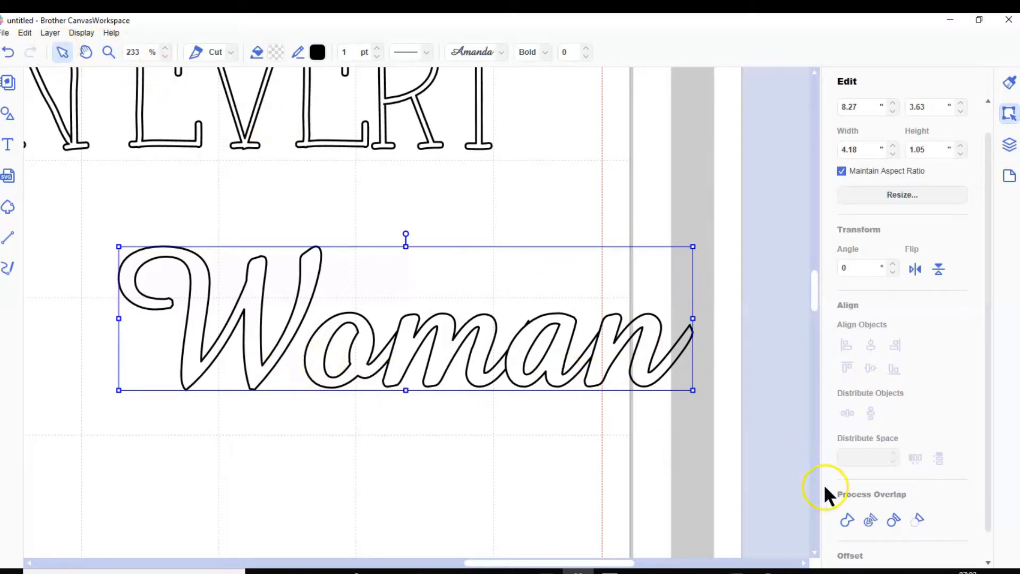
pyautogui.click(847, 519)
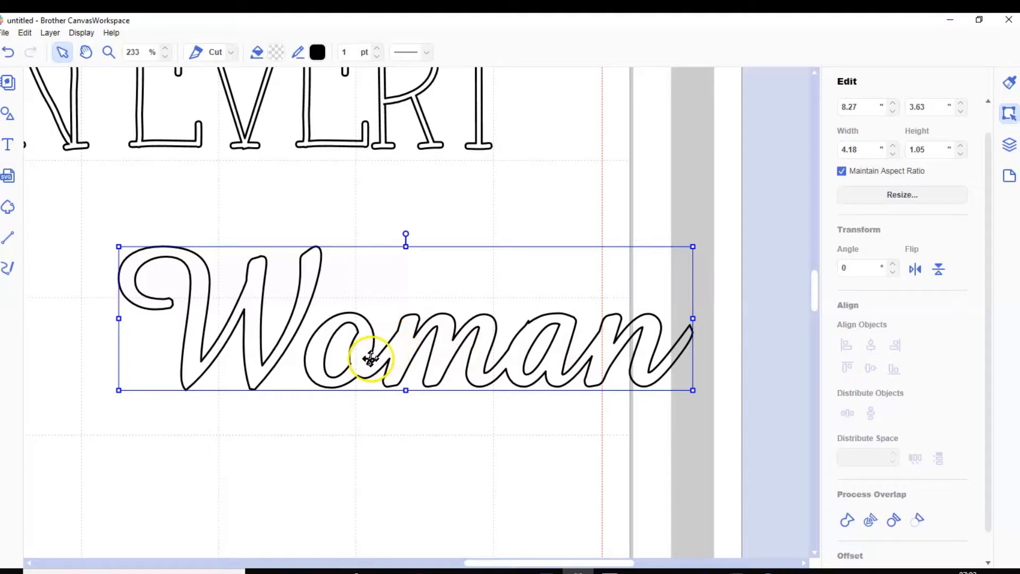
pyautogui.click(871, 521)
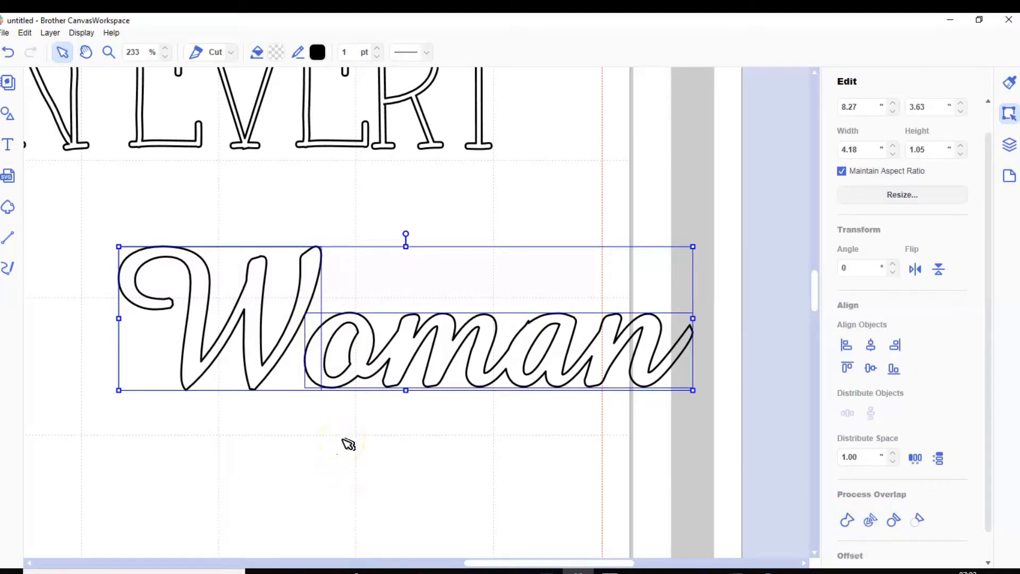
pyautogui.click(349, 443)
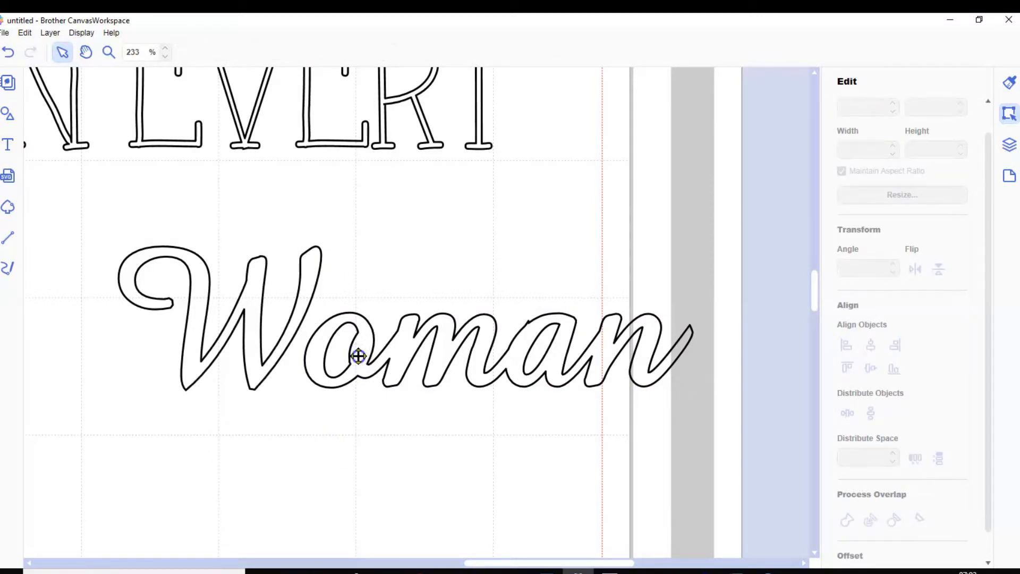
# - Nudge the "oman" shape left to a horizontal position of 9.47" so its "o" overlaps the "W"
pyautogui.click(359, 356)
pyautogui.click(370, 350)
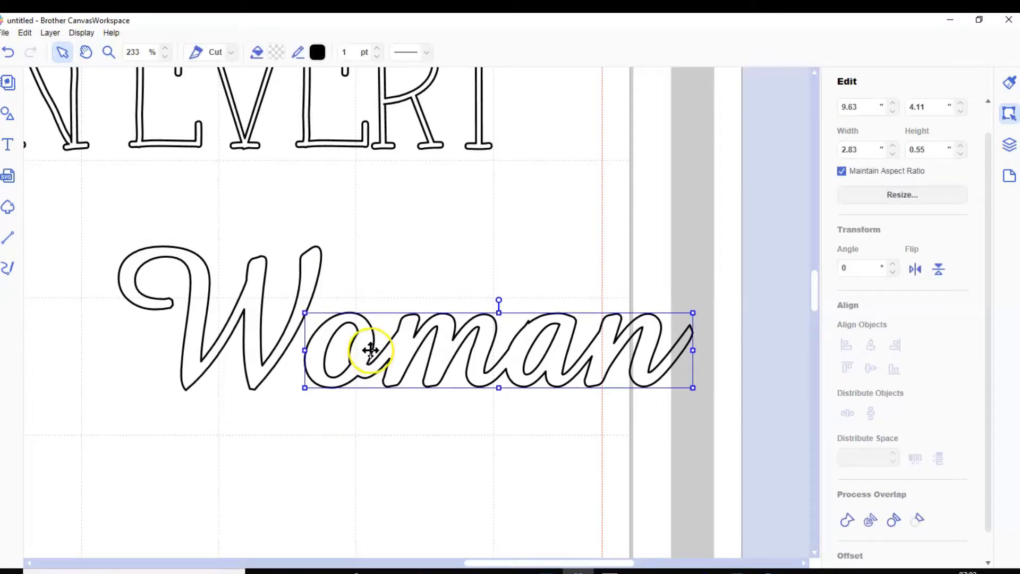
pyautogui.press('Left')
pyautogui.press('Left')
pyautogui.press('Left')
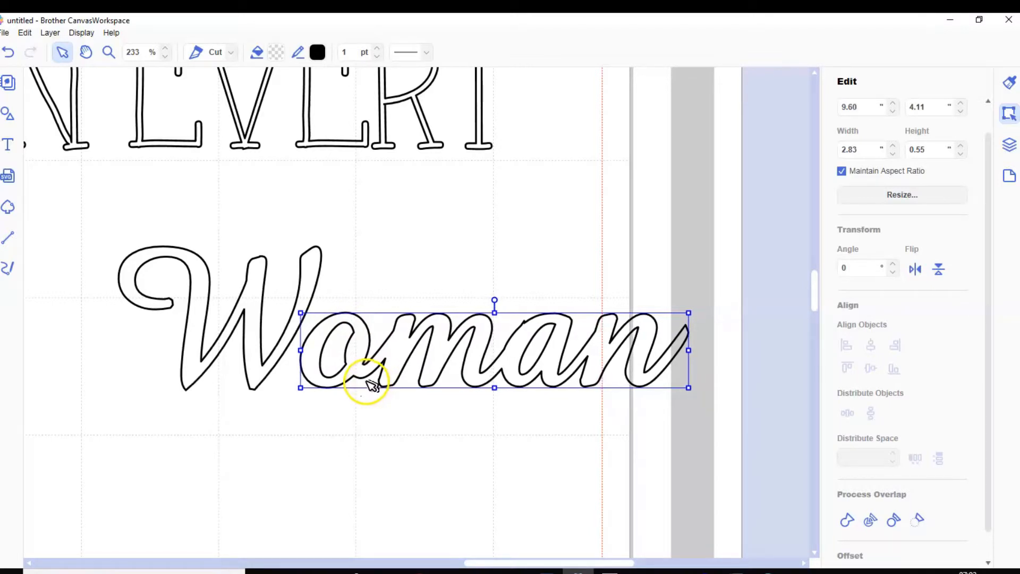
pyautogui.press('Left')
pyautogui.press('Left')
pyautogui.press('Left')
pyautogui.press('Left')
pyautogui.press('Left')
pyautogui.press('Left')
pyautogui.press('Left')
pyautogui.press('Left')
pyautogui.press('Left')
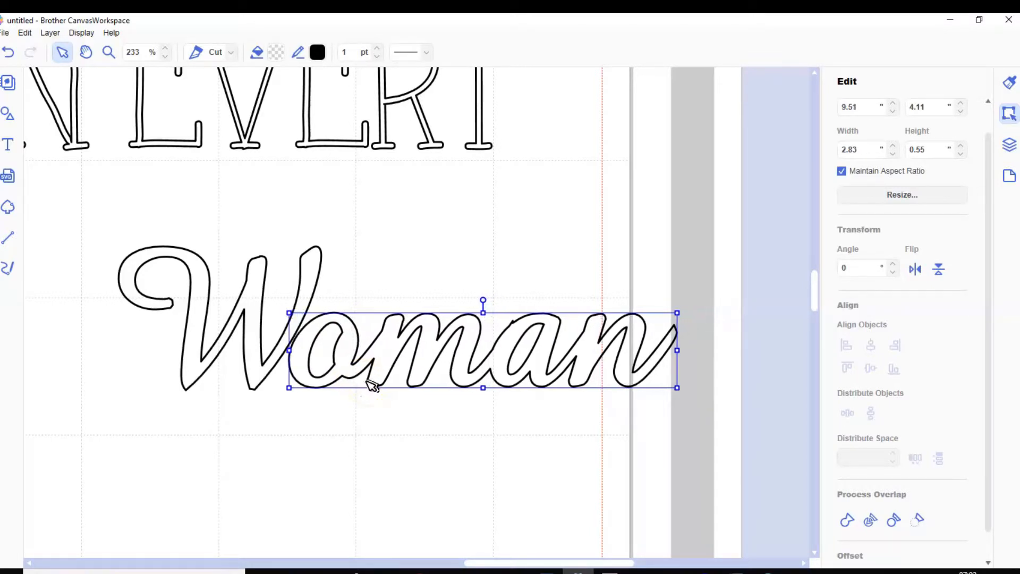
pyautogui.press('Left')
pyautogui.press('Left')
pyautogui.press('Left')
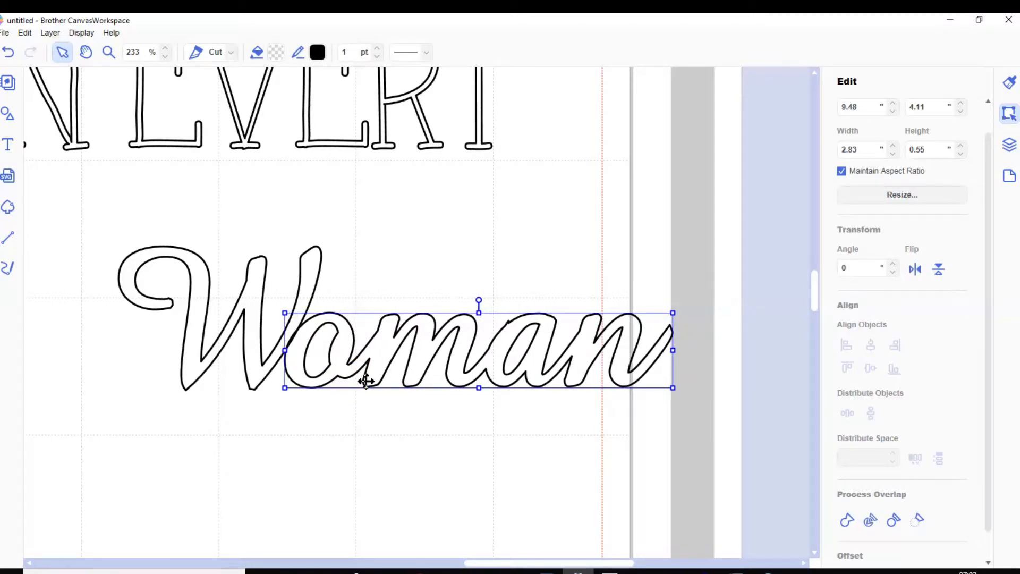
pyautogui.press('Left')
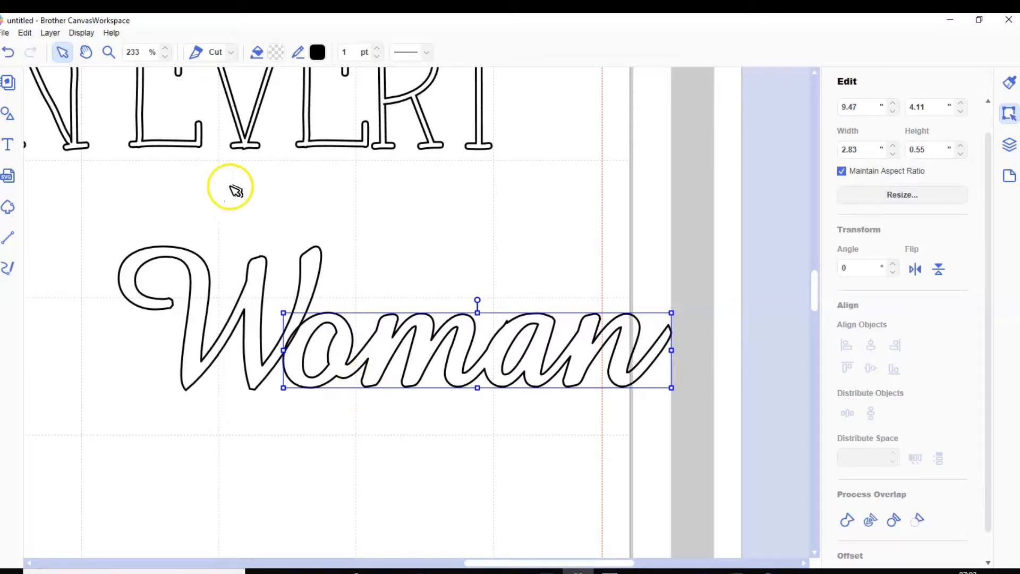
# - Weld the "W" and the overlapping "oman" shape into one continuous word
pyautogui.click(476, 391)
pyautogui.moveTo(209, 242); pyautogui.dragTo(478, 390)
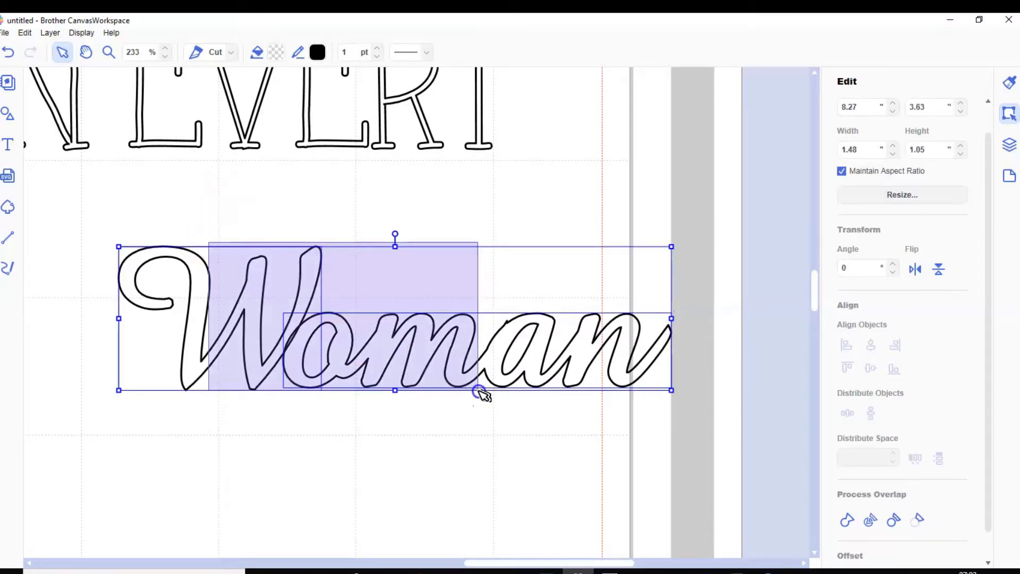
pyautogui.click(846, 521)
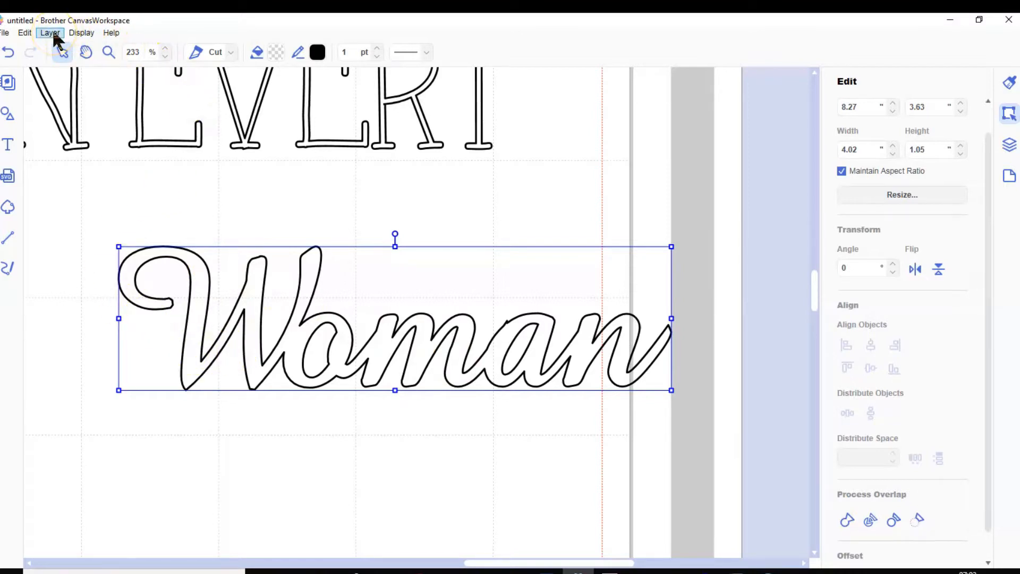
# - Change the font of the "QUEEN" text from the plain default to the decorative Abbacus font
pyautogui.click(81, 32)
pyautogui.click(118, 75)
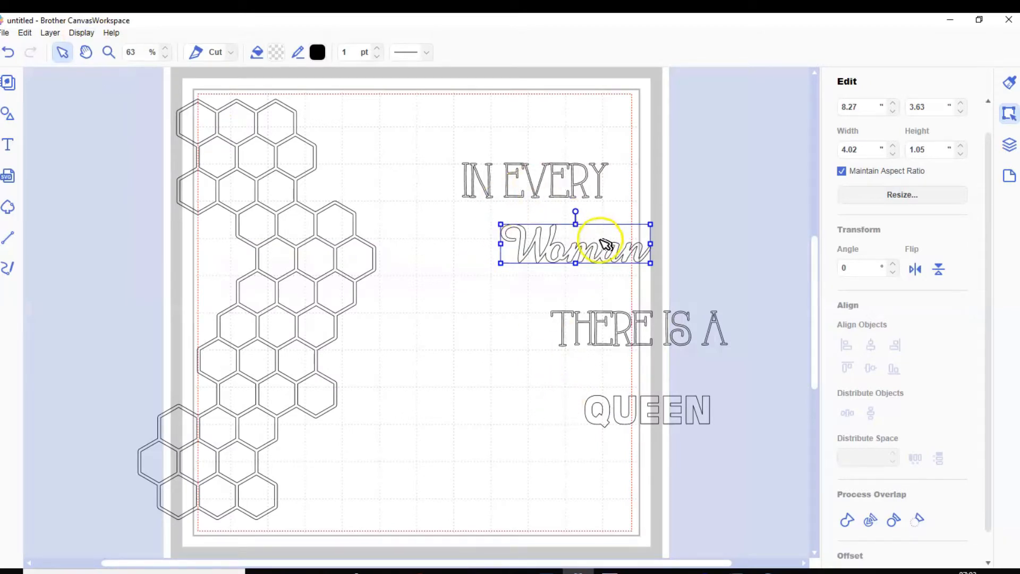
pyautogui.click(674, 419)
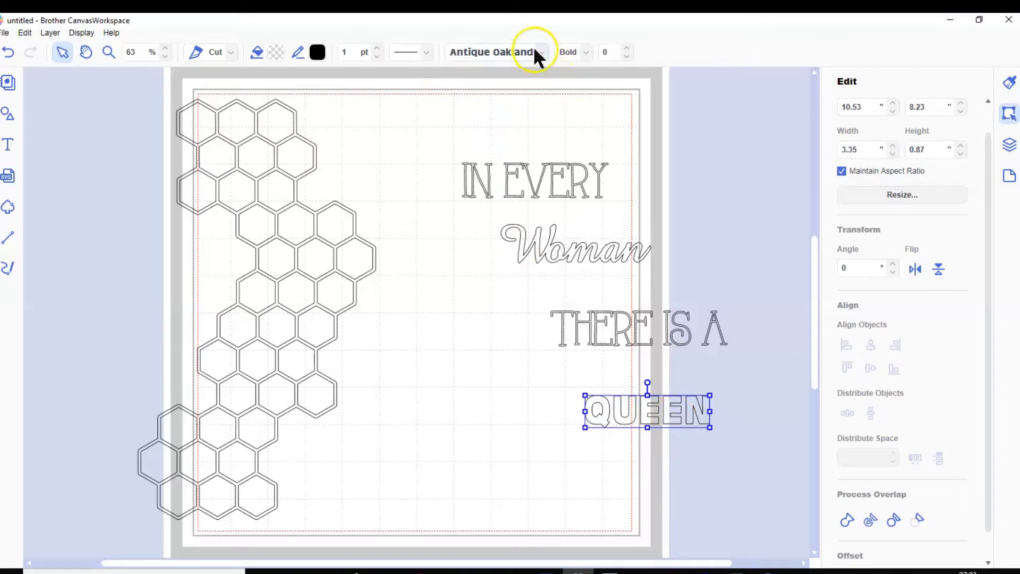
pyautogui.click(540, 50)
pyautogui.scroll(-3, 529, 116)
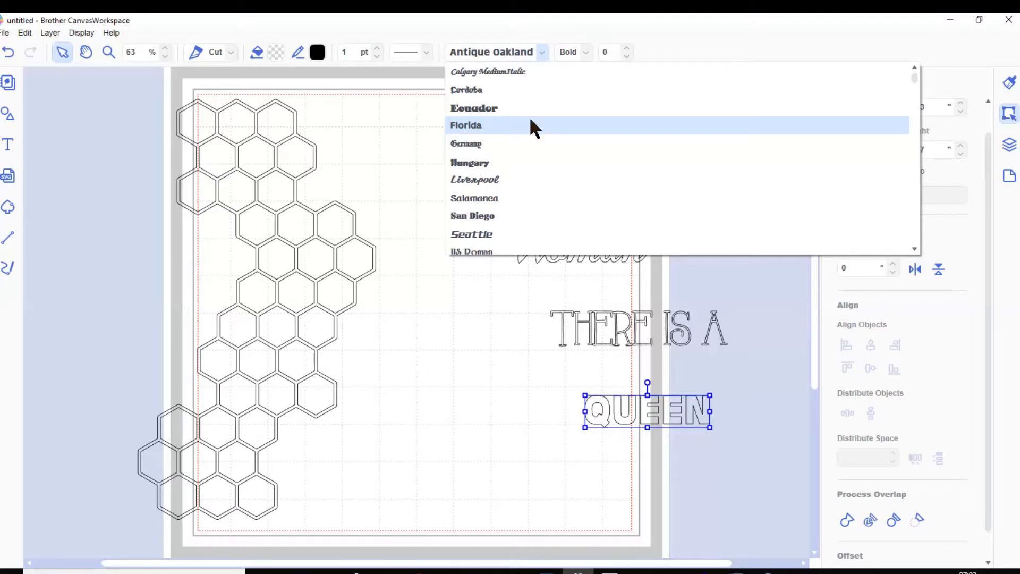
pyautogui.scroll(-2, 529, 116)
pyautogui.scroll(-3, 530, 117)
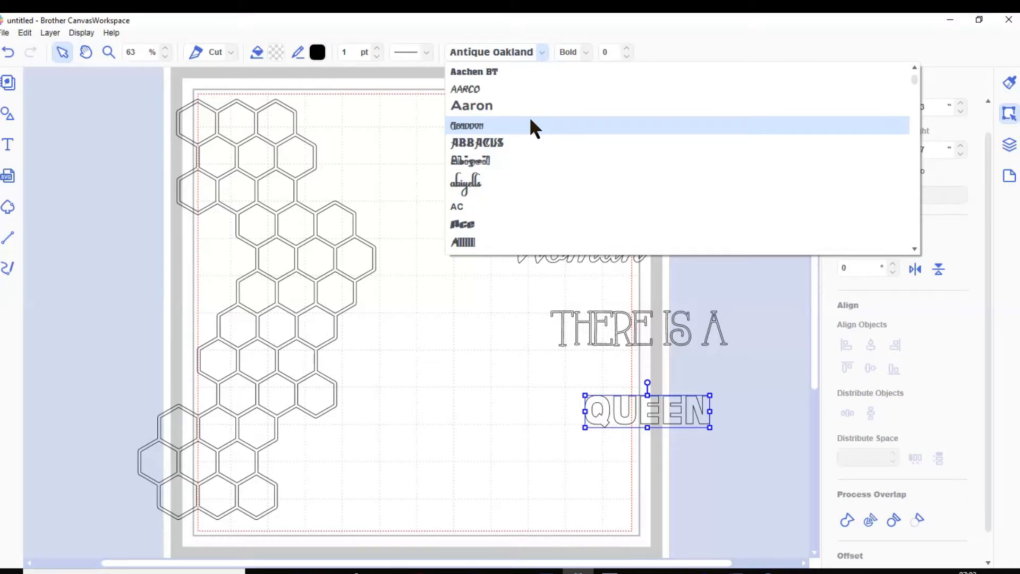
pyautogui.click(515, 142)
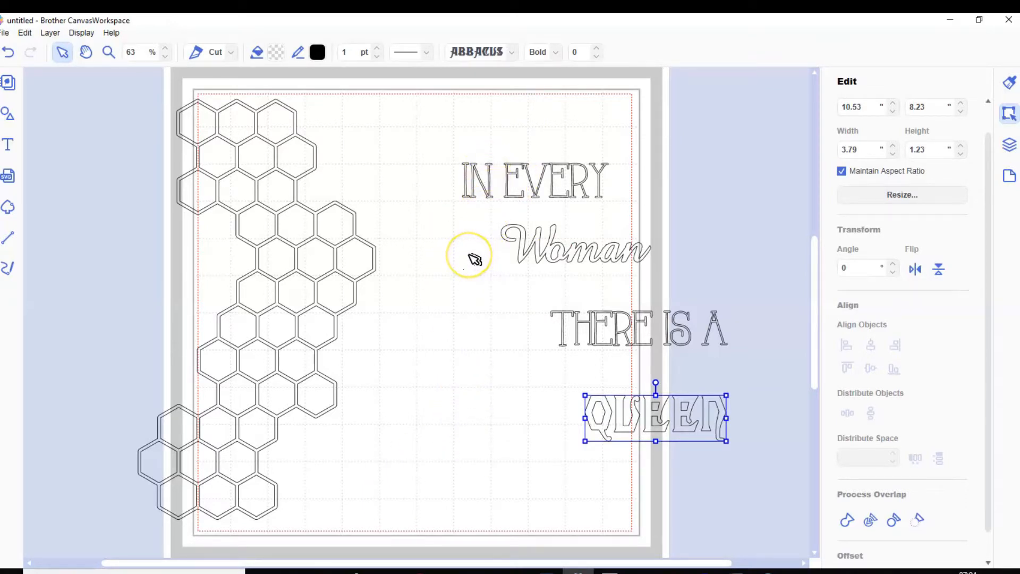
# - Increase the letter spacing of the "IN EVERY" text to 6 so the letters stand apart
pyautogui.click(489, 177)
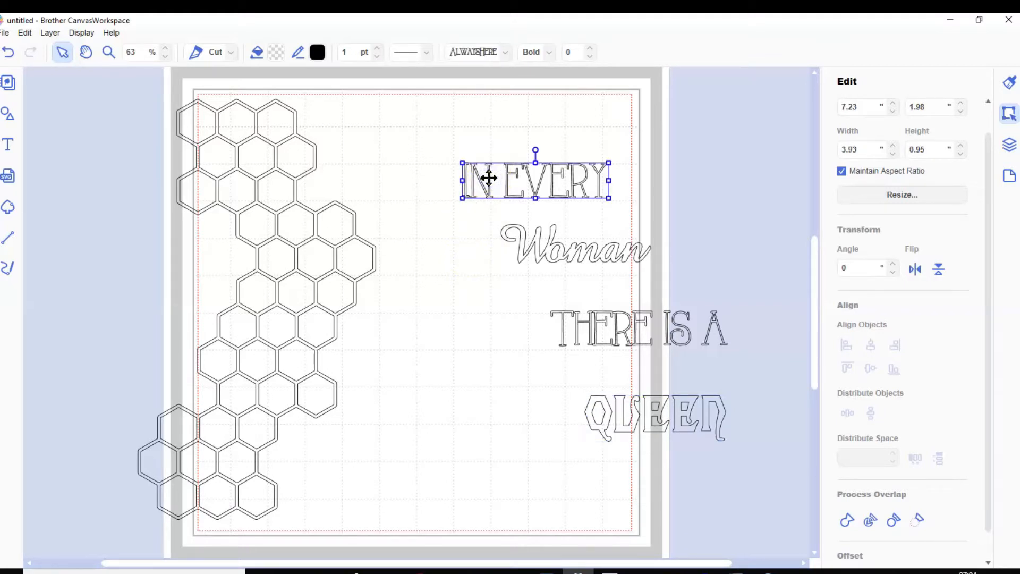
pyautogui.click(108, 52)
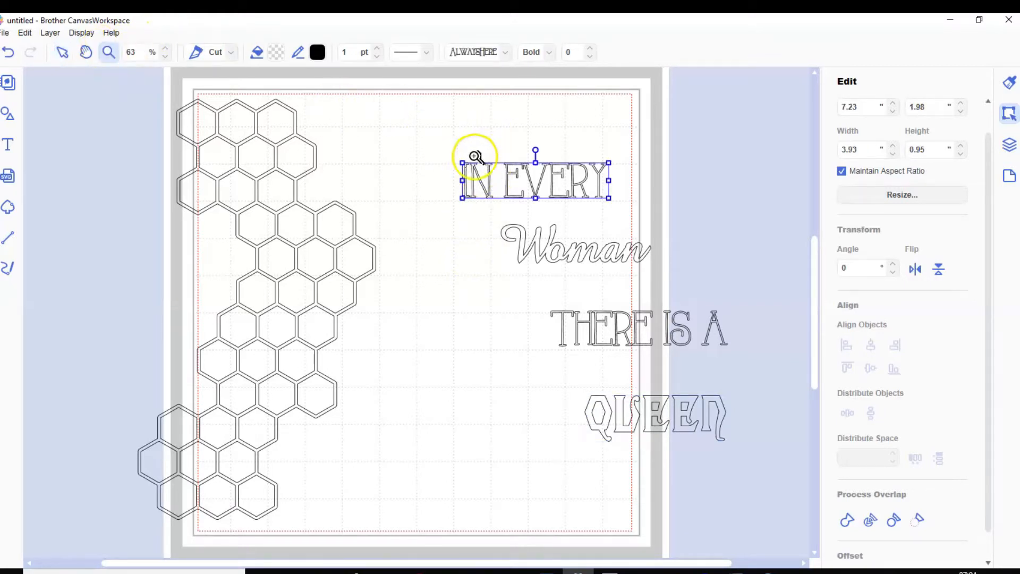
pyautogui.moveTo(466, 157); pyautogui.dragTo(623, 204)
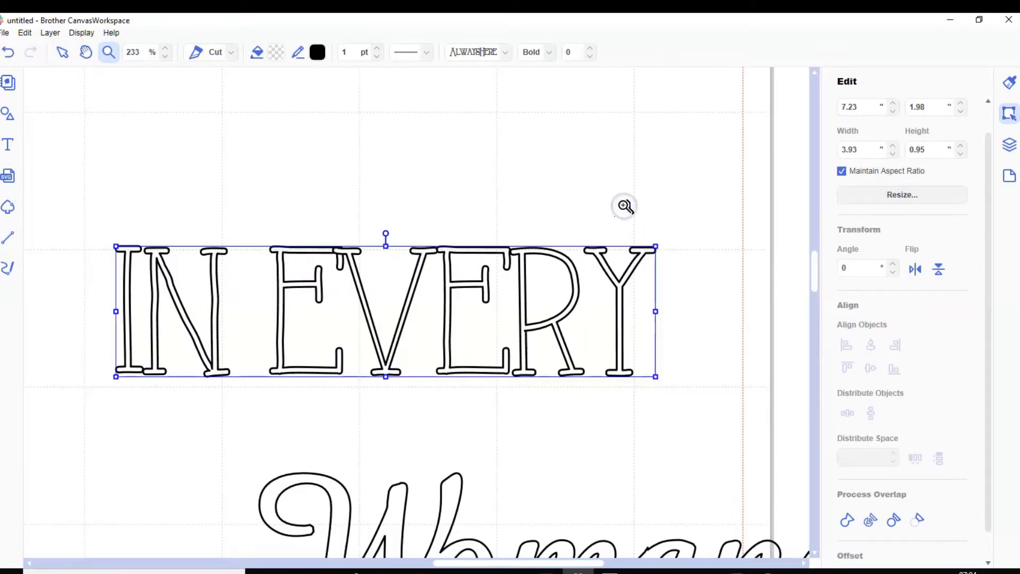
pyautogui.press('Escape')
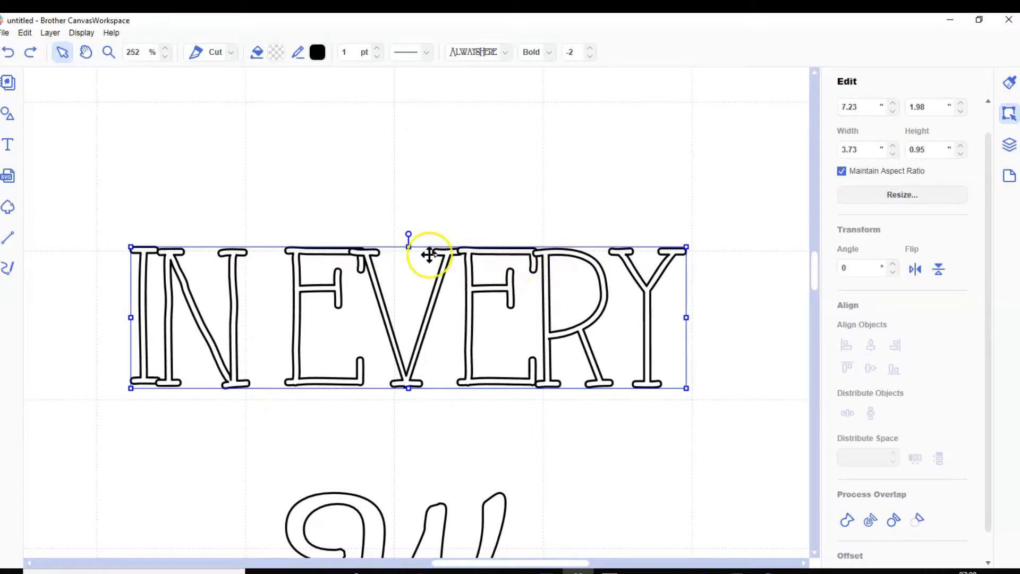
pyautogui.click(591, 49)
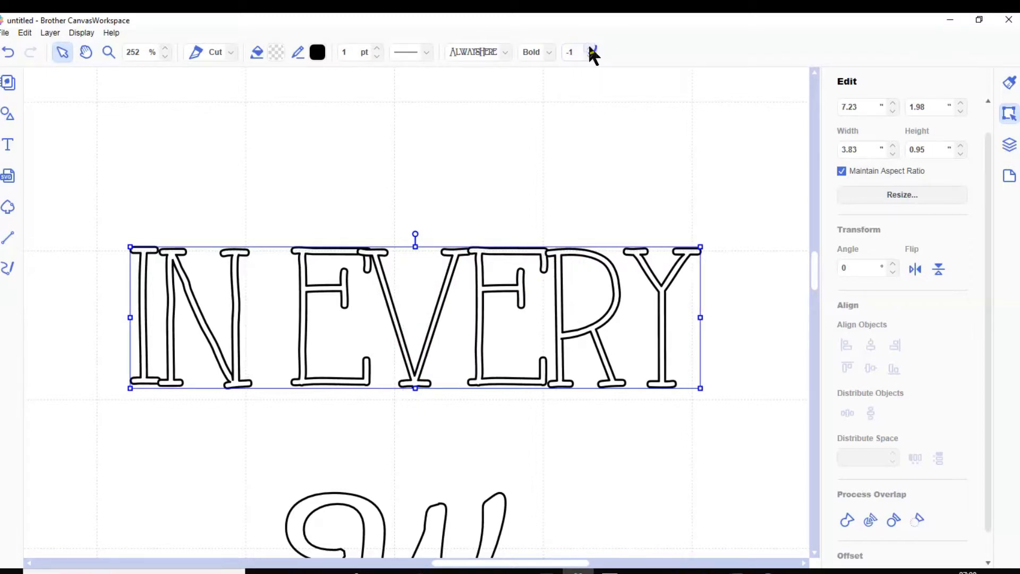
pyautogui.click(591, 48)
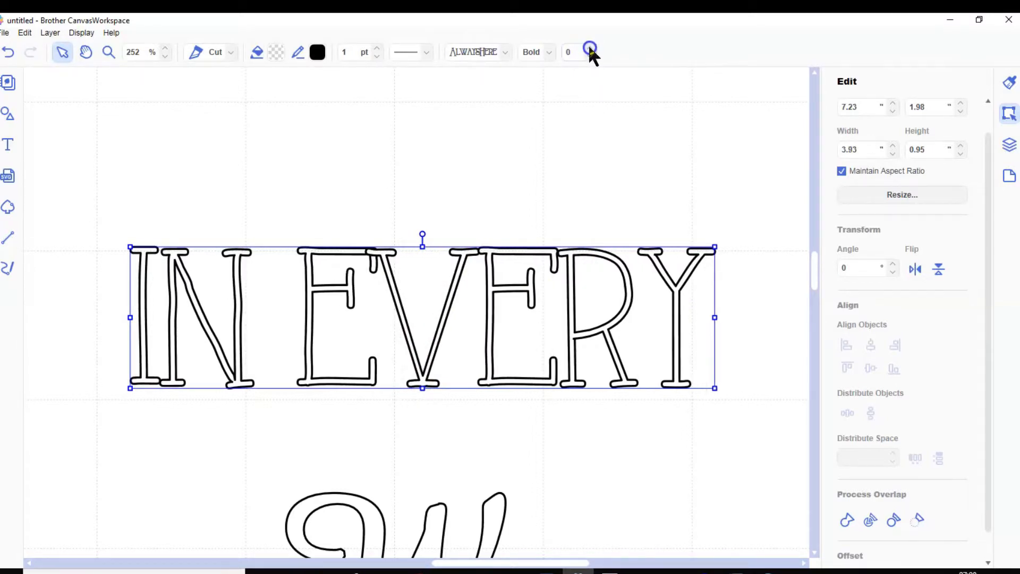
pyautogui.click(592, 49)
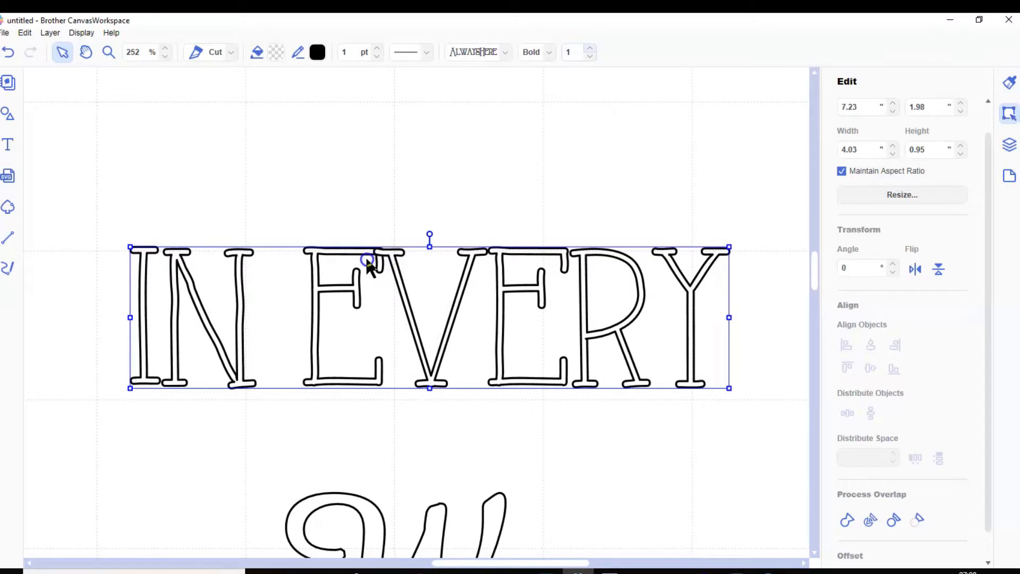
pyautogui.click(592, 48)
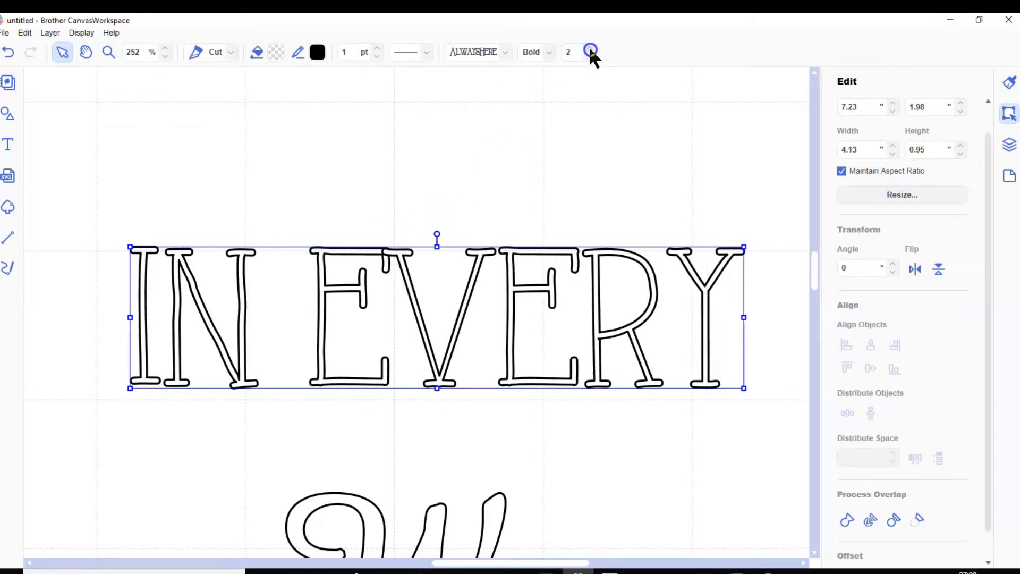
pyautogui.click(591, 48)
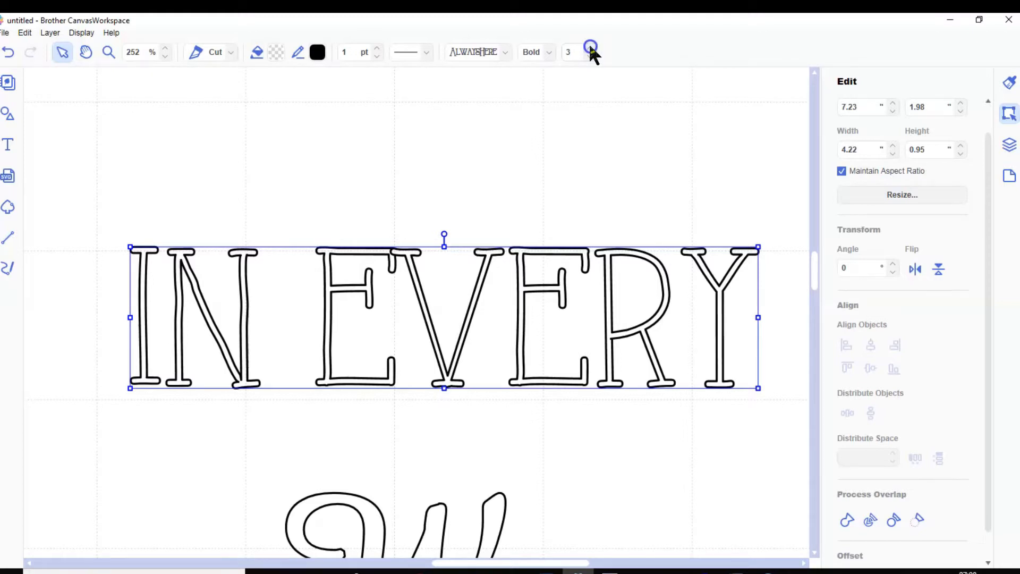
pyautogui.click(592, 48)
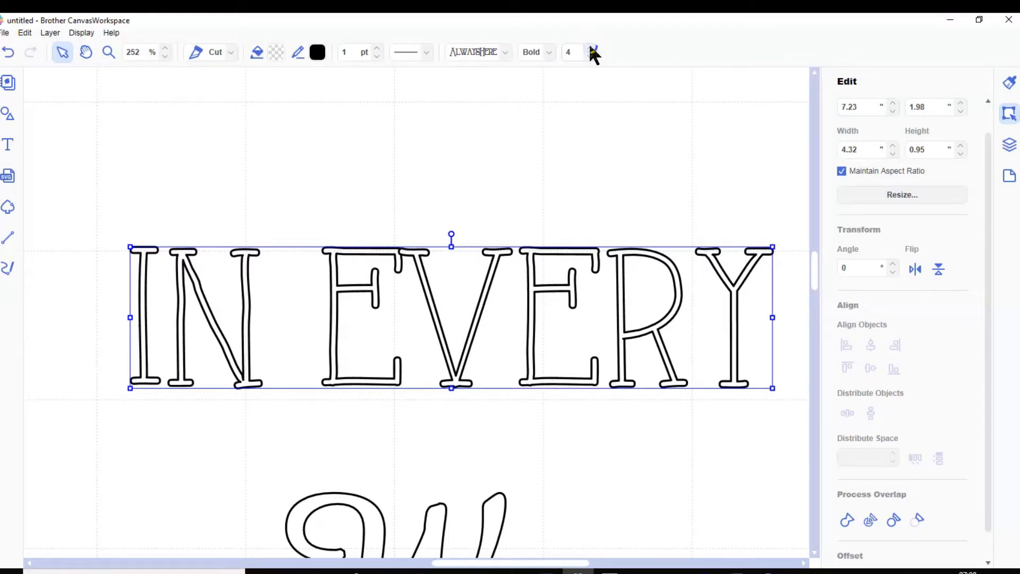
pyautogui.click(592, 48)
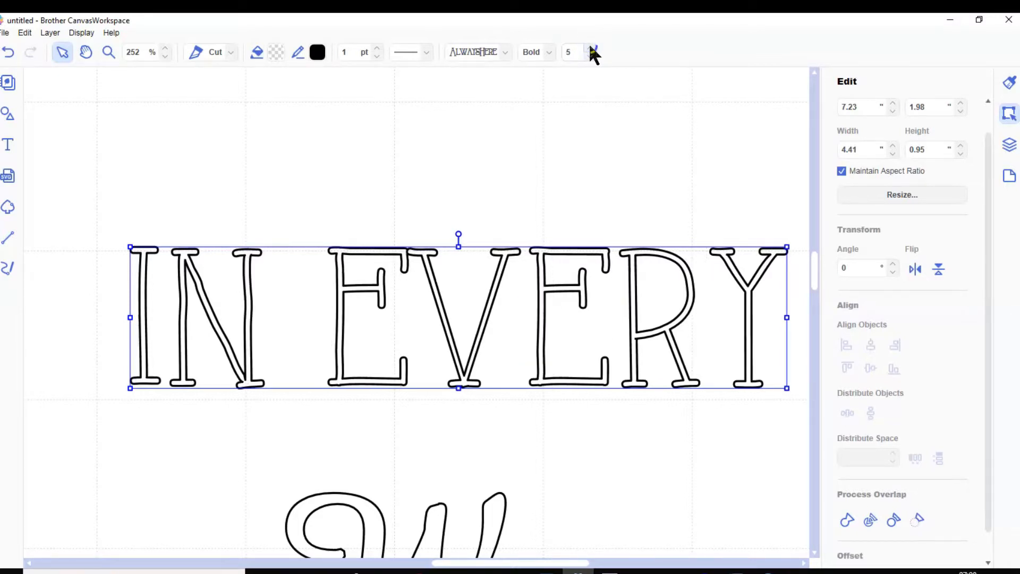
pyautogui.click(592, 48)
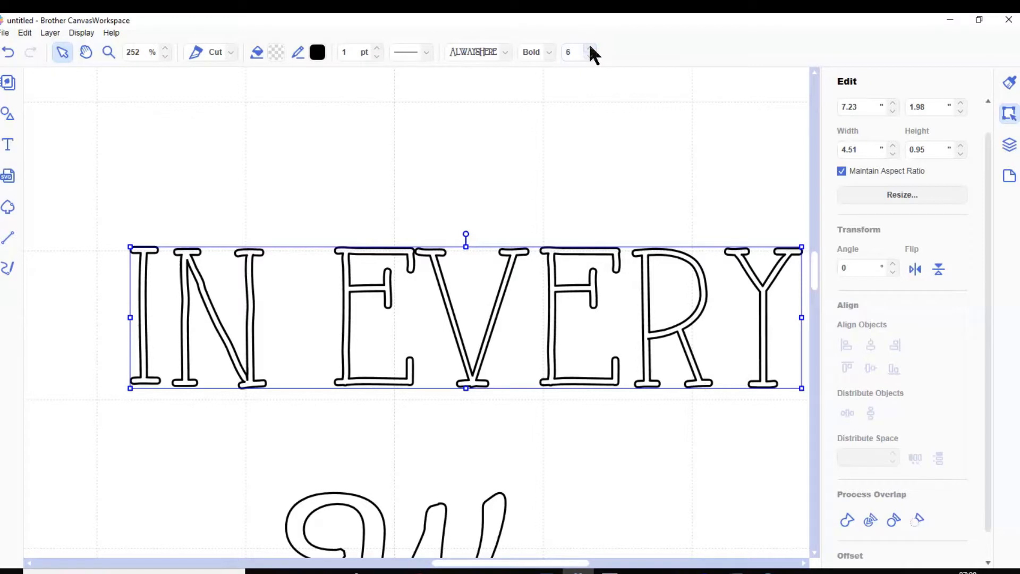
# - Split the "IN EVERY" text into separate letter shapes and clear the selection
pyautogui.click(872, 521)
pyautogui.click(871, 521)
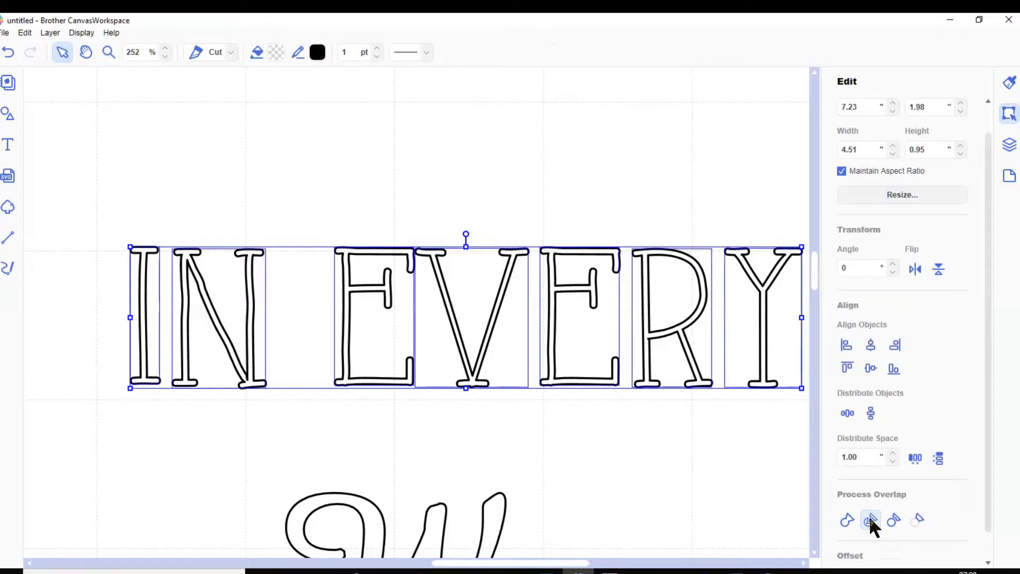
pyautogui.click(157, 460)
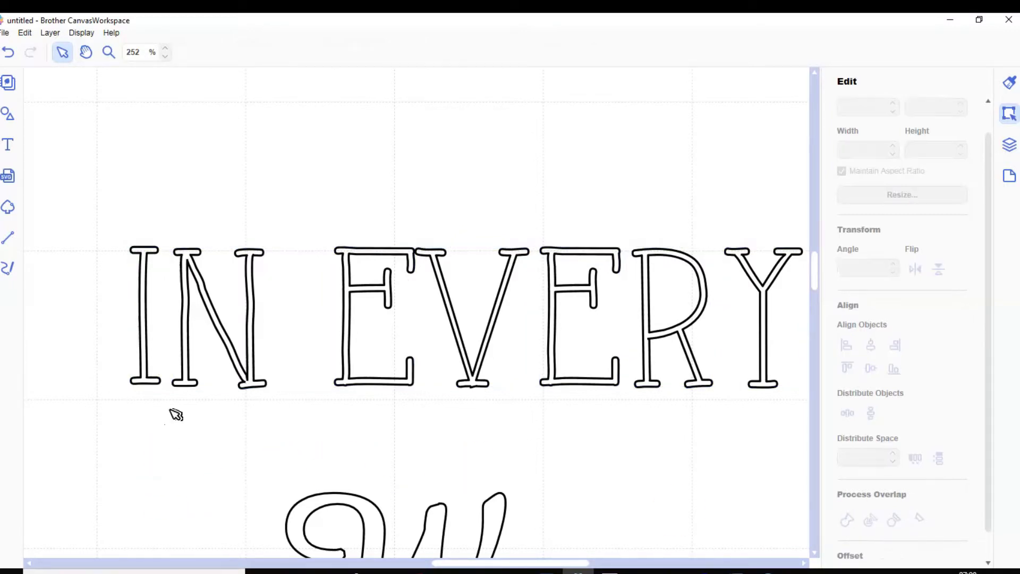
# - Nudge the "N" left to a horizontal position of 7.37" so it overlaps the "I", and weld the two letters of "IN" together
pyautogui.click(182, 356)
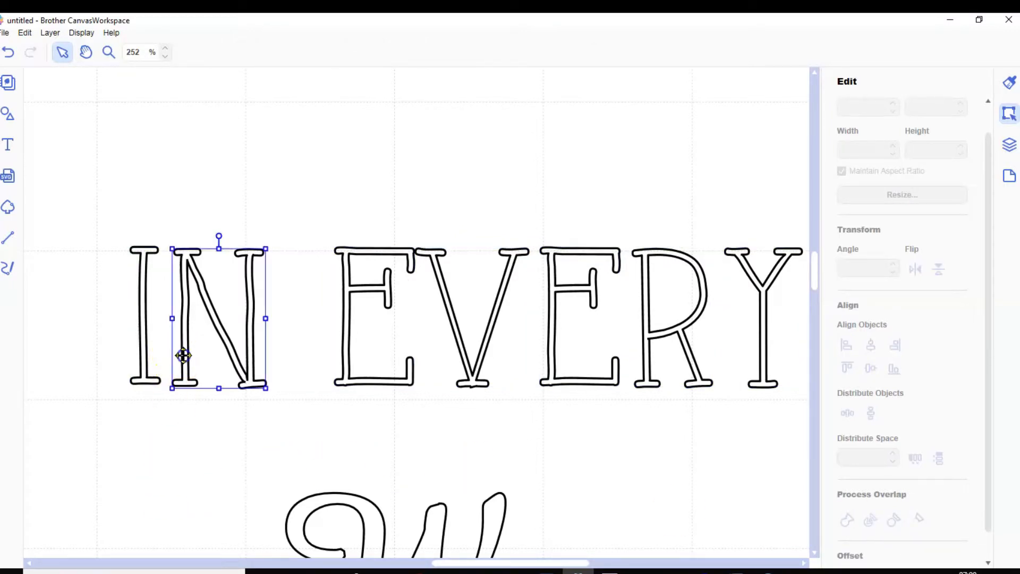
pyautogui.press('Left')
pyautogui.press('Left')
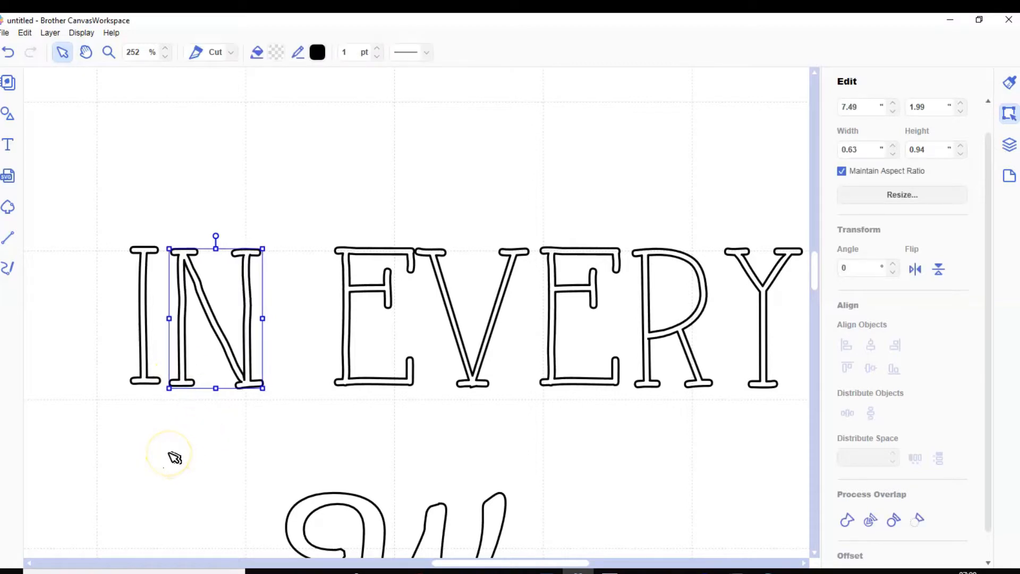
pyautogui.press('Left')
pyautogui.press('Left')
pyautogui.press('Left')
pyautogui.press('Left')
pyautogui.press('Left')
pyautogui.press('Left')
pyautogui.press('Left')
pyautogui.press('Left')
pyautogui.press('Left')
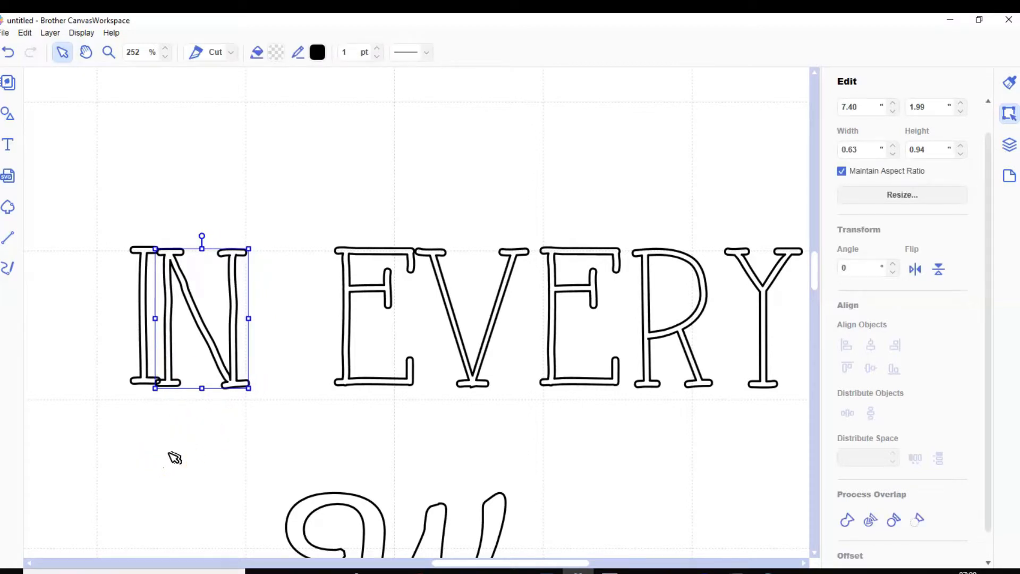
pyautogui.press('Left')
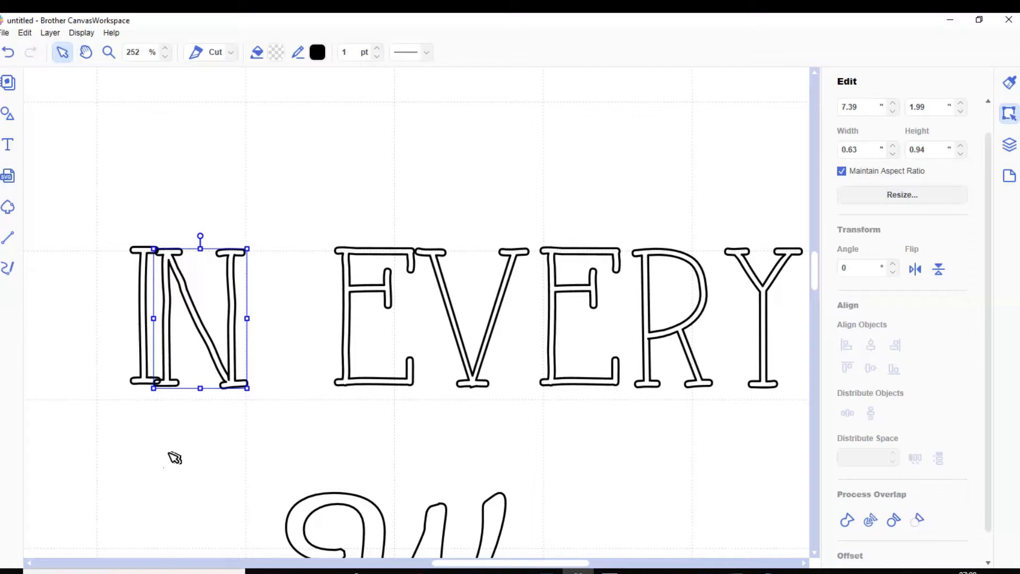
pyautogui.click(171, 455)
pyautogui.click(165, 341)
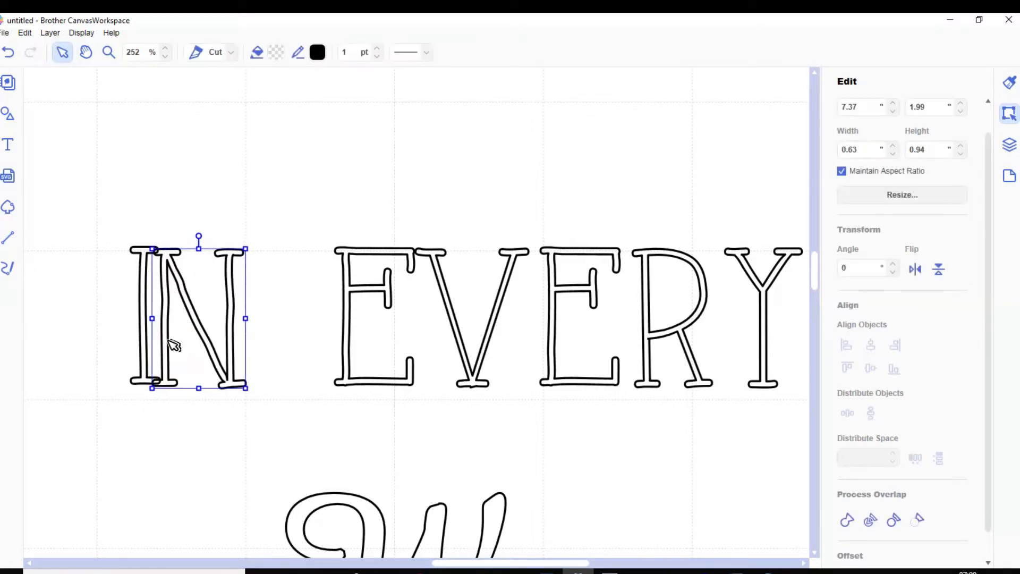
pyautogui.click(195, 474)
pyautogui.moveTo(91, 233); pyautogui.dragTo(277, 411)
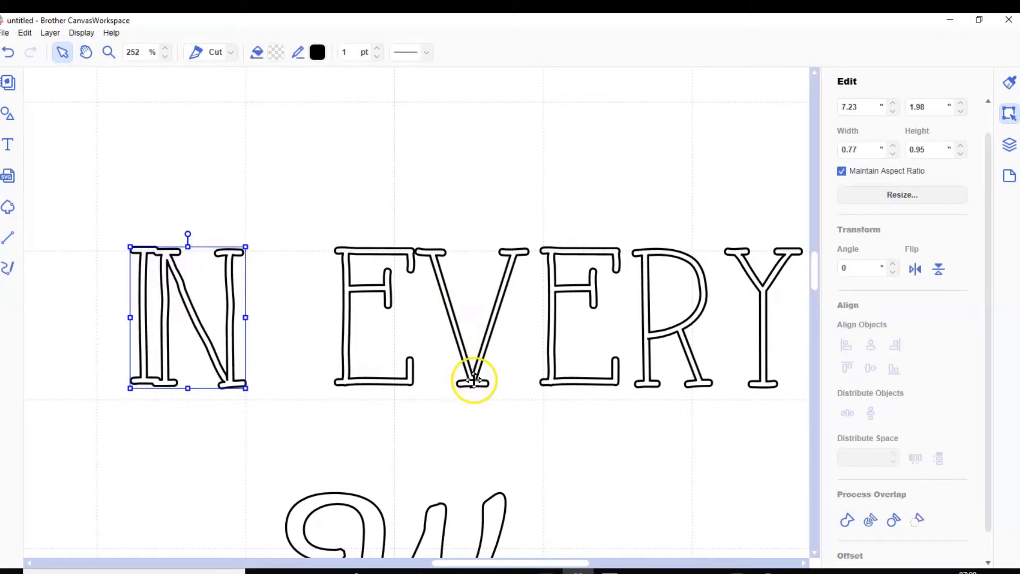
# - Nudge the first "E" of "EVERY" right to a horizontal position of 8.63" so it overlaps the "V"
pyautogui.click(409, 375)
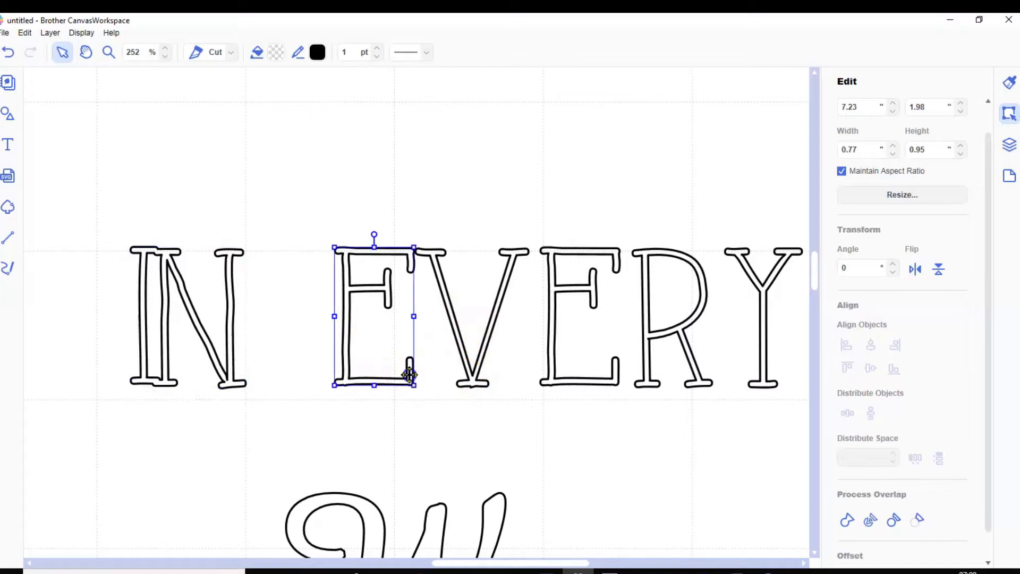
pyautogui.press('Right')
pyautogui.press('Right')
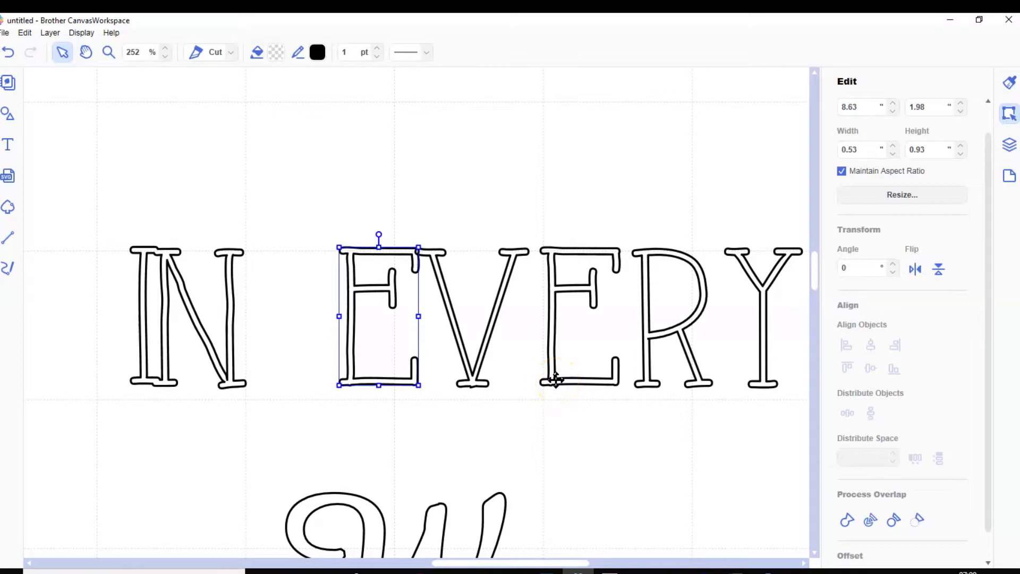
# - Nudge the second "E" of "EVERY" left to a horizontal position of 9.86" so it overlaps the "V"
pyautogui.click(552, 380)
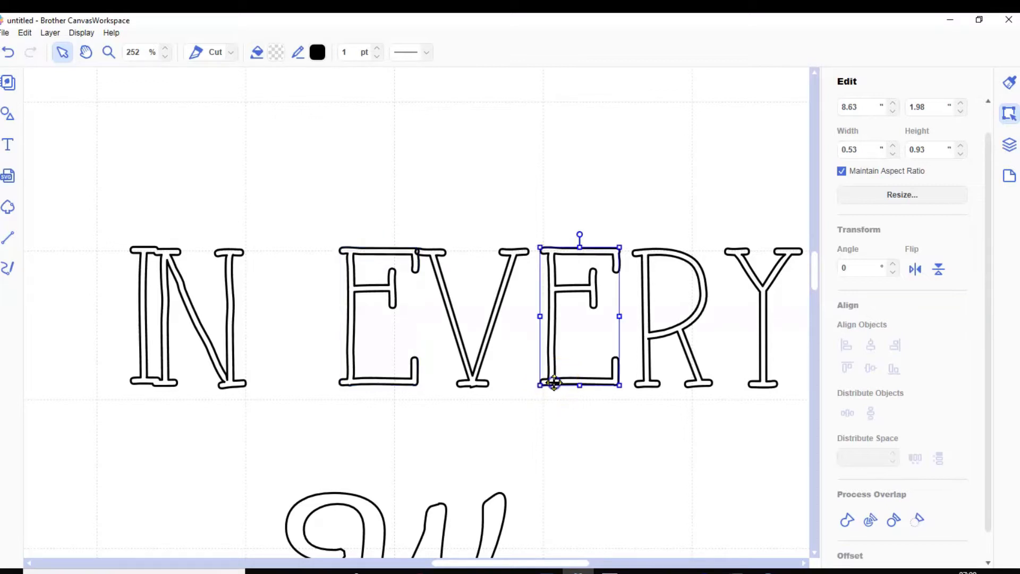
pyautogui.press('Right')
pyautogui.press('Right')
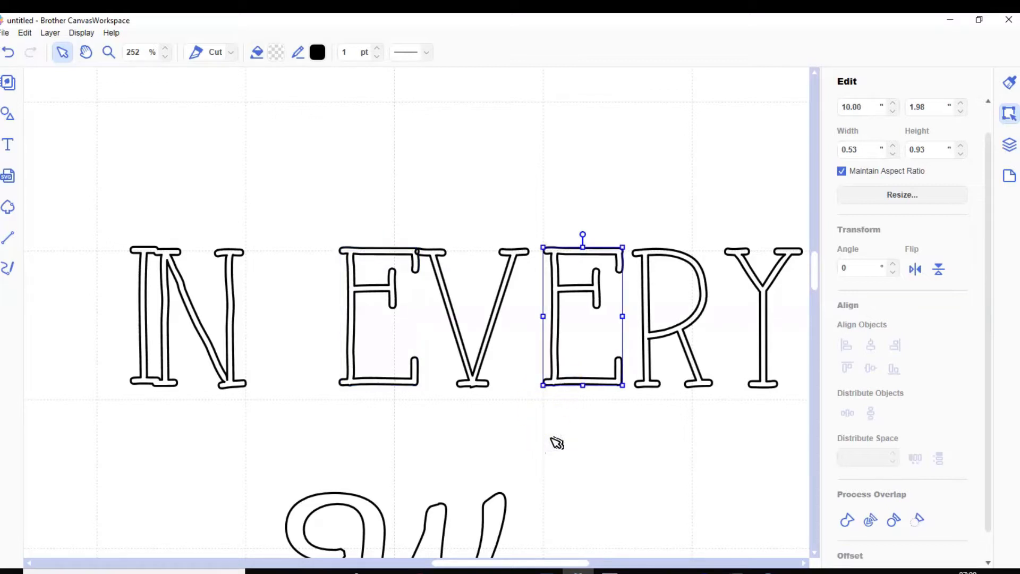
pyautogui.press('Left')
pyautogui.press('Left')
pyautogui.press('Left')
pyautogui.press('Left')
pyautogui.press('Left')
pyautogui.press('Left')
pyautogui.press('Left')
pyautogui.press('Left')
pyautogui.press('Left')
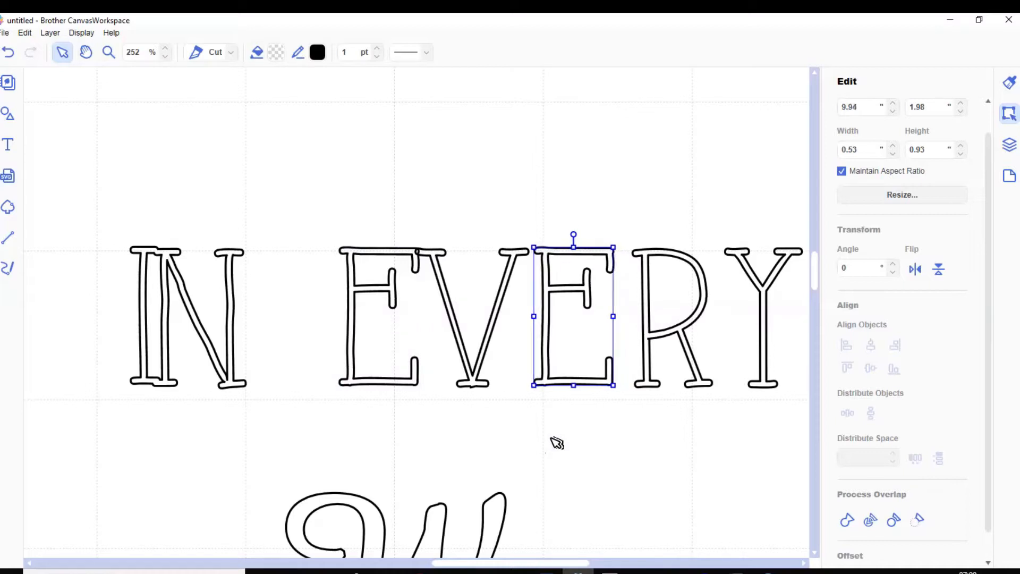
pyautogui.press('Left')
pyautogui.press('Left')
pyautogui.press('Left')
pyautogui.press('Left')
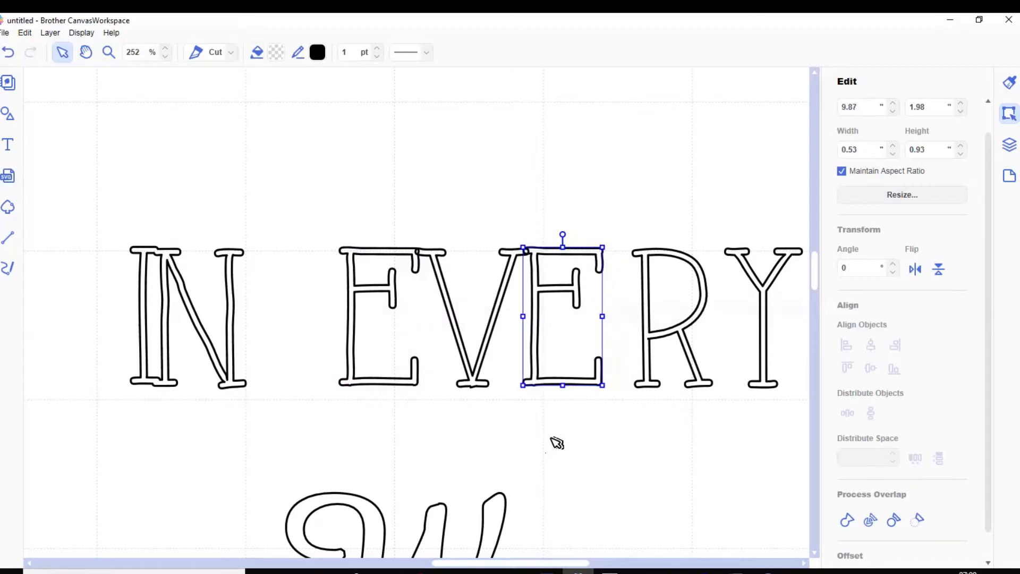
pyautogui.press('Left')
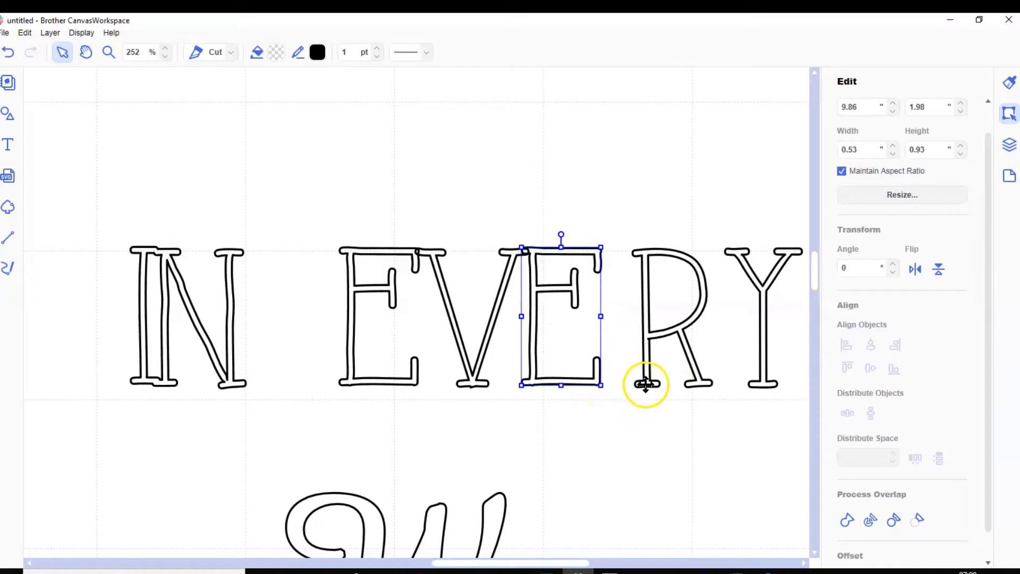
# - Nudge the "R" of "EVERY" left to a horizontal position of 10.37" so it overlaps the second "E"
pyautogui.click(646, 383)
pyautogui.press('Left')
pyautogui.press('Left')
pyautogui.press('Left')
pyautogui.press('Left')
pyautogui.press('Left')
pyautogui.press('Left')
pyautogui.press('Left')
pyautogui.press('Left')
pyautogui.press('Left')
pyautogui.press('Left')
pyautogui.press('Left')
pyautogui.press('Left')
pyautogui.press('Left')
pyautogui.press('Left')
pyautogui.press('Left')
pyautogui.press('Left')
pyautogui.press('Left')
pyautogui.press('Left')
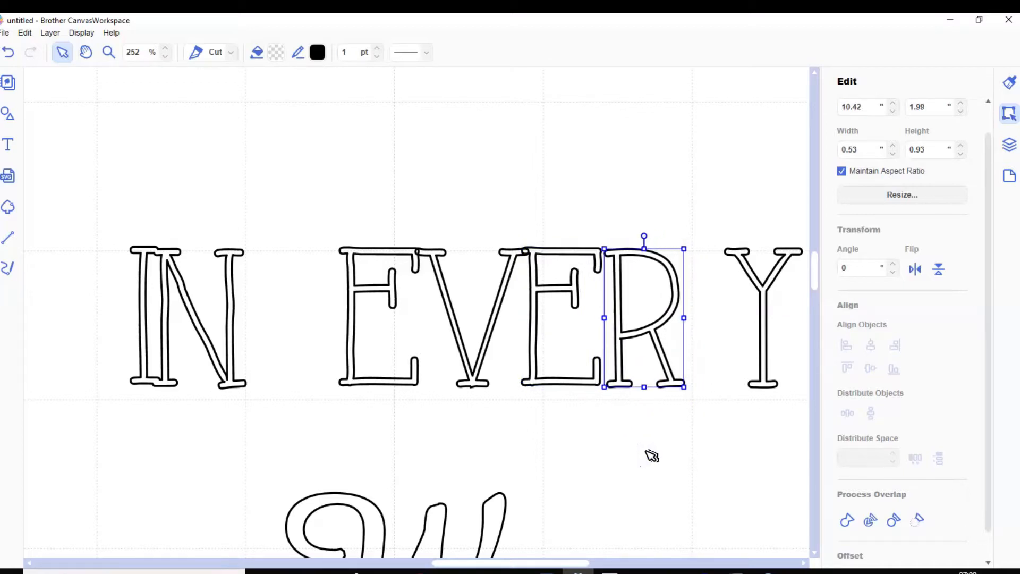
pyautogui.press('Left')
pyautogui.press('Left')
pyautogui.press('Left')
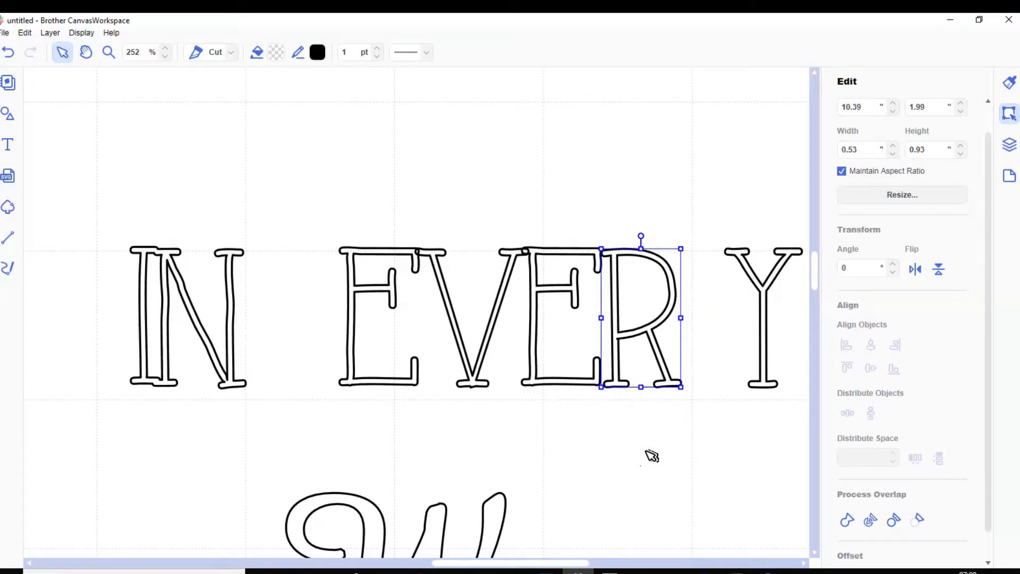
pyautogui.press('Left')
pyautogui.press('Left')
pyautogui.press('Left')
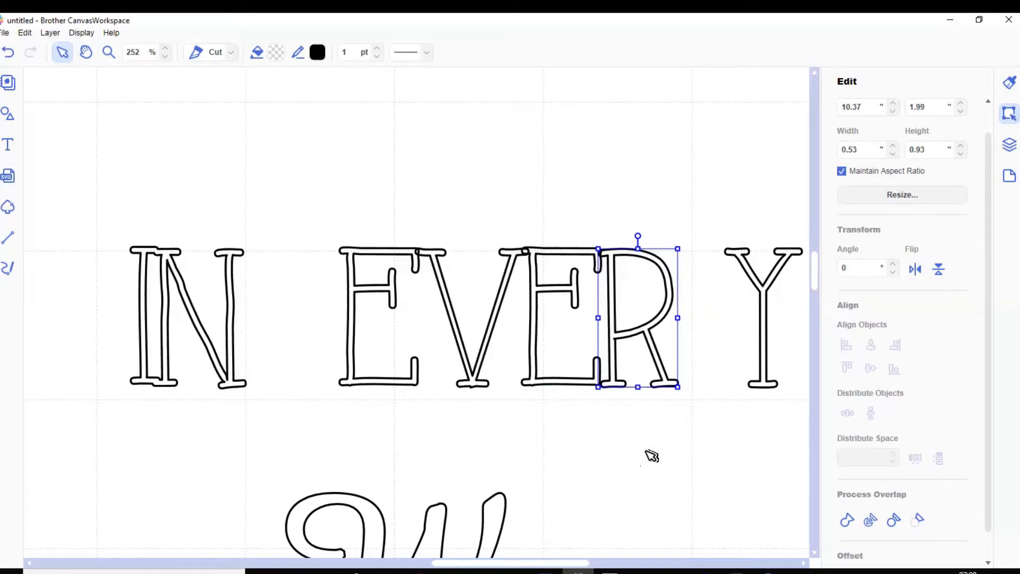
# - Nudge the "R" of "EVERY" further left to a horizontal position of 10.34" to deepen its overlap with the second "E"
pyautogui.press('Left')
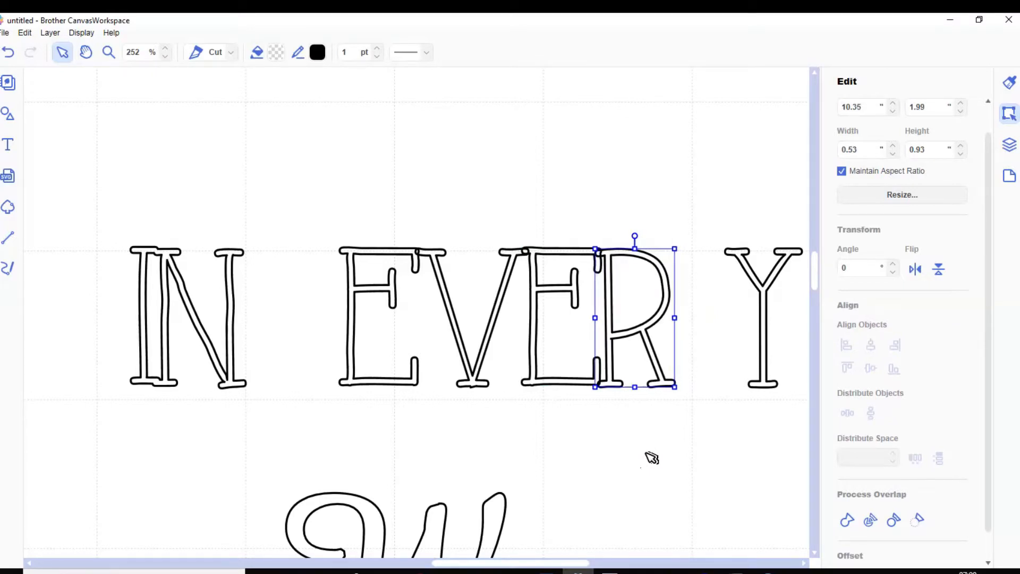
pyautogui.press('Left')
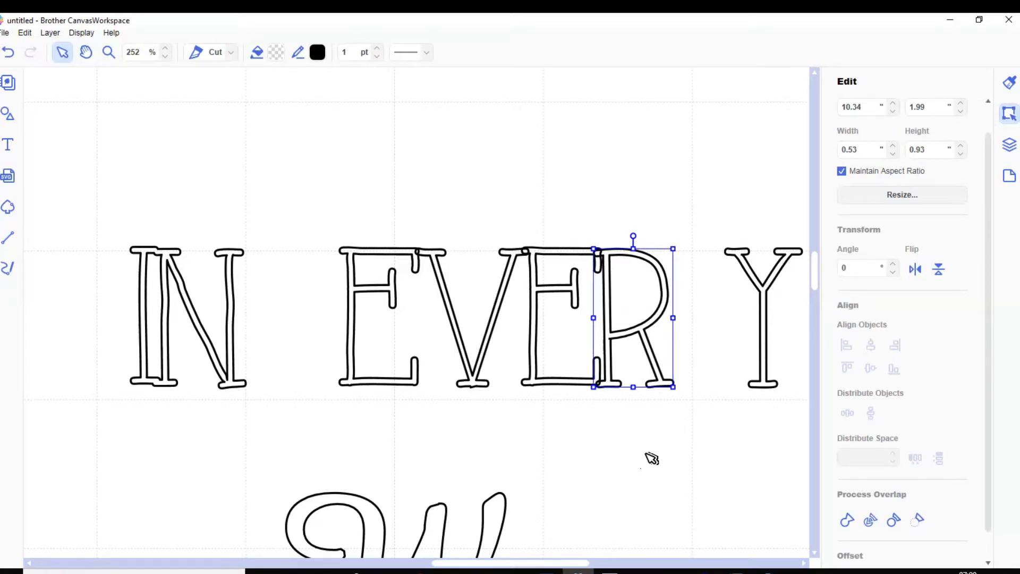
# - Nudge the "Y" of "EVERY" left to a horizontal position of 10.66" so it overlaps the "R"
pyautogui.click(765, 294)
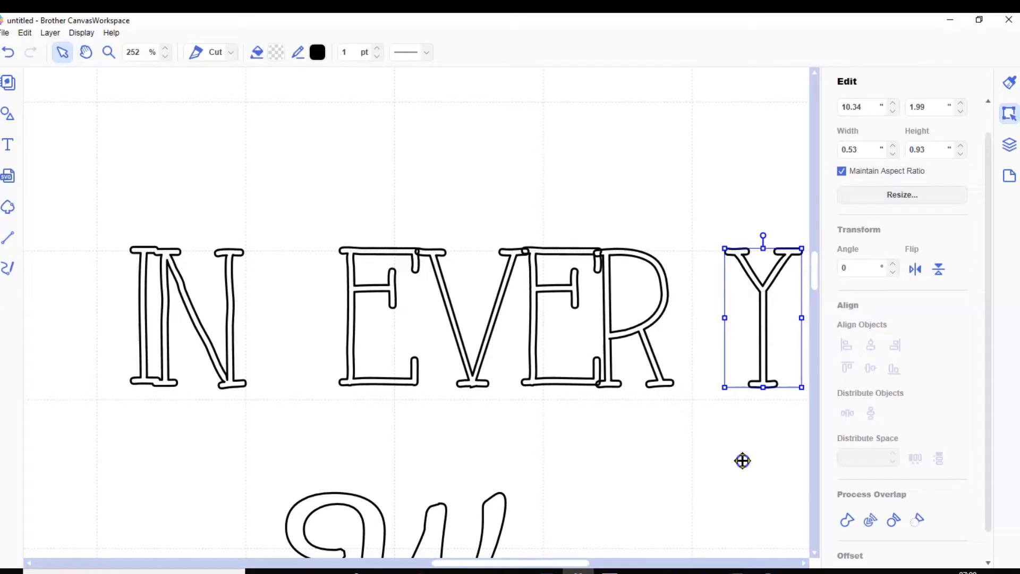
pyautogui.press('Left')
pyautogui.press('Left')
pyautogui.press('Left')
pyautogui.press('Left')
pyautogui.press('Left')
pyautogui.press('Left')
pyautogui.press('Left')
pyautogui.press('Left')
pyautogui.press('Left')
pyautogui.press('Left')
pyautogui.press('Left')
pyautogui.press('Left')
pyautogui.press('Left')
pyautogui.press('Left')
pyautogui.press('Left')
pyautogui.press('Left')
pyautogui.press('Left')
pyautogui.press('Left')
pyautogui.press('Left')
pyautogui.press('Left')
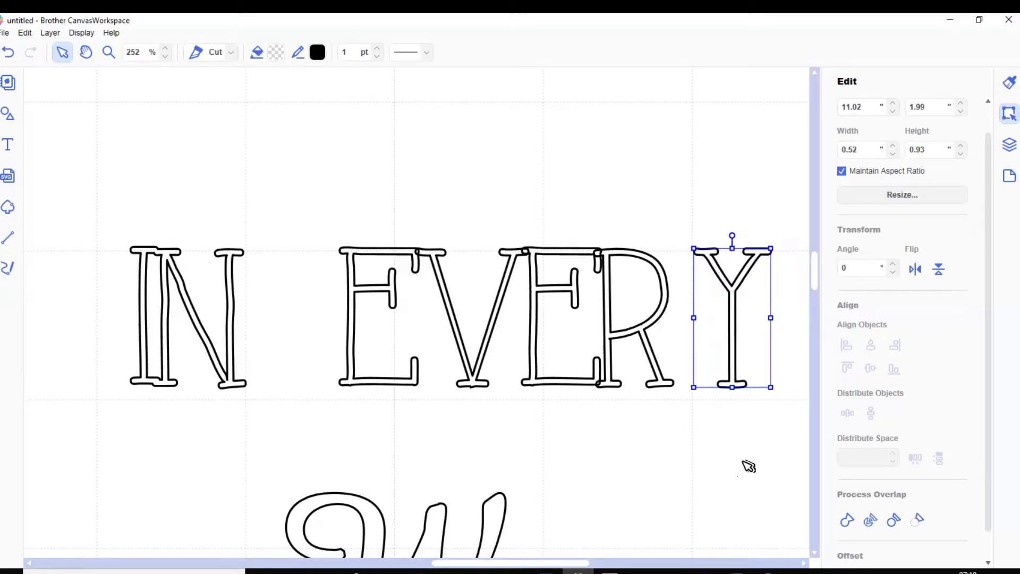
pyautogui.press('Left')
pyautogui.press('Left')
pyautogui.press('Left')
pyautogui.press('Left')
pyautogui.press('Left')
pyautogui.press('Left')
pyautogui.press('Left')
pyautogui.press('Left')
pyautogui.press('Left')
pyautogui.press('Left')
pyautogui.press('Left')
pyautogui.press('Left')
pyautogui.press('Left')
pyautogui.press('Left')
pyautogui.press('Left')
pyautogui.press('Left')
pyautogui.press('Left')
pyautogui.press('Left')
pyautogui.press('Left')
pyautogui.press('Left')
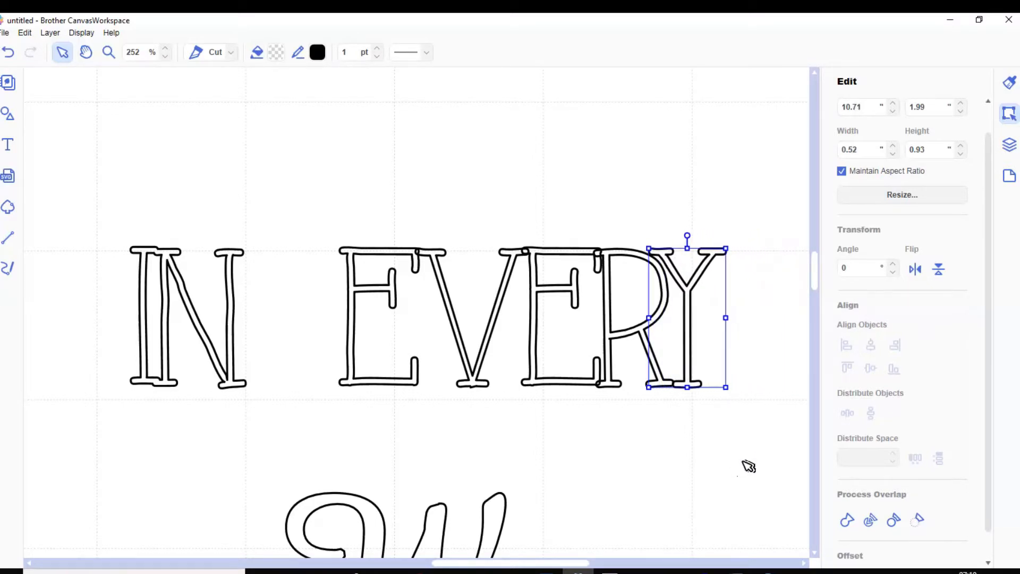
pyautogui.press('Left')
pyautogui.press('Left')
pyautogui.press('Left')
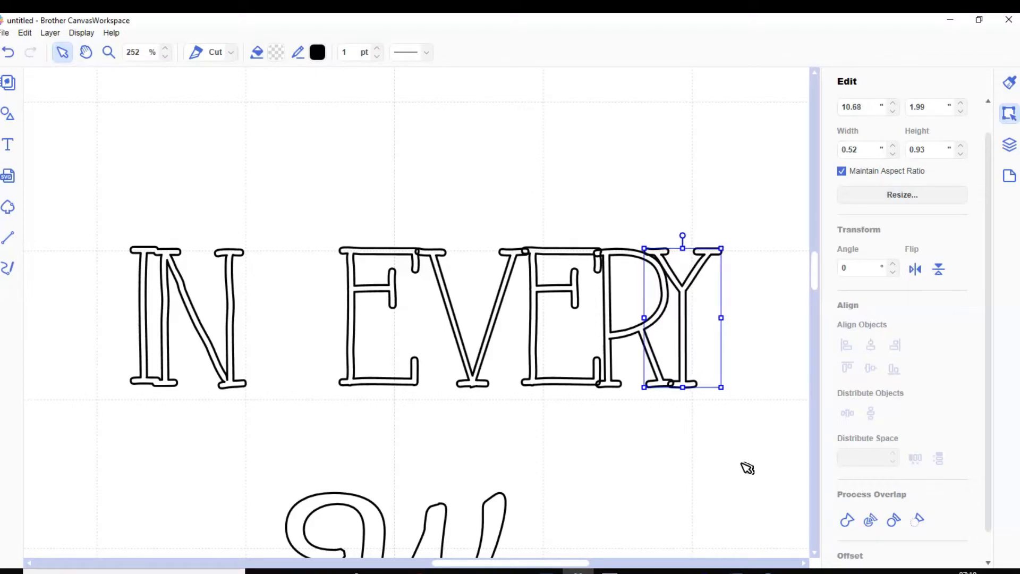
pyautogui.press('Left')
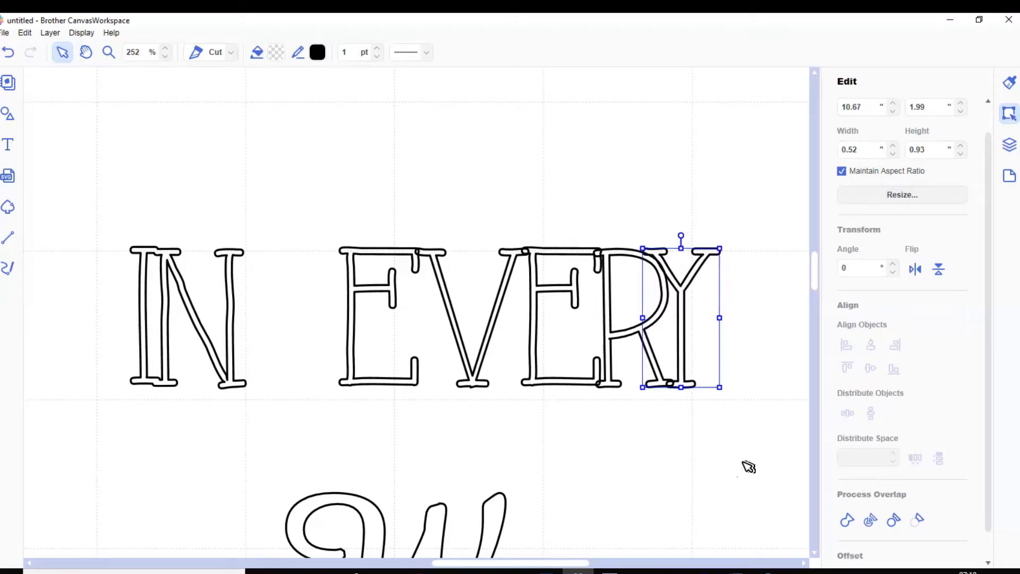
pyautogui.press('Left')
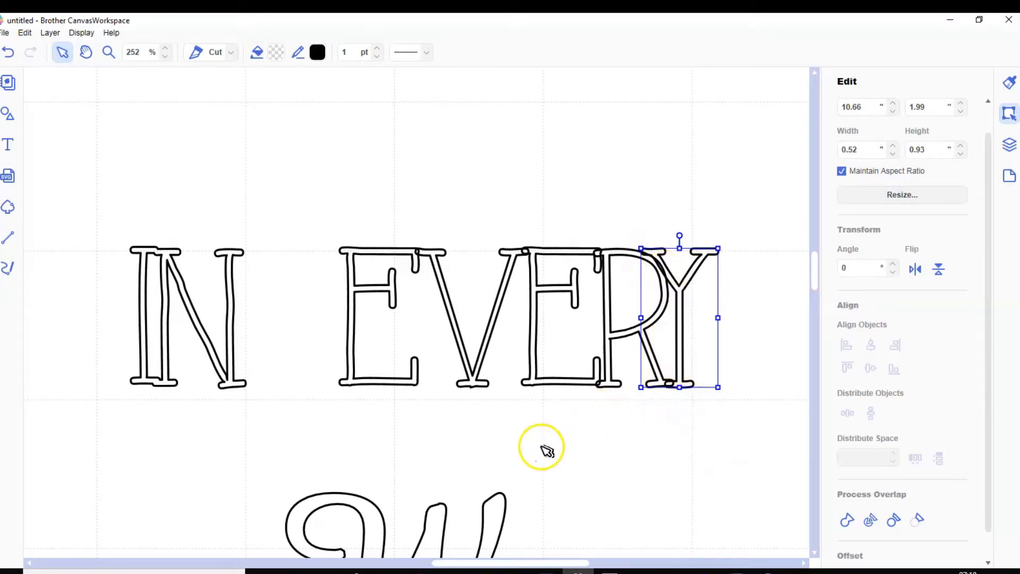
# - Nudge the first "E" of "EVERY" right to a horizontal position of 8.65" and weld all five letters of the word together
pyautogui.click(396, 251)
pyautogui.press('Right')
pyautogui.press('Right')
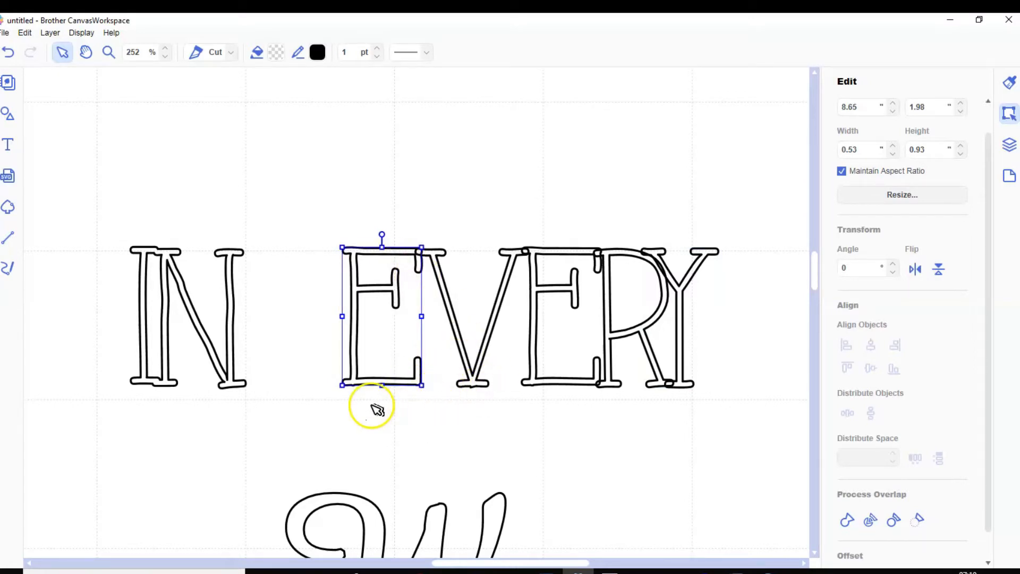
pyautogui.moveTo(315, 211); pyautogui.dragTo(722, 435)
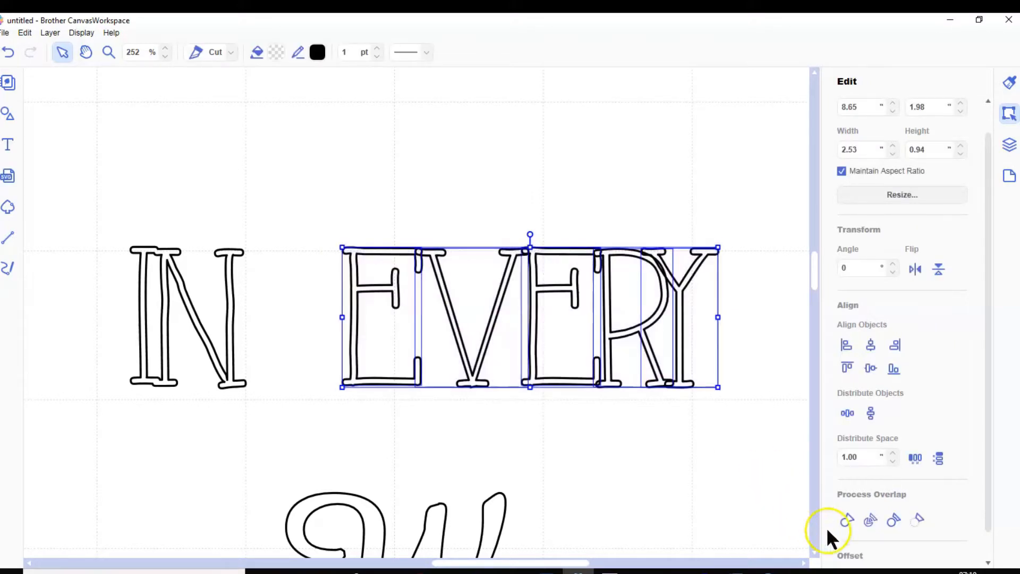
pyautogui.click(846, 521)
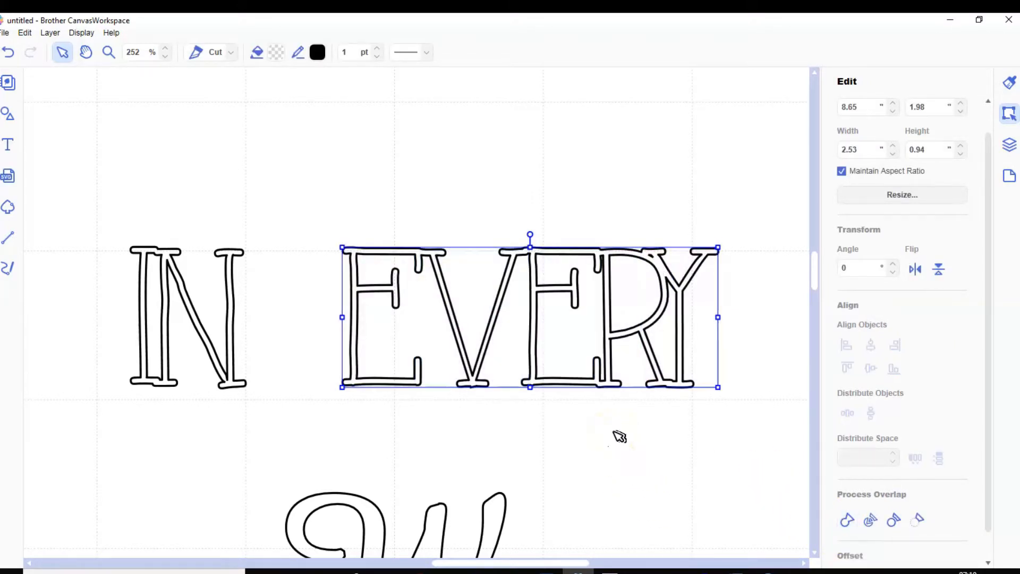
# - Move the "THERE IS A" text up and left to about 8.53" horizontally and 5.32" vertically, below "Woman"
pyautogui.scroll(-3, 619, 436)
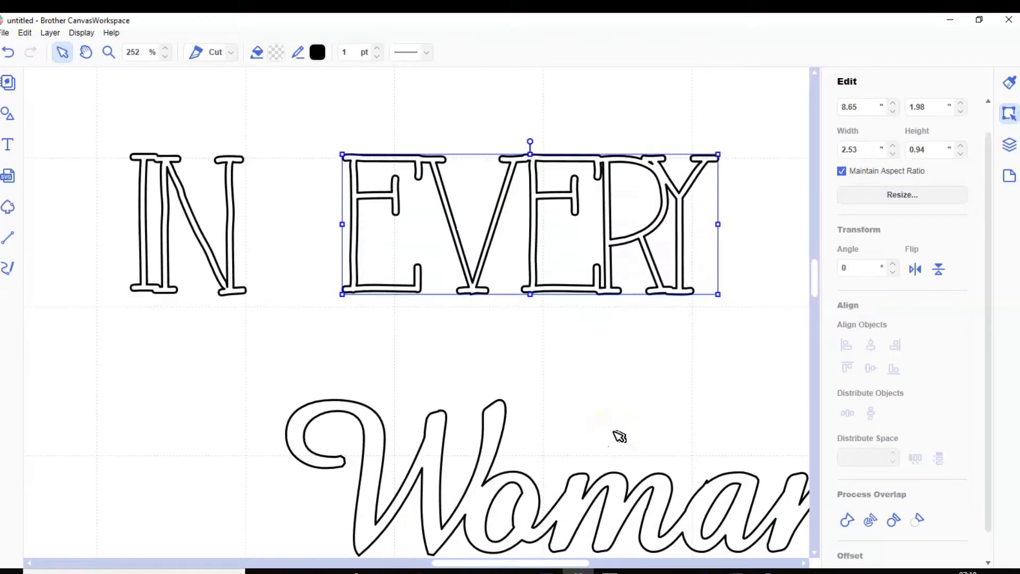
pyautogui.scroll(-9, 619, 436)
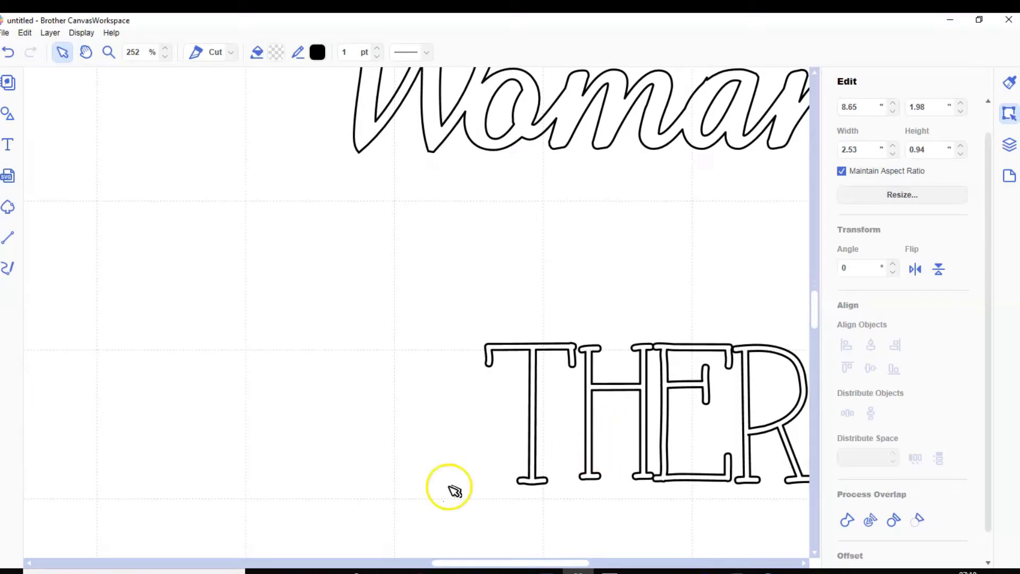
pyautogui.moveTo(497, 562); pyautogui.dragTo(558, 565)
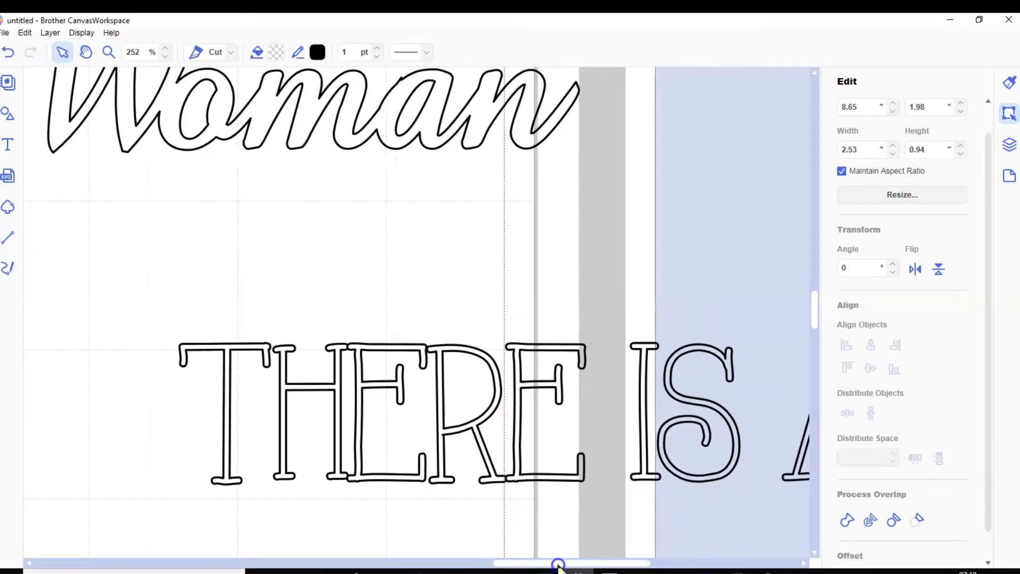
pyautogui.click(519, 476)
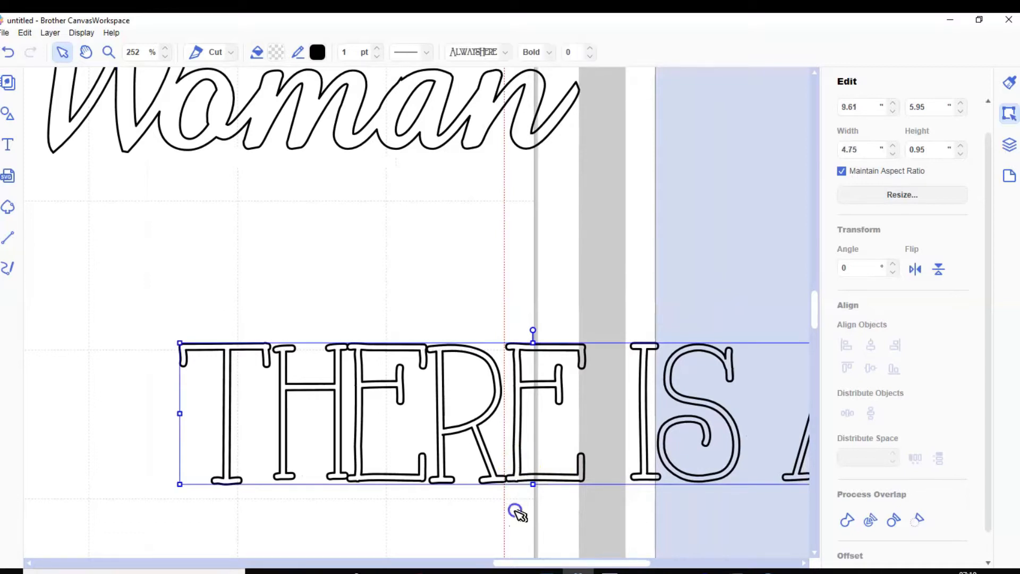
pyautogui.moveTo(517, 474); pyautogui.dragTo(353, 379)
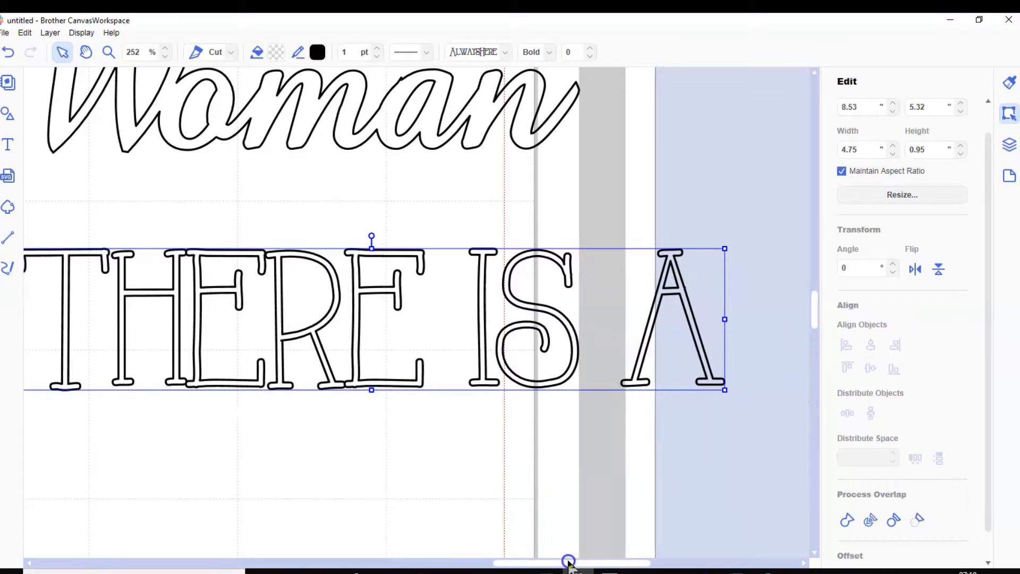
pyautogui.moveTo(567, 563)
pyautogui.mouseDown()
pyautogui.moveTo(530, 563)
pyautogui.moveTo(557, 562)
pyautogui.mouseUp()
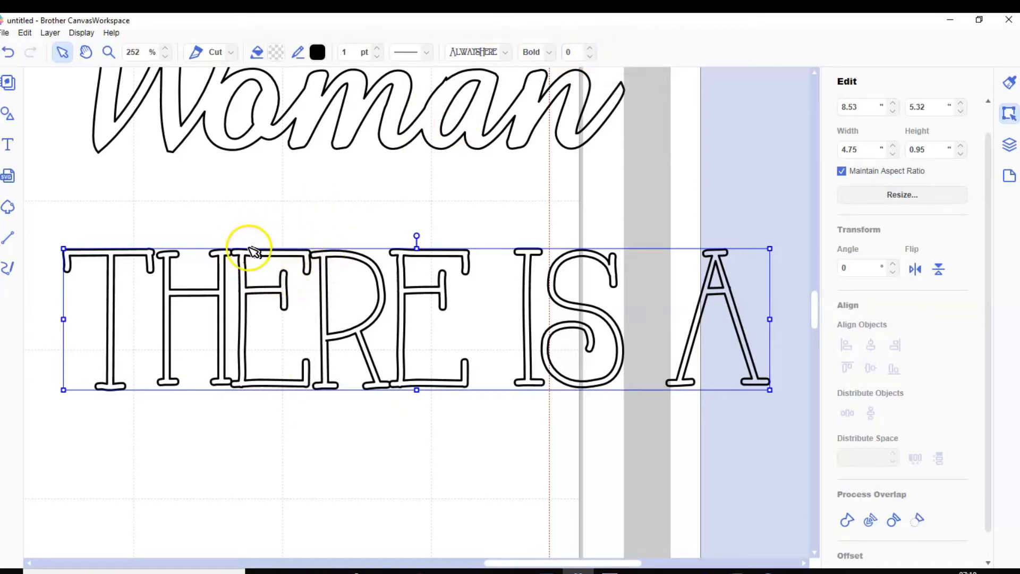
# - Set the letter spacing of "THERE IS A" to 2 and split the text into separate letters
pyautogui.click(591, 48)
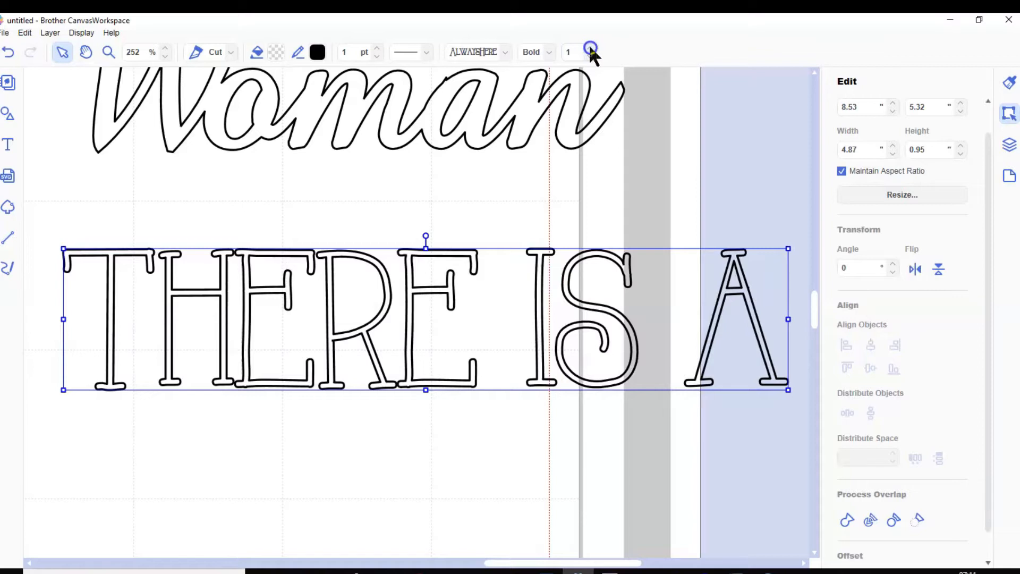
pyautogui.click(590, 49)
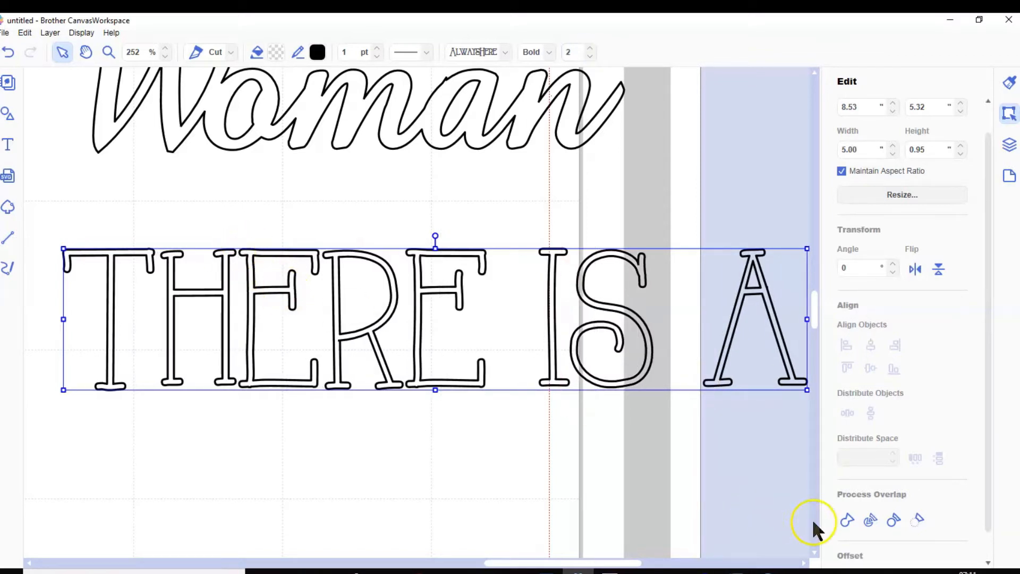
pyautogui.click(870, 516)
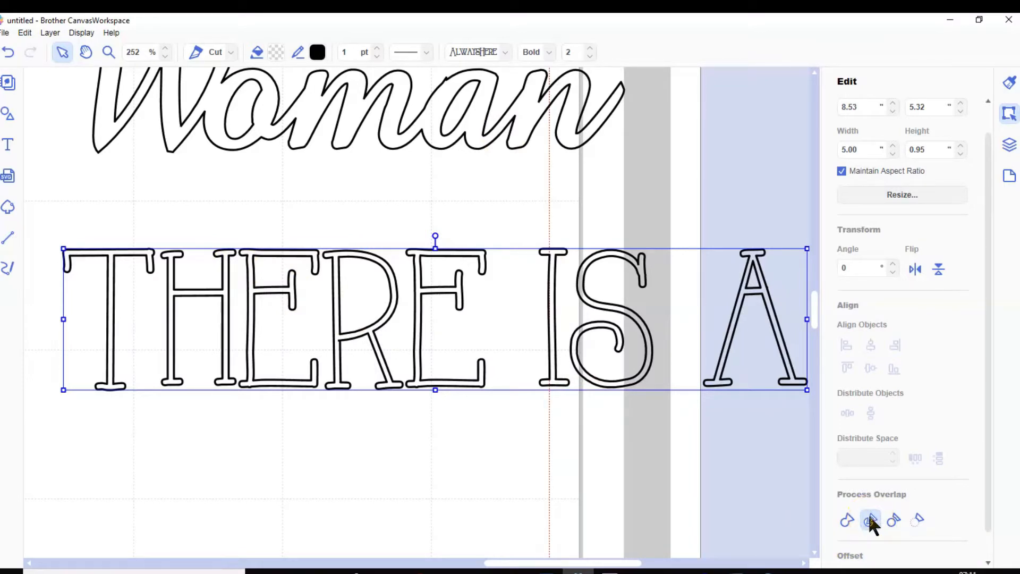
pyautogui.click(211, 454)
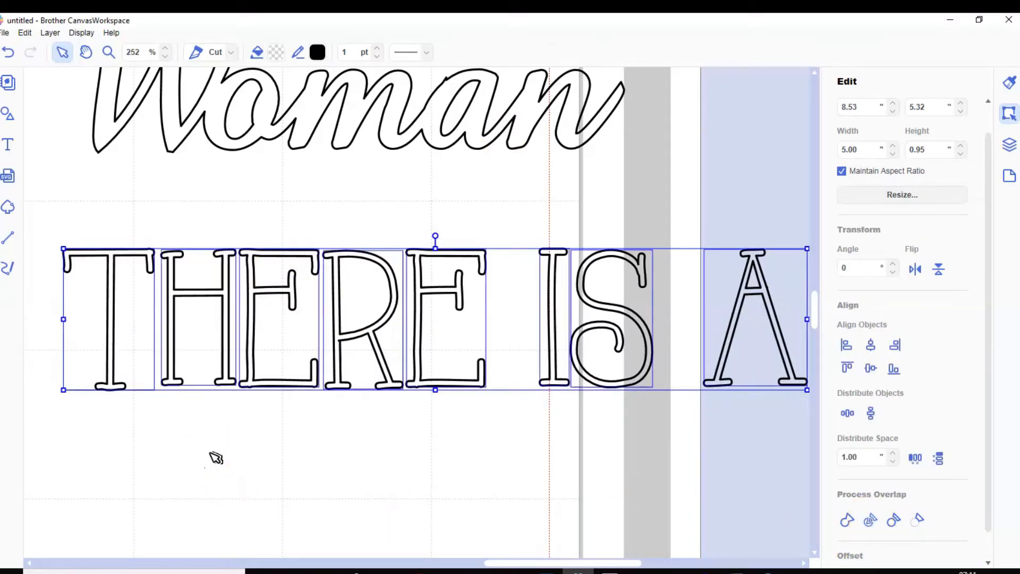
pyautogui.click(210, 453)
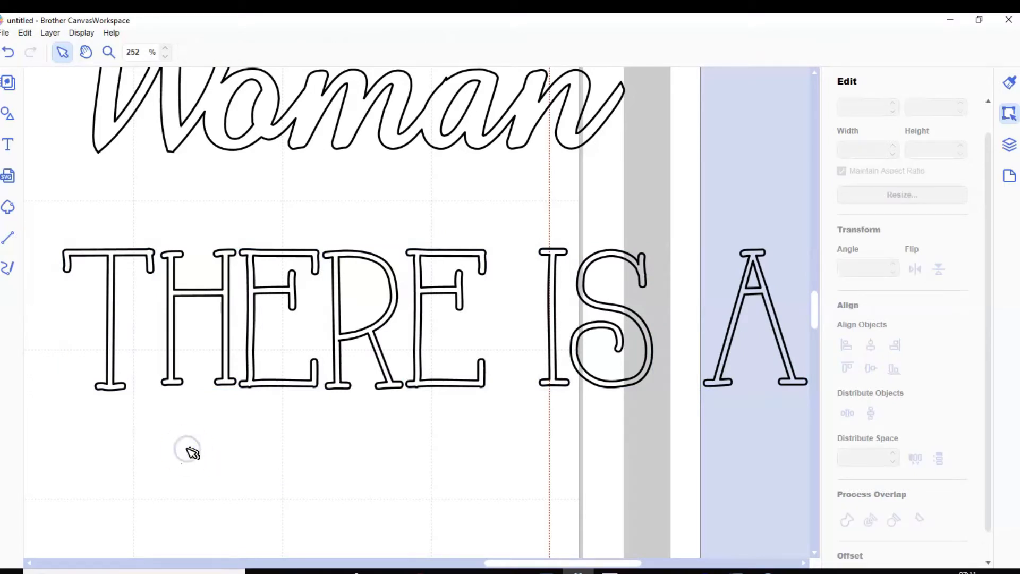
# - Nudge the "T" of "THERE" right to a horizontal position of 8.61" so it overlaps the "H"
pyautogui.click(108, 383)
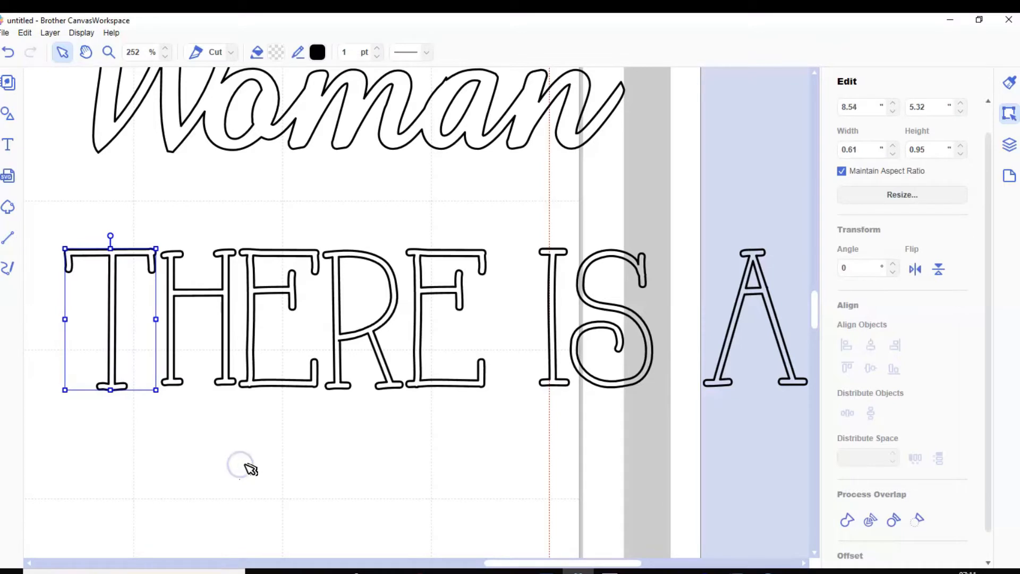
pyautogui.press('Right')
pyautogui.press('Right')
pyautogui.press('Right')
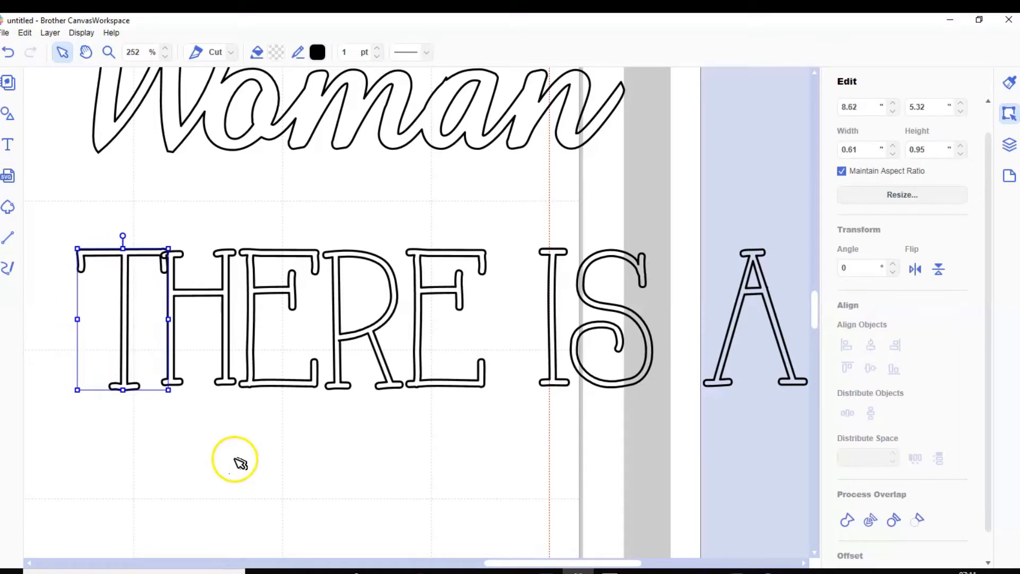
pyautogui.press('Left')
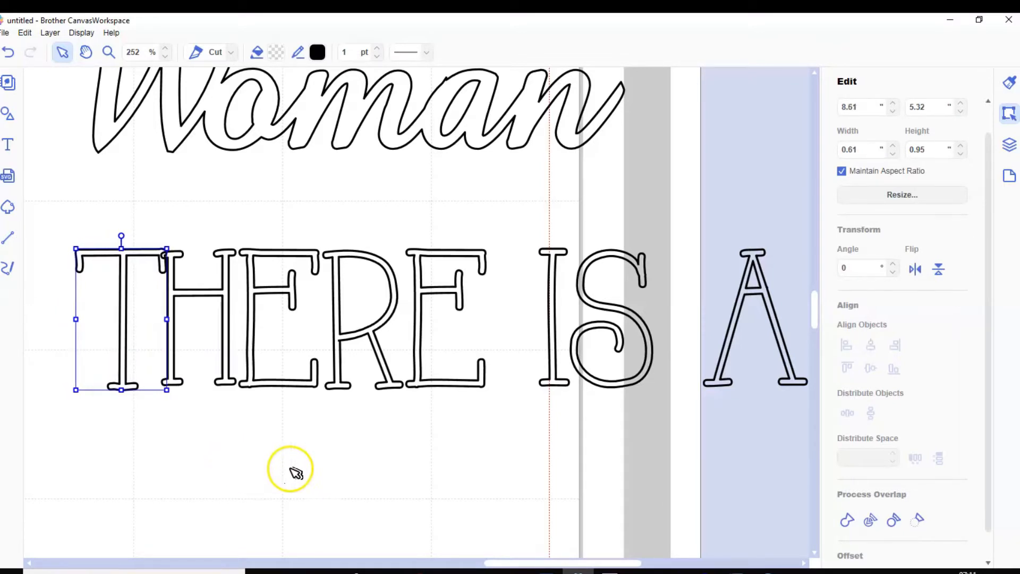
# - Nudge the first "E" of "THERE" left to a horizontal position of 9.65" so it overlaps the "H"
pyautogui.click(248, 382)
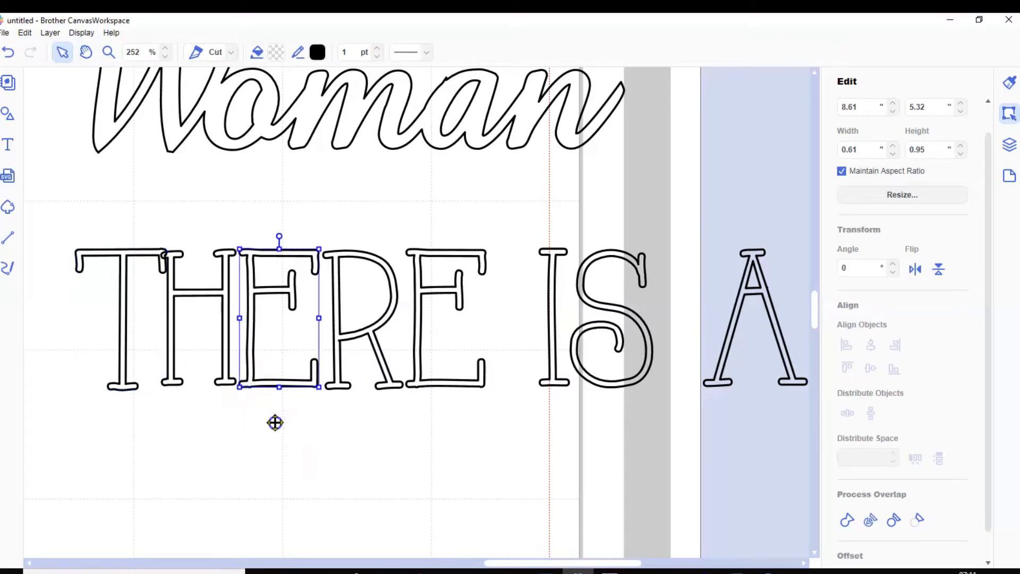
pyautogui.press('Left')
pyautogui.press('Left')
pyautogui.press('Left')
pyautogui.press('Left')
pyautogui.press('Left')
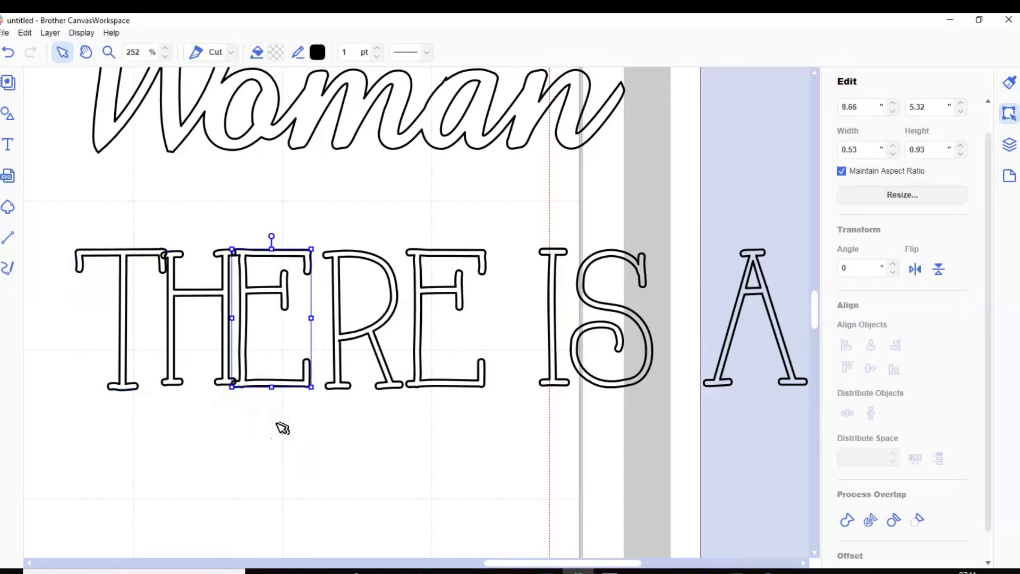
pyautogui.press('Left')
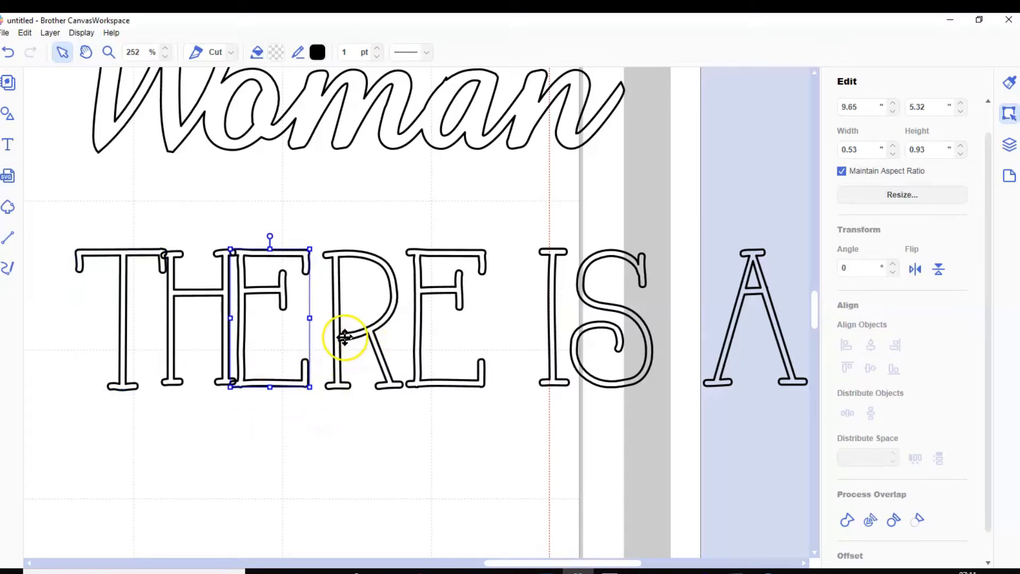
# - Nudge the "R" of "THERE" left to a horizontal position of 10.13" so it overlaps the first "E"
pyautogui.click(341, 343)
pyautogui.press('Left')
pyautogui.press('Left')
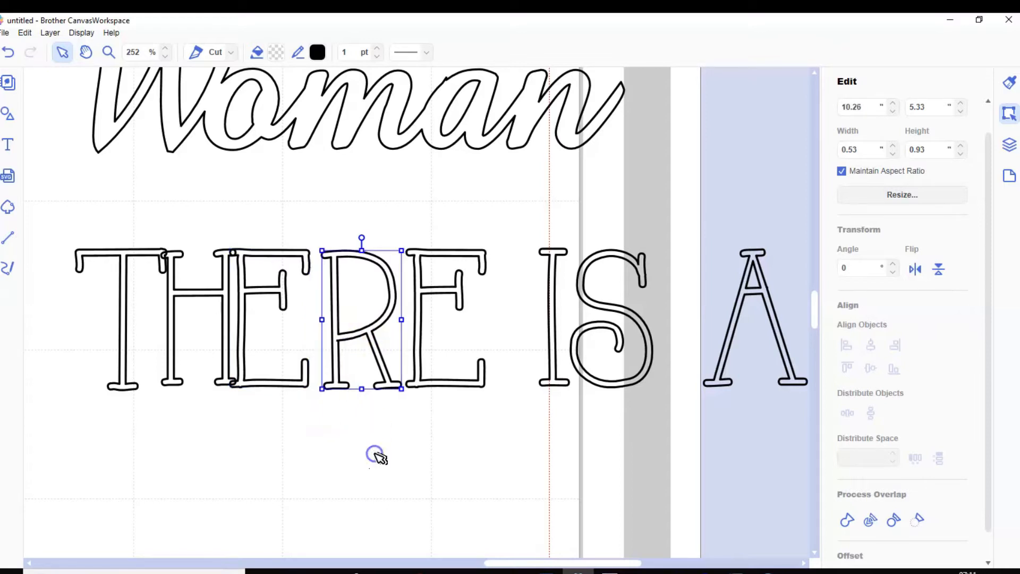
pyautogui.press('Left')
pyautogui.press('Left')
pyautogui.press('Left')
pyautogui.press('Left')
pyautogui.press('Left')
pyautogui.press('Left')
pyautogui.press('Left')
pyautogui.press('Left')
pyautogui.press('Left')
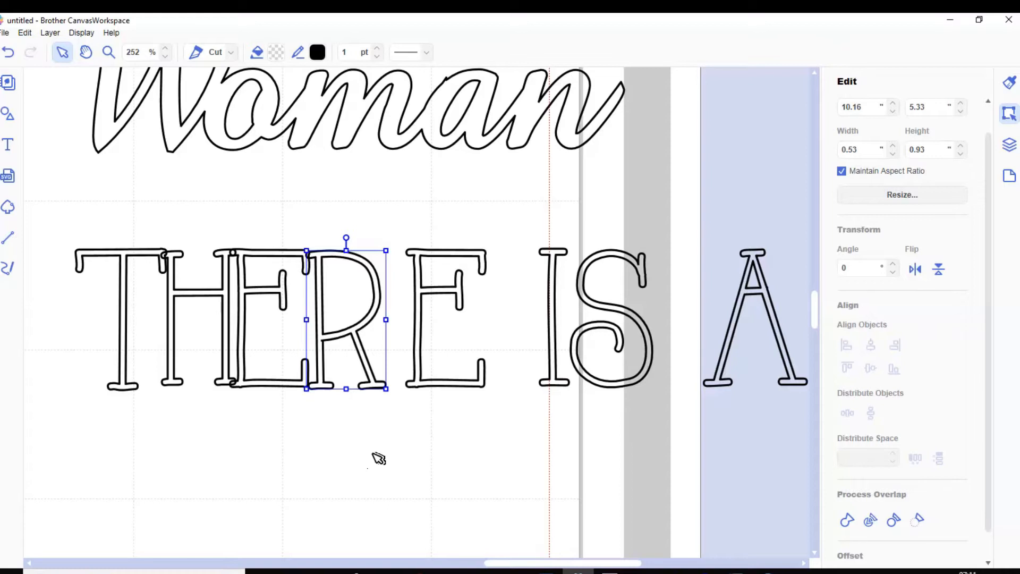
pyautogui.press('Left')
pyautogui.press('Left')
pyautogui.press('Left')
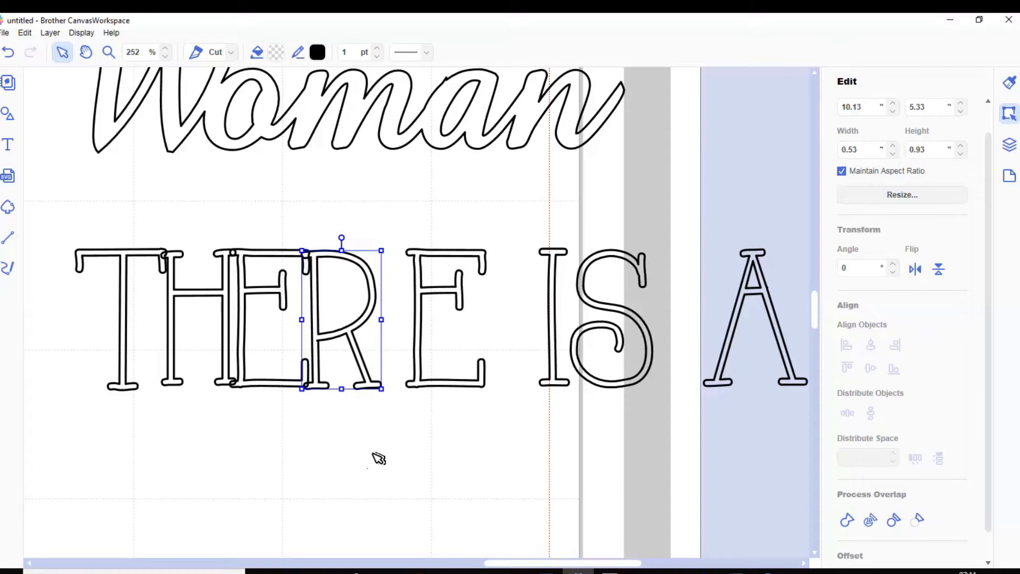
# - Nudge the last "E" of "THERE" left to a horizontal position of 10.61" so it overlaps the "R"
pyautogui.click(420, 382)
pyautogui.press('Left')
pyautogui.press('Left')
pyautogui.press('Left')
pyautogui.press('Left')
pyautogui.press('Left')
pyautogui.press('Left')
pyautogui.press('Left')
pyautogui.press('Left')
pyautogui.press('Left')
pyautogui.press('Left')
pyautogui.press('Left')
pyautogui.press('Left')
pyautogui.press('Left')
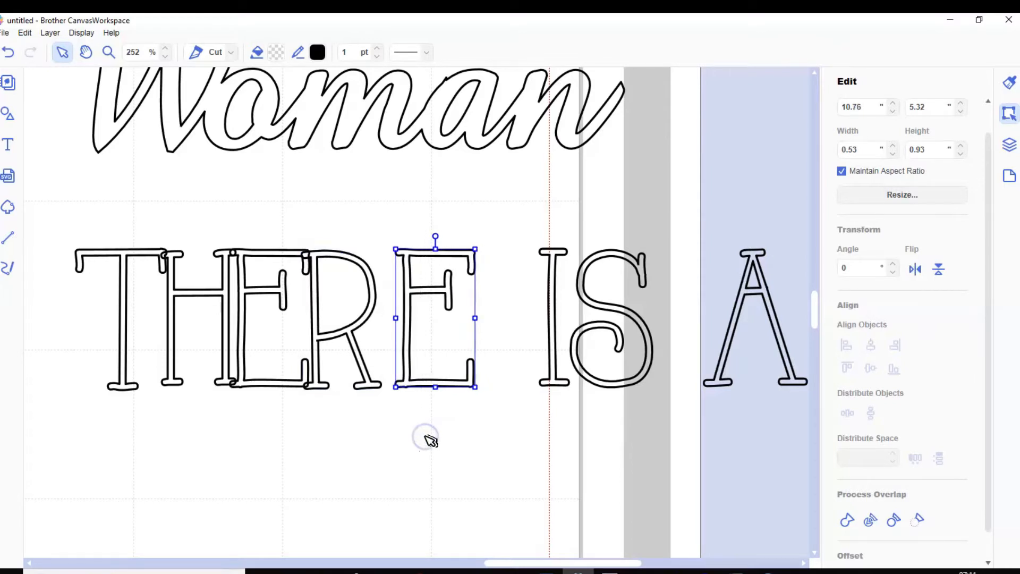
pyautogui.press('Left')
pyautogui.press('Left')
pyautogui.press('Left')
pyautogui.press('Left')
pyautogui.press('Left')
pyautogui.press('Left')
pyautogui.press('Left')
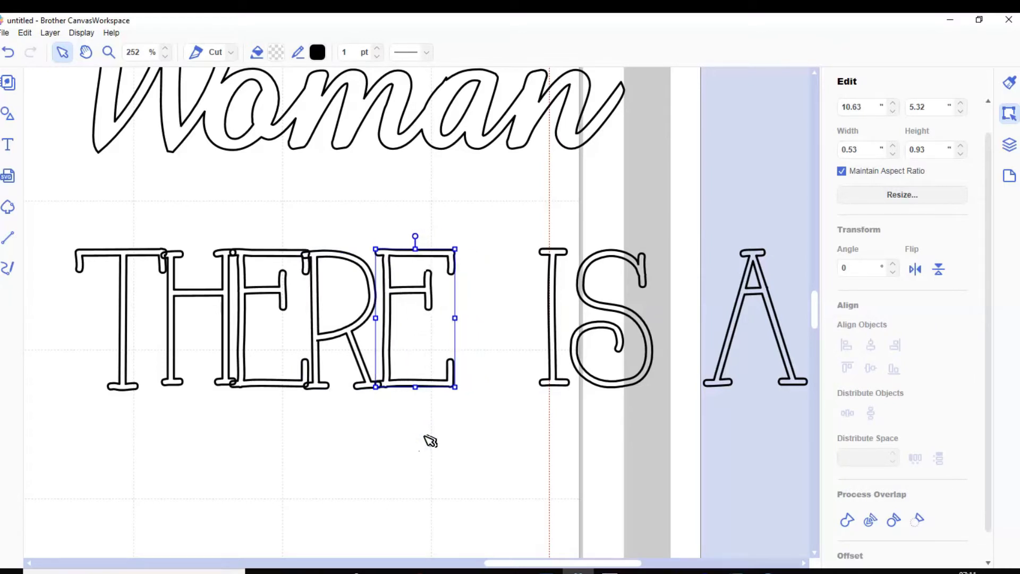
pyautogui.press('Left')
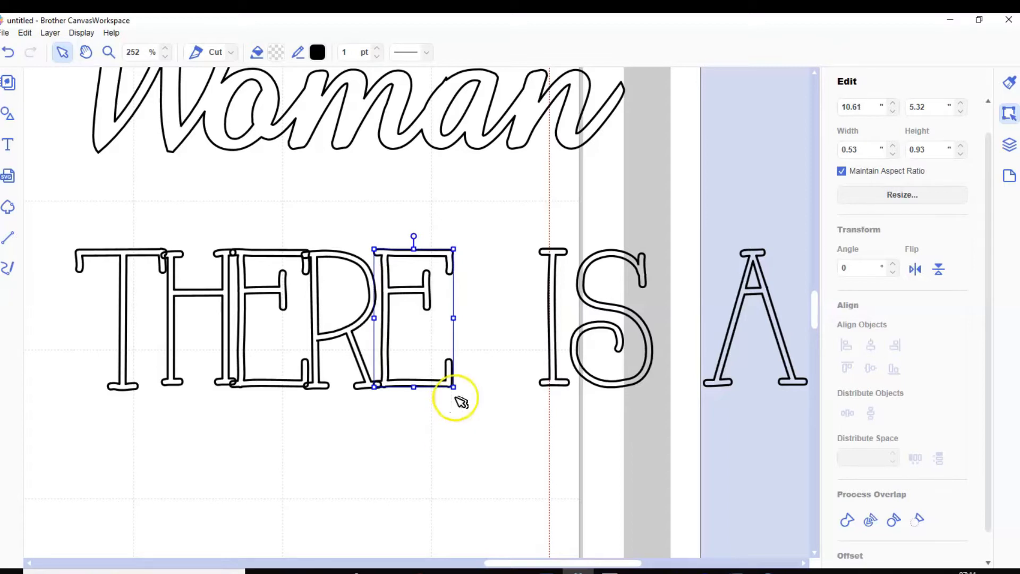
# - Nudge the last "E" of "THERE" left to a horizontal position of 10.55" so it overlaps the "R", and weld the word's five letters
pyautogui.moveTo(97, 227); pyautogui.dragTo(456, 413)
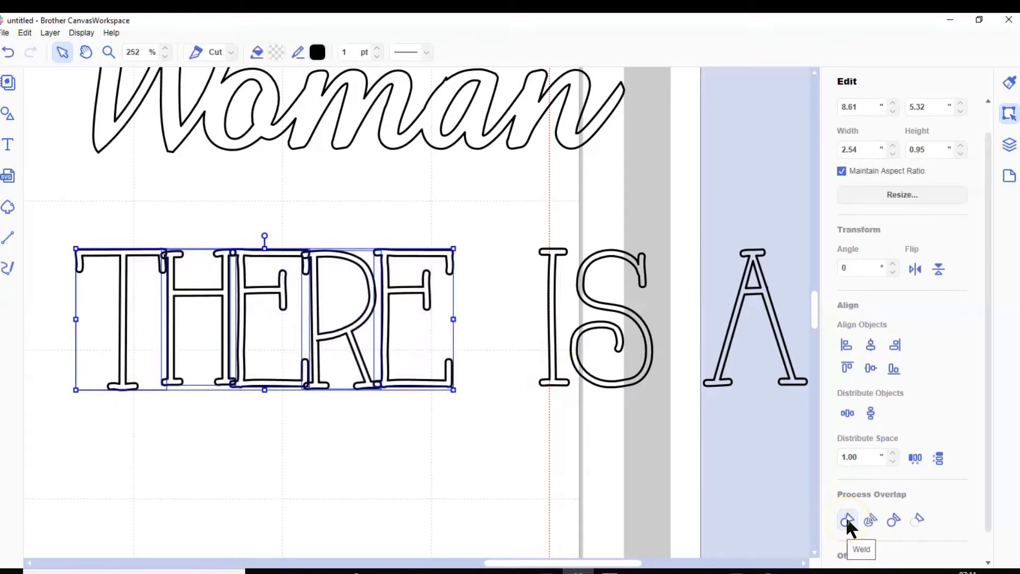
pyautogui.click(342, 496)
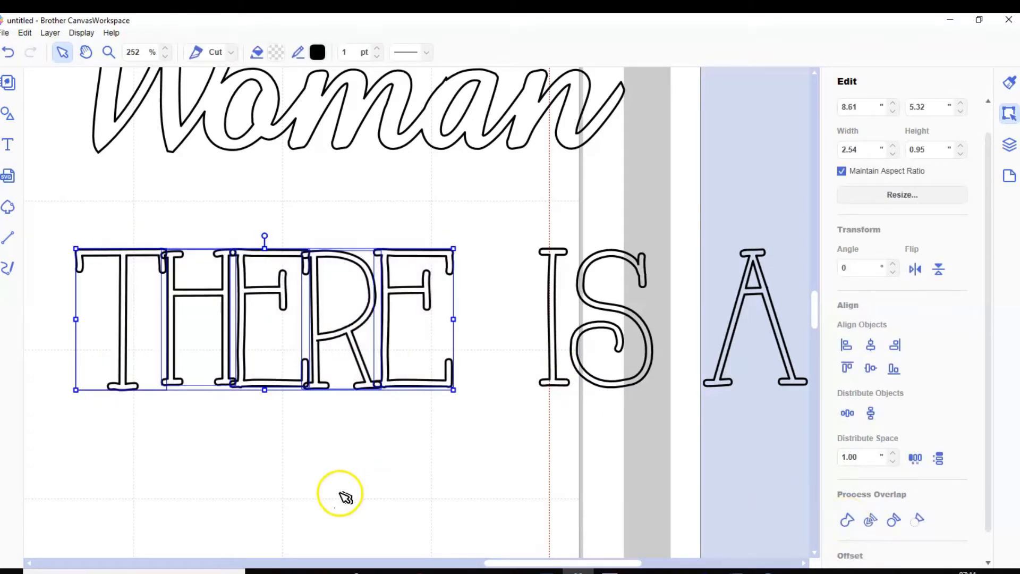
pyautogui.click(447, 381)
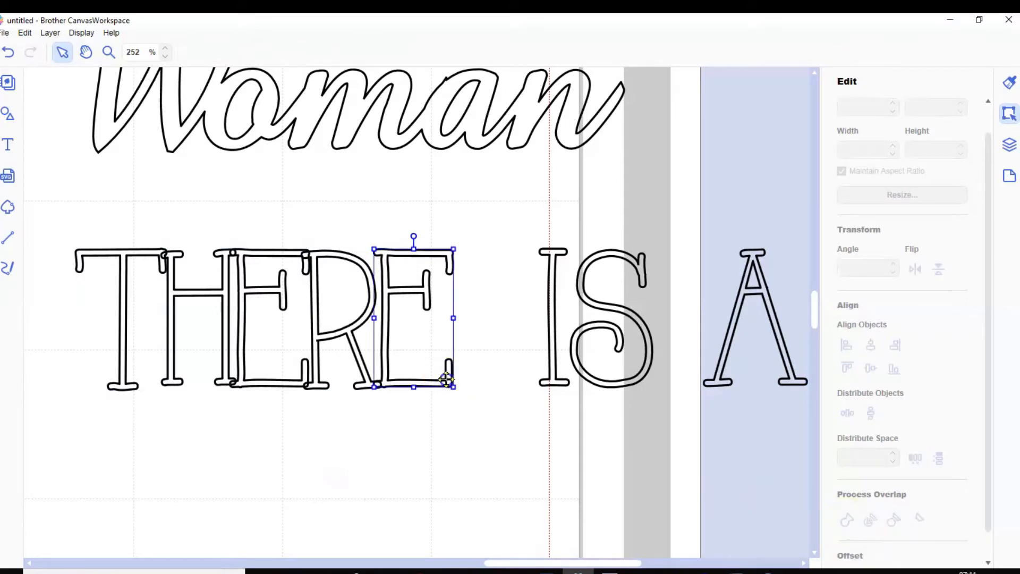
pyautogui.press('Left')
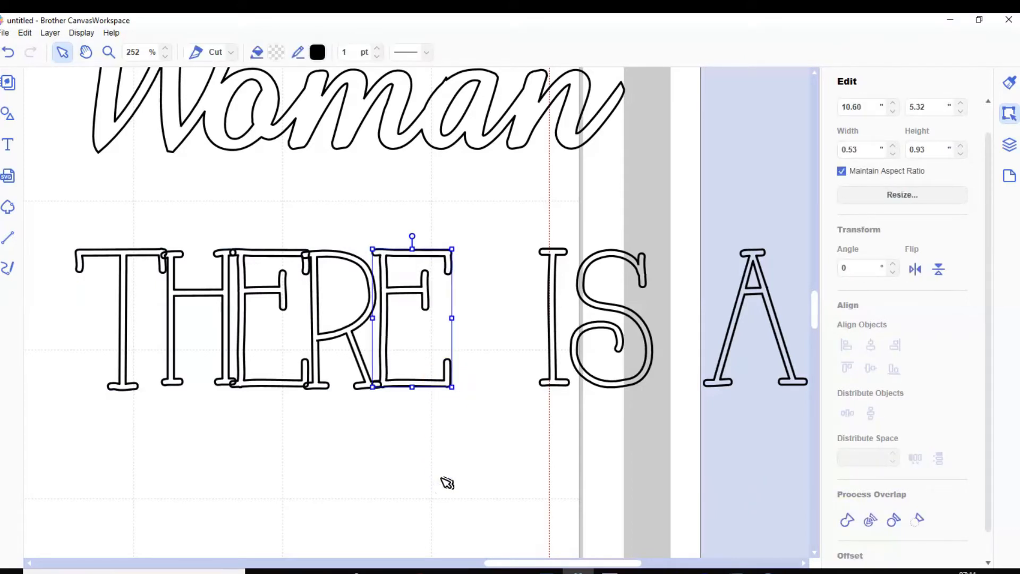
pyautogui.press('Left')
pyautogui.press('Left')
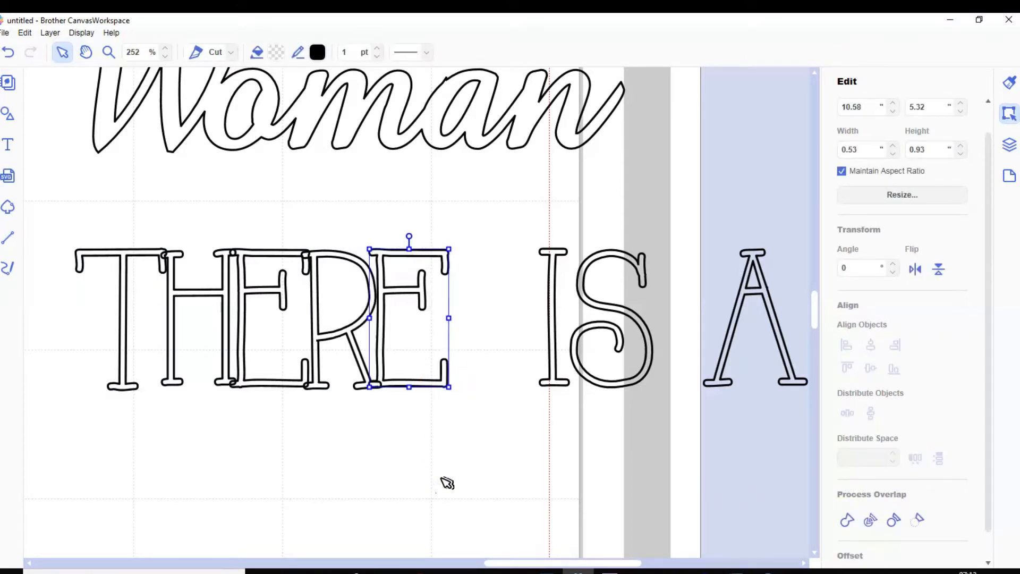
pyautogui.press('Left')
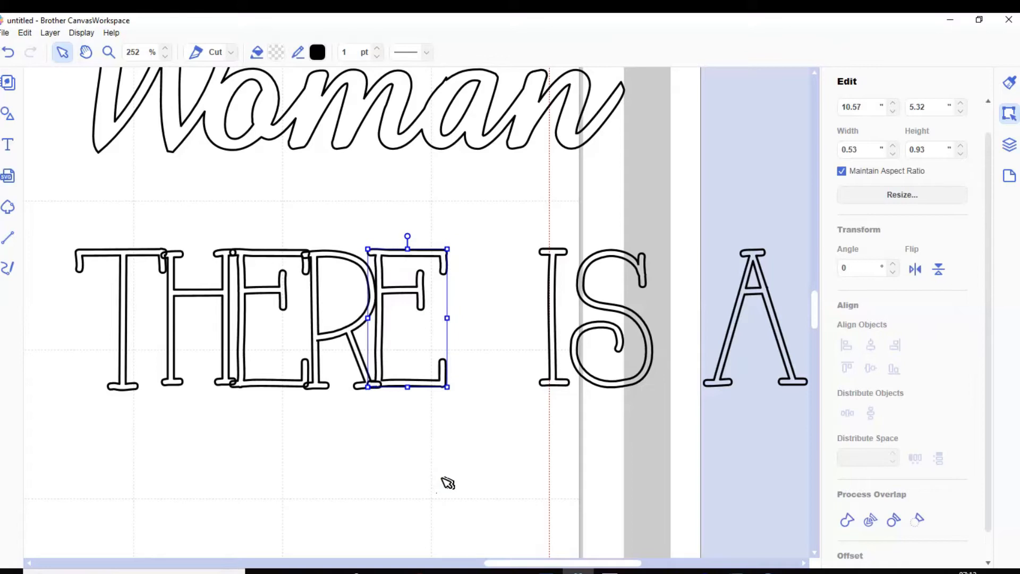
pyautogui.press('Left')
pyautogui.press('Left')
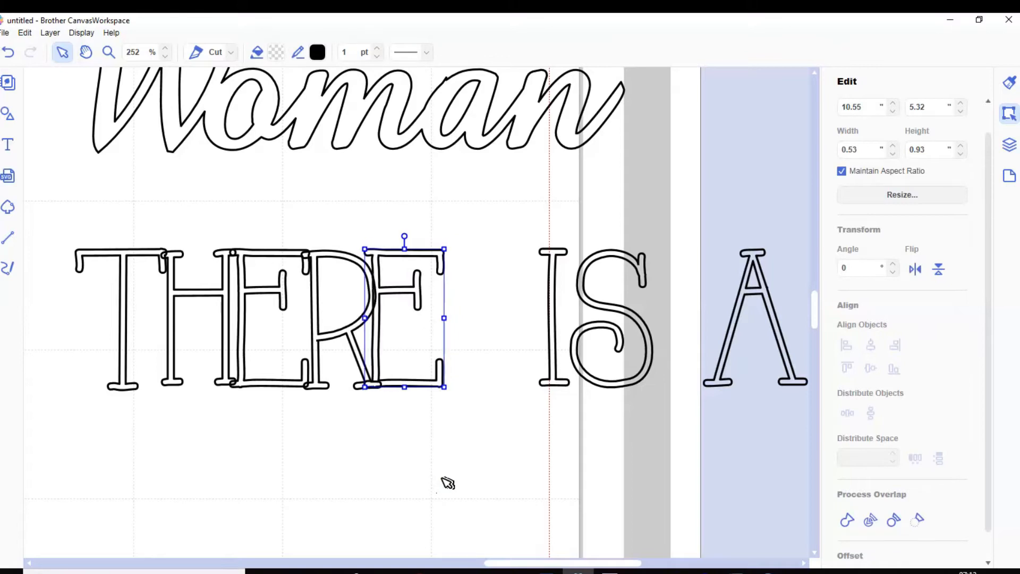
pyautogui.moveTo(74, 220); pyautogui.dragTo(474, 425)
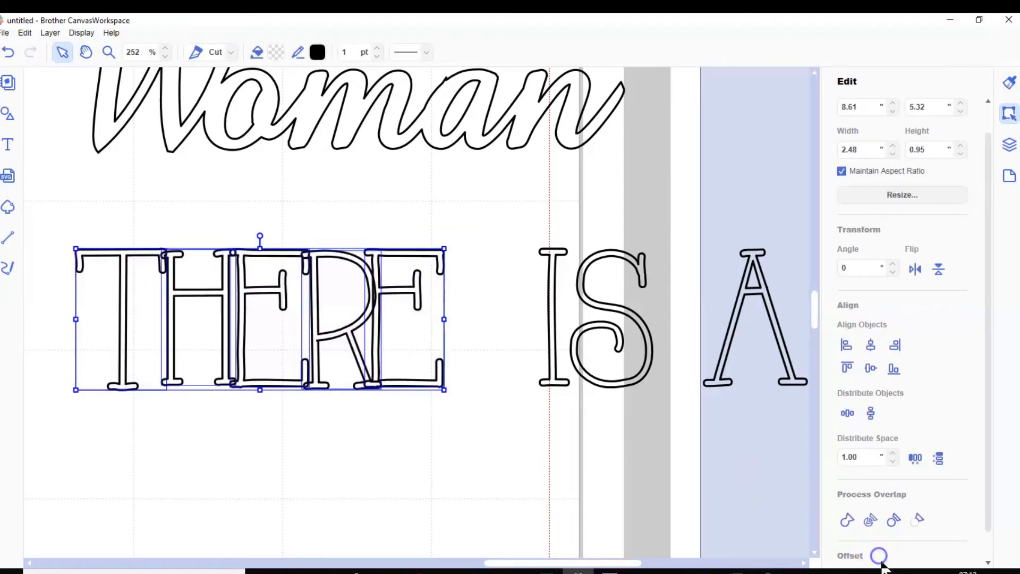
pyautogui.click(846, 520)
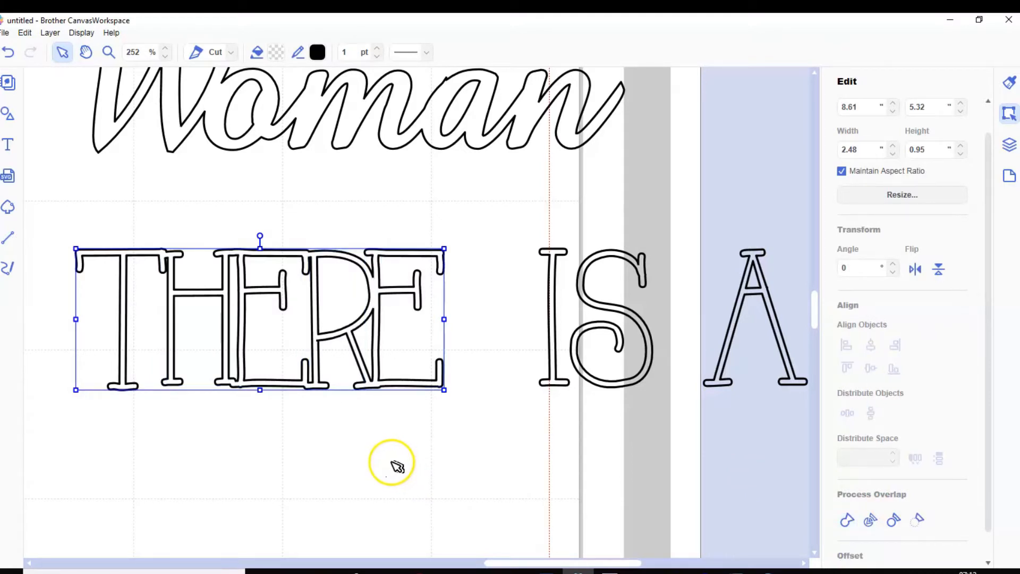
# - Nudge the "S" of "IS" left to a horizontal position of 11.81" so it overlaps the "I"
pyautogui.click(601, 384)
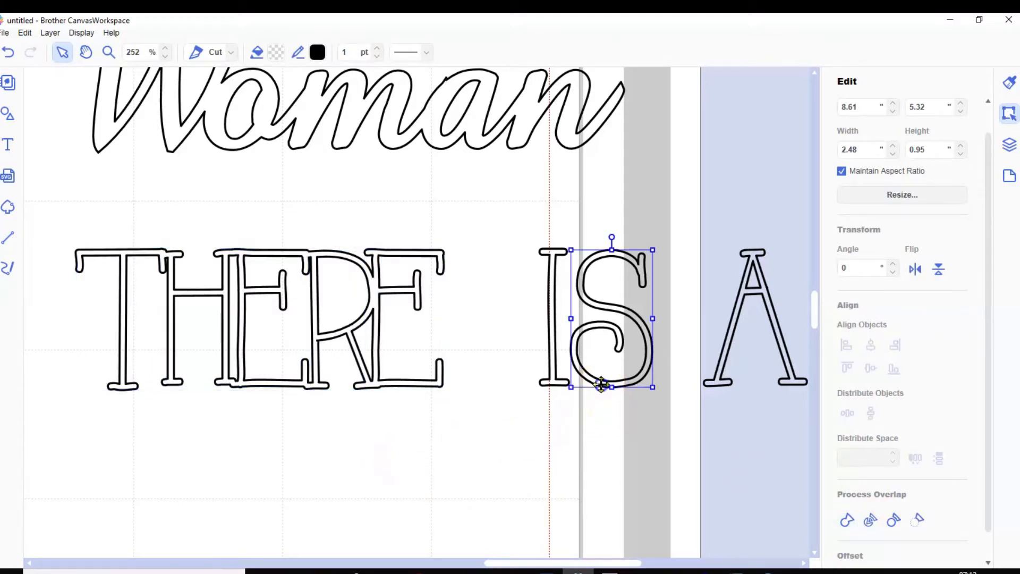
pyautogui.press('Left')
pyautogui.press('Left')
pyautogui.press('Left')
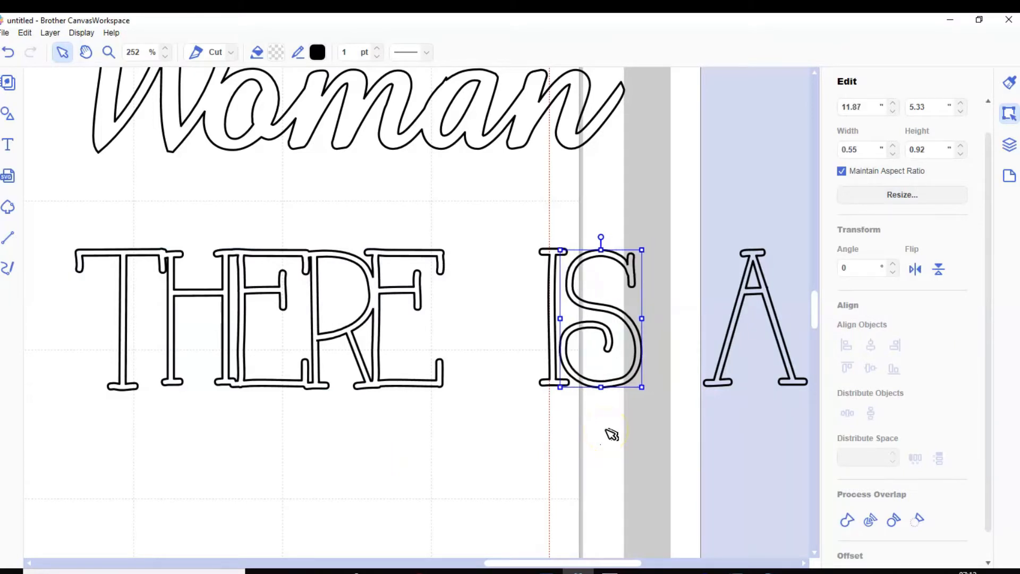
pyautogui.press('Left')
pyautogui.press('Left')
pyautogui.press('Left')
pyautogui.press('Left')
pyautogui.press('Left')
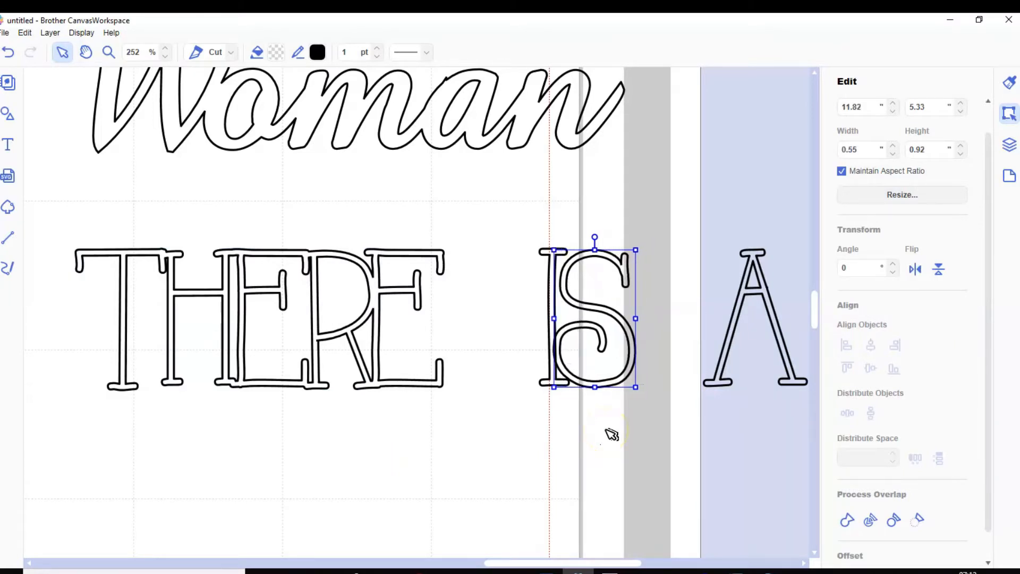
pyautogui.press('Left')
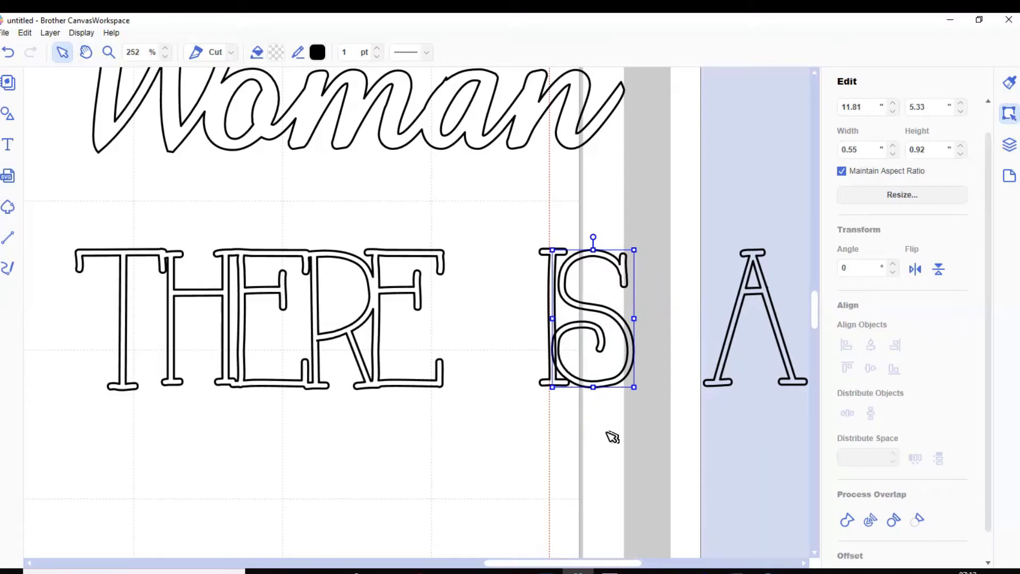
pyautogui.press('Left')
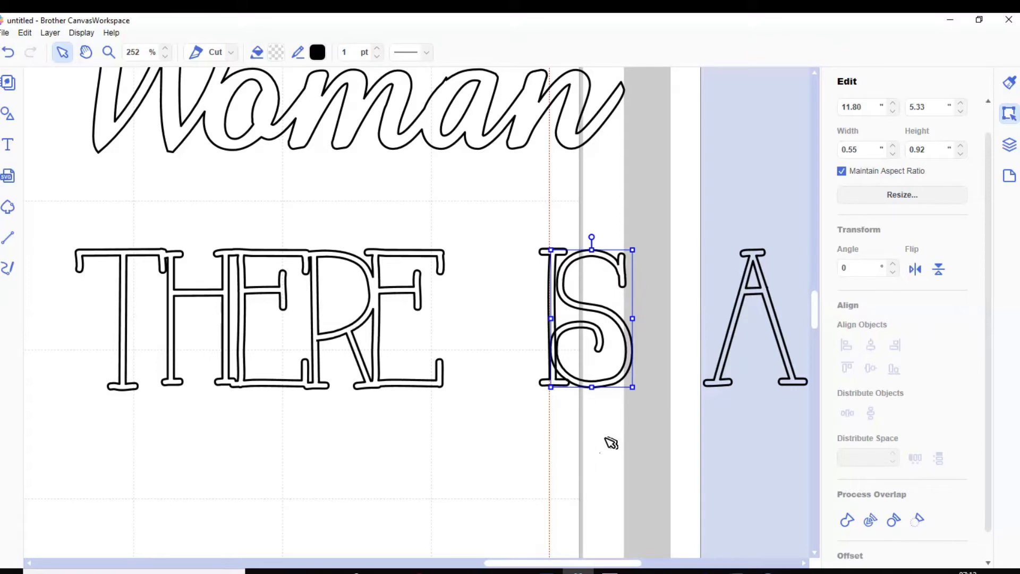
pyautogui.press('Right')
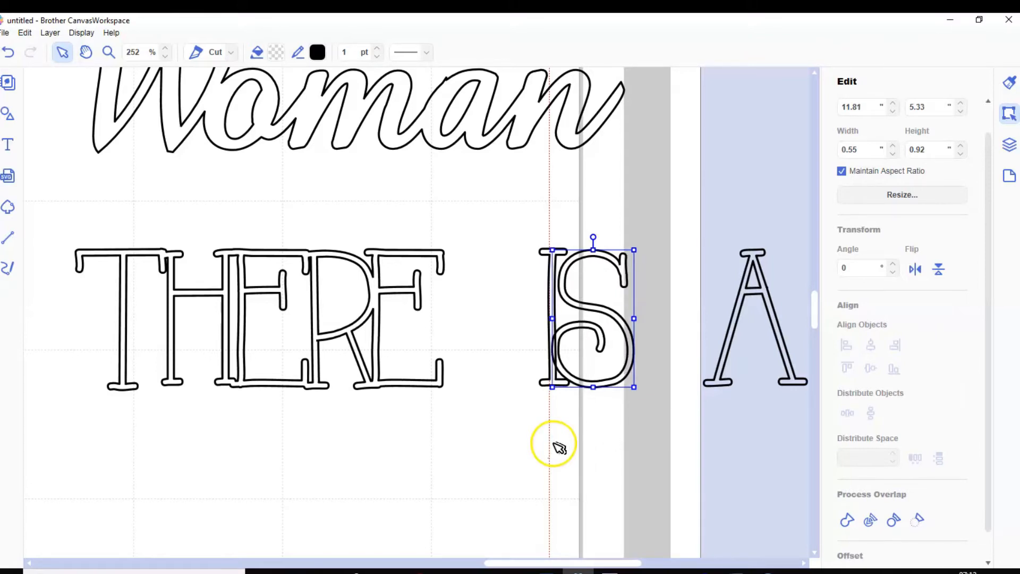
# - Weld the "I" and "S" of "IS" into one shape
pyautogui.click(548, 235)
pyautogui.moveTo(644, 429); pyautogui.dragTo(646, 429)
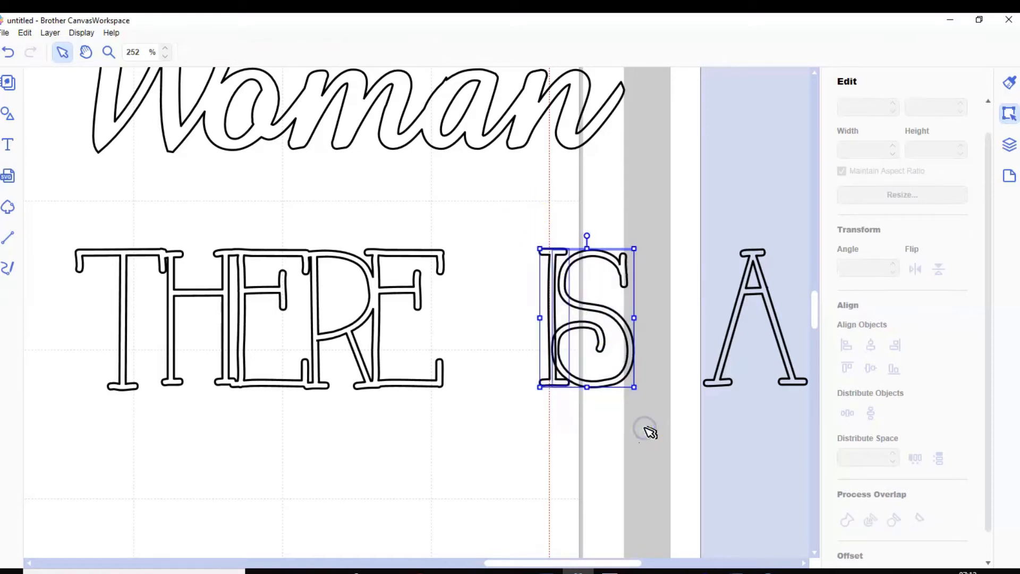
pyautogui.click(847, 521)
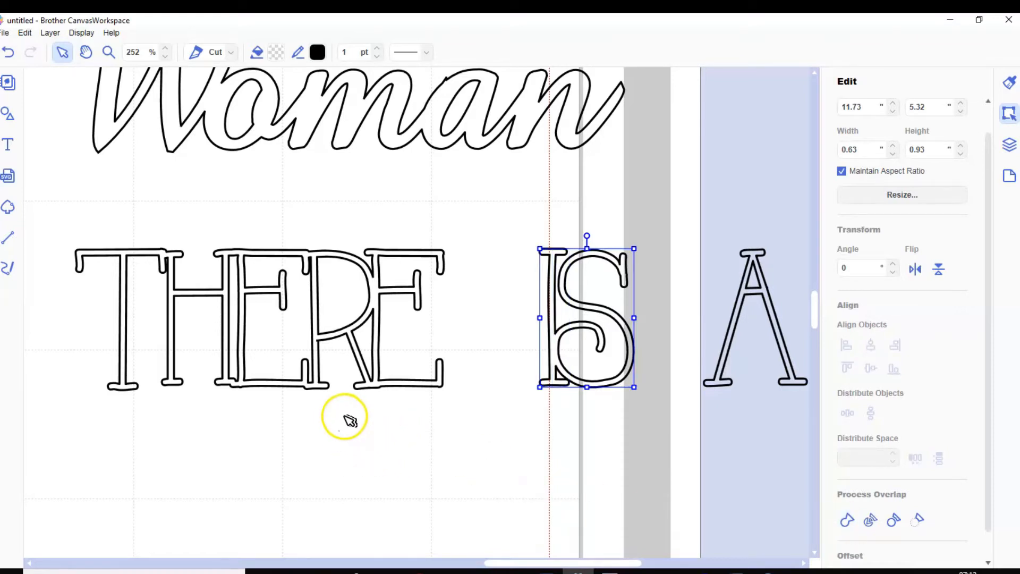
# - Tighten the character spacing of "QUEEN" to a word width of 3.24" so its letters overlap, and weld them
pyautogui.scroll(-1, 343, 419)
pyautogui.scroll(-10, 343, 419)
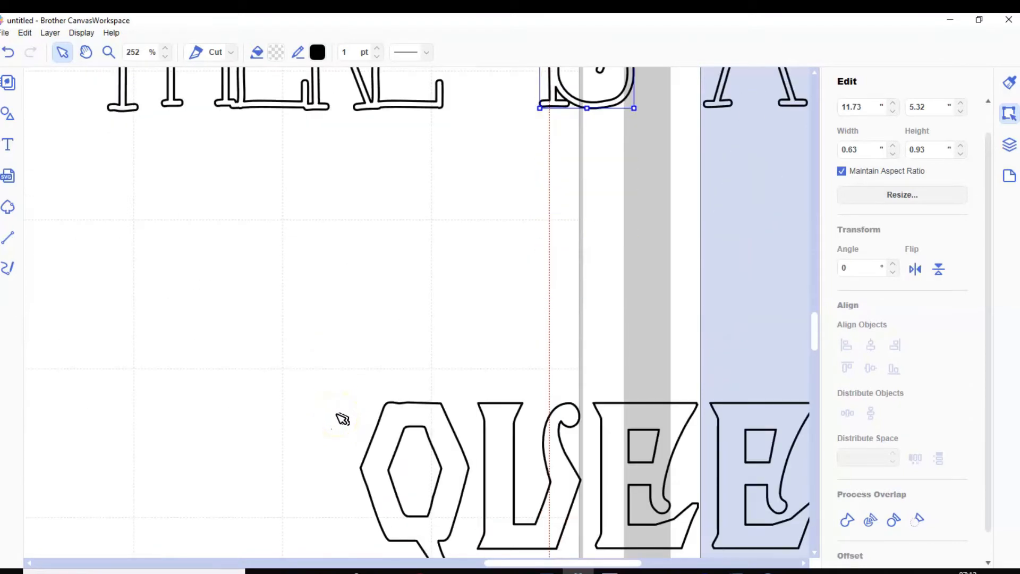
pyautogui.scroll(-1, 343, 420)
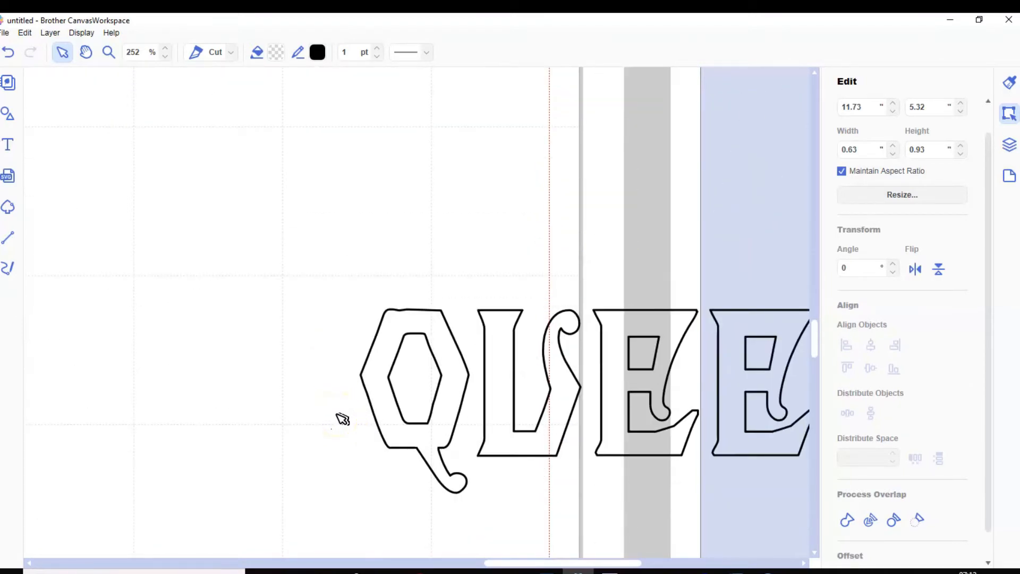
pyautogui.click(442, 414)
pyautogui.moveTo(503, 440); pyautogui.dragTo(307, 326)
pyautogui.click(336, 425)
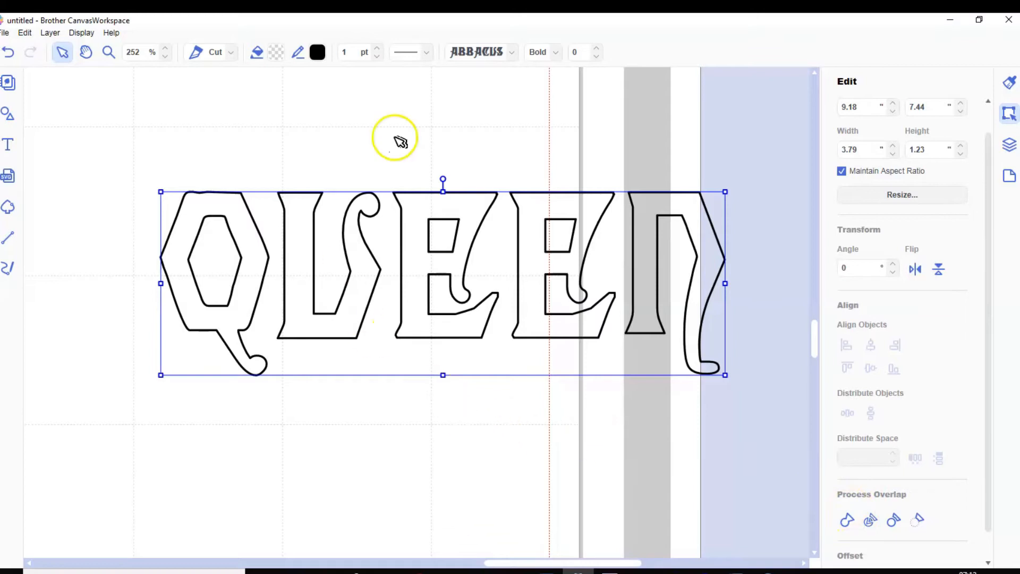
pyautogui.click(596, 56)
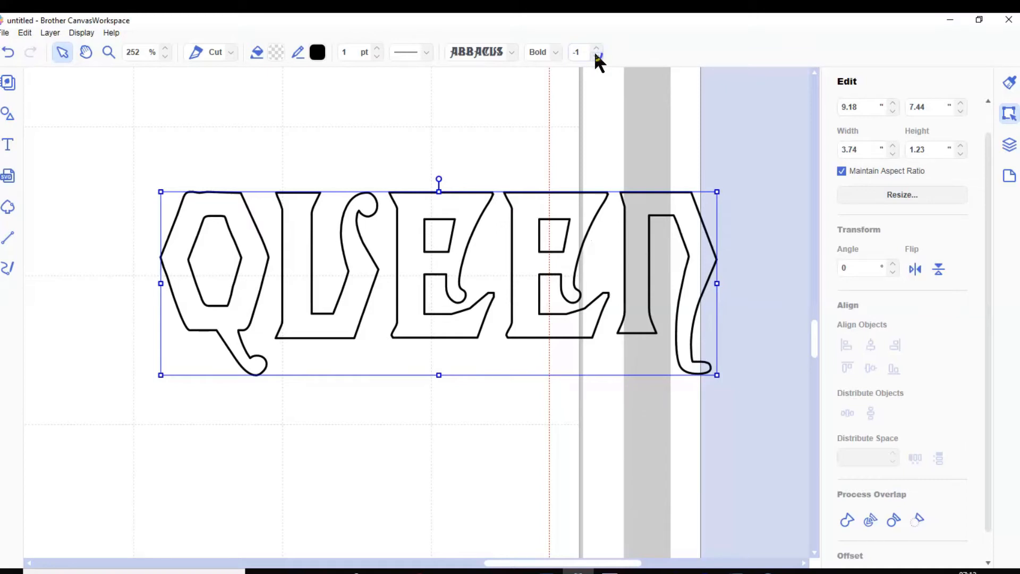
pyautogui.click(596, 55)
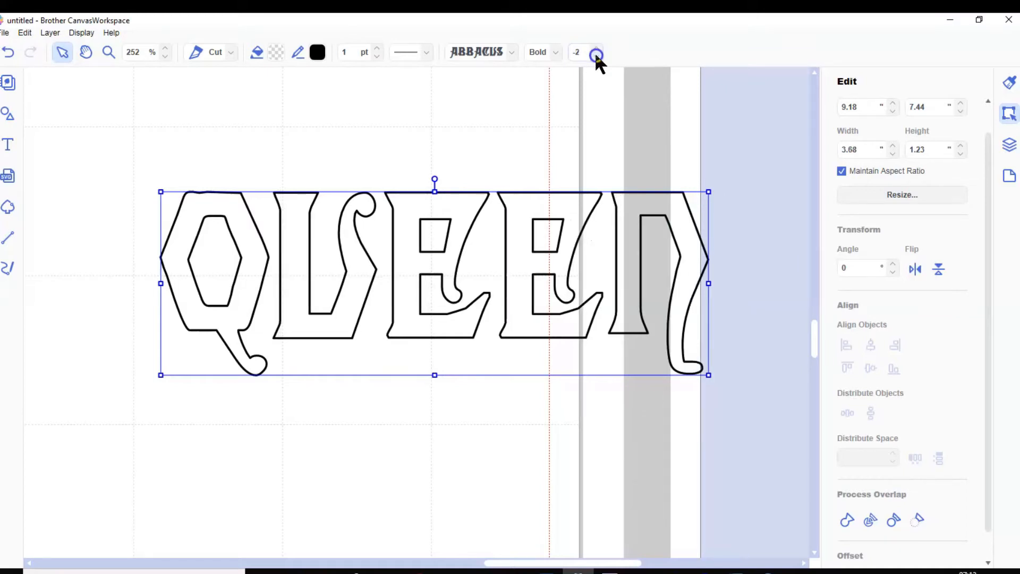
pyautogui.click(596, 55)
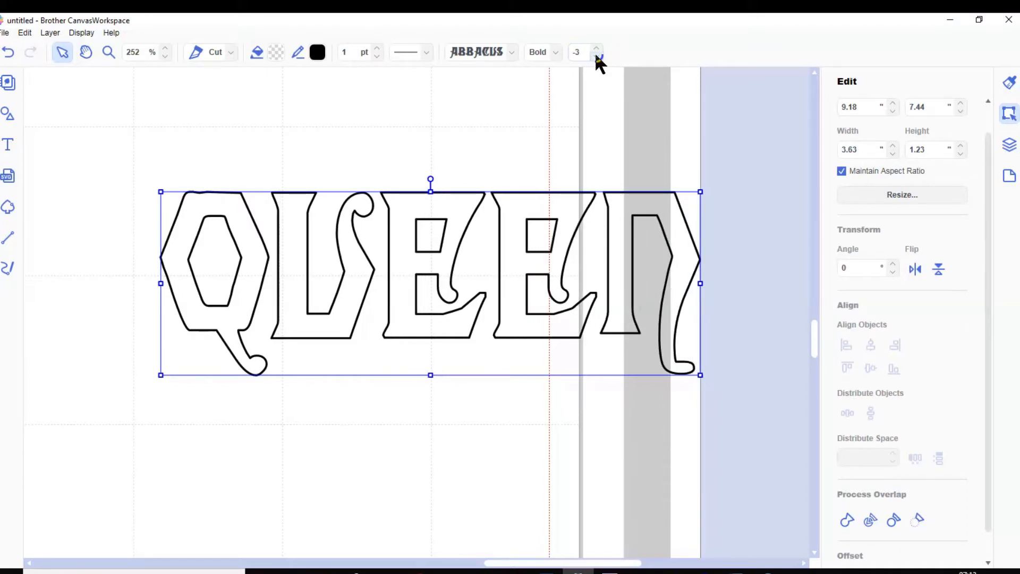
pyautogui.click(597, 55)
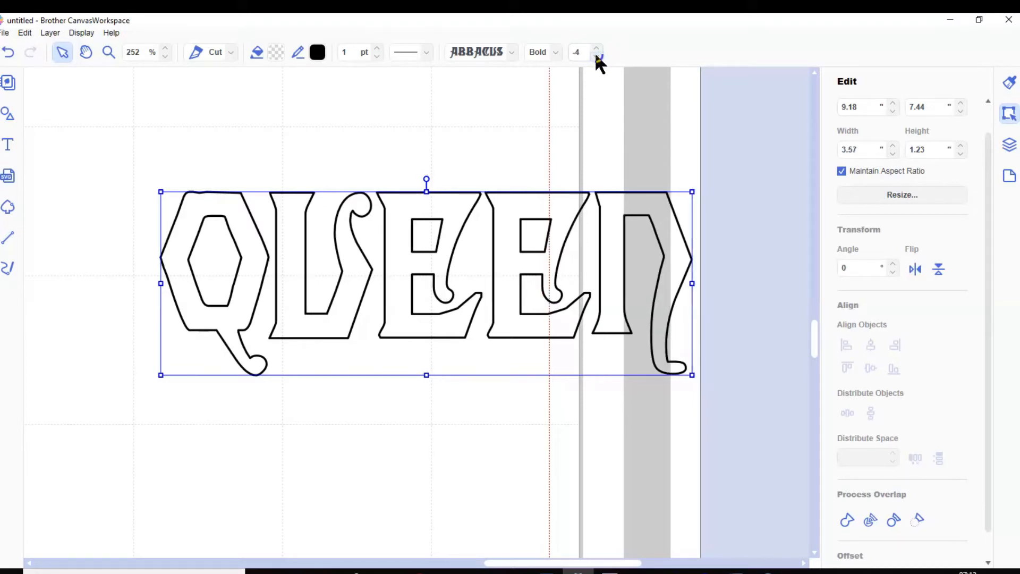
pyautogui.click(597, 55)
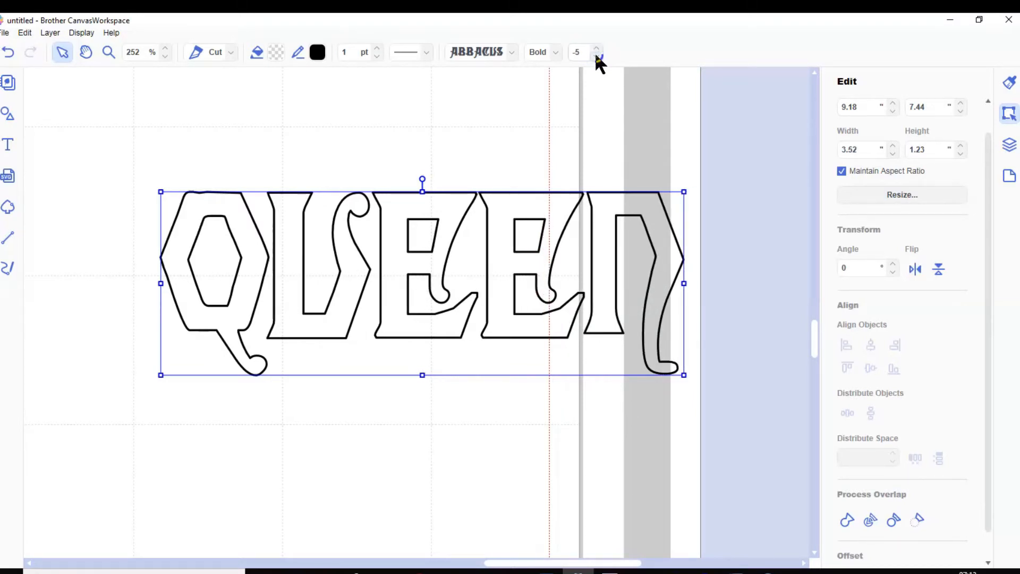
pyautogui.click(597, 55)
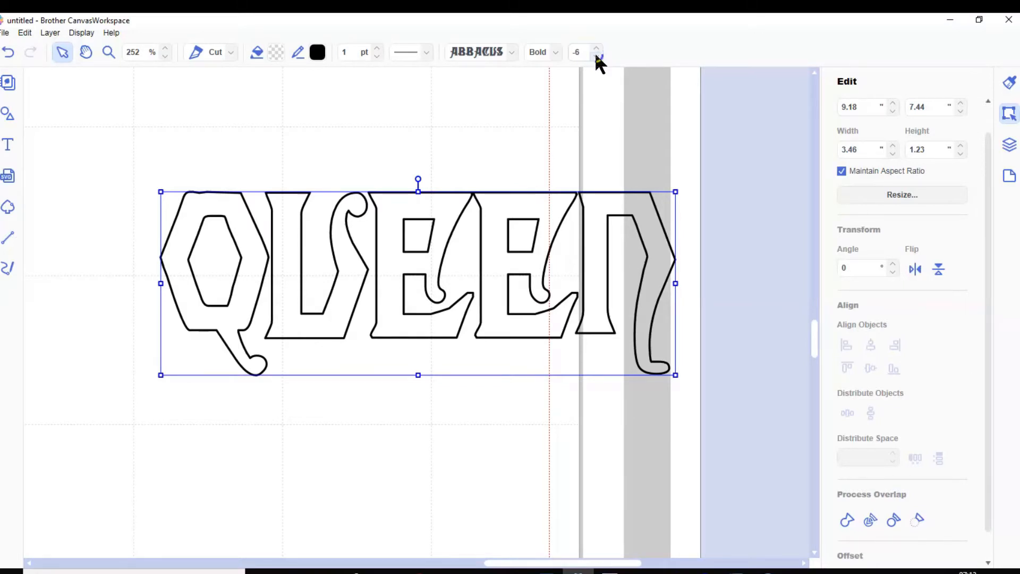
pyautogui.click(596, 55)
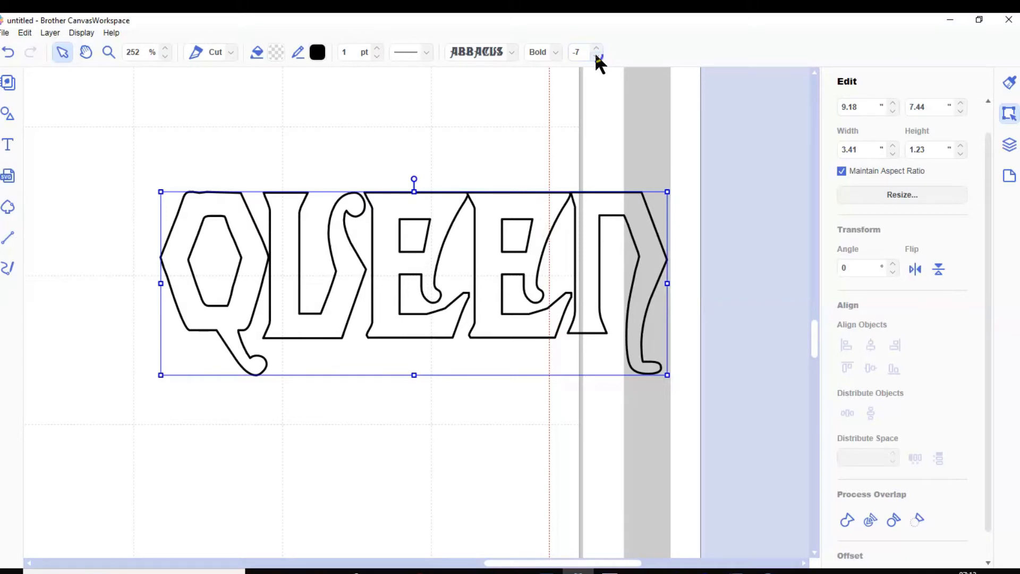
pyautogui.click(596, 55)
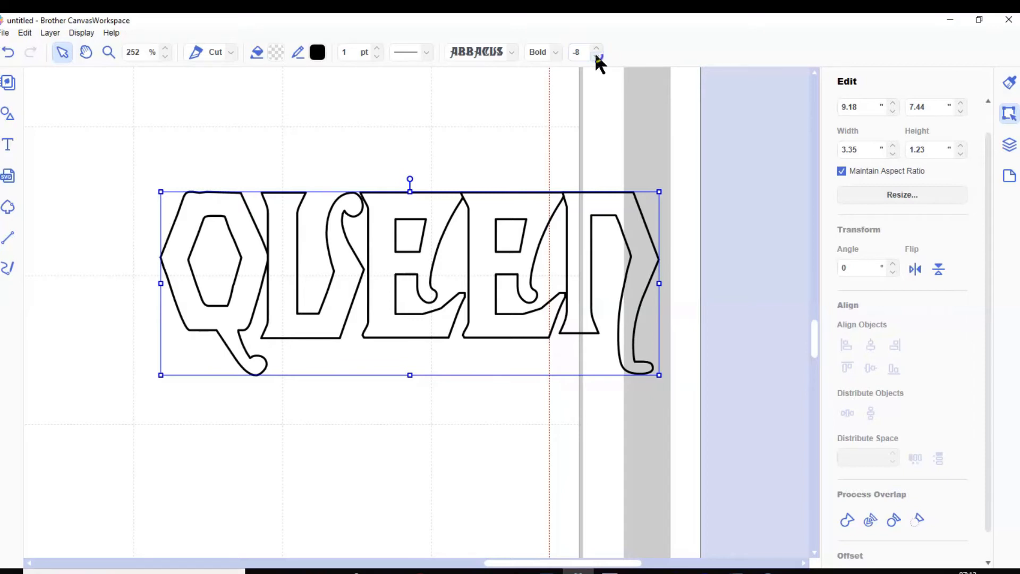
pyautogui.click(597, 56)
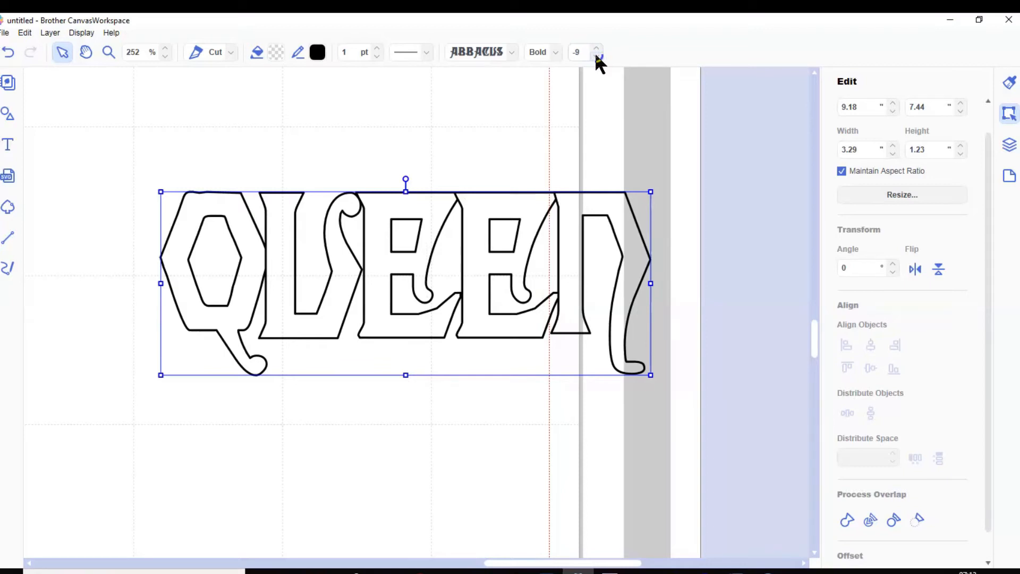
pyautogui.click(597, 56)
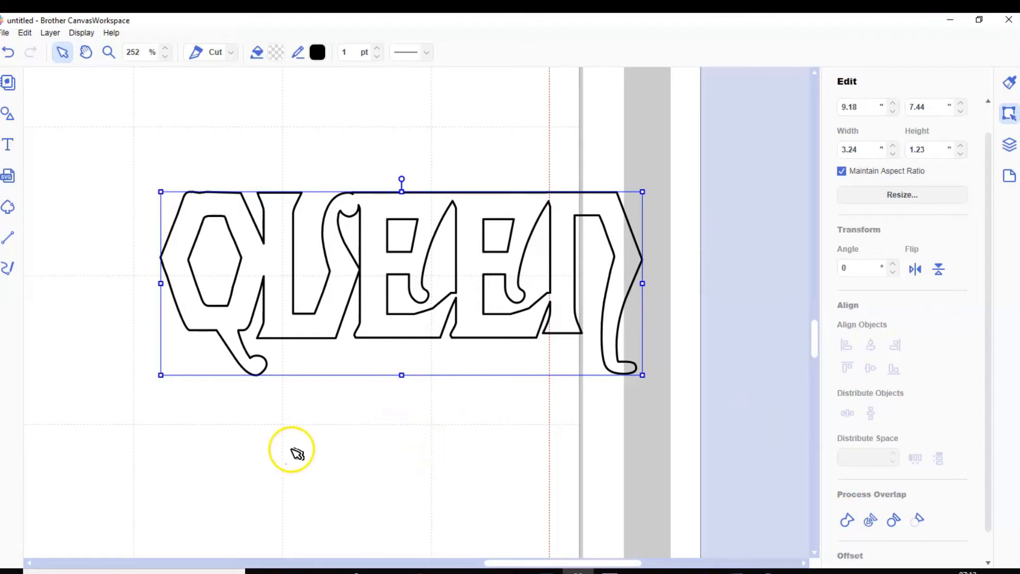
# - Move "Woman" up directly beneath "IN EVERY", to position 7.35", 2.80" on the mat
pyautogui.click(81, 33)
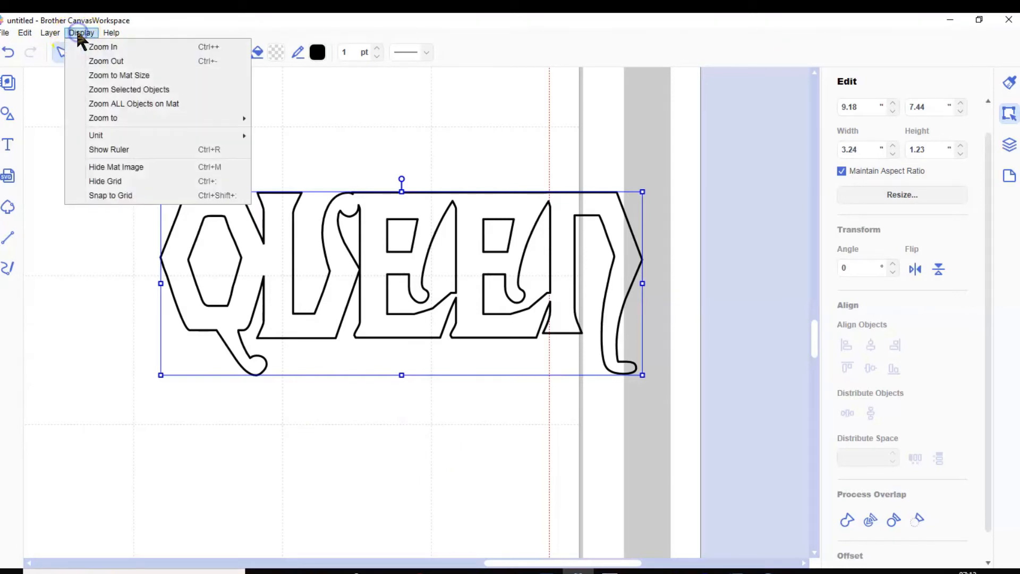
pyautogui.click(133, 80)
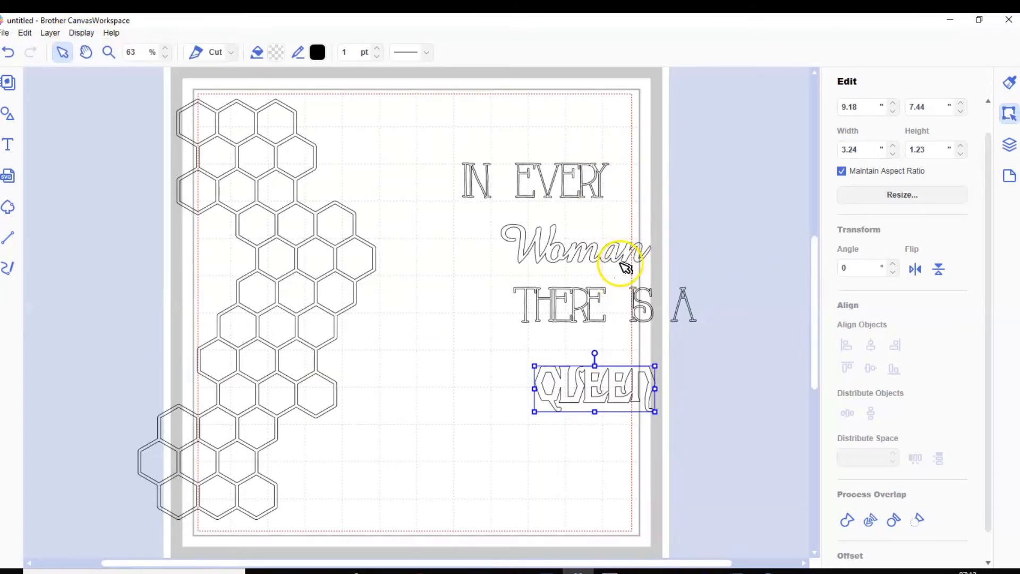
pyautogui.moveTo(613, 257); pyautogui.dragTo(581, 228)
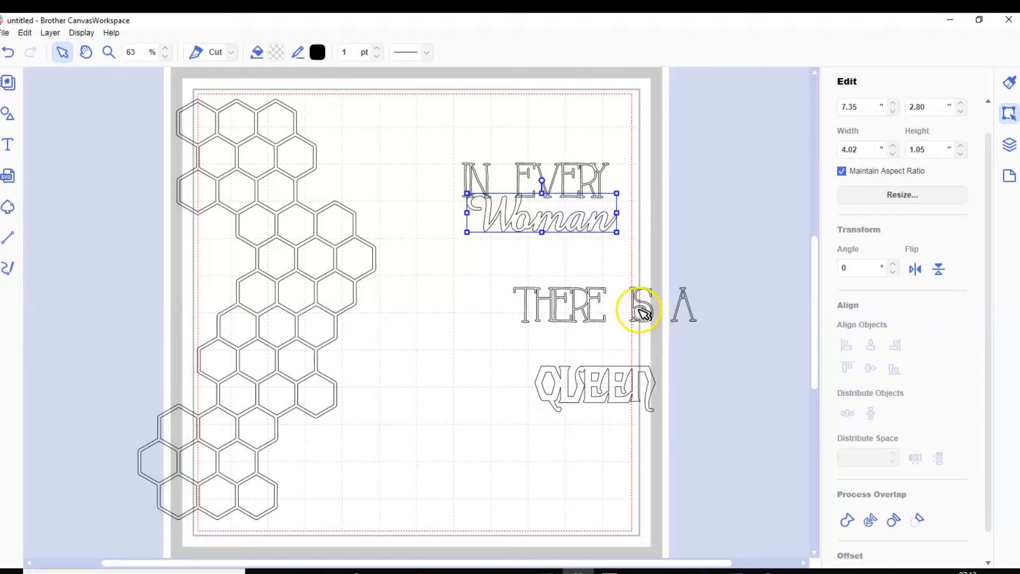
# - Move the welded "THERE" directly beneath "Woman", to position 6.92", 3.81"
pyautogui.click(635, 308)
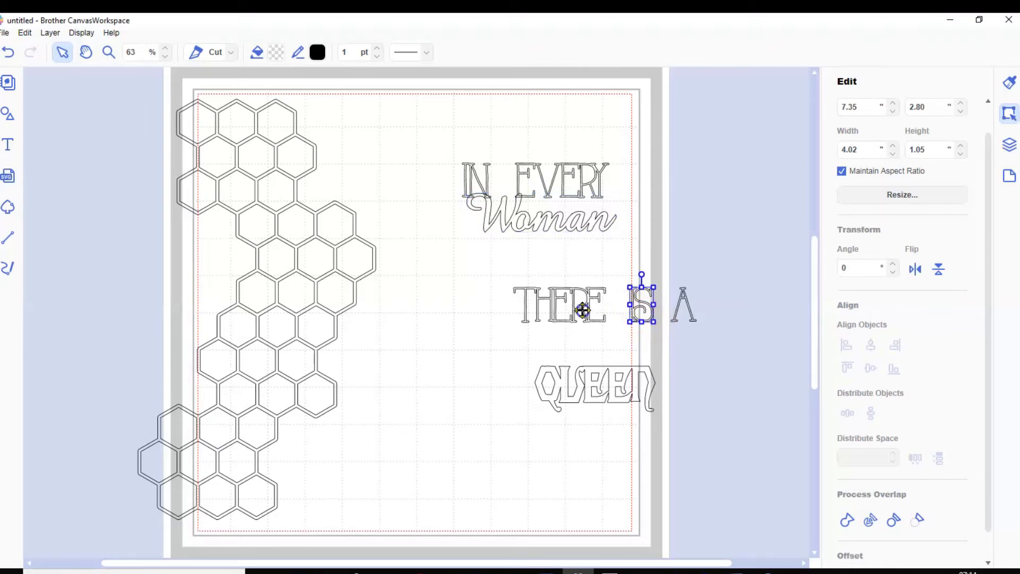
pyautogui.click(581, 308)
pyautogui.moveTo(528, 258); pyautogui.dragTo(521, 254)
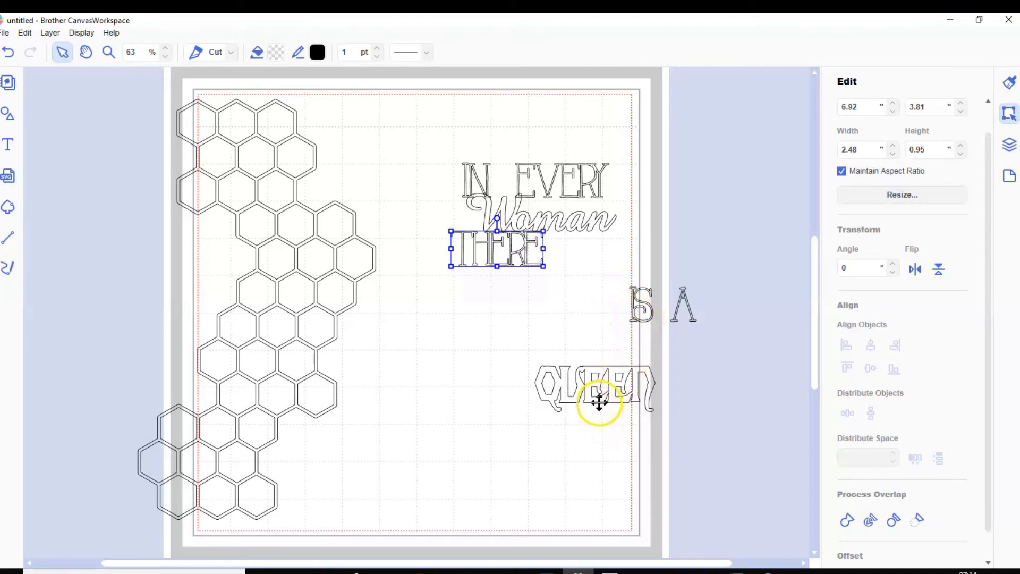
# - Move "QUEEN" below "THERE" to position 7.56", 5.01", and "IS" and "A" together beside "THERE" to 9.59", 3.84"
pyautogui.moveTo(595, 397); pyautogui.dragTo(536, 307)
pyautogui.click(686, 324)
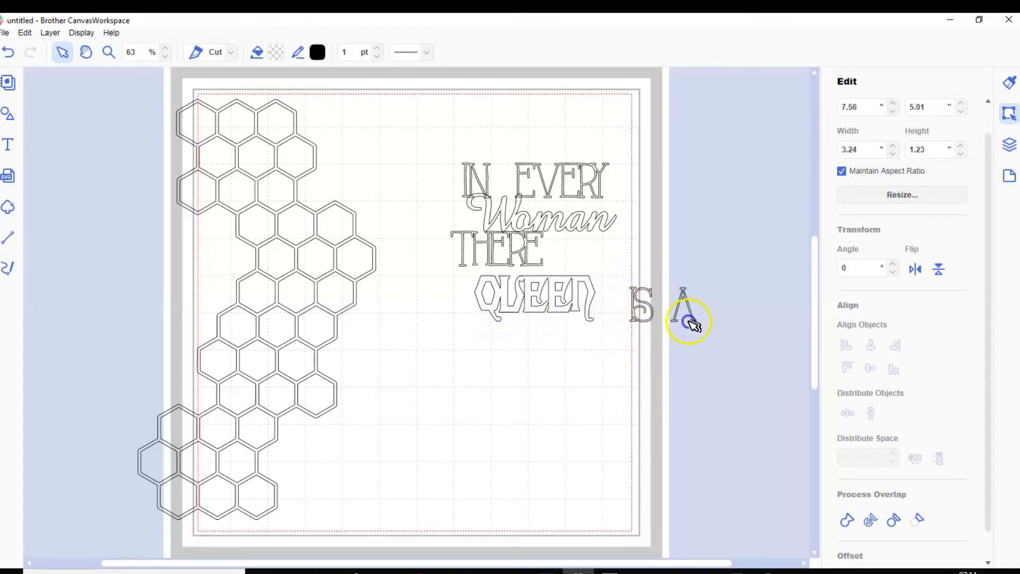
pyautogui.moveTo(732, 348); pyautogui.dragTo(731, 349)
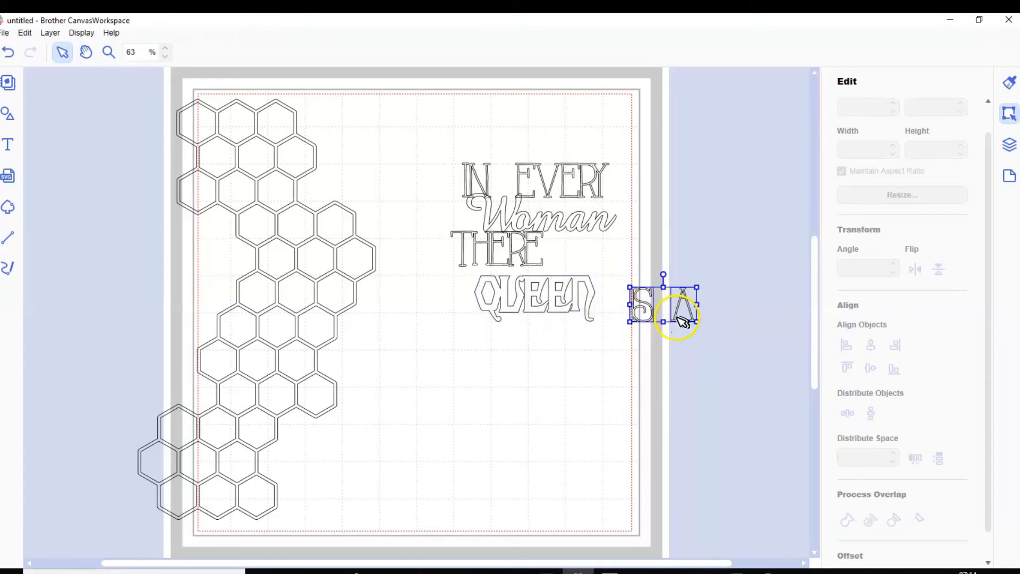
pyautogui.moveTo(680, 317); pyautogui.dragTo(598, 262)
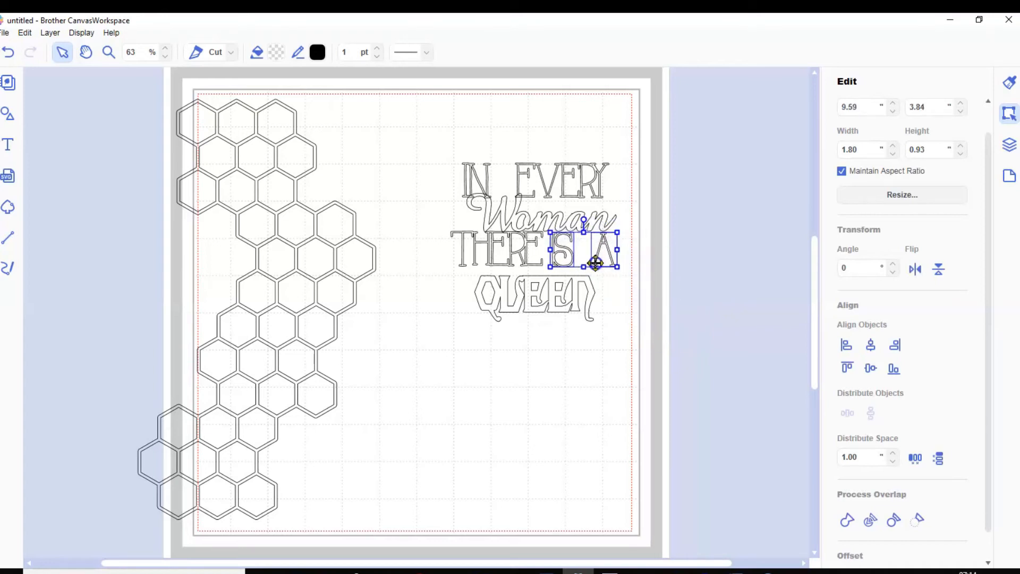
# - Enlarge "Woman" proportionally to 5.08" wide and reposition it at 6.74", 2.57", between "IN EVERY" and "THERE IS A"
pyautogui.click(108, 53)
pyautogui.moveTo(451, 147); pyautogui.dragTo(644, 332)
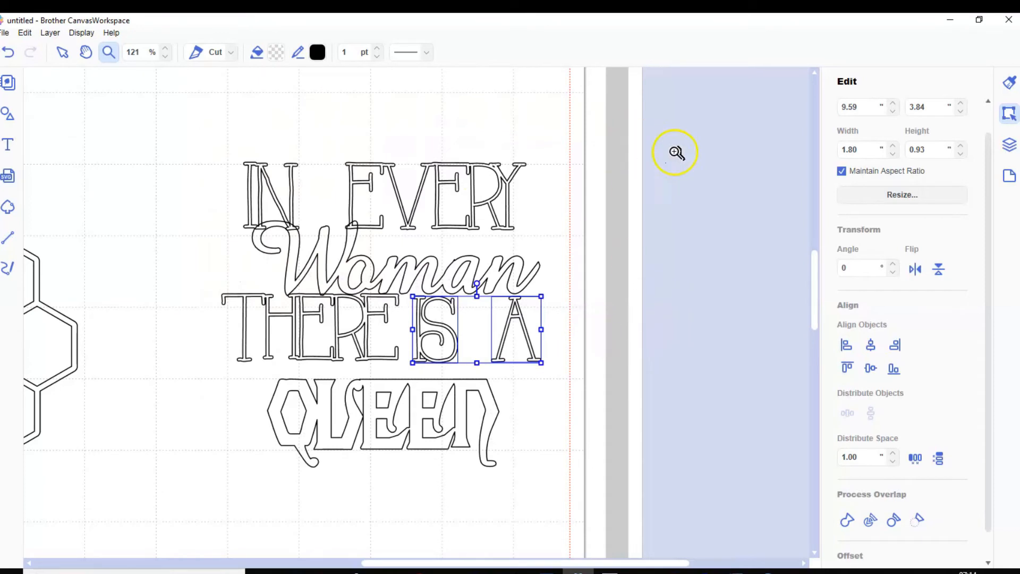
pyautogui.click(63, 52)
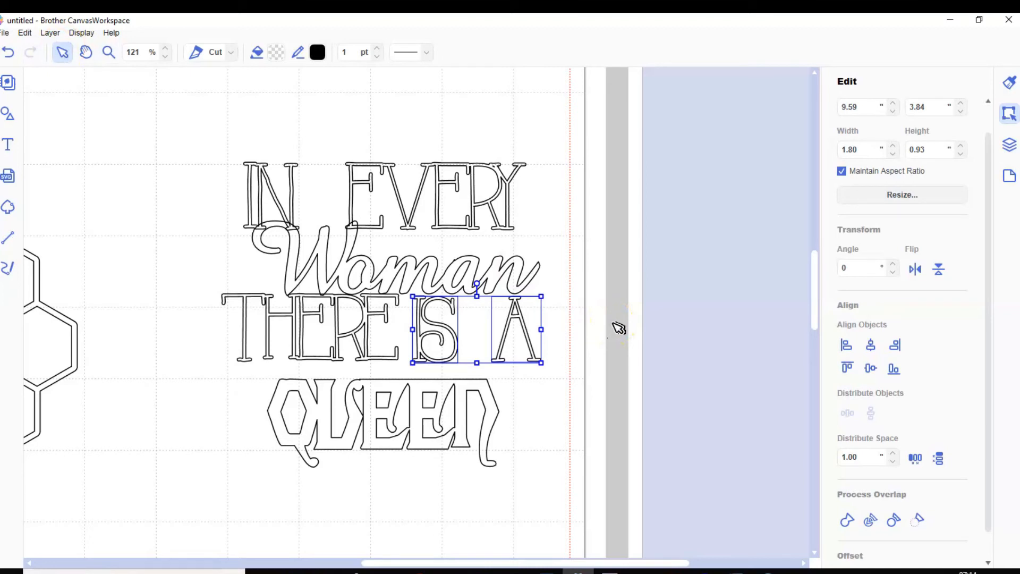
pyautogui.click(453, 273)
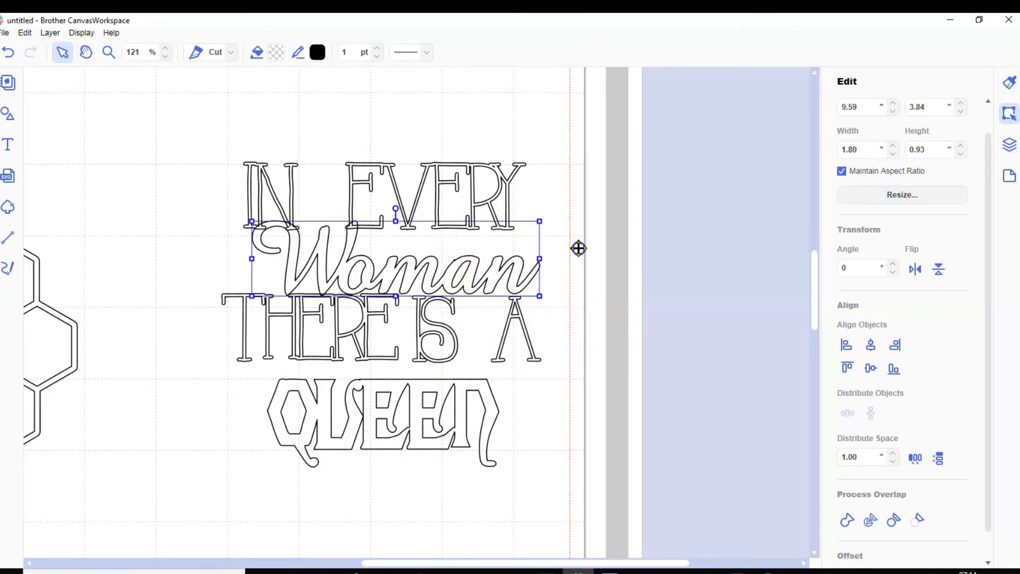
pyautogui.moveTo(540, 221); pyautogui.dragTo(615, 179)
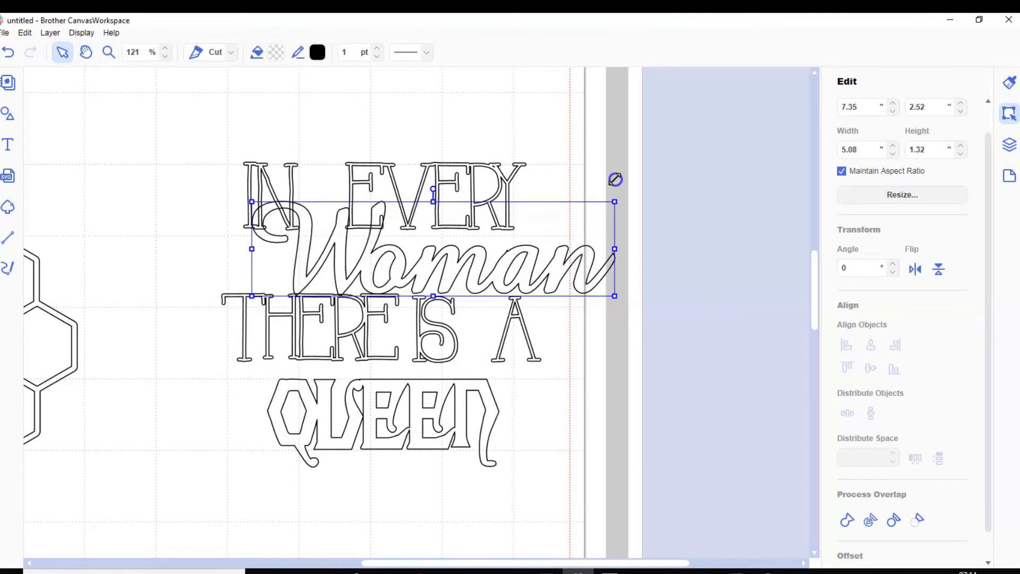
pyautogui.moveTo(414, 265); pyautogui.dragTo(377, 275)
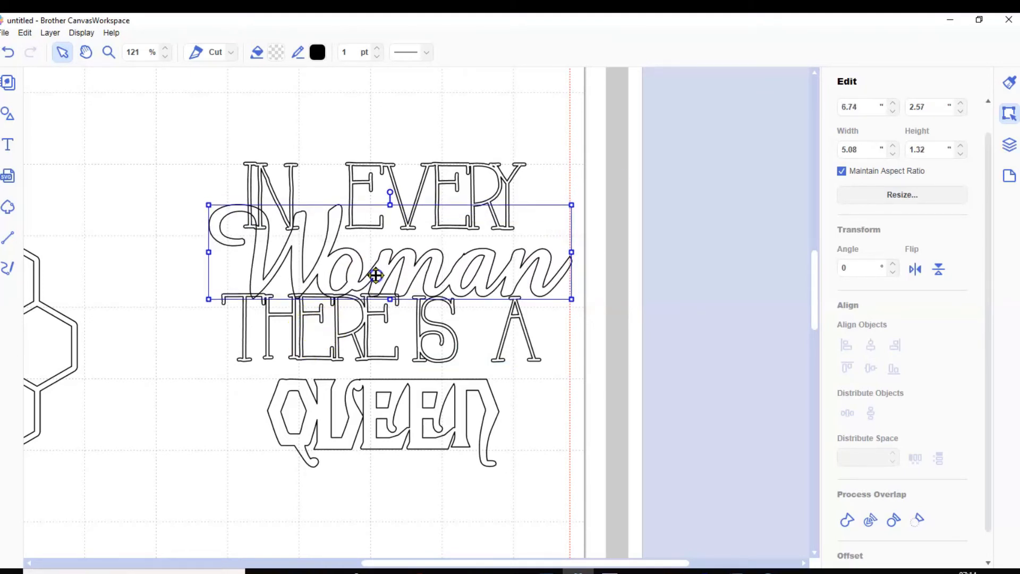
# - Reposition "IN" at 7.34", 1.76" and "EVERY" at 8.47", 1.86" so both touch the top of "Woman"
pyautogui.click(290, 164)
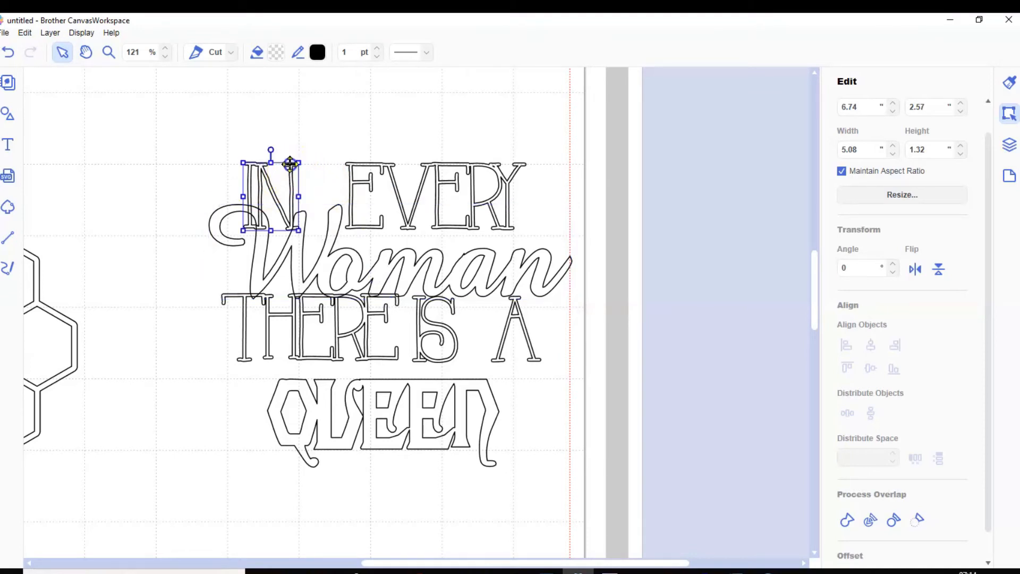
pyautogui.moveTo(290, 164); pyautogui.dragTo(293, 146)
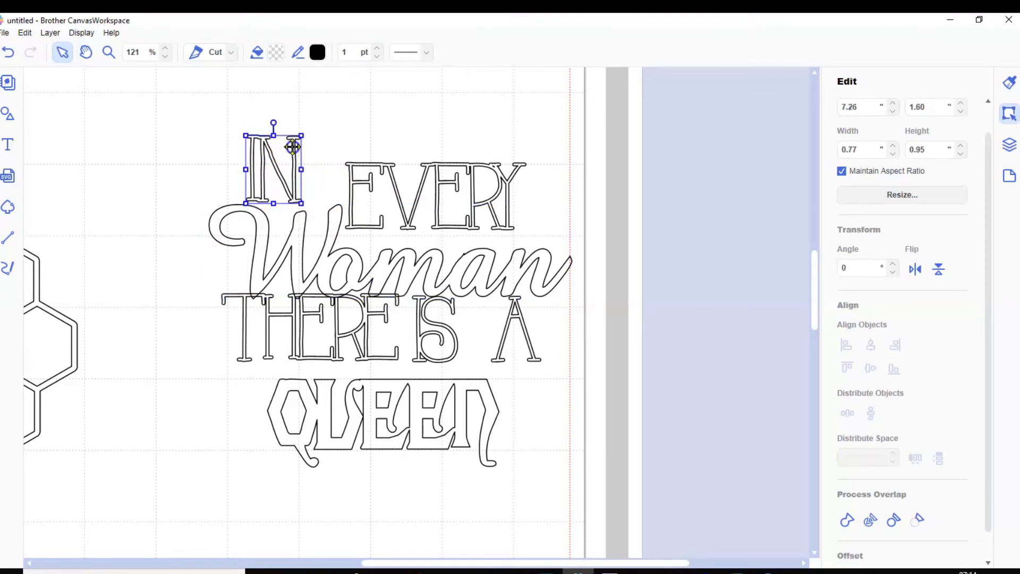
pyautogui.click(406, 219)
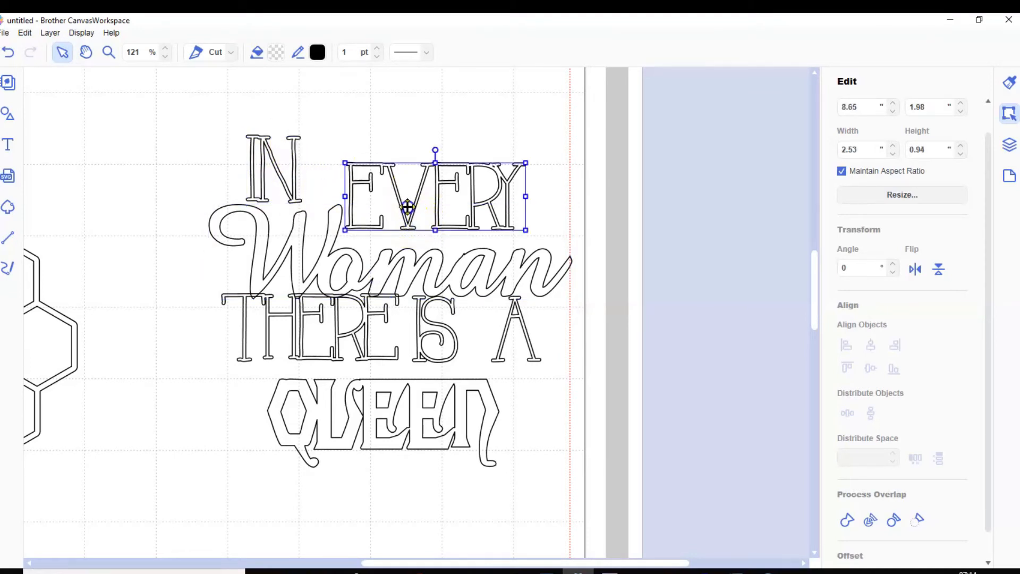
pyautogui.moveTo(408, 208); pyautogui.dragTo(397, 217)
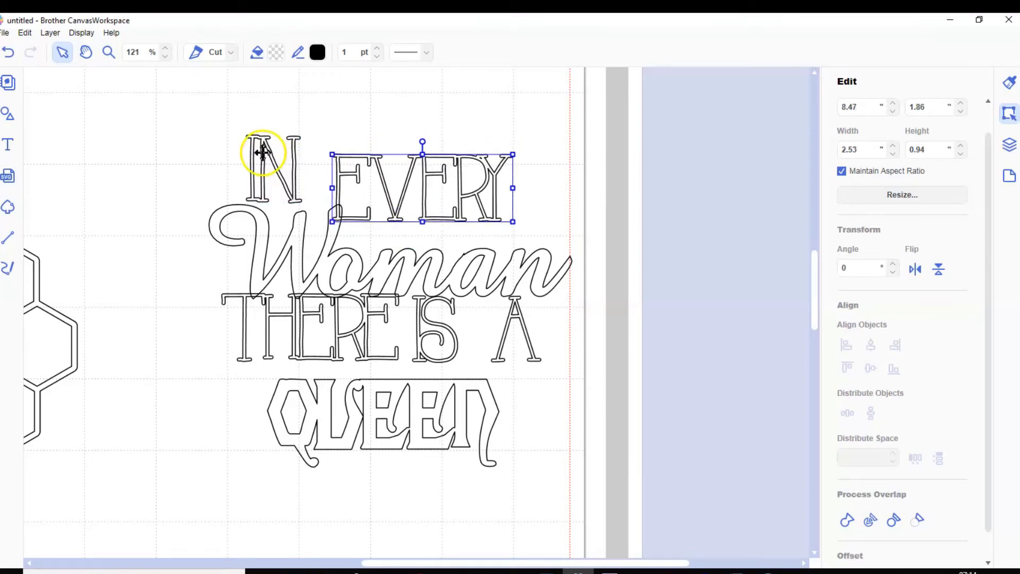
pyautogui.moveTo(263, 152); pyautogui.dragTo(268, 164)
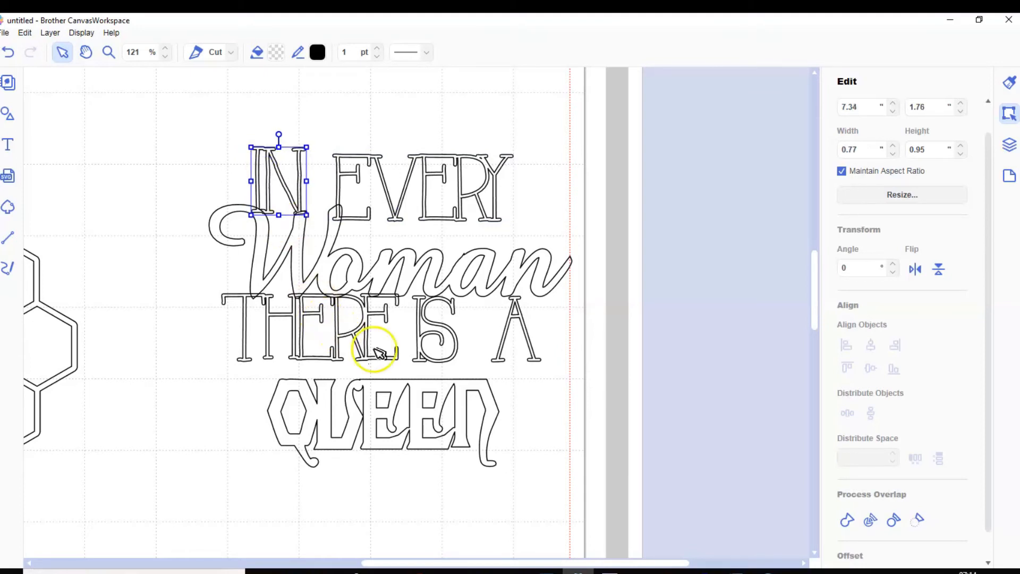
# - Shift "THERE" right to 7.05", 3.81" and the welded "IS" to 9.70", 3.77", against the underside of "Woman"
pyautogui.moveTo(337, 342); pyautogui.dragTo(345, 339)
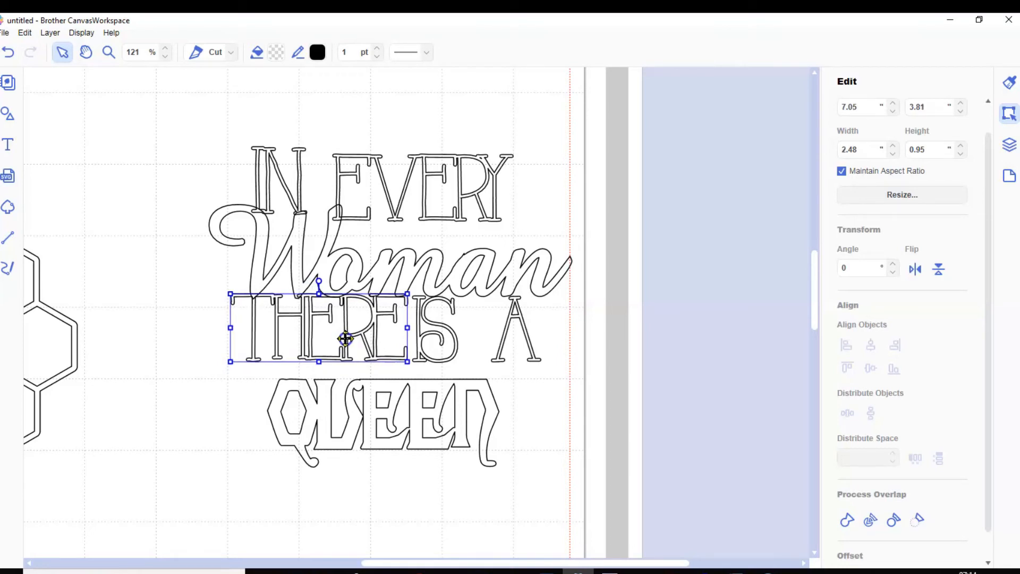
pyautogui.click(438, 362)
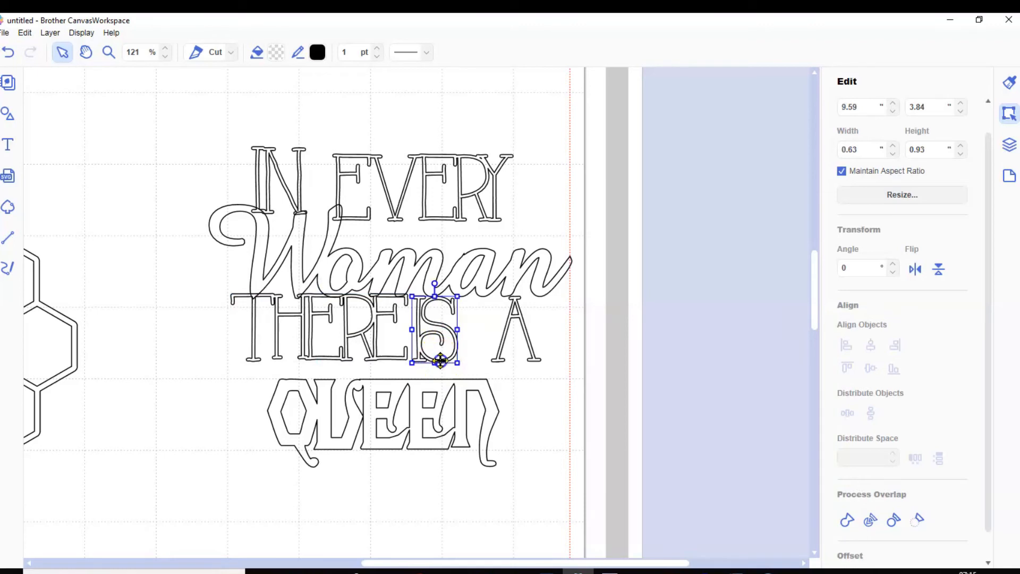
pyautogui.moveTo(440, 361); pyautogui.dragTo(443, 358)
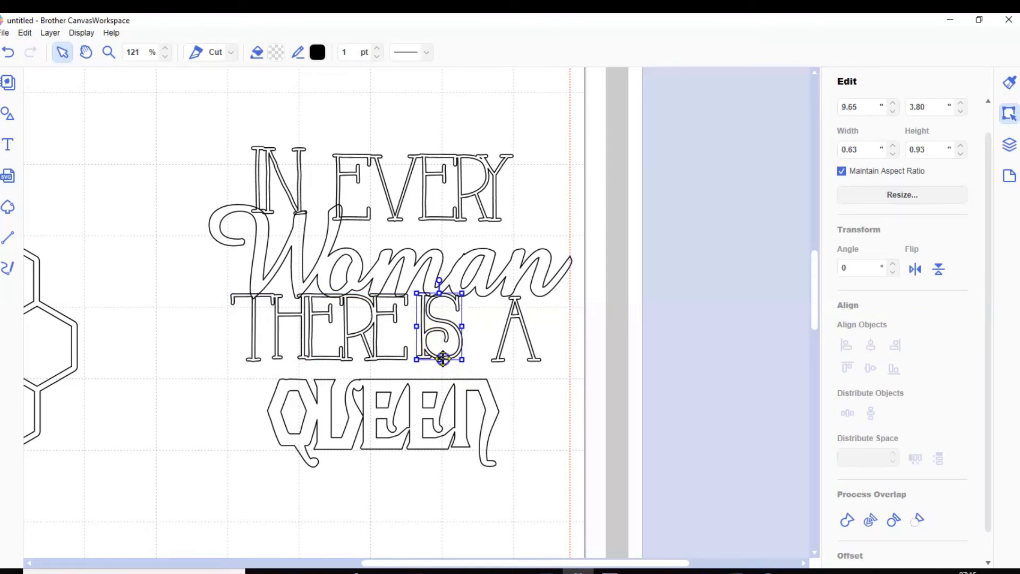
pyautogui.moveTo(443, 359); pyautogui.dragTo(446, 357)
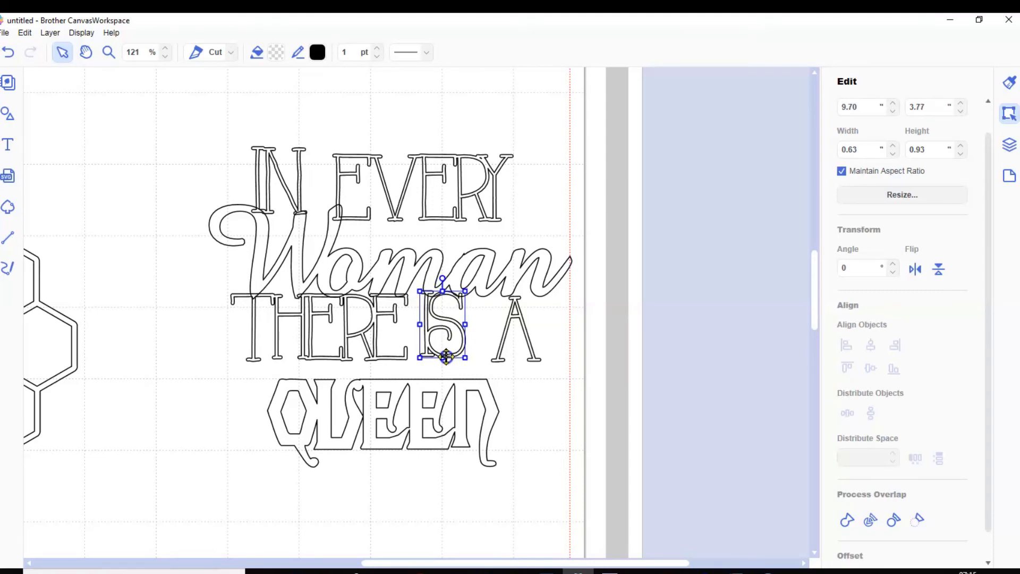
# - Move "A" close to "IS" at 10.39", 3.75", and raise "QUEEN" against the line above at 7.69", 4.72"
pyautogui.click(503, 358)
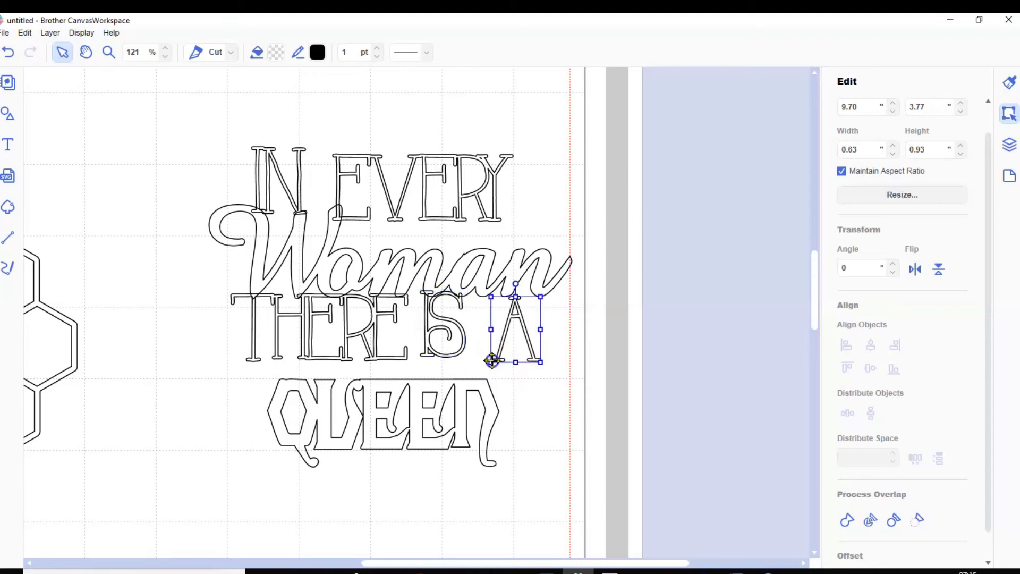
pyautogui.moveTo(488, 360); pyautogui.dragTo(477, 354)
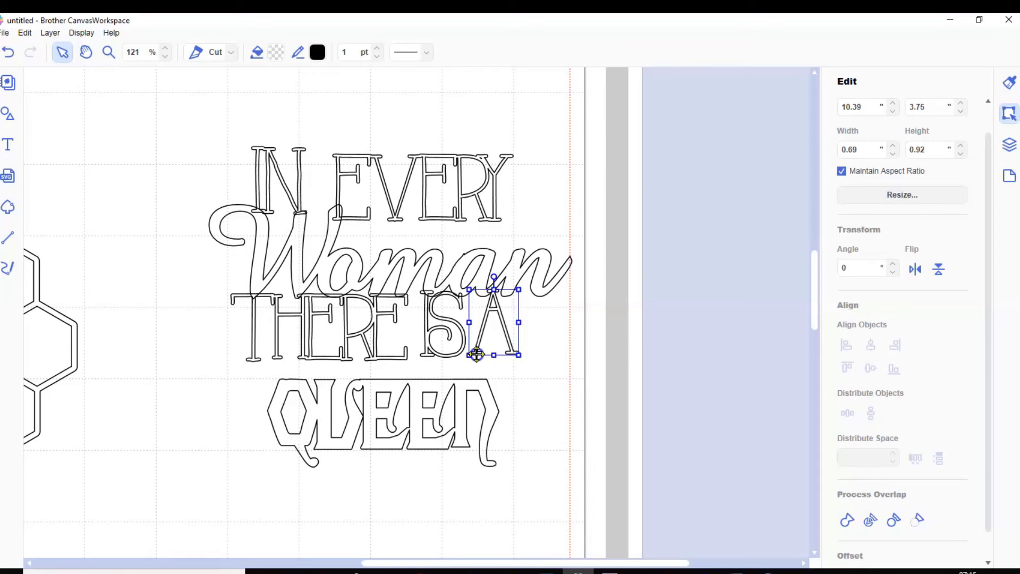
pyautogui.click(400, 441)
pyautogui.moveTo(403, 437); pyautogui.dragTo(407, 424)
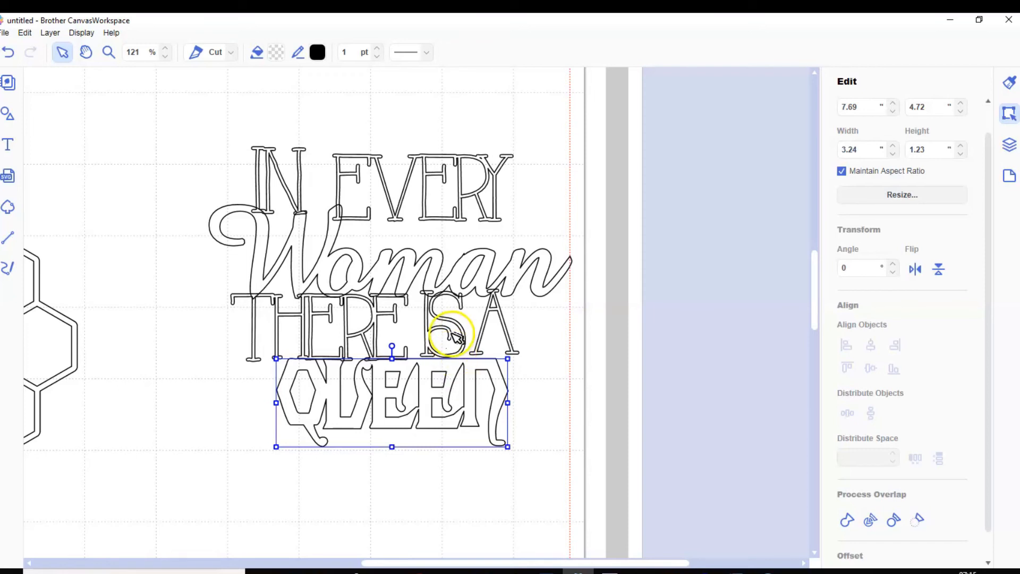
# - Nudge "IS" down and left to position 9.67", 3.79" so it meets "QUEEN"
pyautogui.click(428, 339)
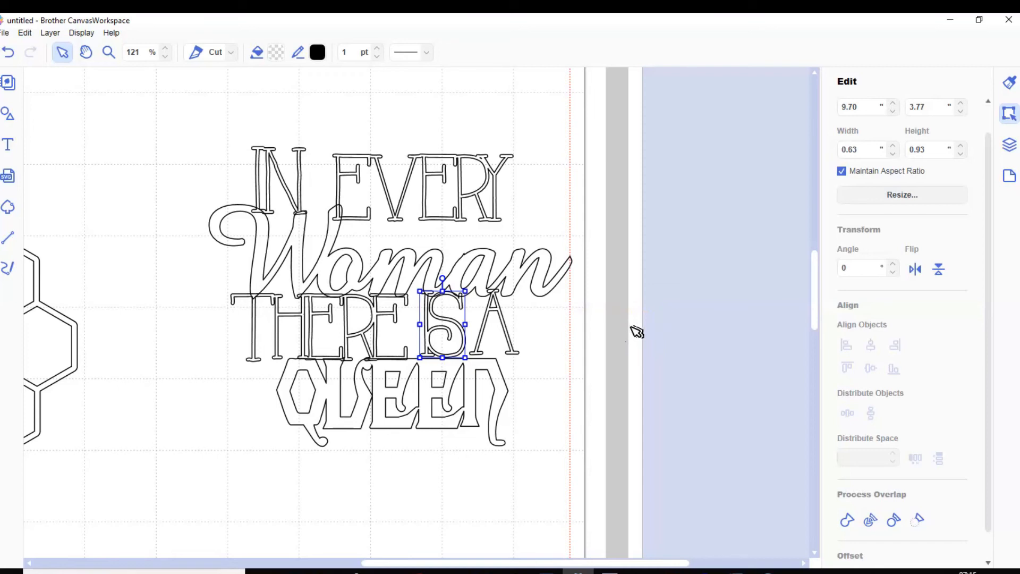
pyautogui.press('Down')
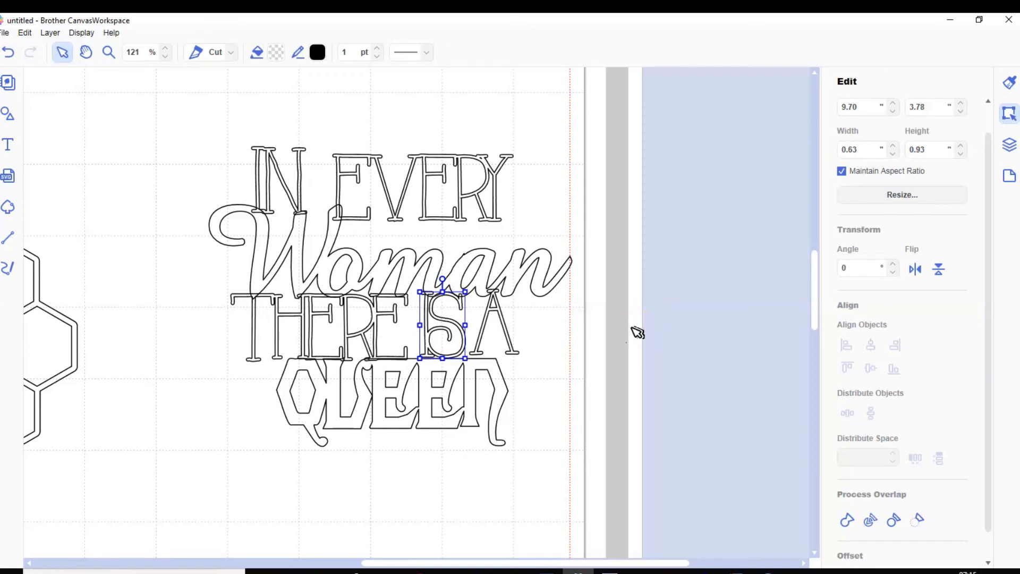
pyautogui.press('Down')
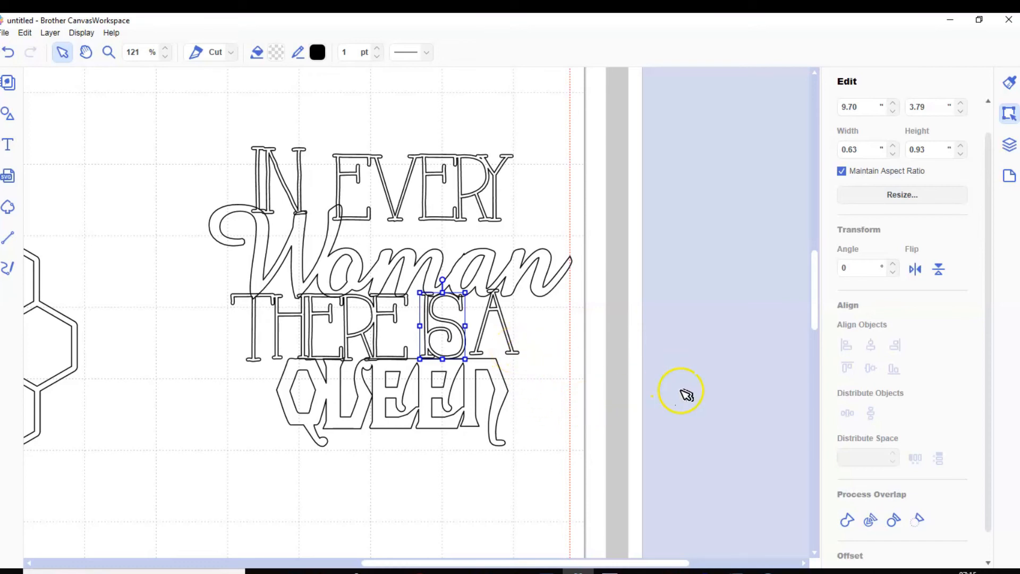
pyautogui.press('Left')
pyautogui.press('Left')
pyautogui.press('Left')
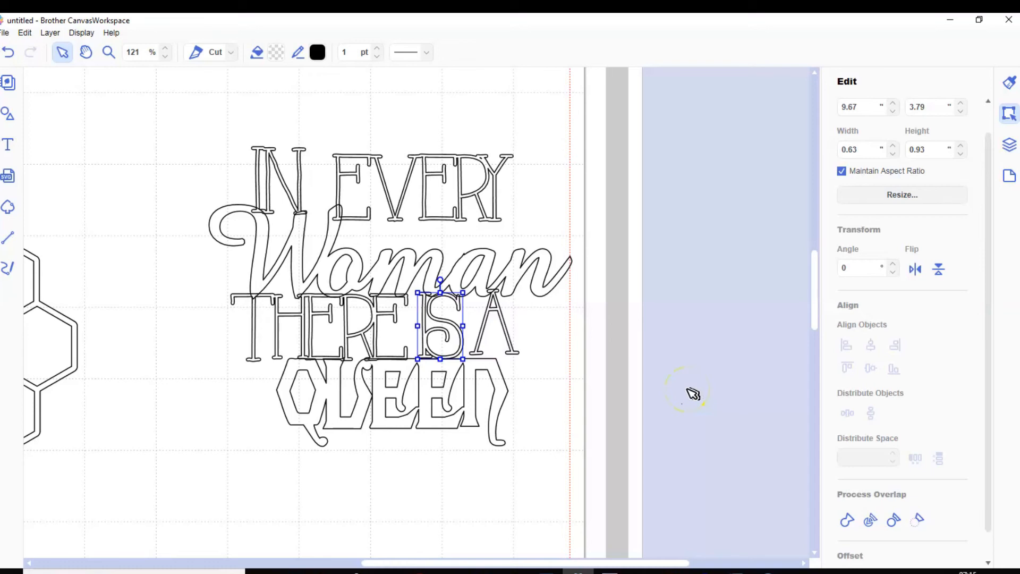
# - Nudge "A" to 10.31", 3.81" against "IS" and "QUEEN", and nudge "QUEEN" up to a vertical position of 4.71"
pyautogui.click(512, 347)
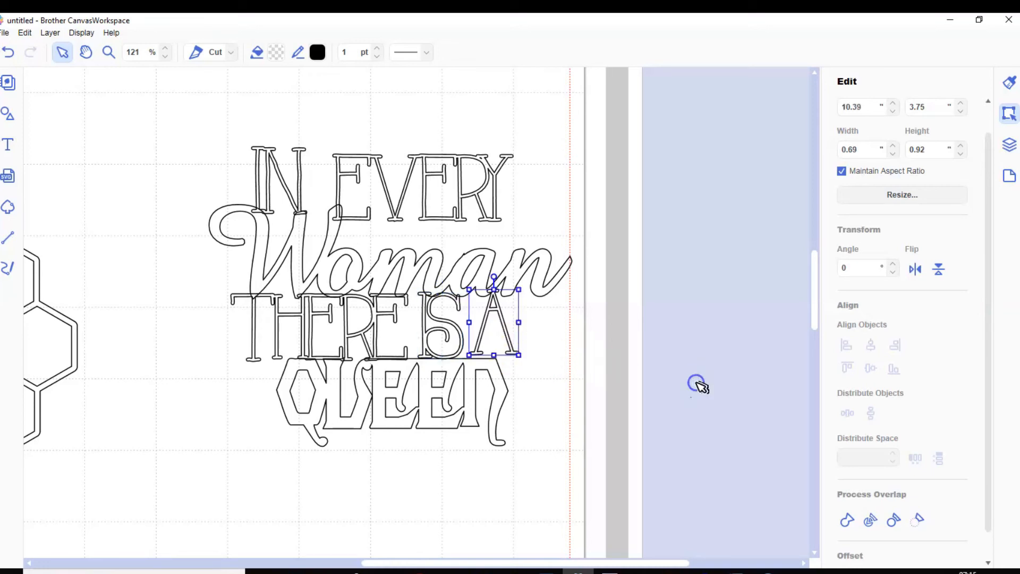
pyautogui.press('Left')
pyautogui.press('Left')
pyautogui.press('Left')
pyautogui.press('Left')
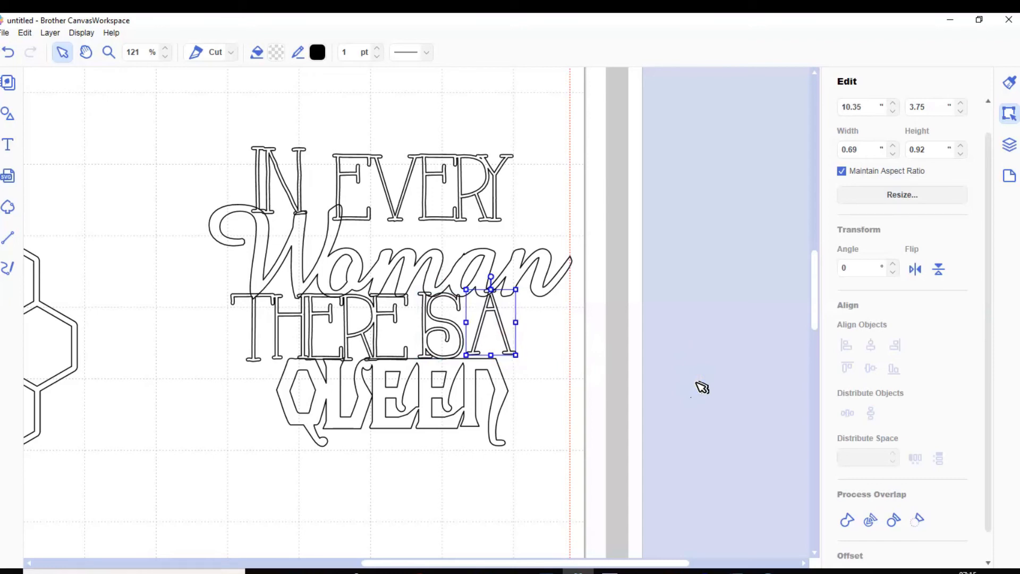
pyautogui.press('Down')
pyautogui.press('Down')
pyautogui.press('Down')
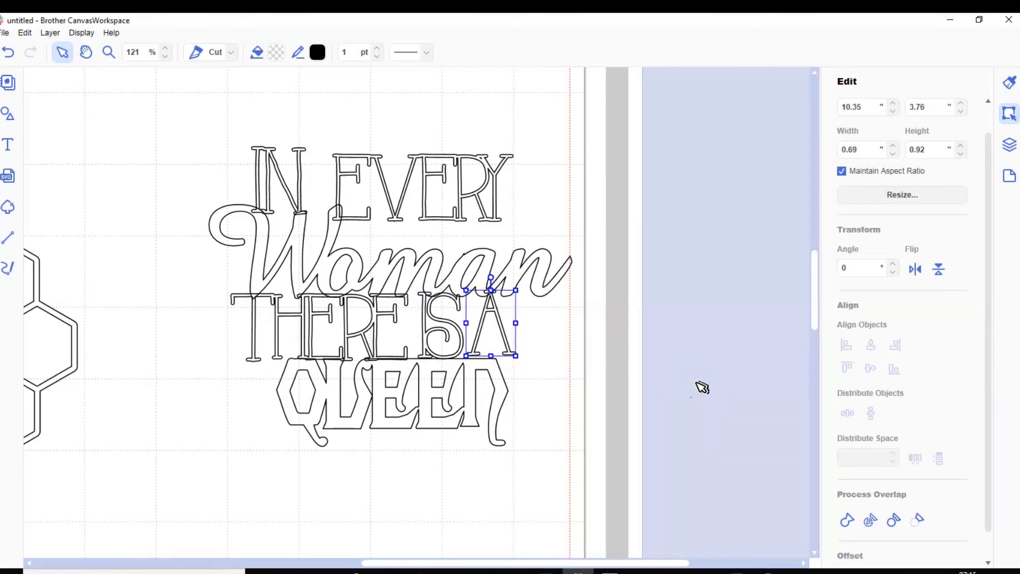
pyautogui.press('Down')
pyautogui.press('Down')
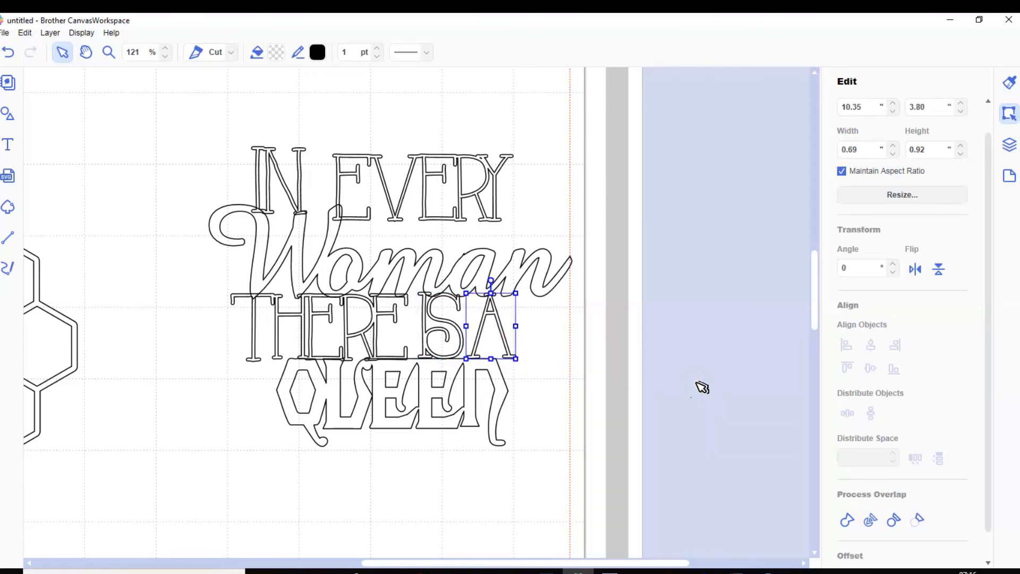
pyautogui.press('Left')
pyautogui.press('Left')
pyautogui.press('Left')
pyautogui.press('Left')
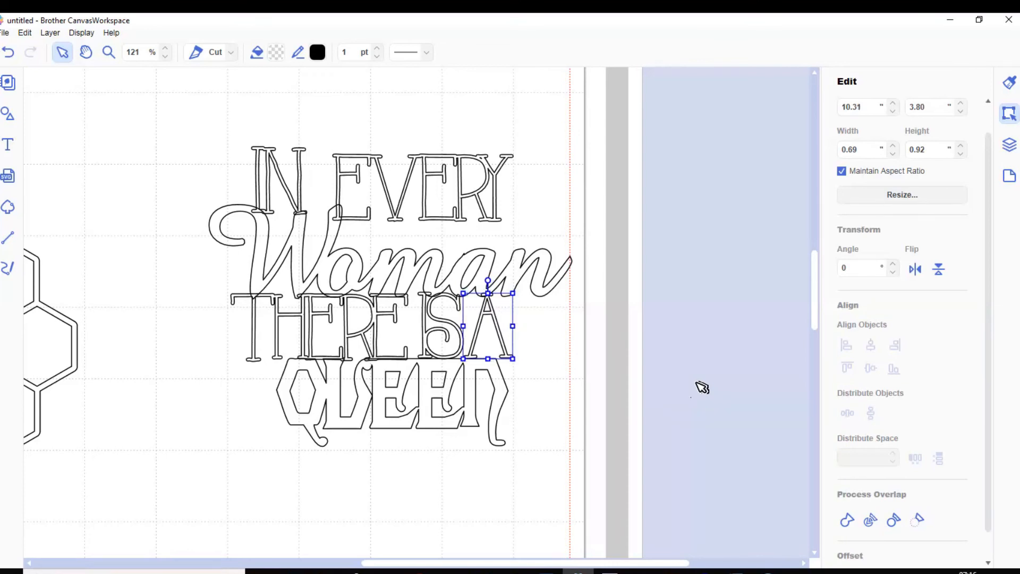
pyautogui.press('Down')
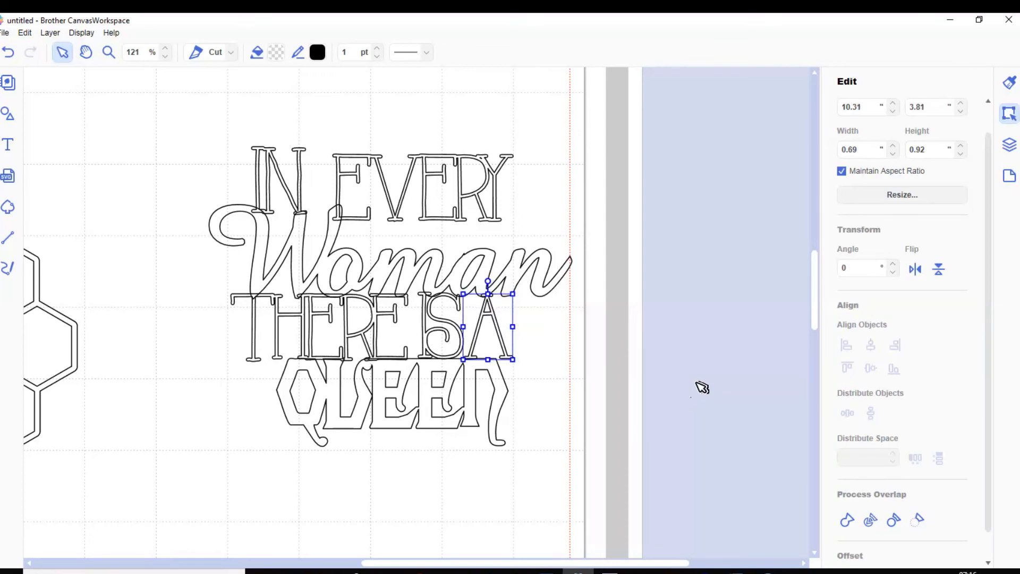
pyautogui.press('Down')
pyautogui.press('Down')
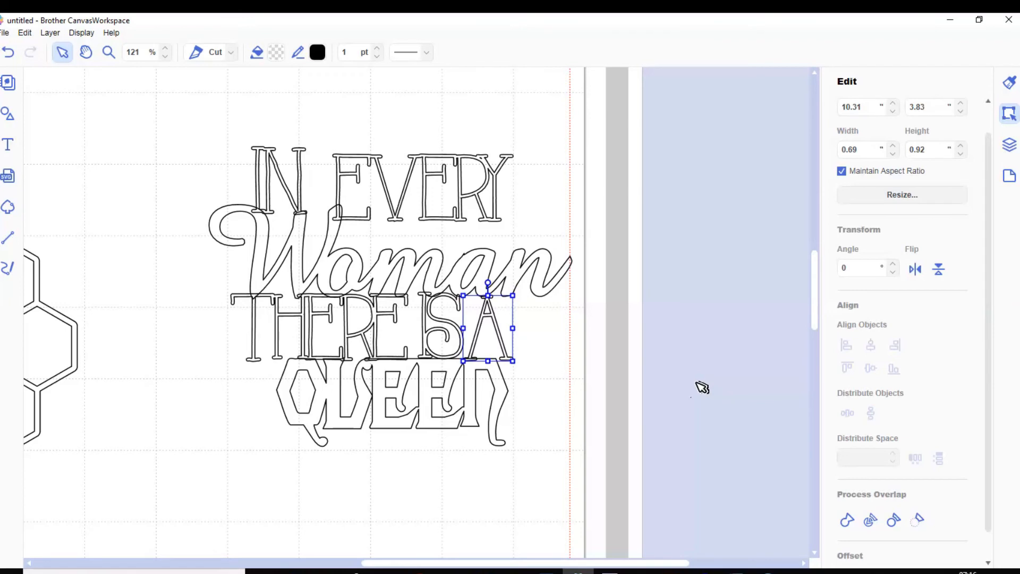
pyautogui.press('Up')
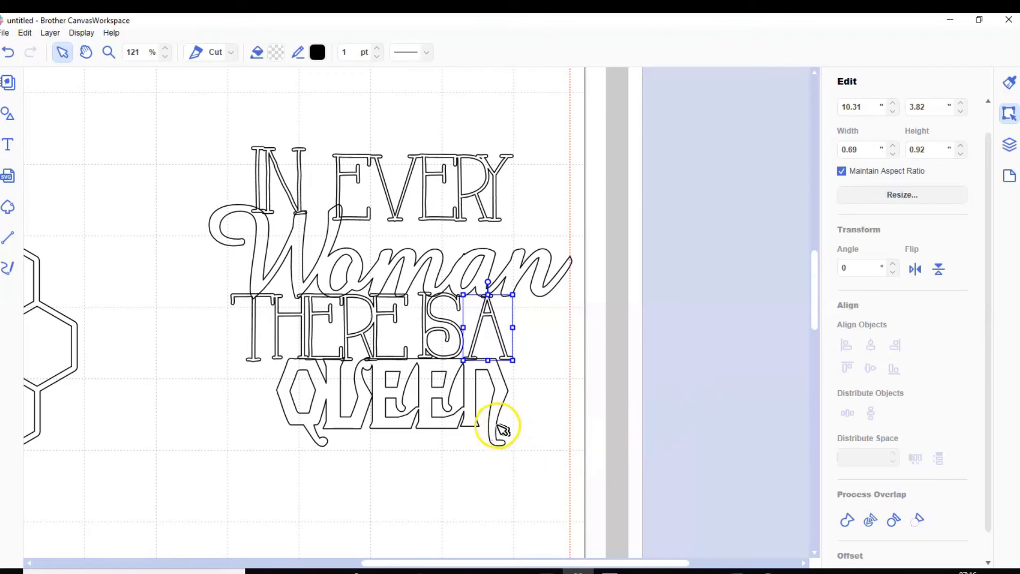
pyautogui.press('Up')
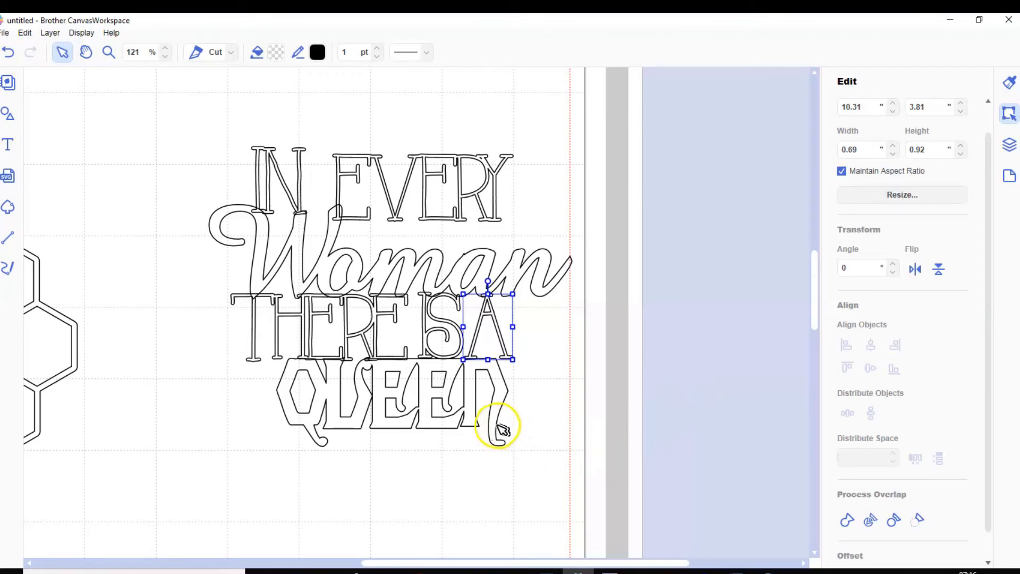
pyautogui.click(465, 419)
pyautogui.press('Up')
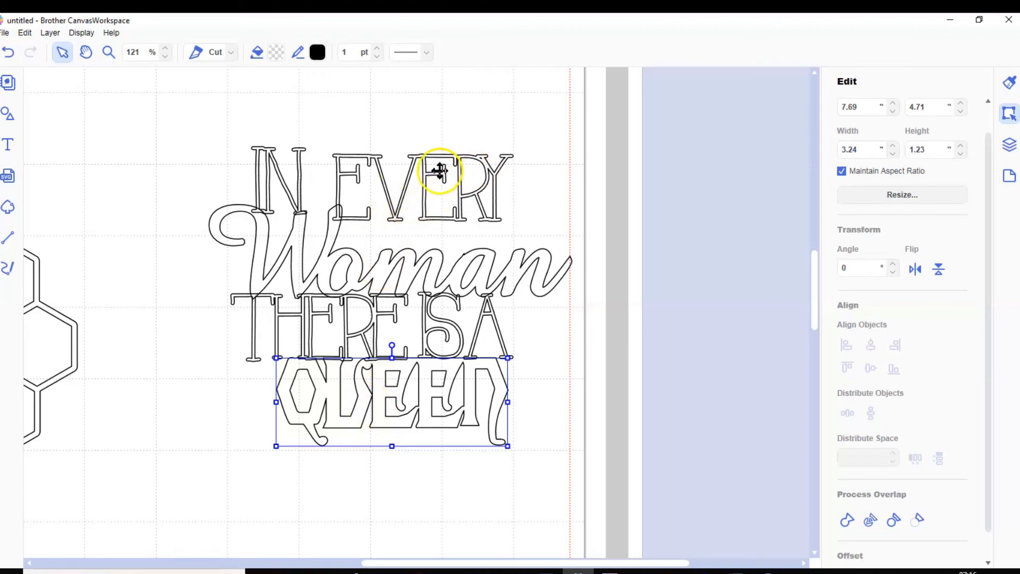
# - Move "IN" to 8.52", 2.28" and "EVERY" to 9.40", 2.30" so both rest against the top of "Woman"
pyautogui.moveTo(424, 160); pyautogui.dragTo(533, 175)
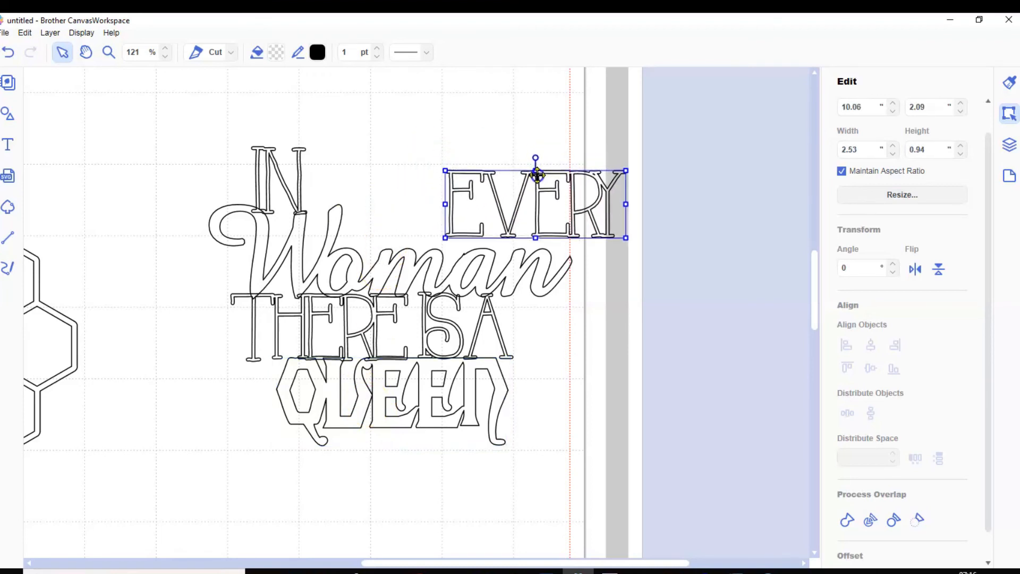
pyautogui.click(270, 154)
pyautogui.moveTo(316, 142); pyautogui.dragTo(354, 190)
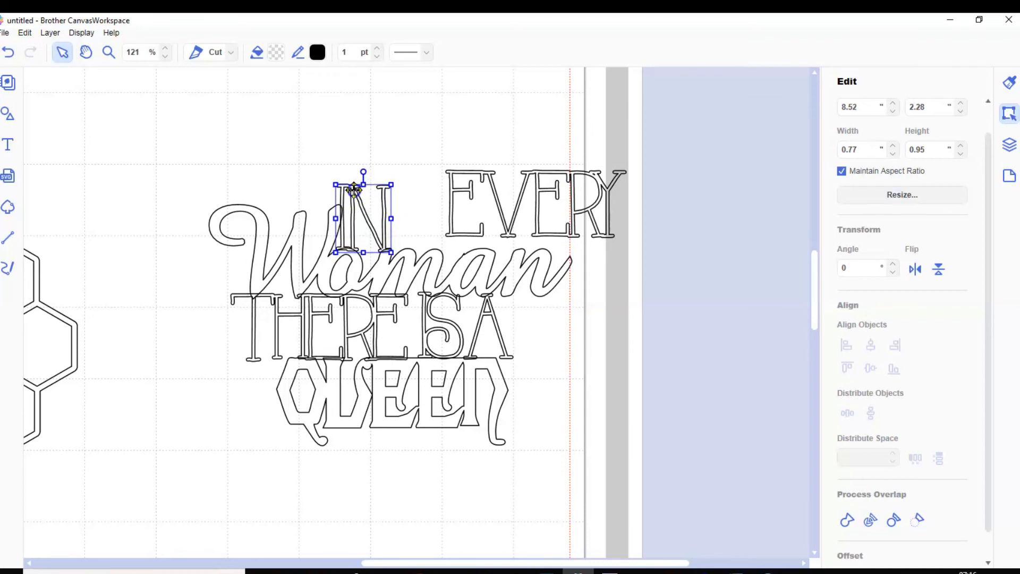
pyautogui.click(452, 193)
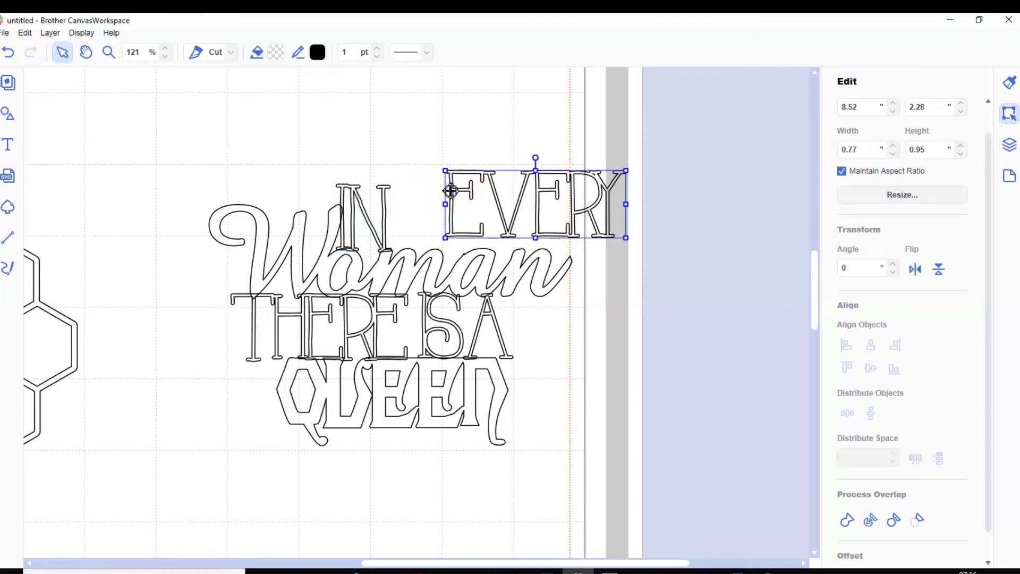
pyautogui.moveTo(434, 201); pyautogui.dragTo(404, 206)
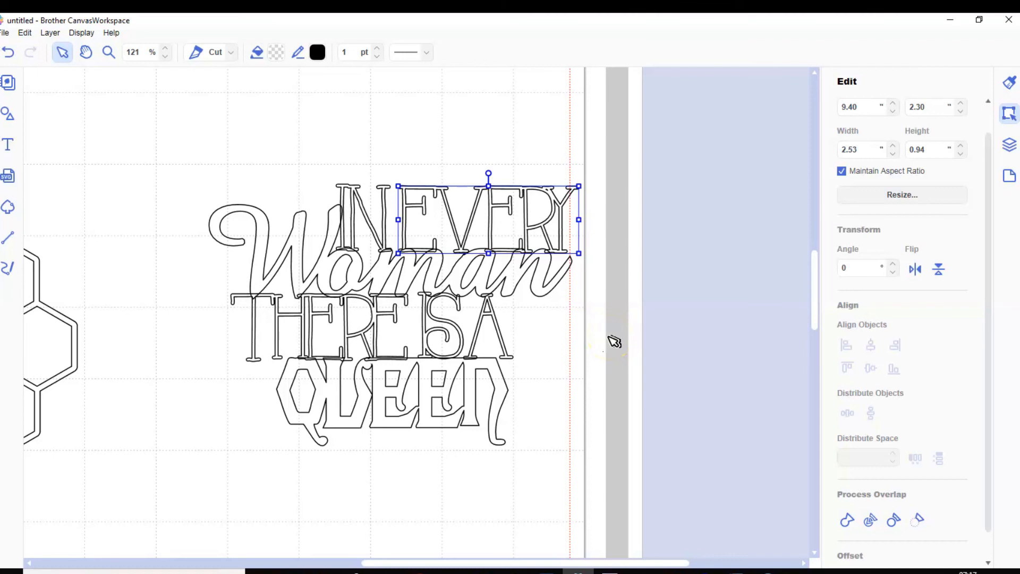
# - Select all the words of the stacked quote and weld them into one cutting shape
pyautogui.click(191, 129)
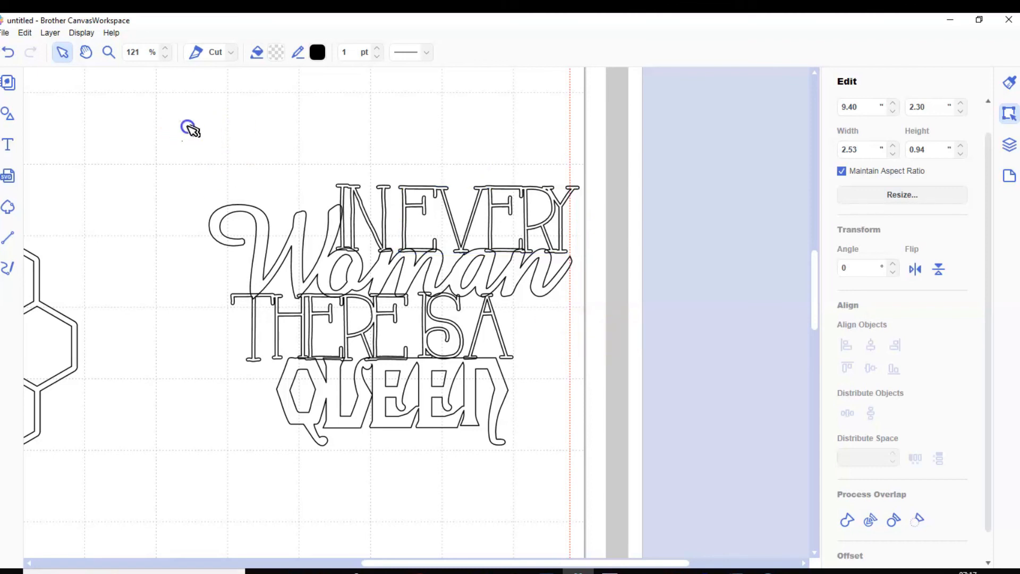
pyautogui.moveTo(534, 495); pyautogui.dragTo(566, 504)
pyautogui.click(847, 520)
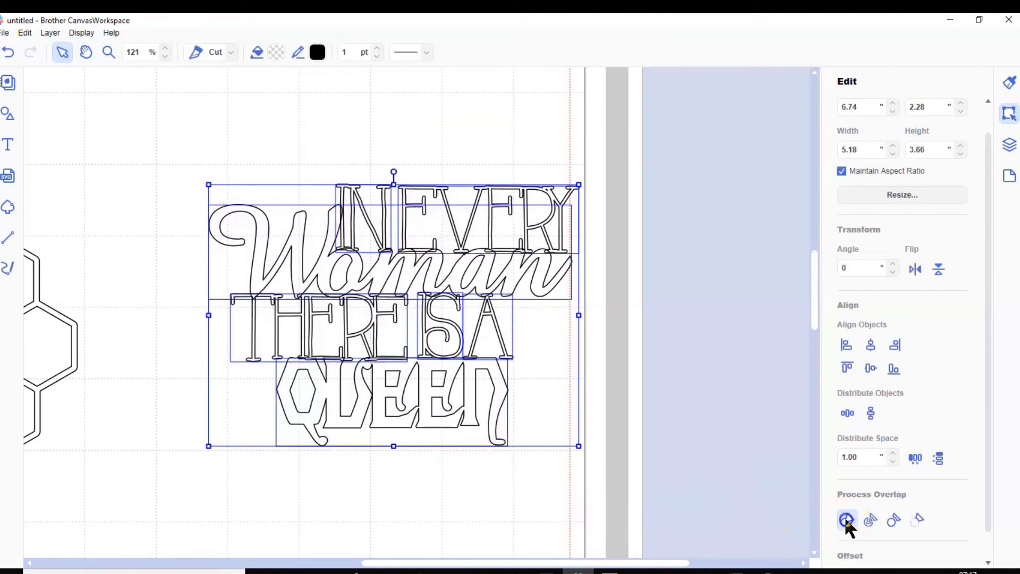
pyautogui.click(686, 406)
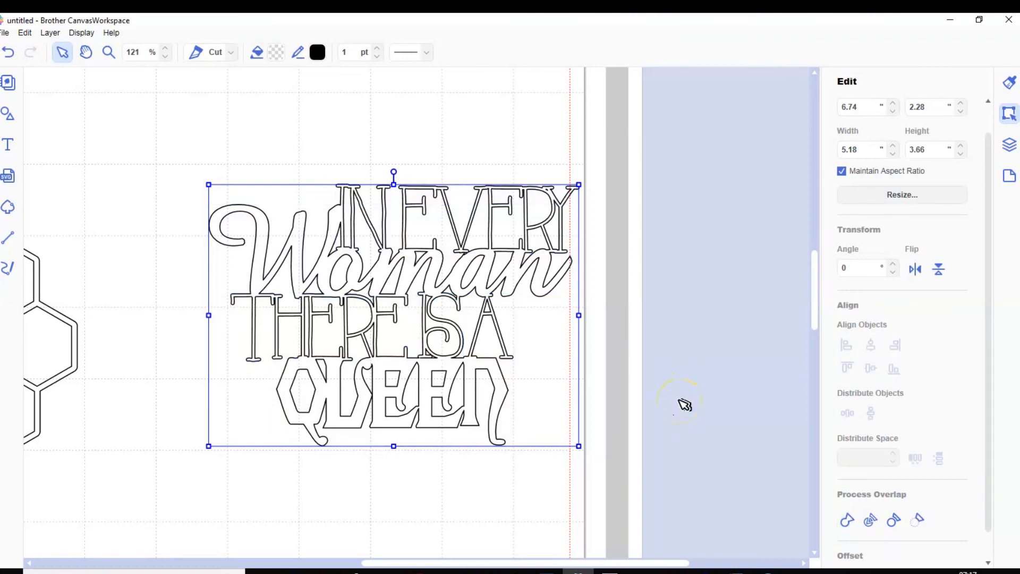
# - Move the honeycomb pattern to 0.36", 0.43" so it lies fully inside the mat's cutting area, beside the quote
pyautogui.click(86, 108)
pyautogui.click(78, 32)
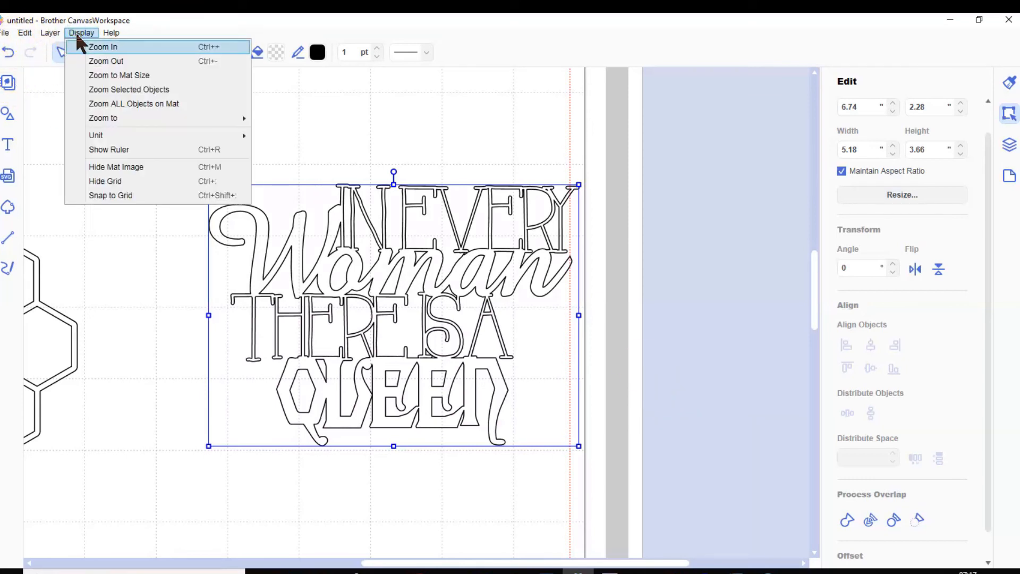
pyautogui.click(119, 75)
pyautogui.click(650, 373)
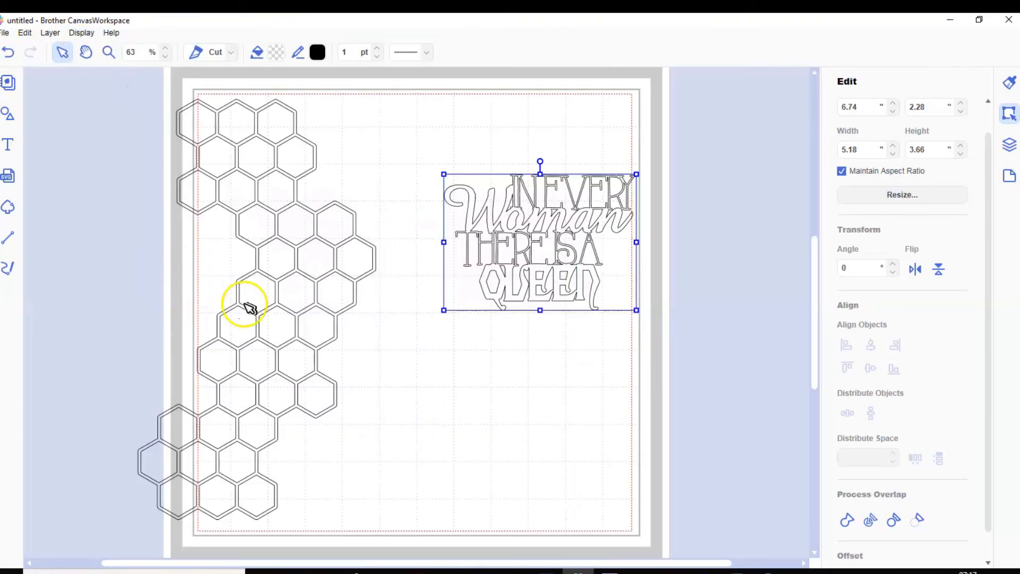
pyautogui.click(257, 335)
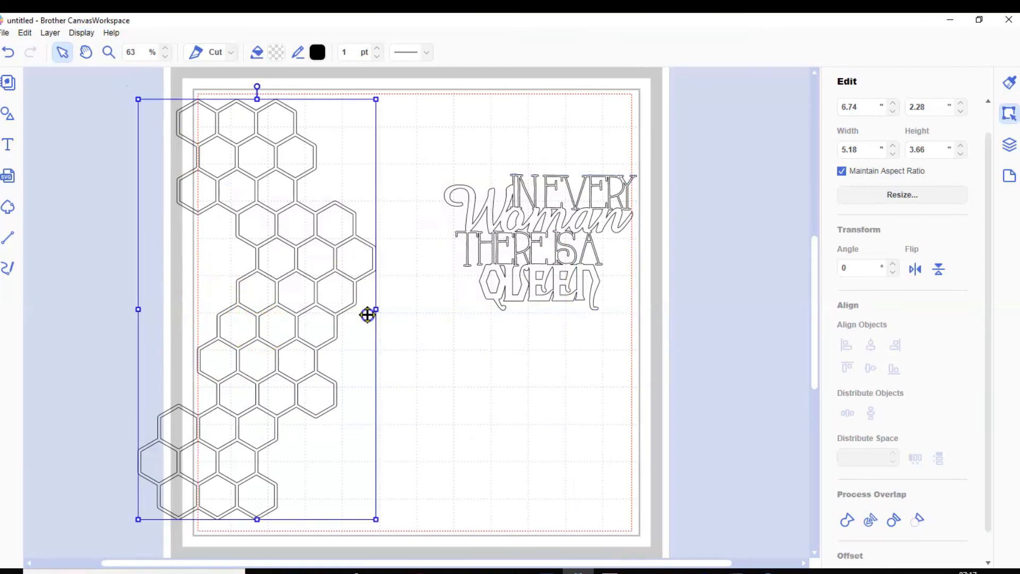
pyautogui.moveTo(256, 335); pyautogui.dragTo(325, 342)
pyautogui.click(49, 439)
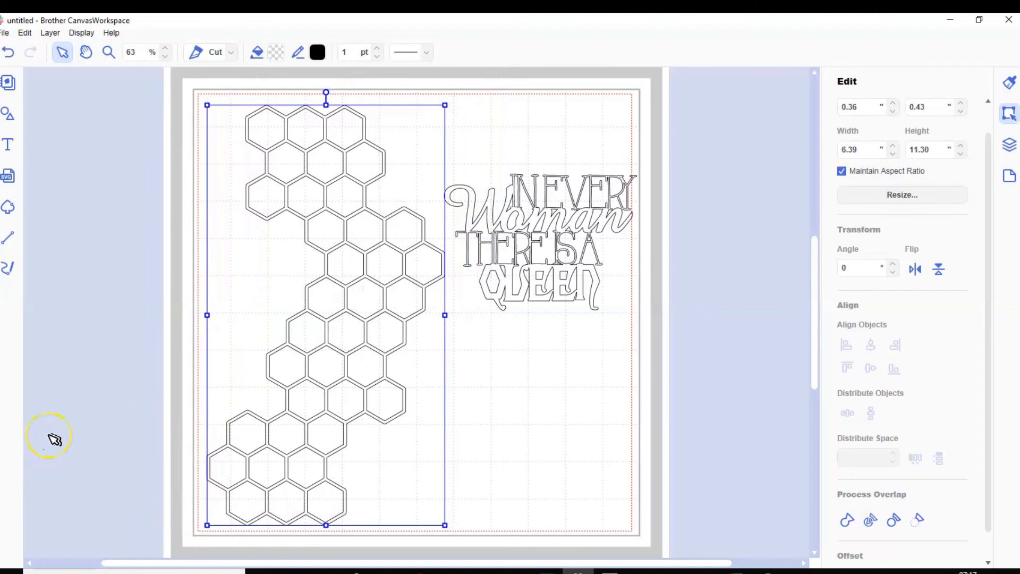